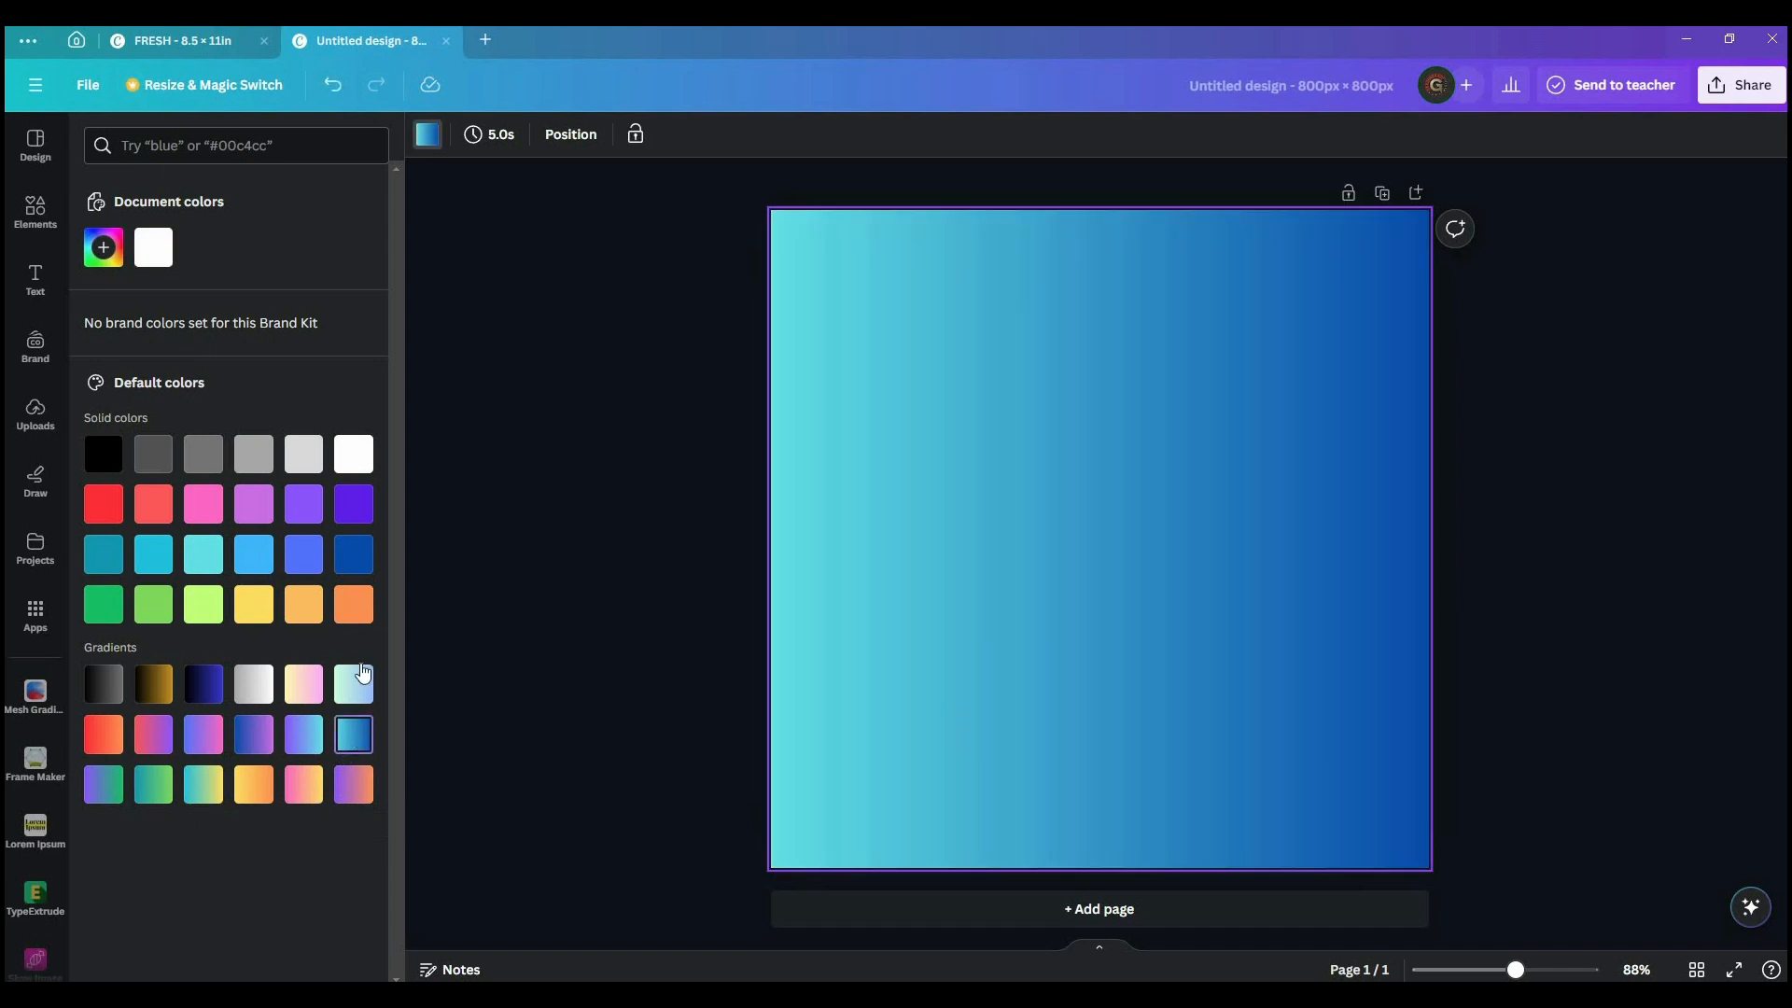
- Change the page background's cyan-to-blue gradient to the radial style, with the light colour at the centre
click(96, 259)
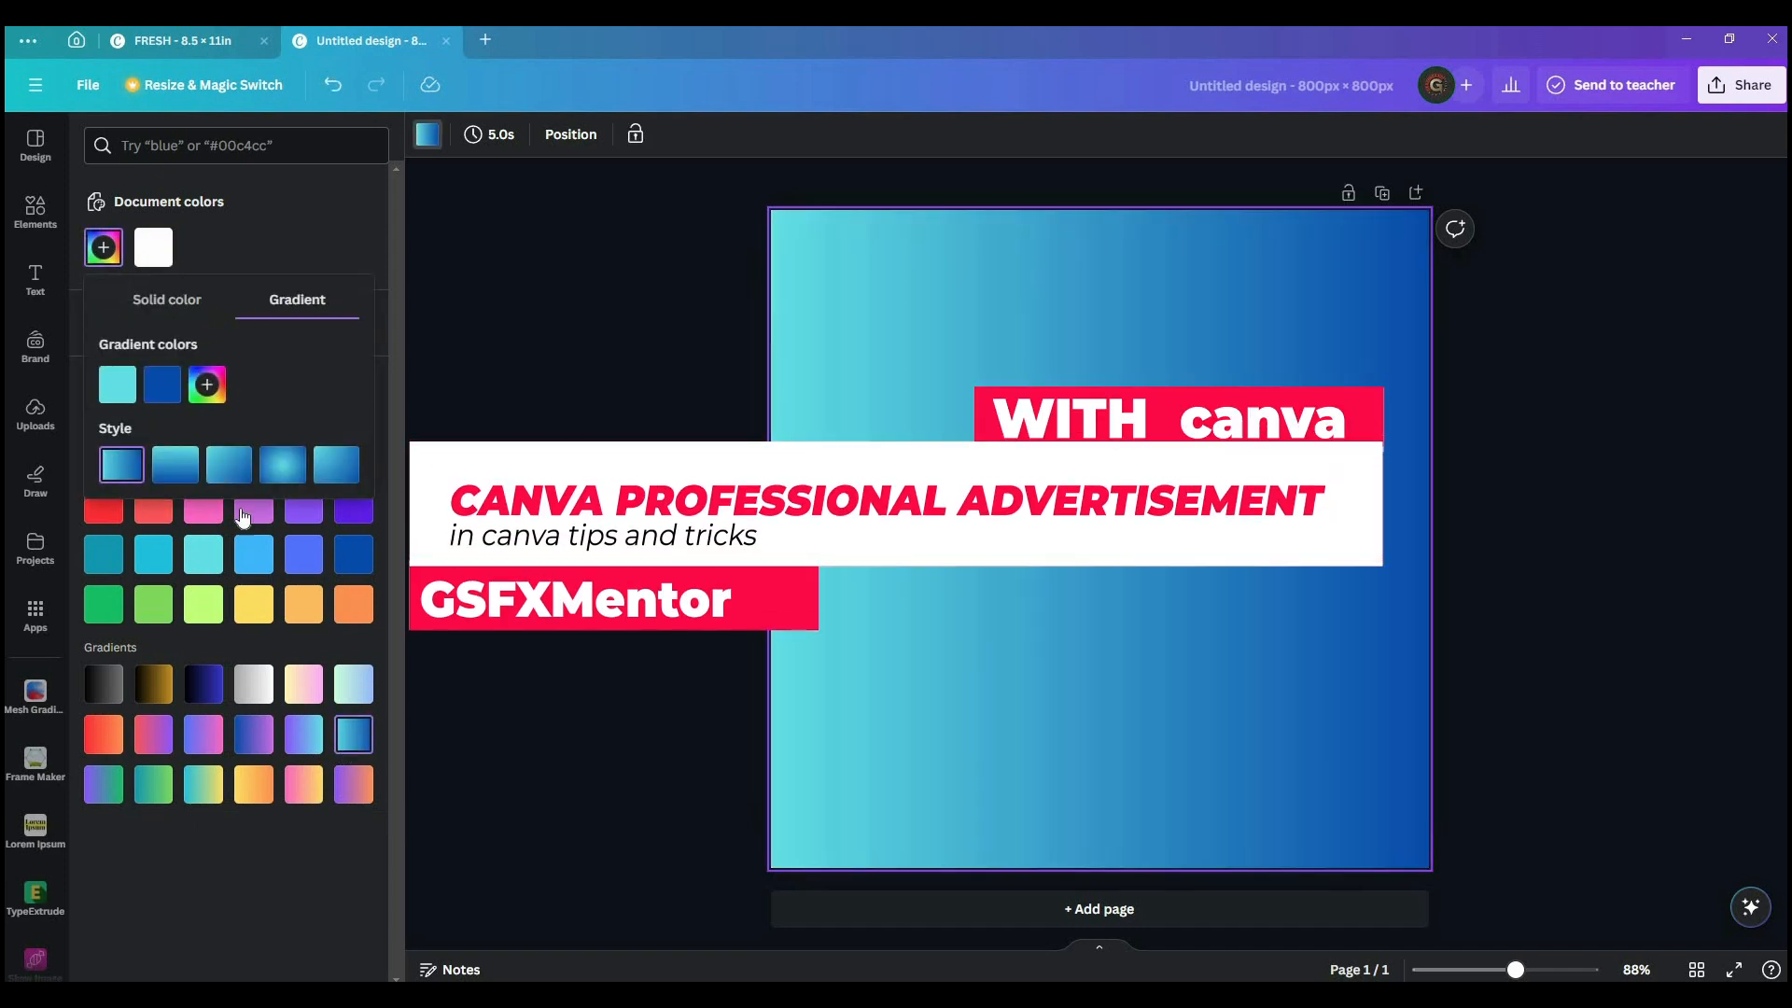
click(277, 479)
click(36, 145)
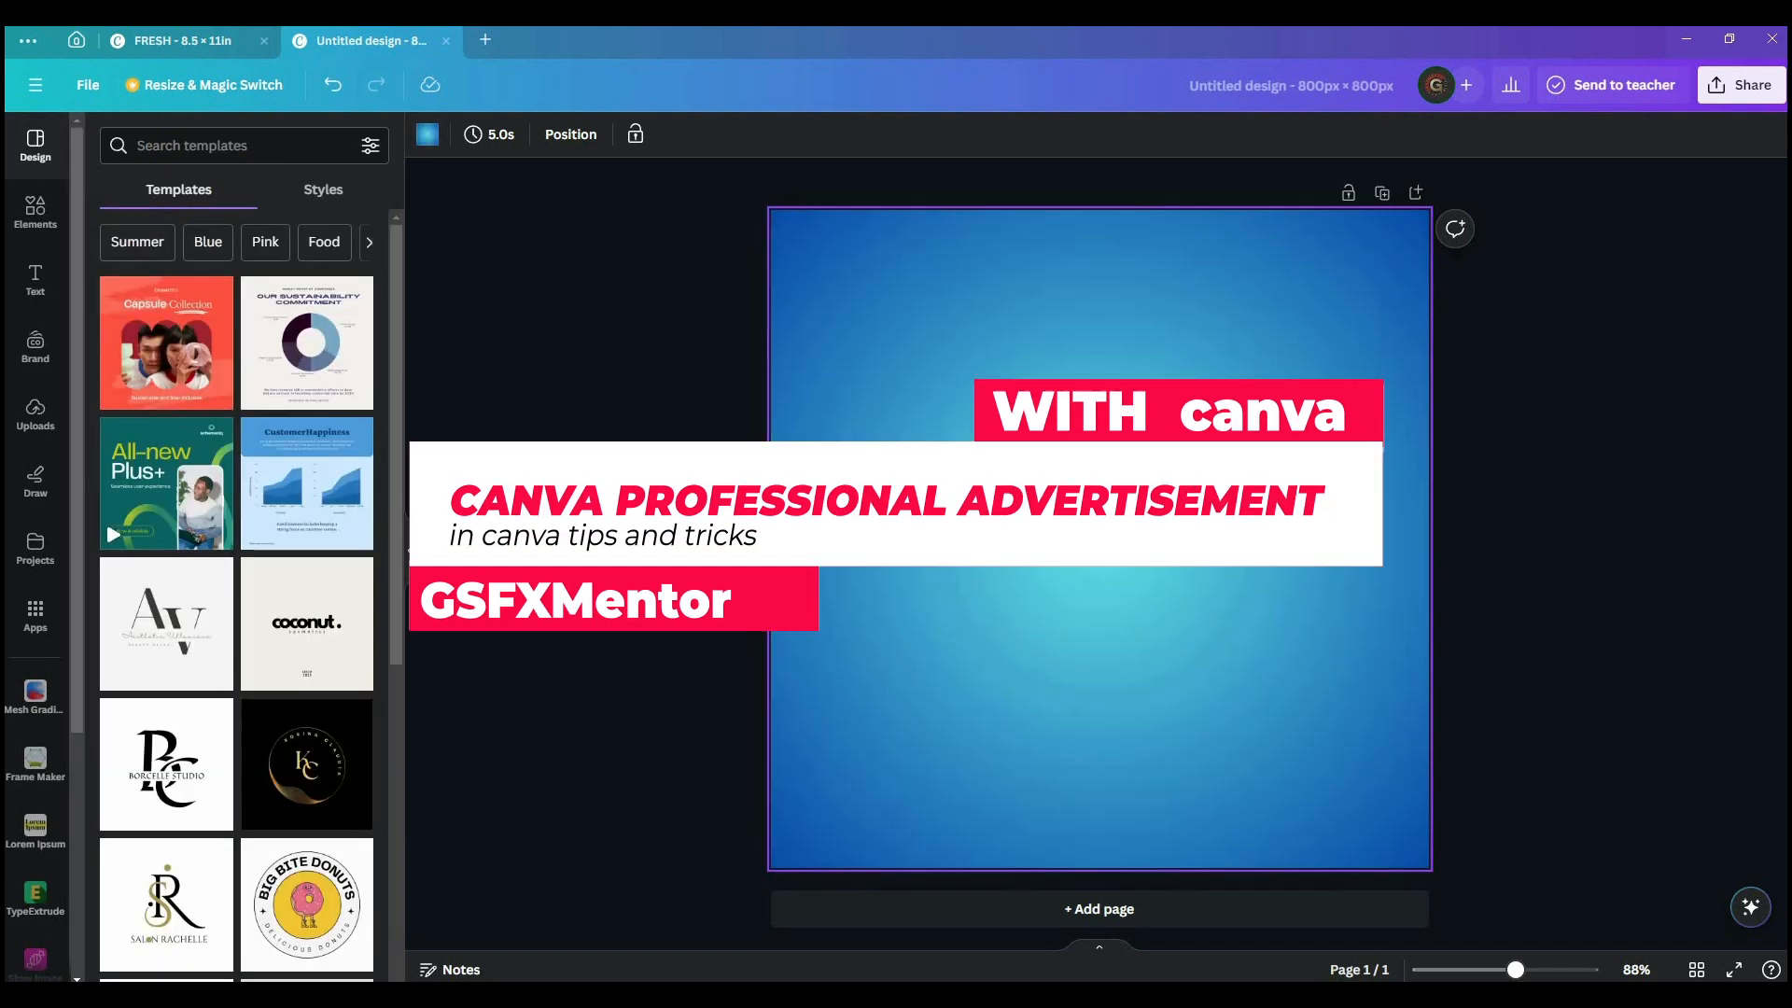
- Search the elements for "reys" and add the white sunburst graphic to the page
click(32, 224)
click(175, 146)
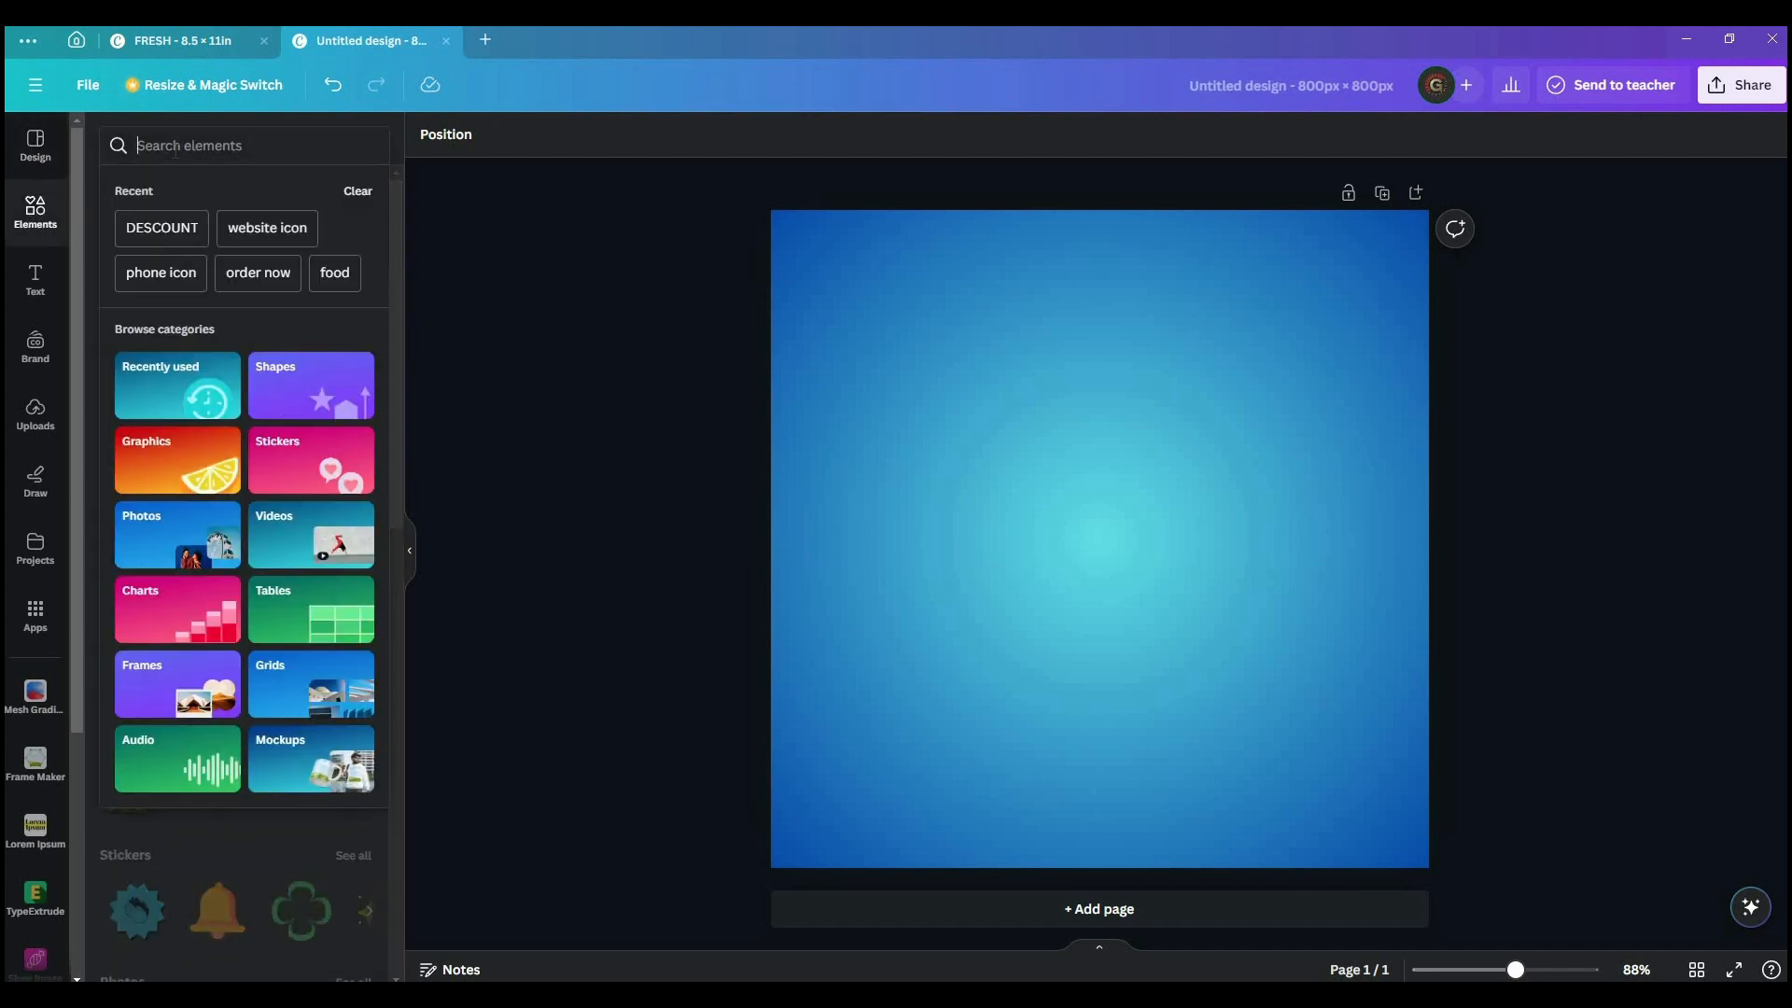
text(reys)
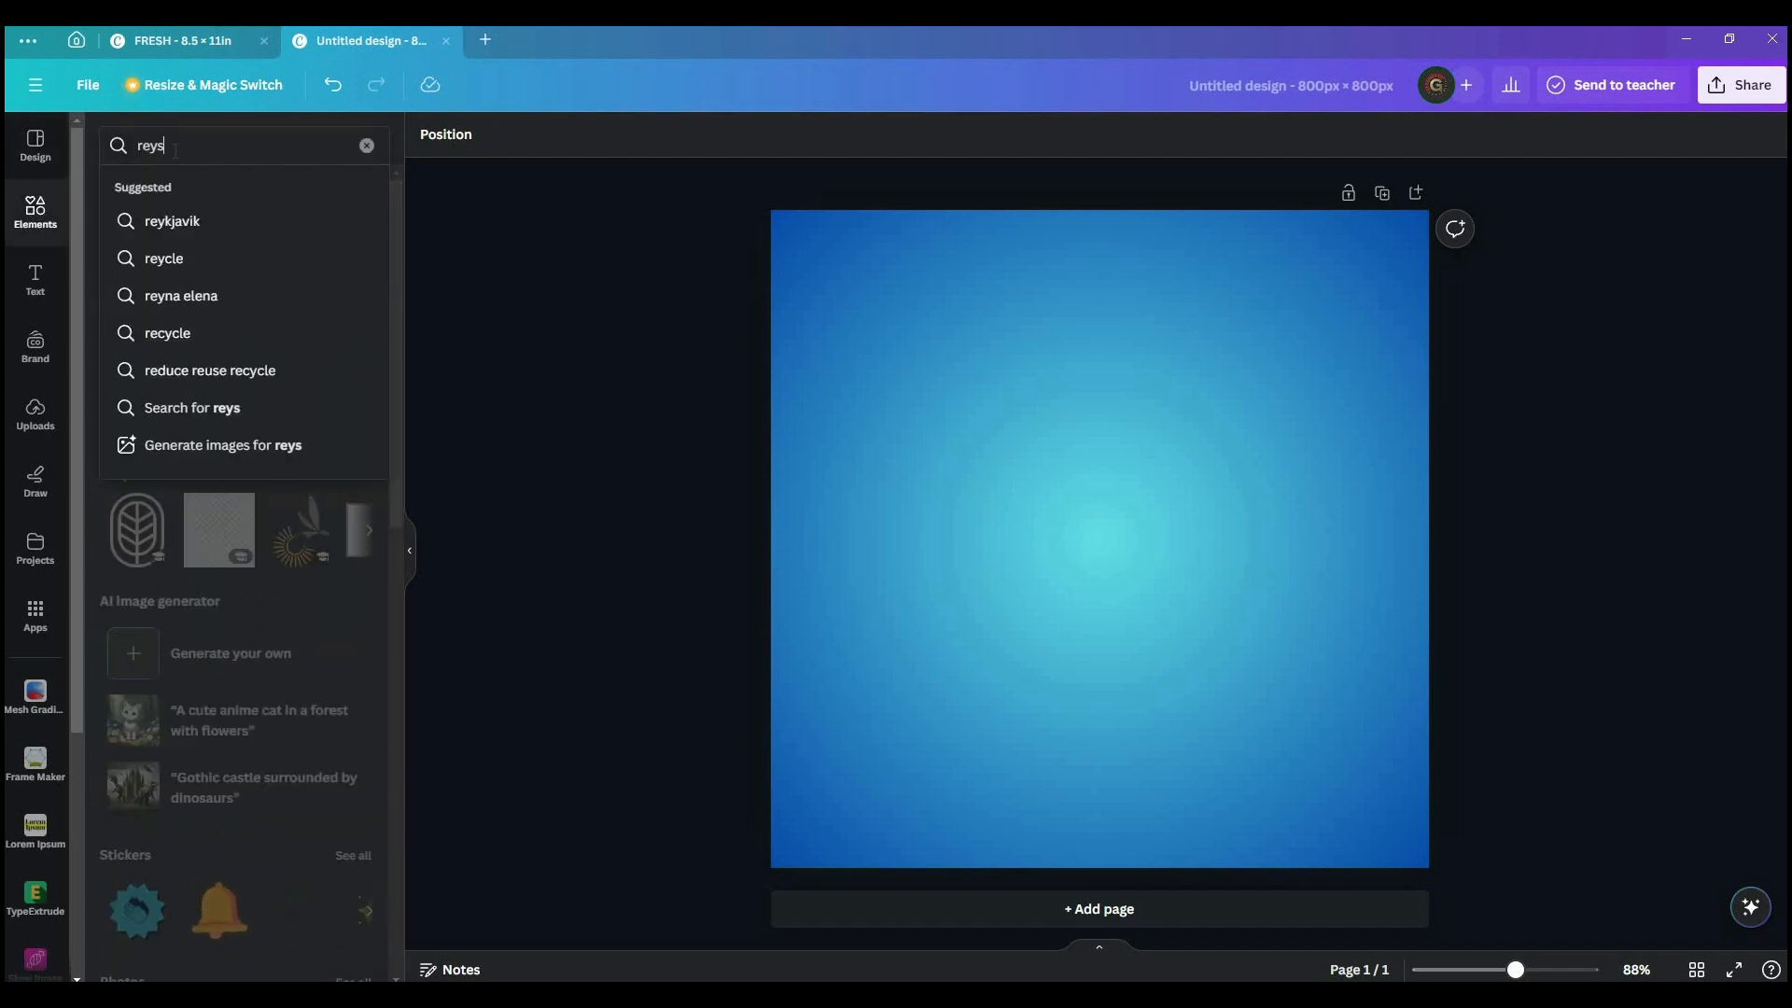
key(Return)
click(345, 348)
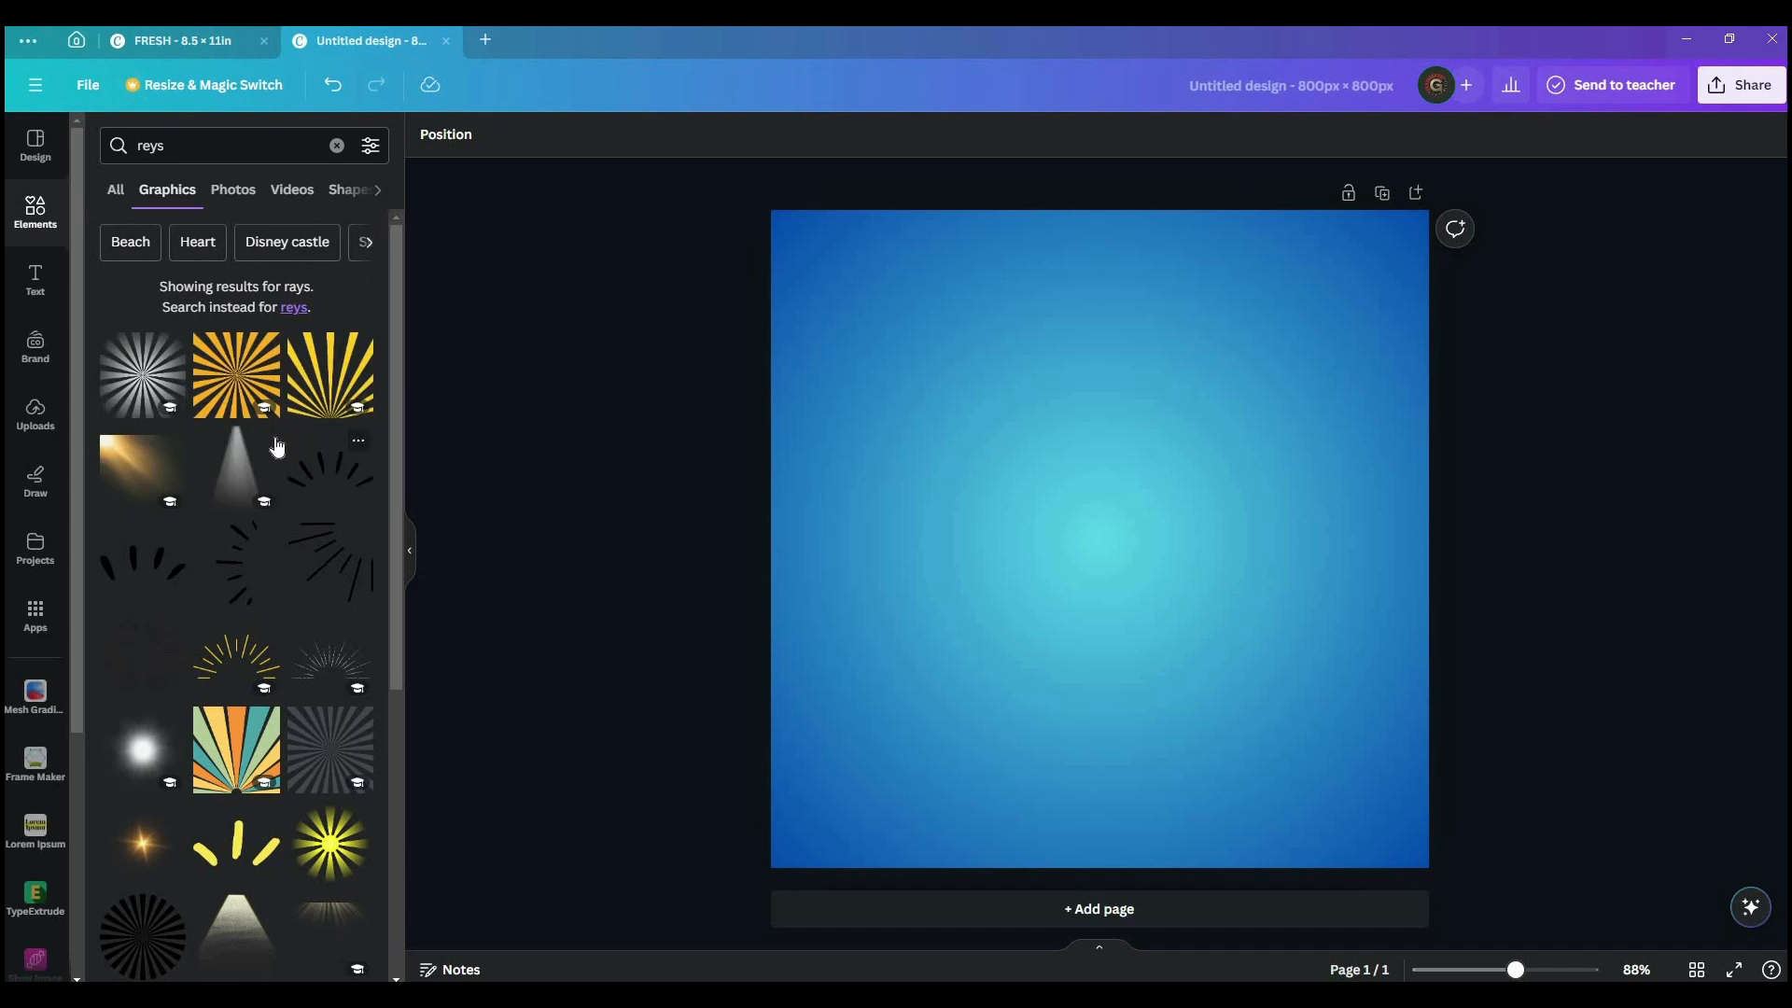
click(144, 378)
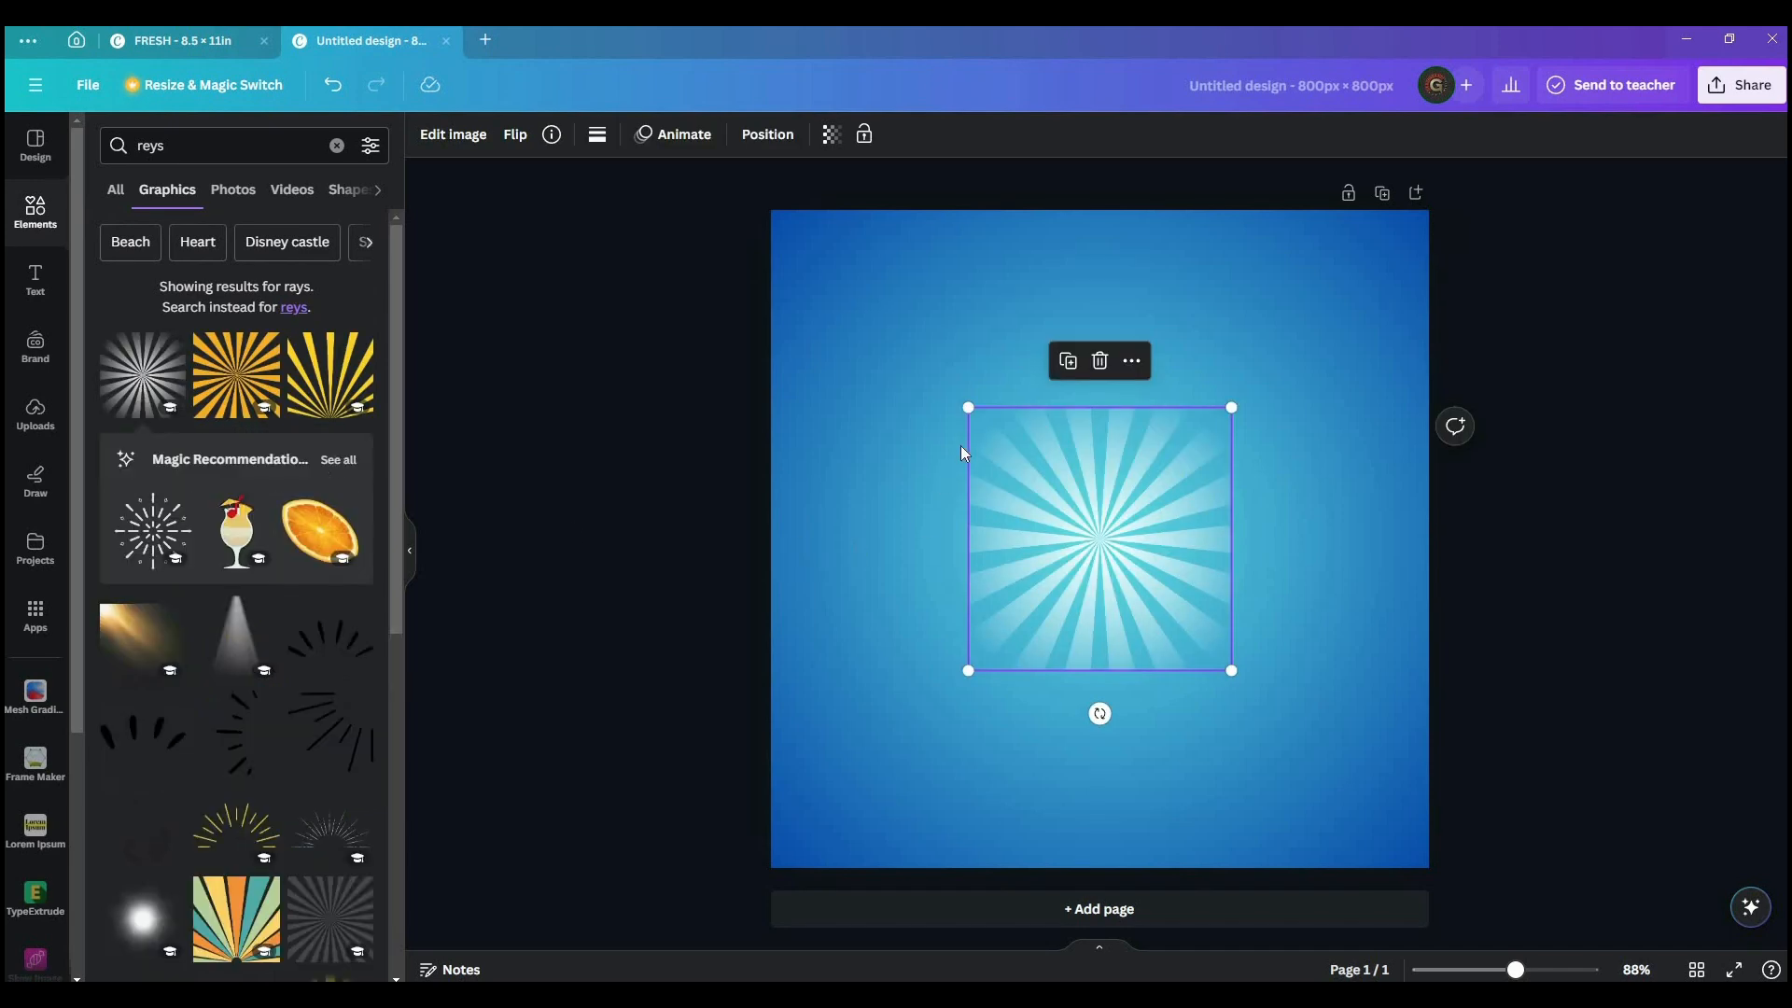
- Enlarge the sunburst to cover the whole page and set its transparency to 28
drag(966, 406, 773, 212)
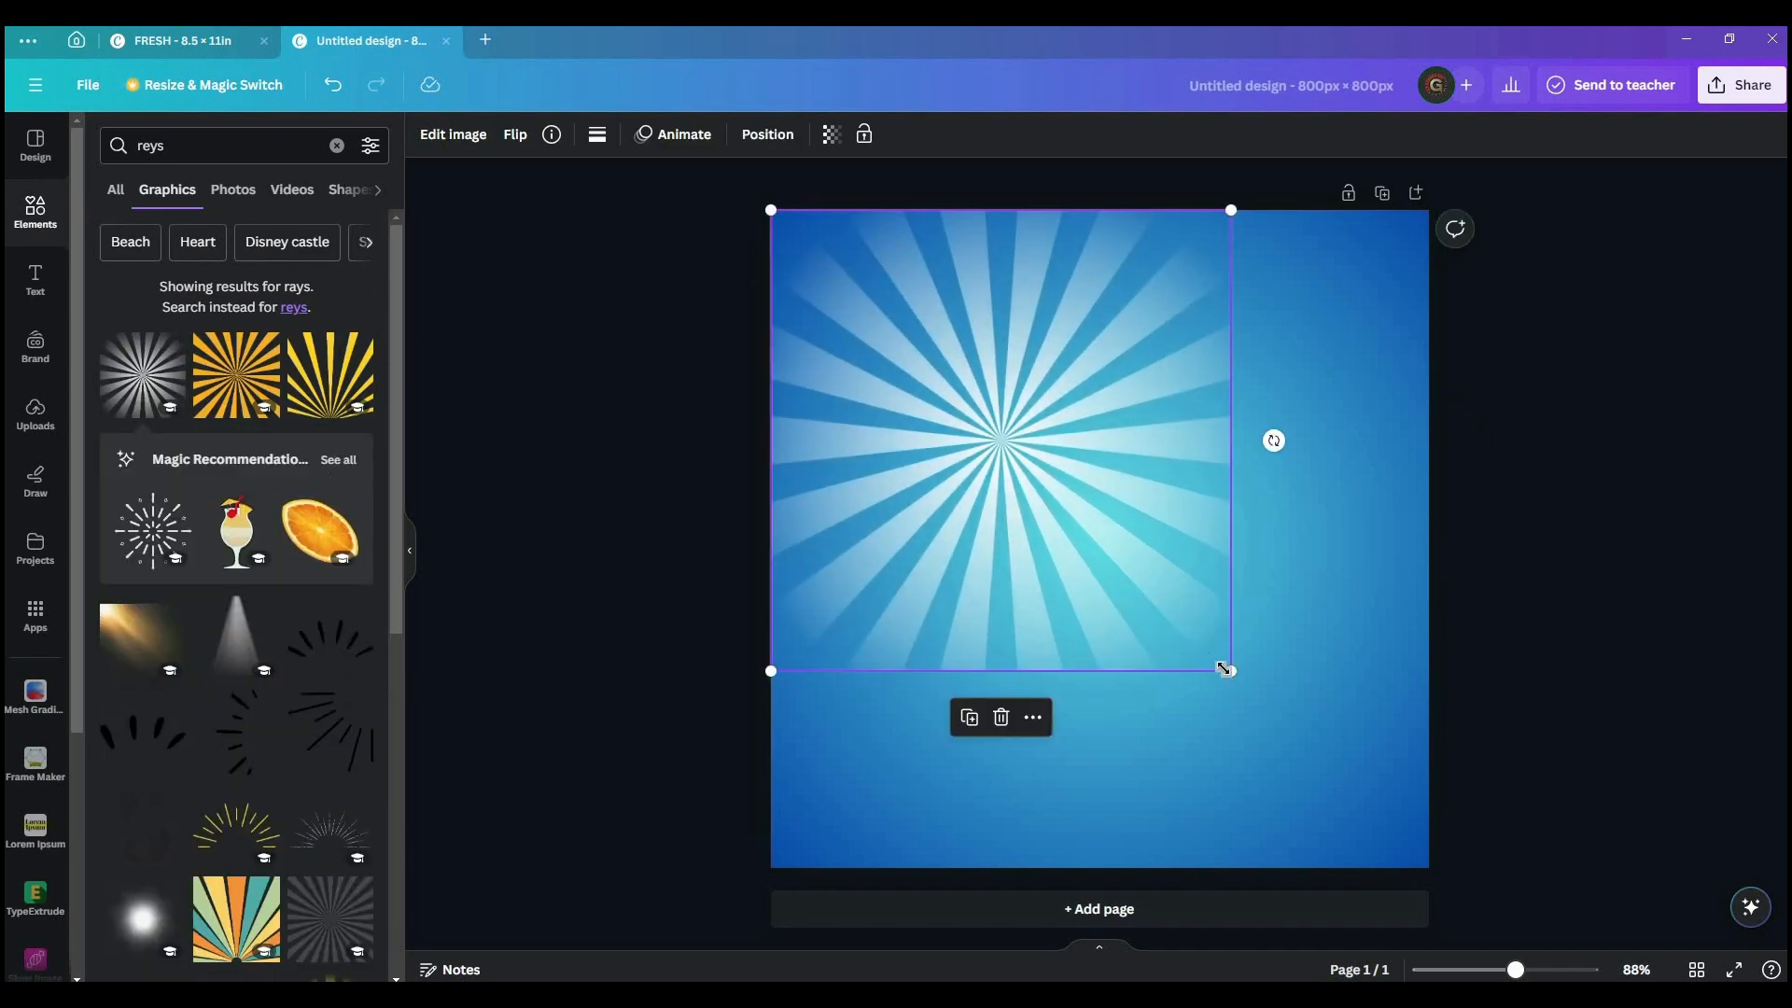
drag(1232, 670, 1427, 866)
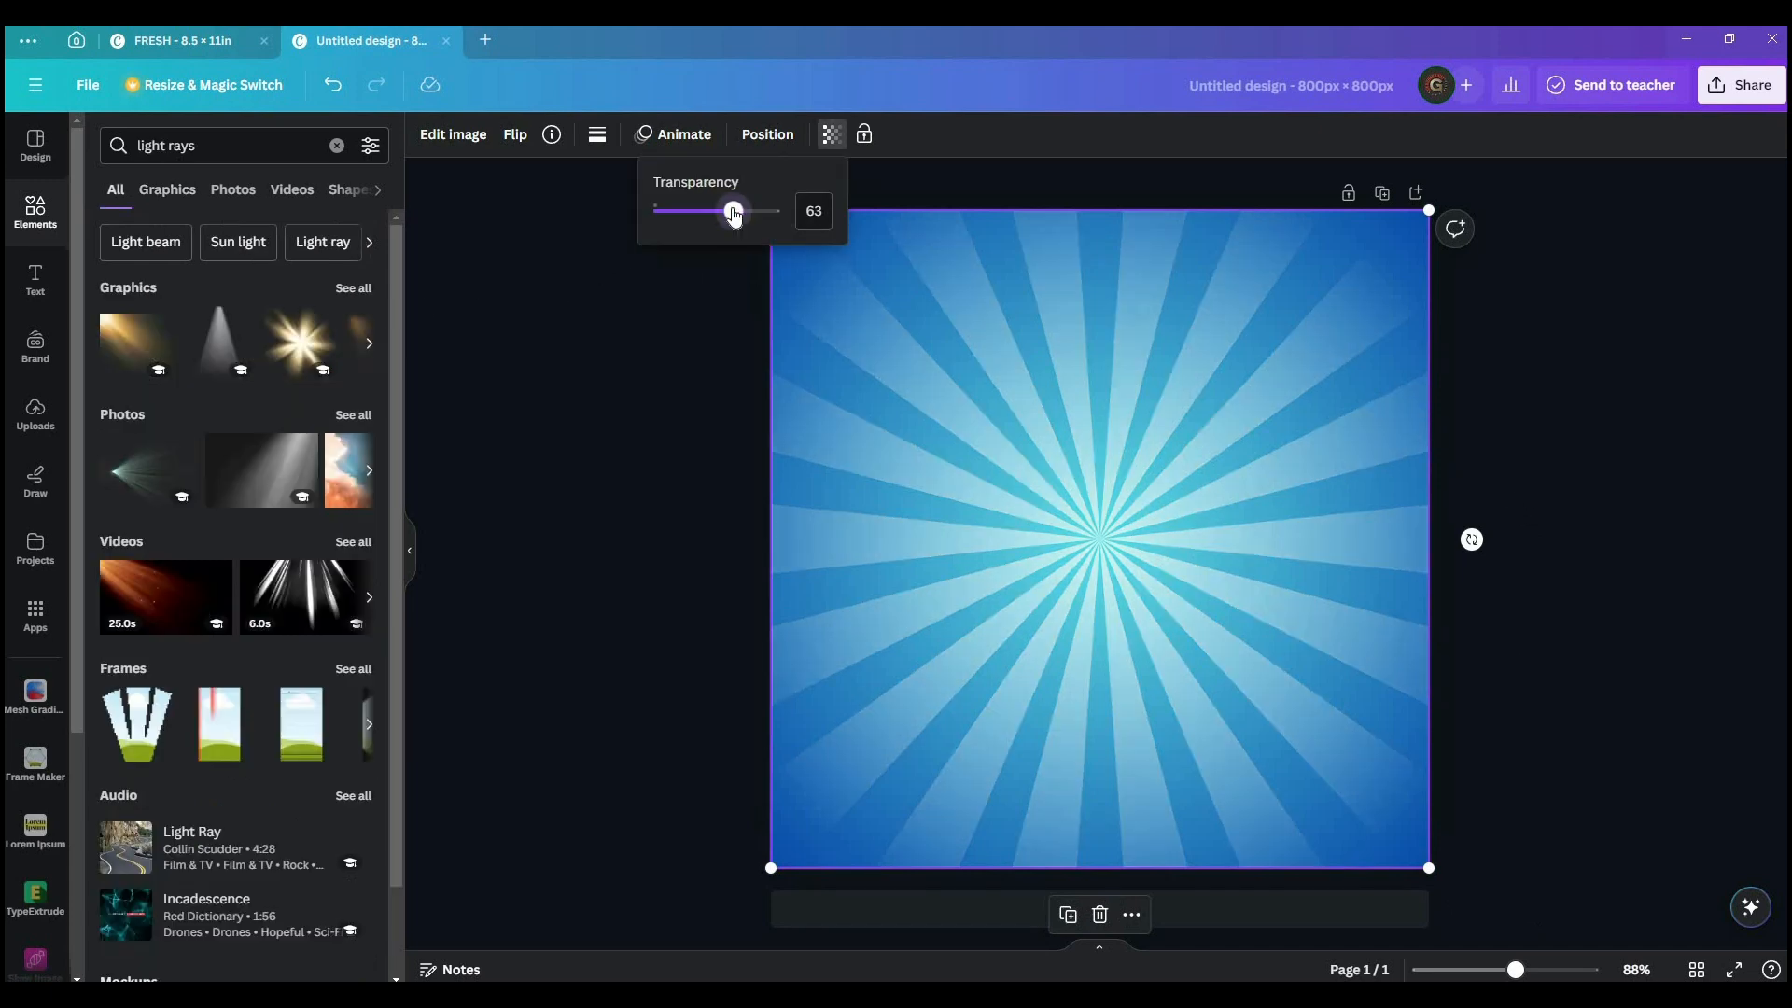
drag(731, 211, 718, 215)
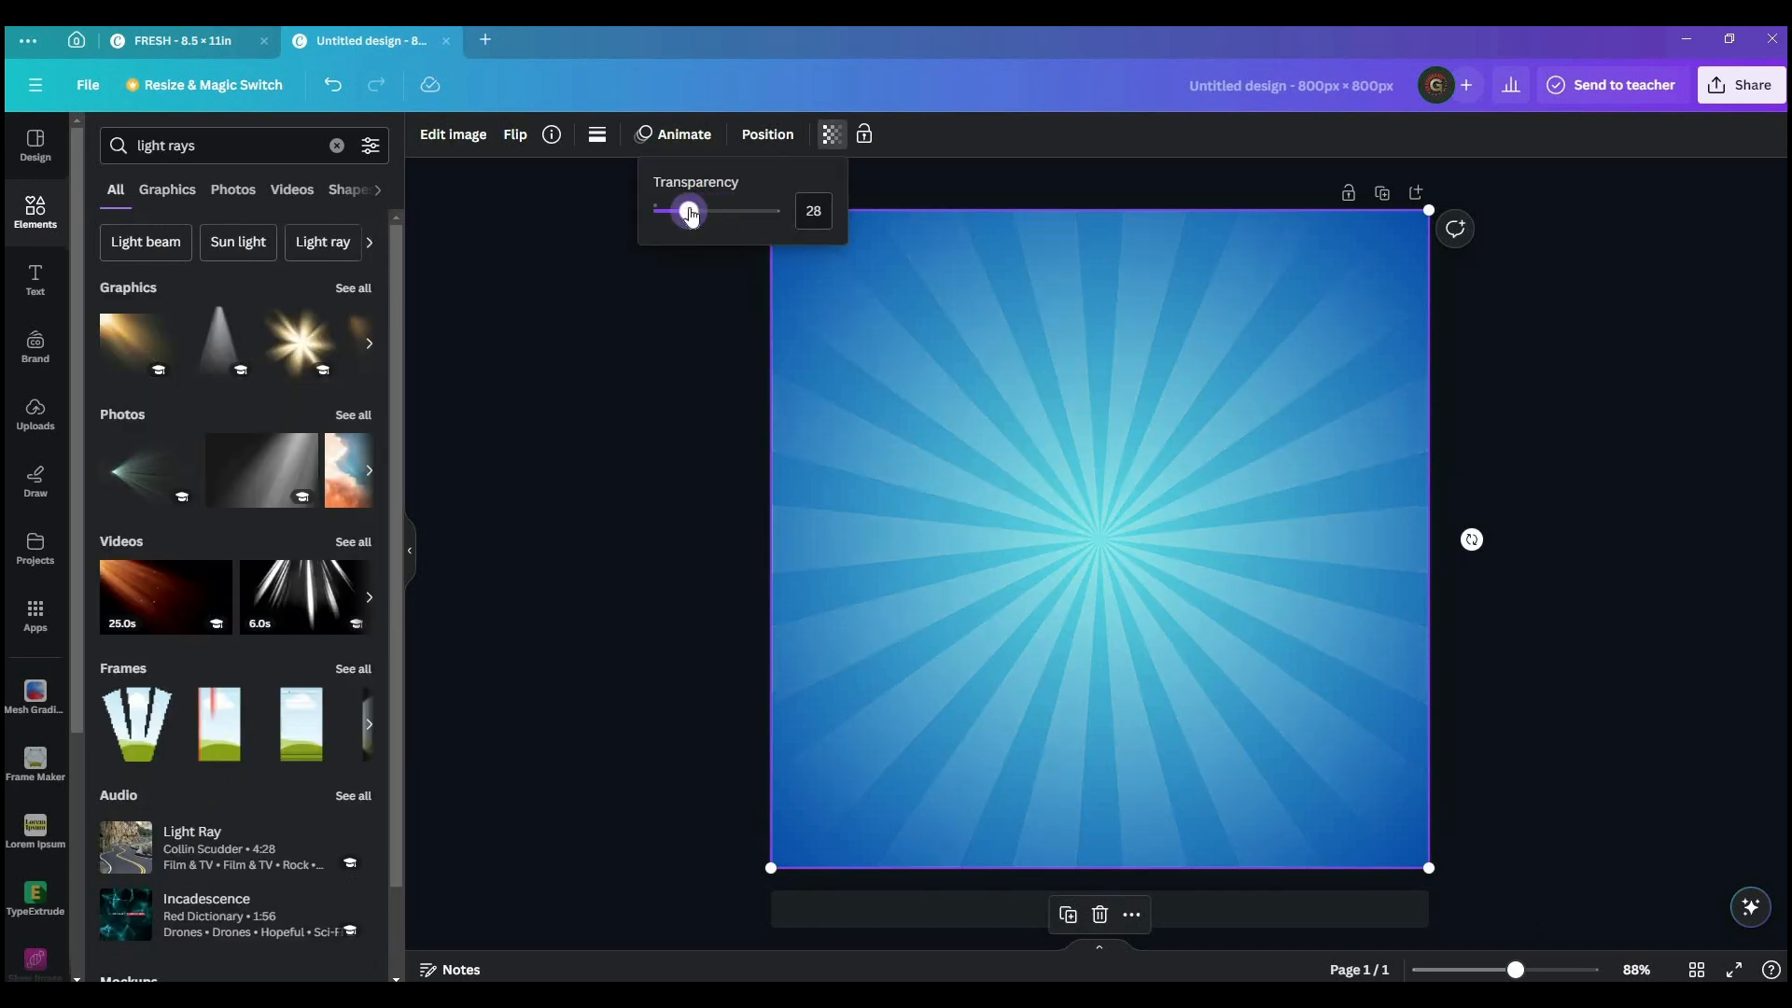
- Search the elements for "SHEDOW" and refine the search to "shadow white"
click(254, 145)
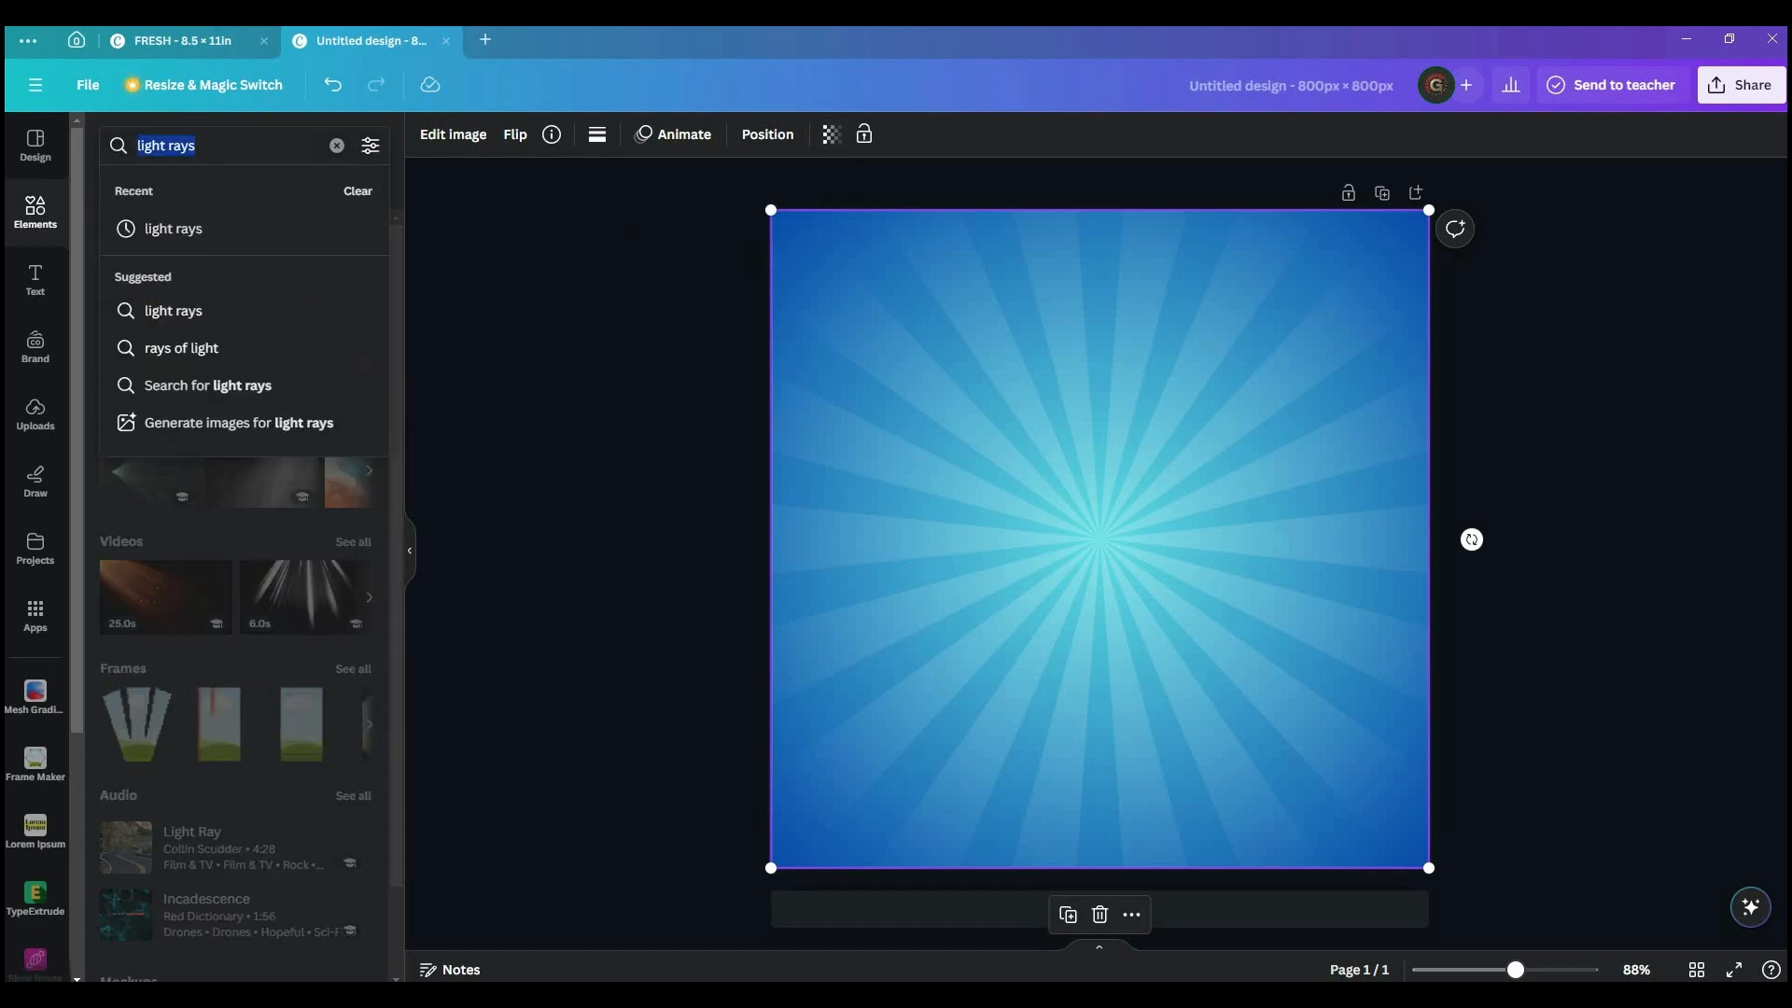
text(se)
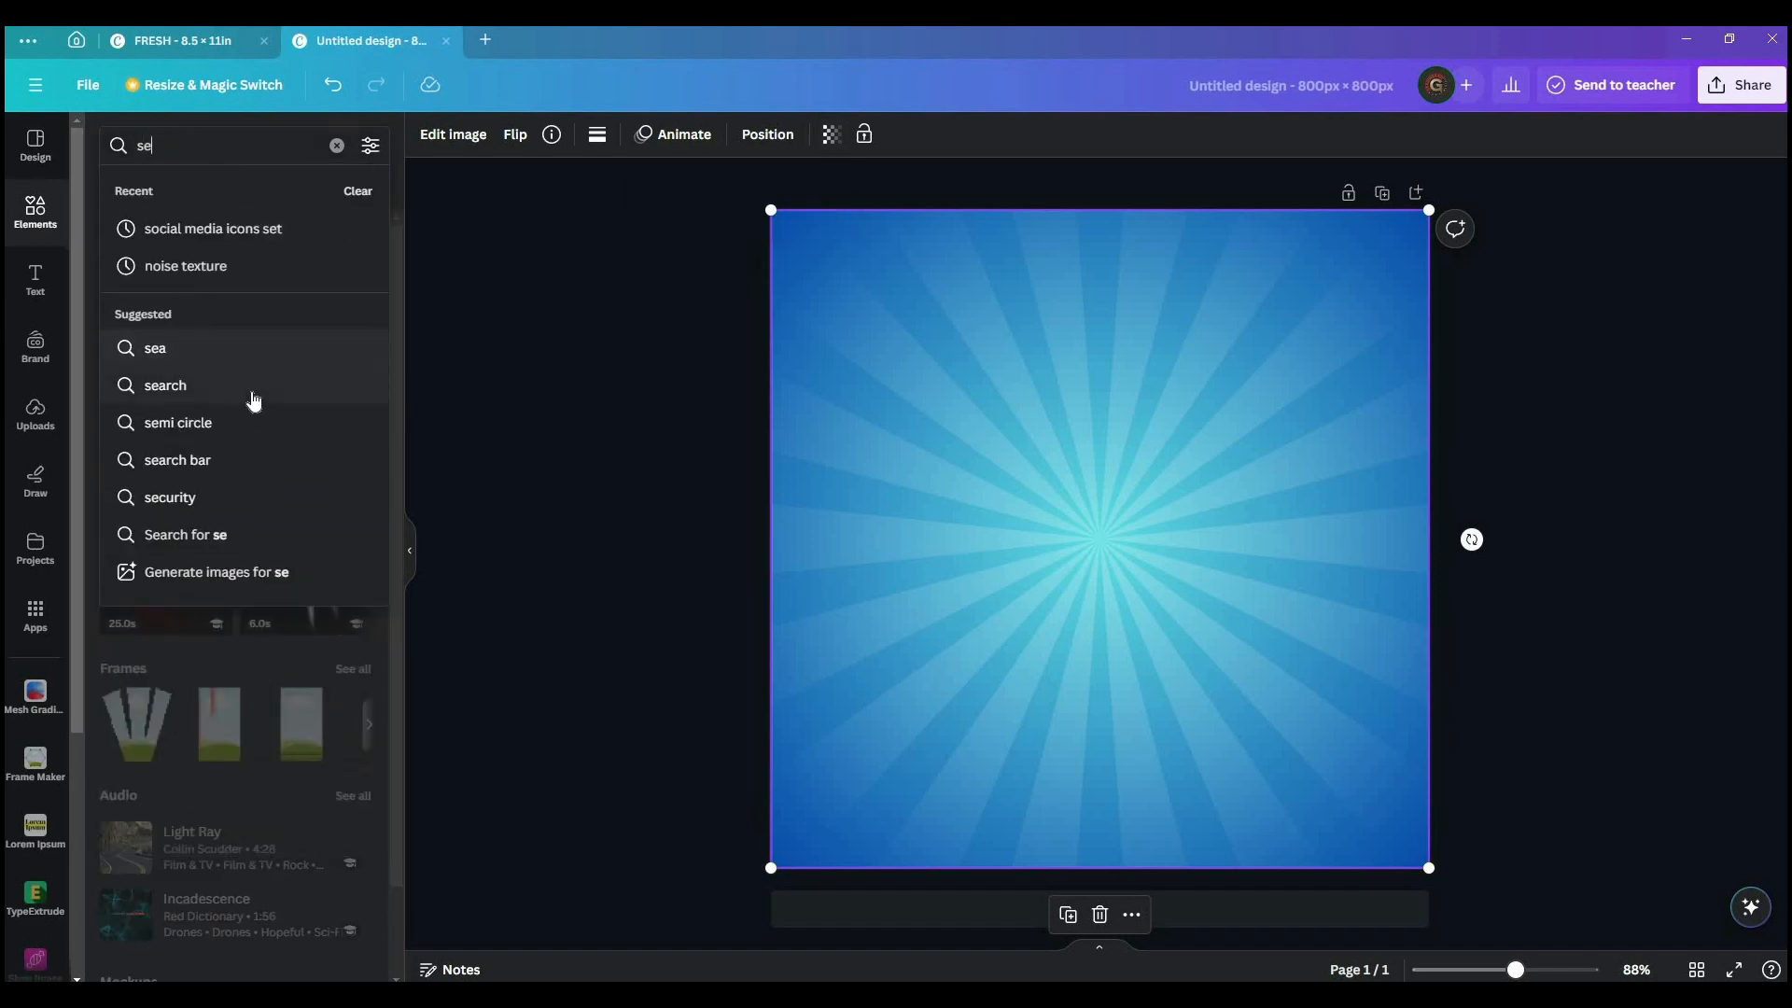
key(BackSpace)
text(he)
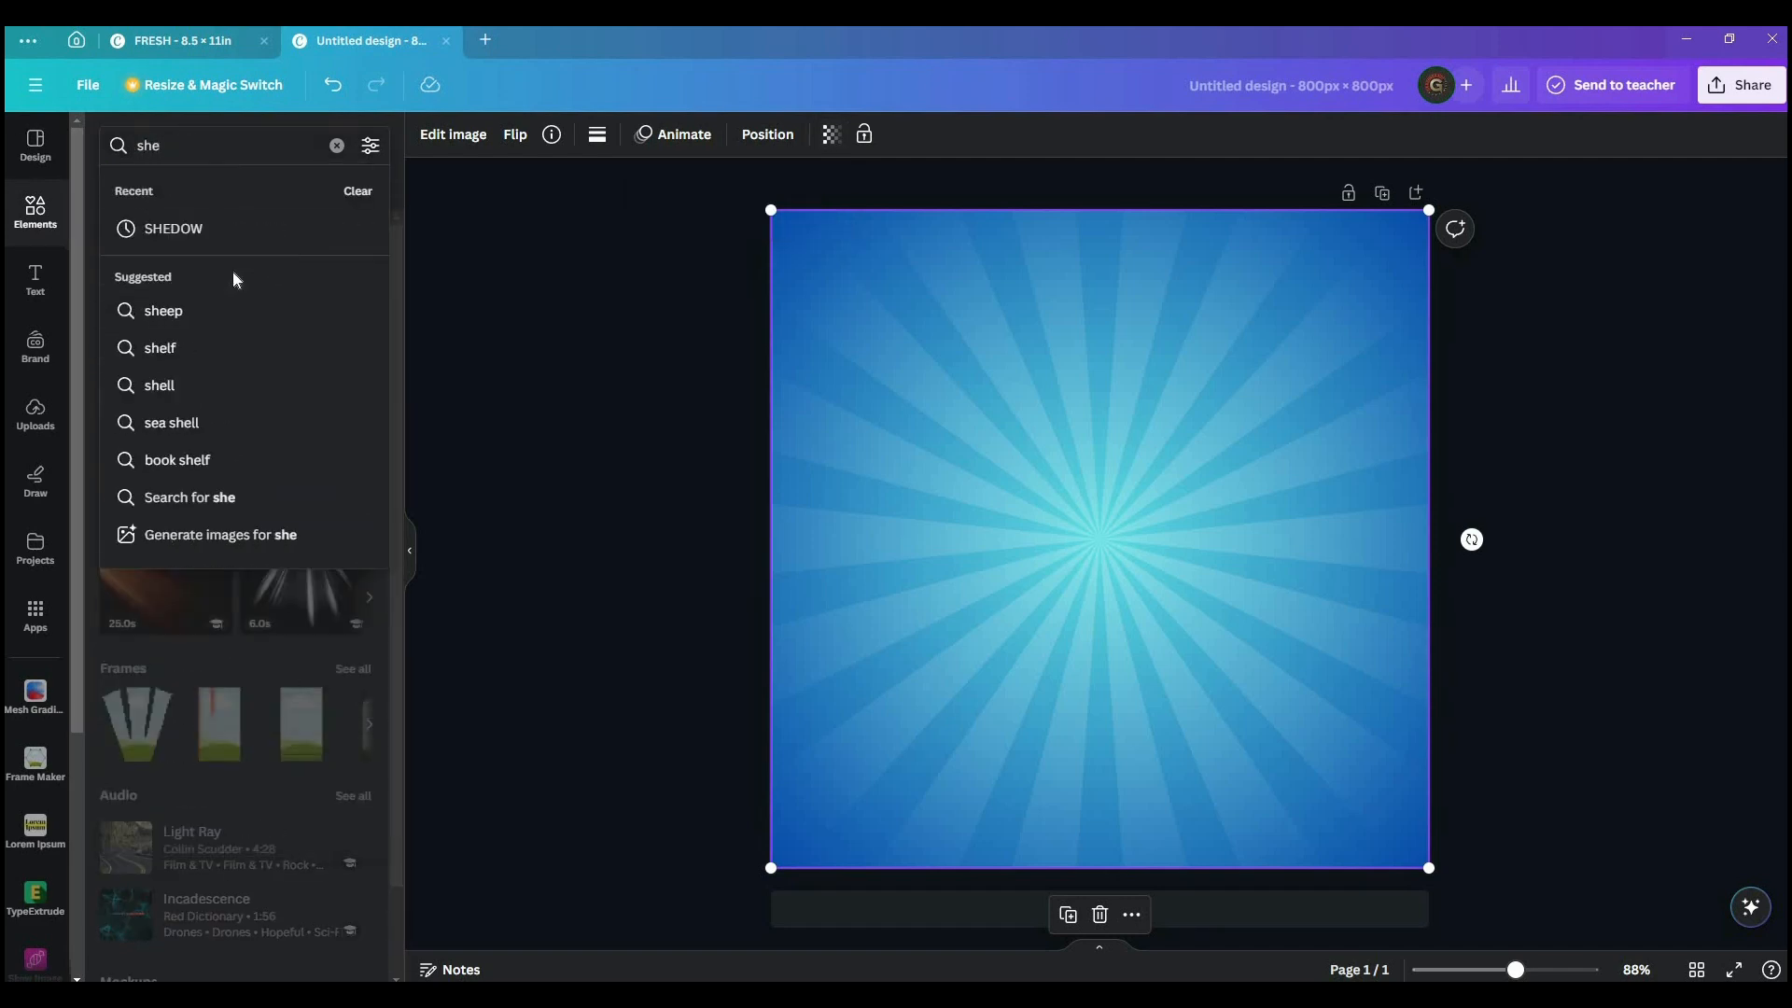
click(203, 244)
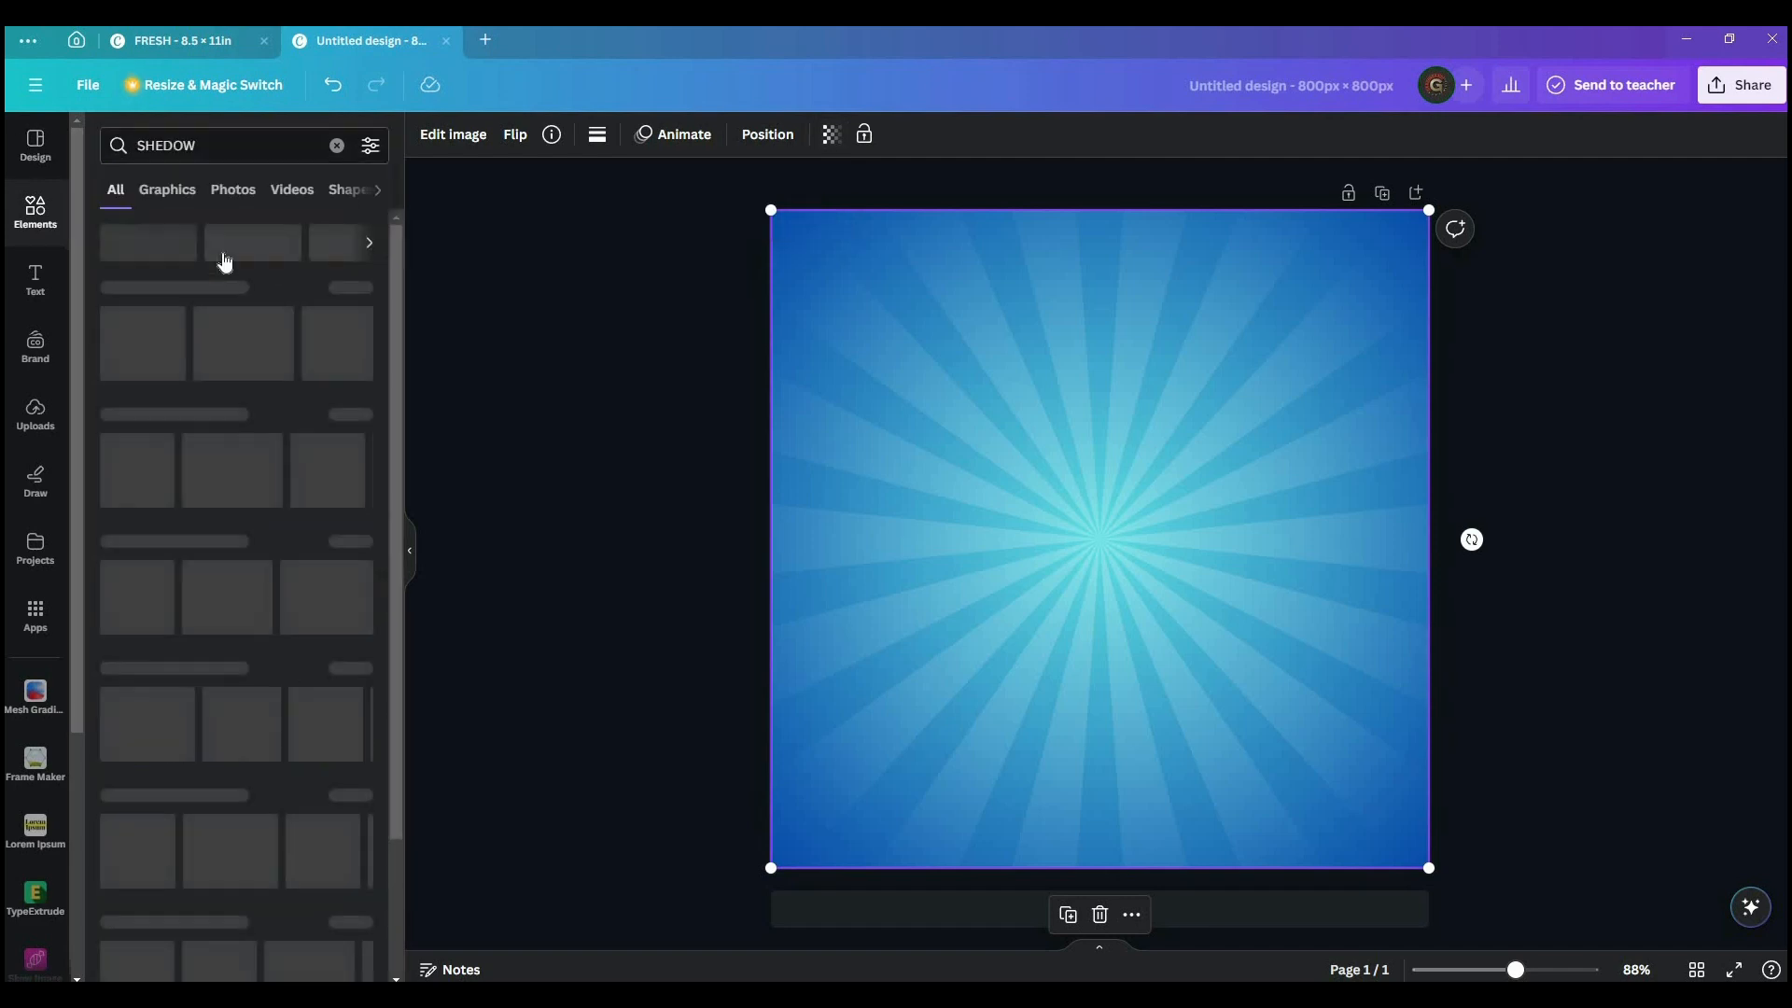
click(252, 147)
click(239, 394)
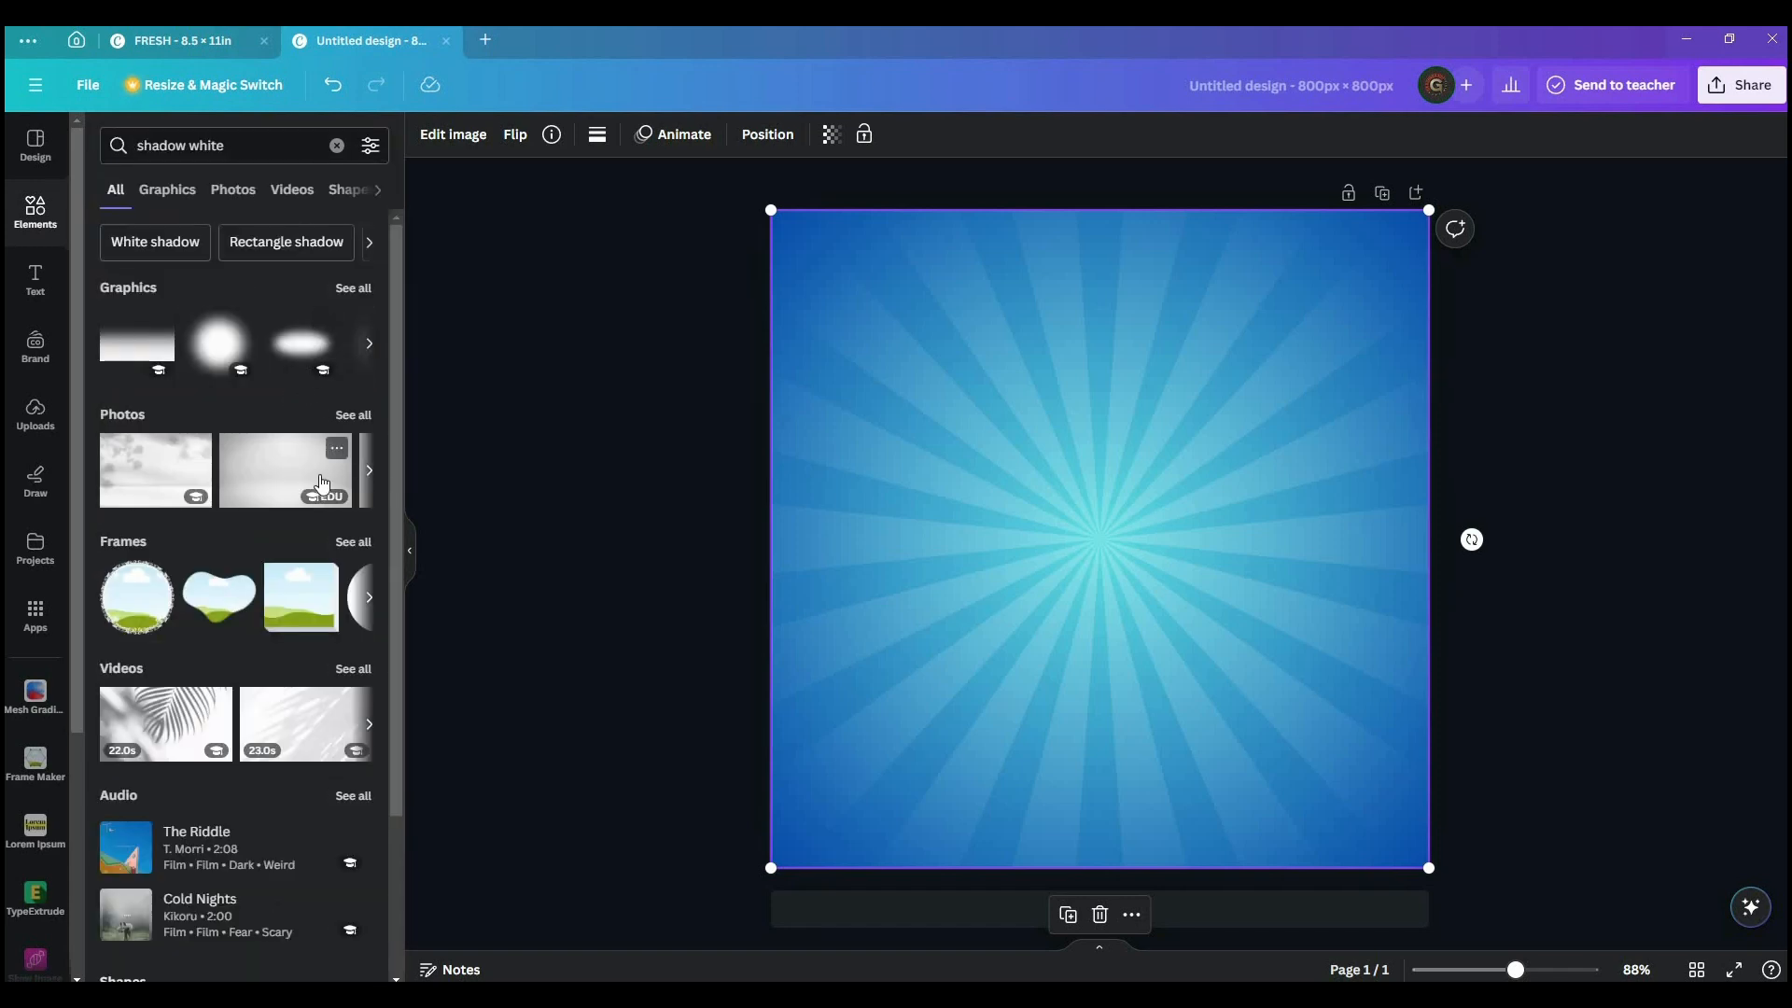
- Add a soft, faint round white glow from the "shadow white" graphics over the centre of the sunburst
scroll(320, 483, down, 3)
scroll(318, 461, up, 3)
click(353, 291)
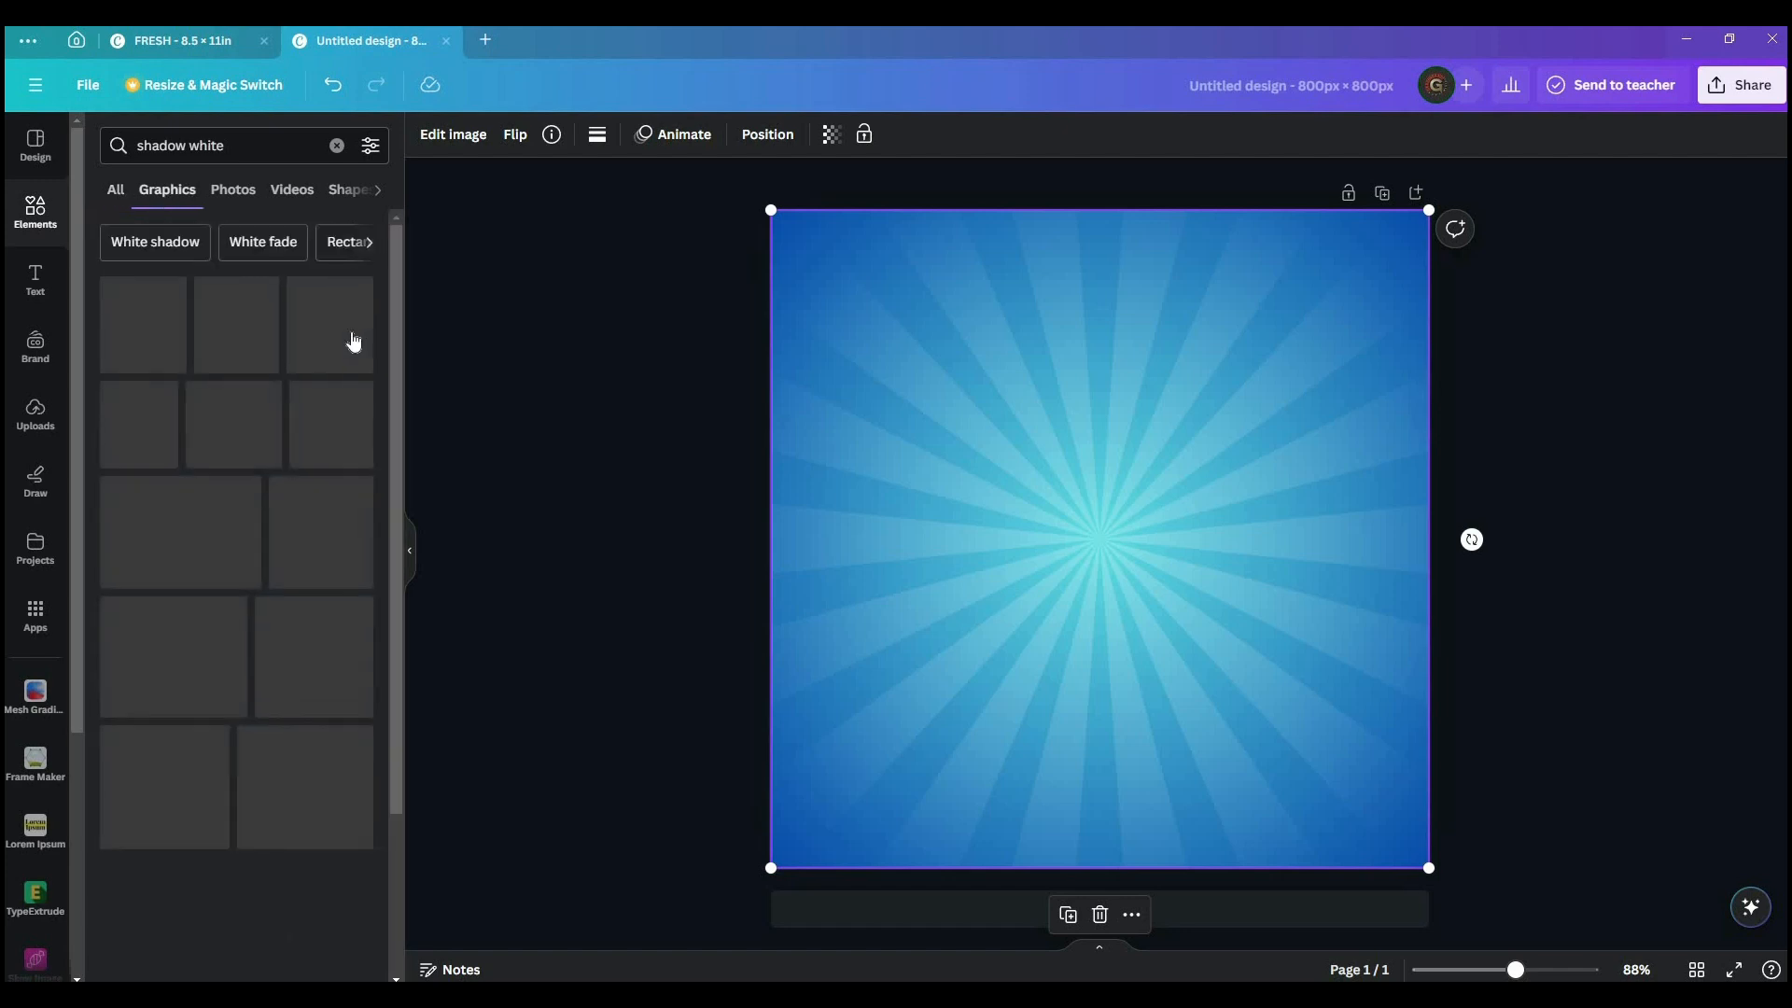
scroll(339, 455, down, 1)
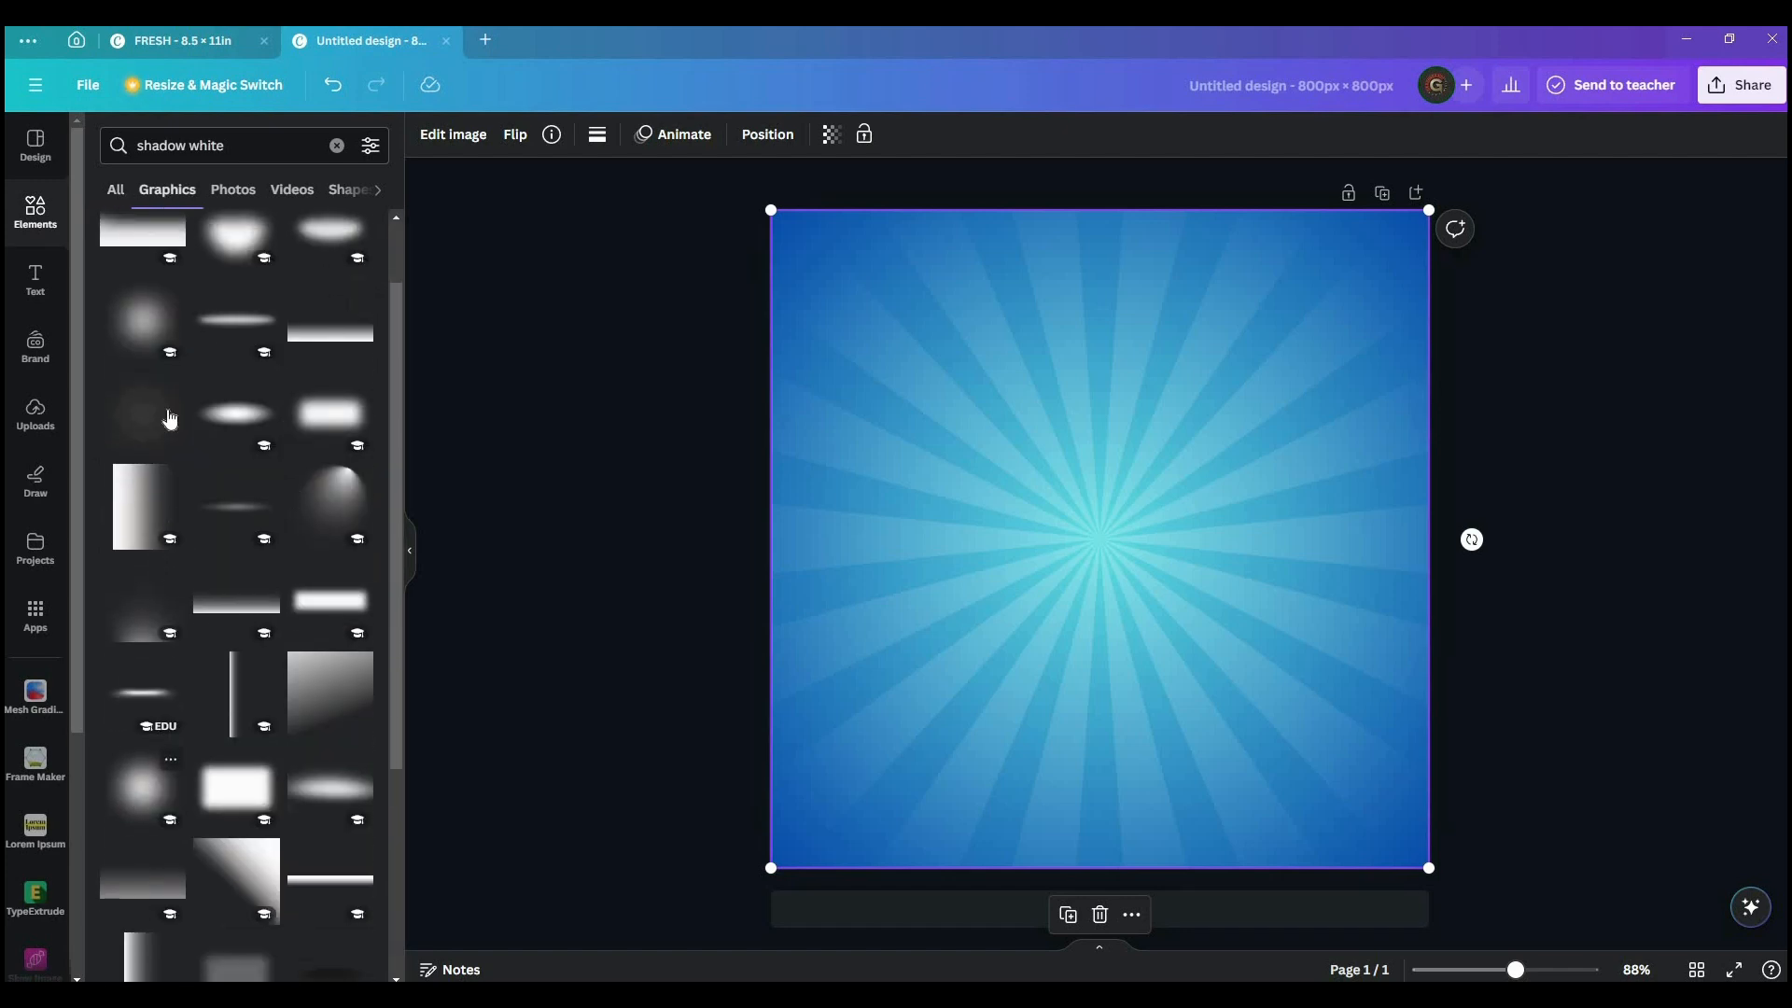
click(197, 362)
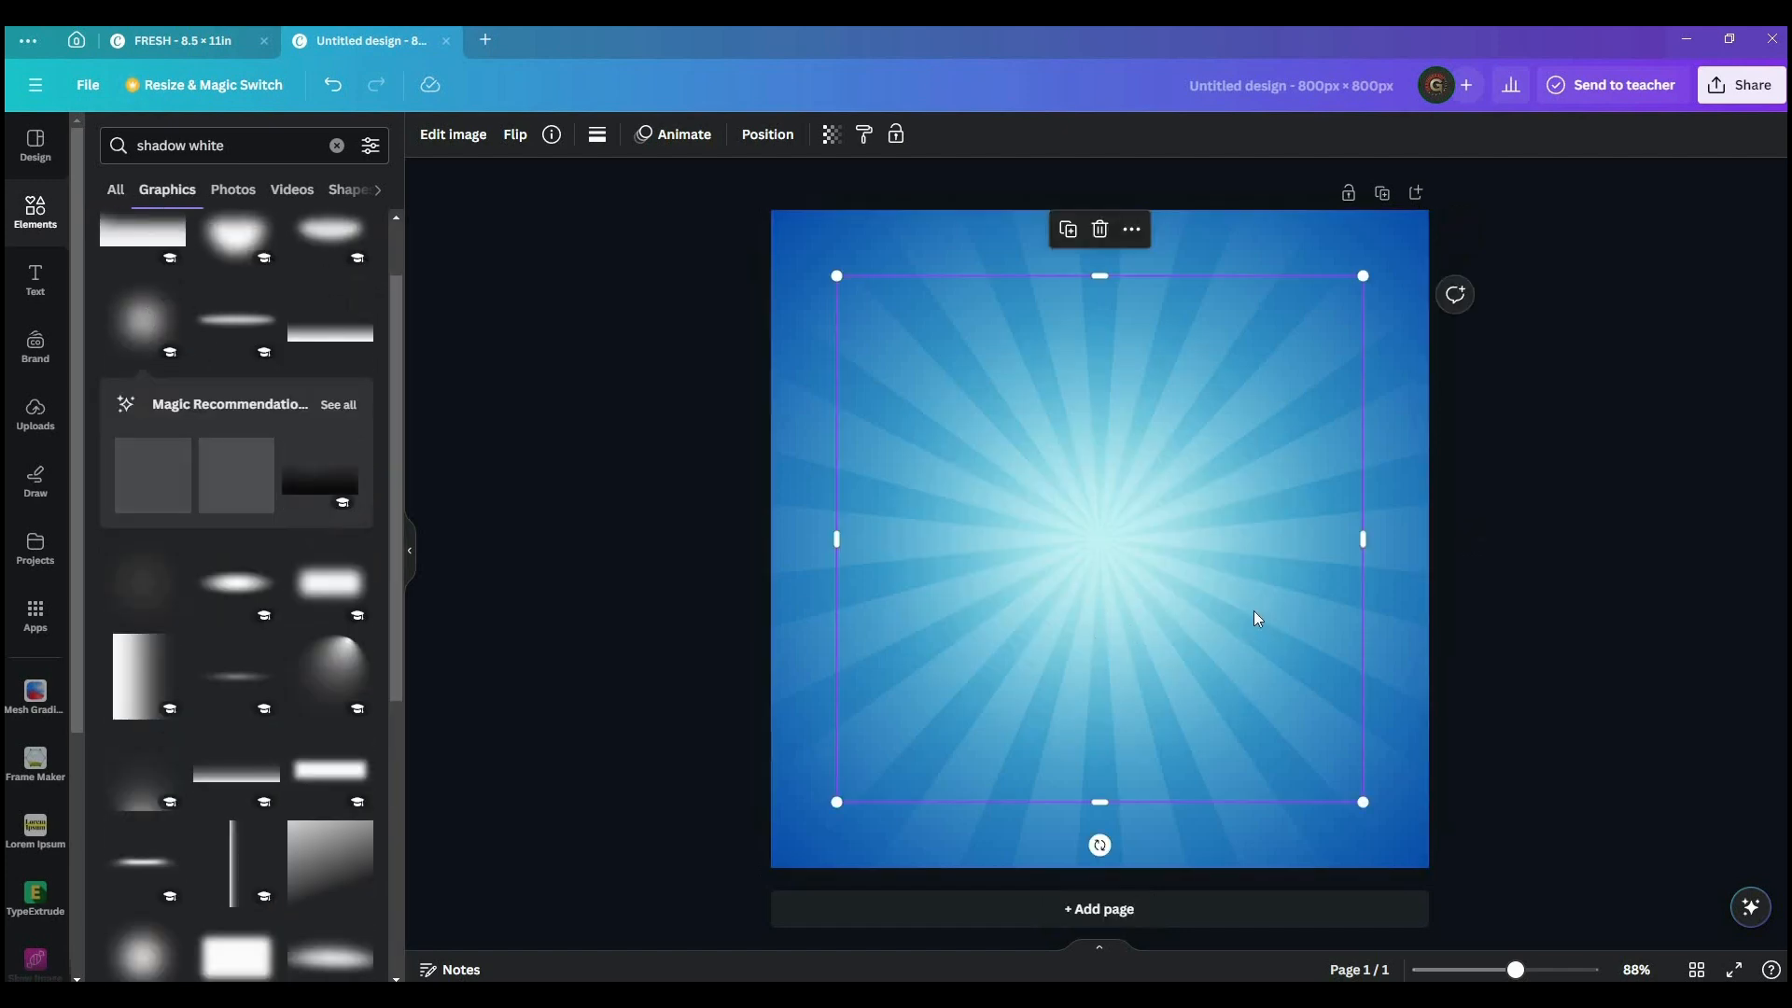
click(632, 562)
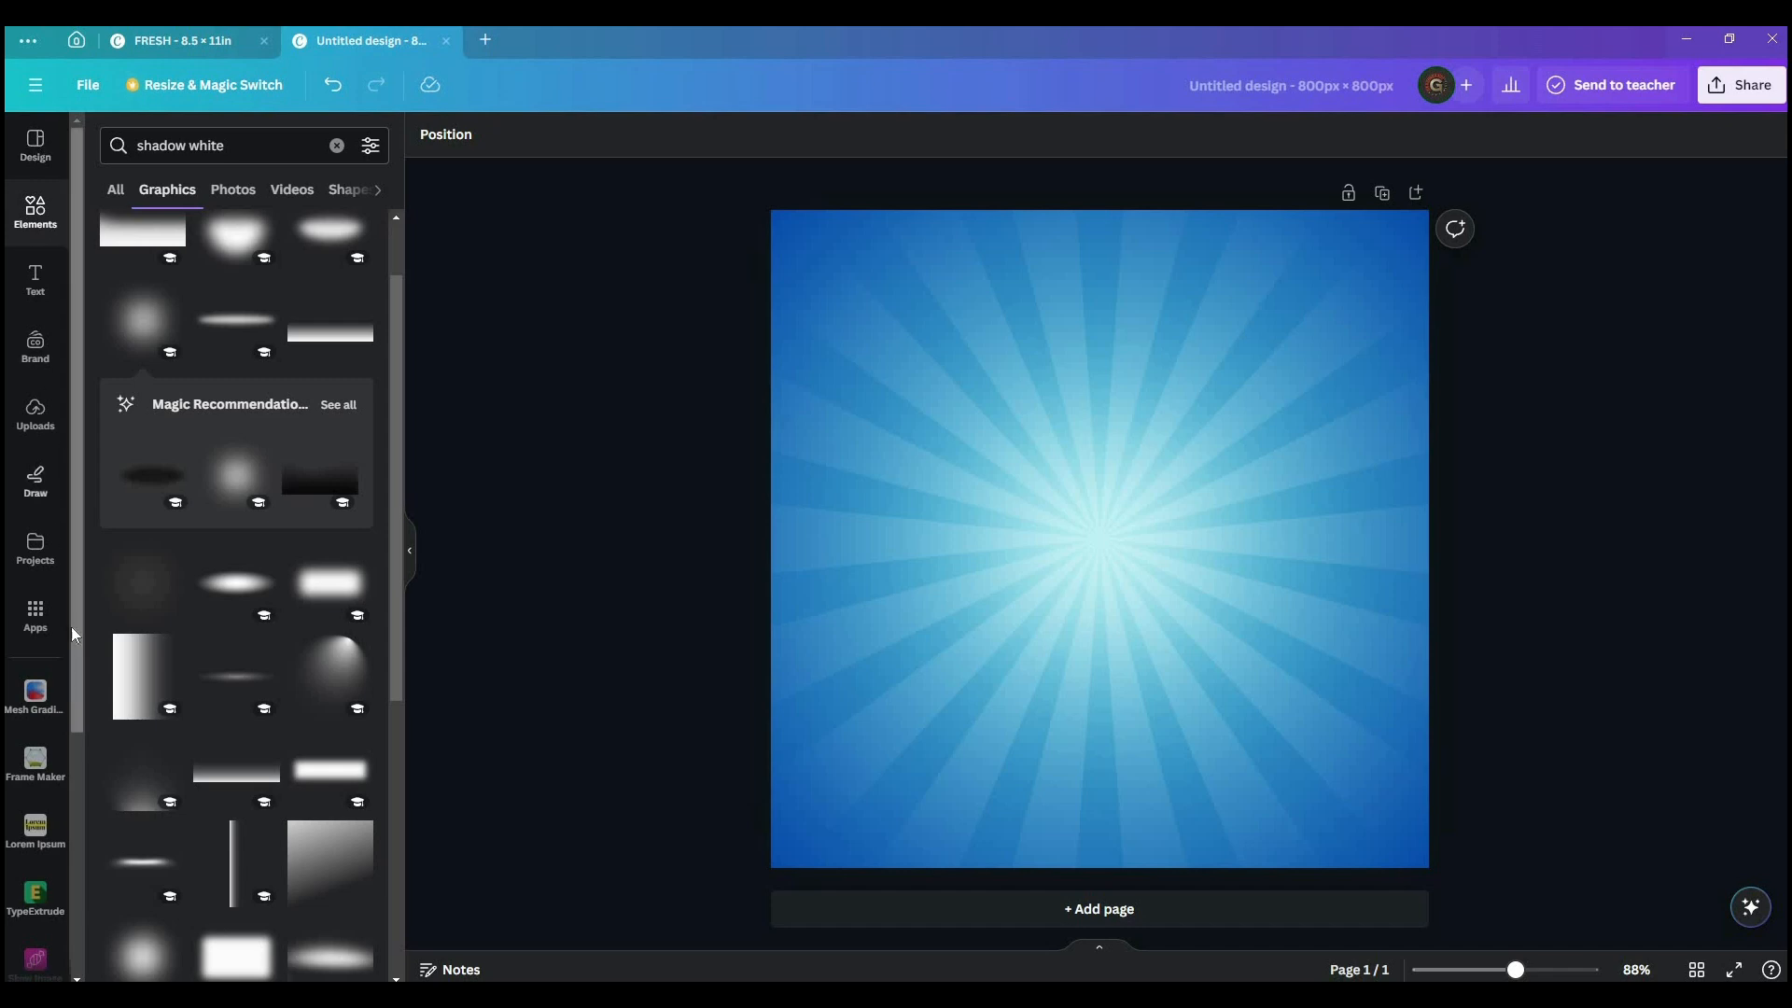
- Search the design templates for "headphon" and look through the headphone designs
click(36, 145)
click(145, 144)
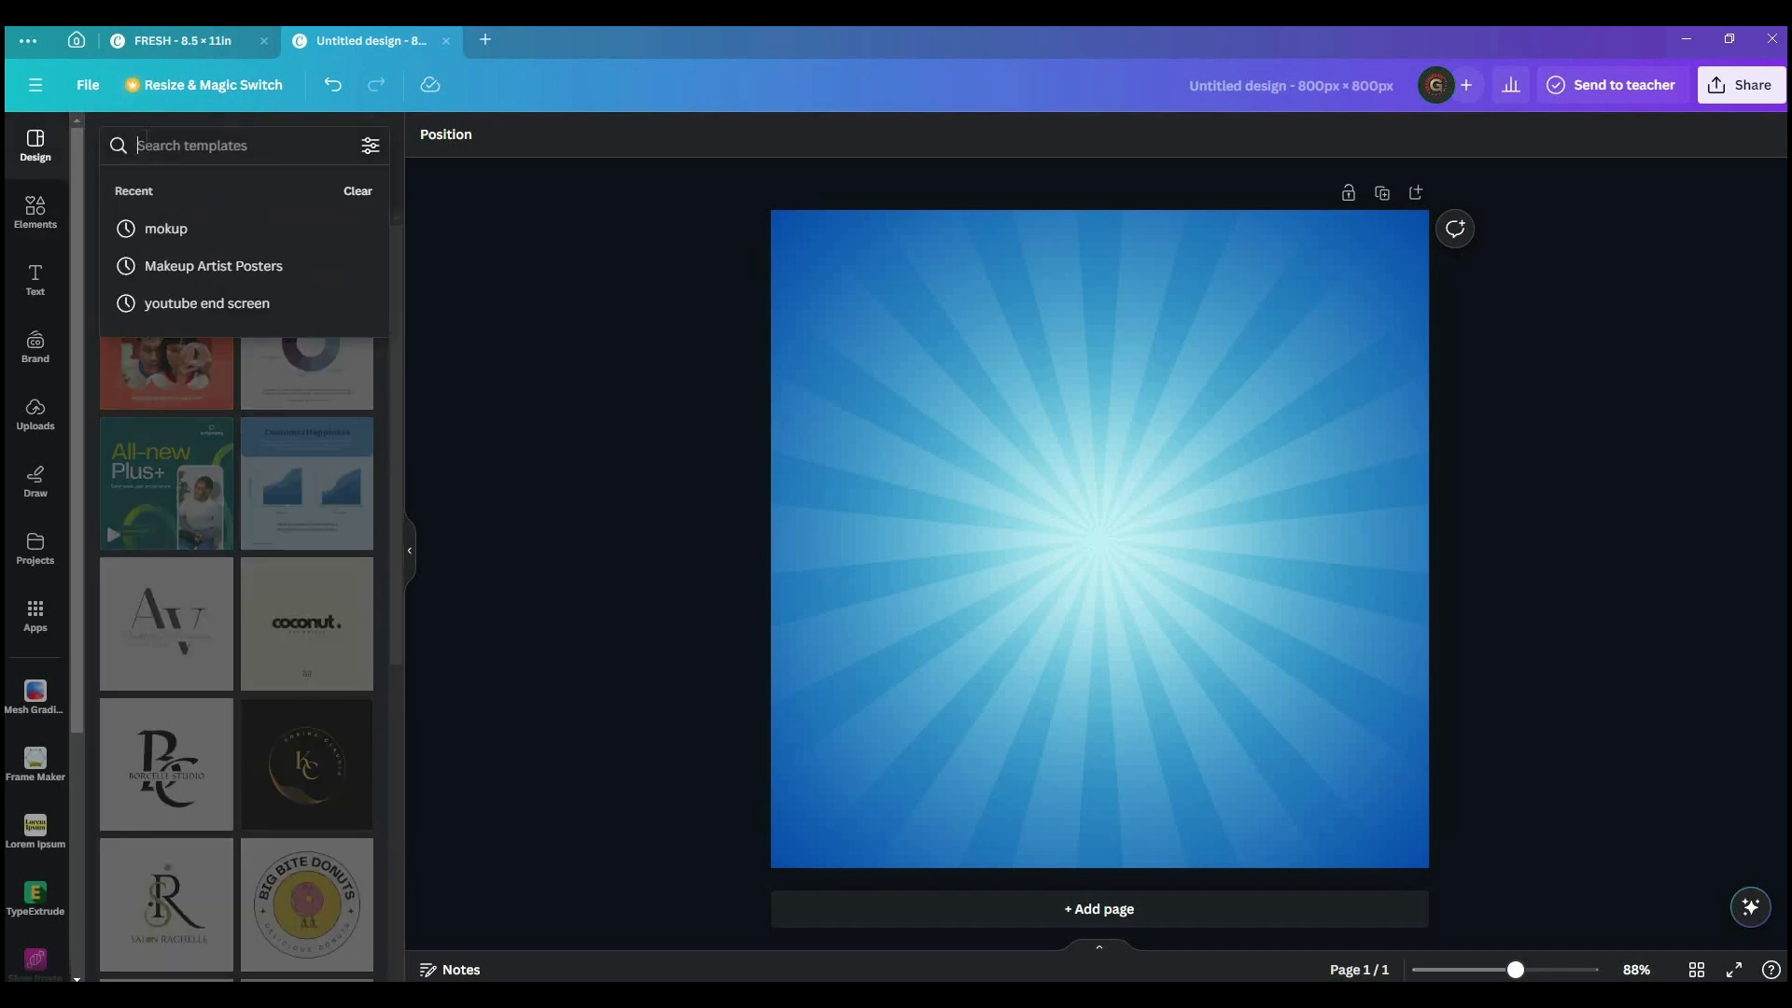
text(head)
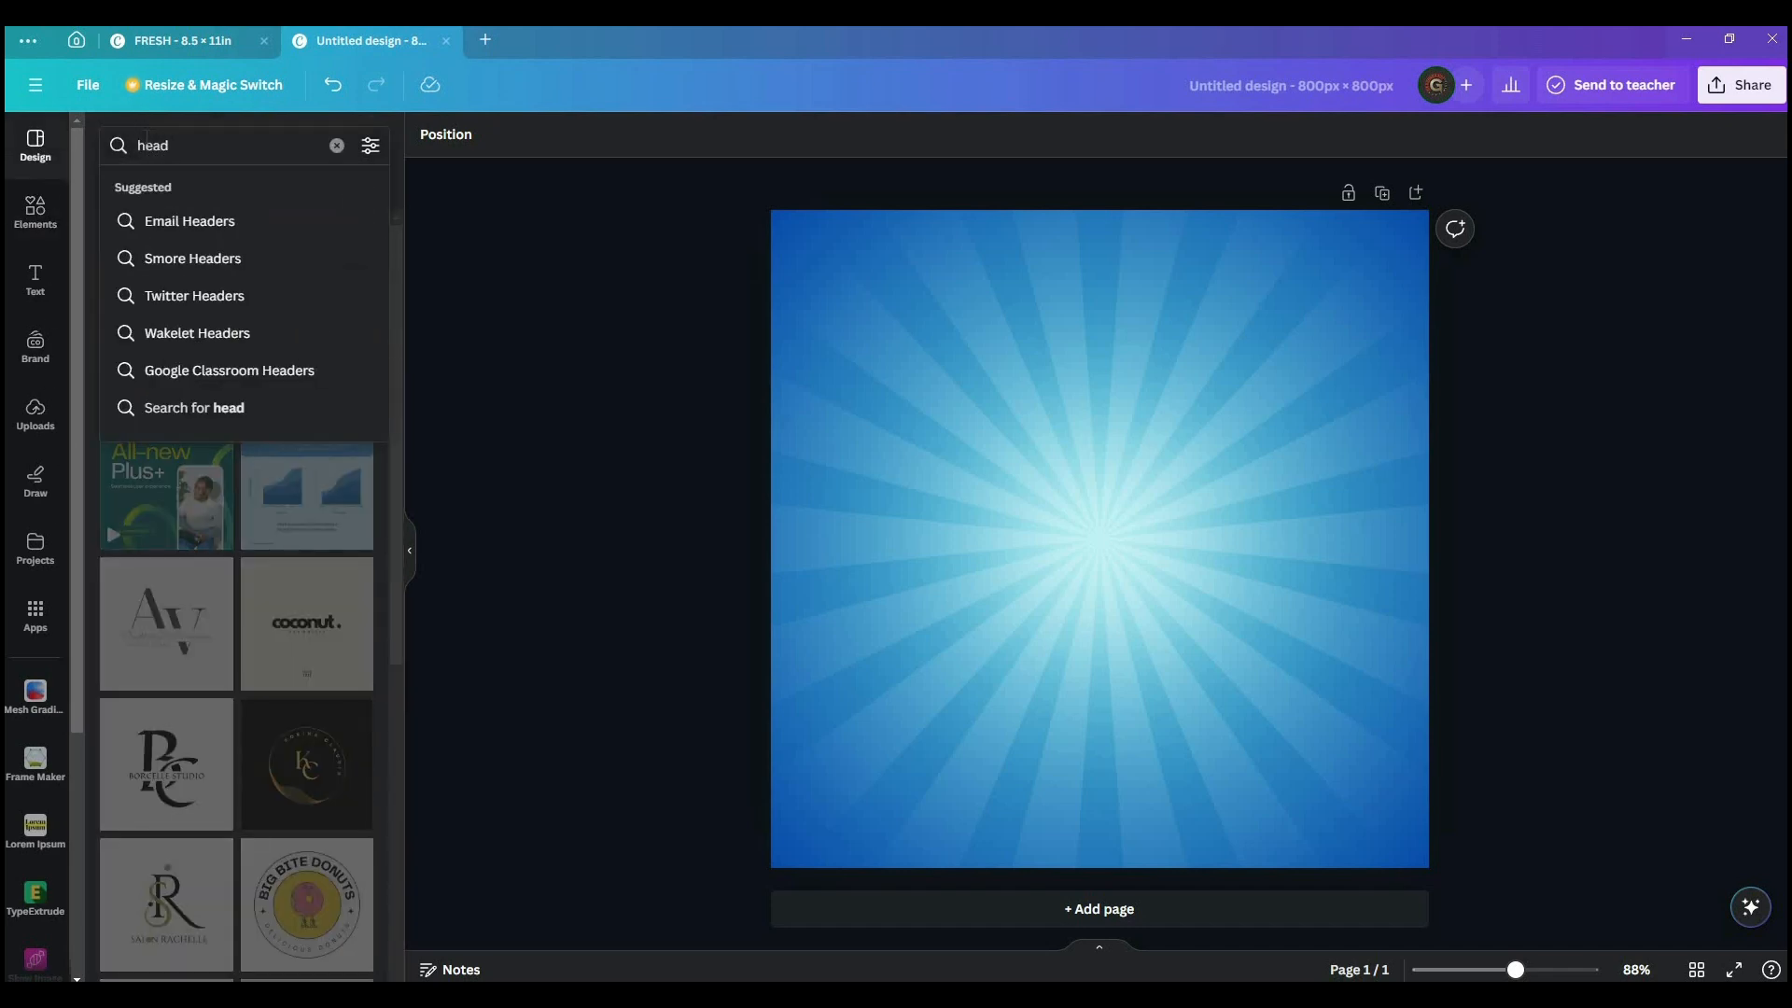
text(phon)
key(Return)
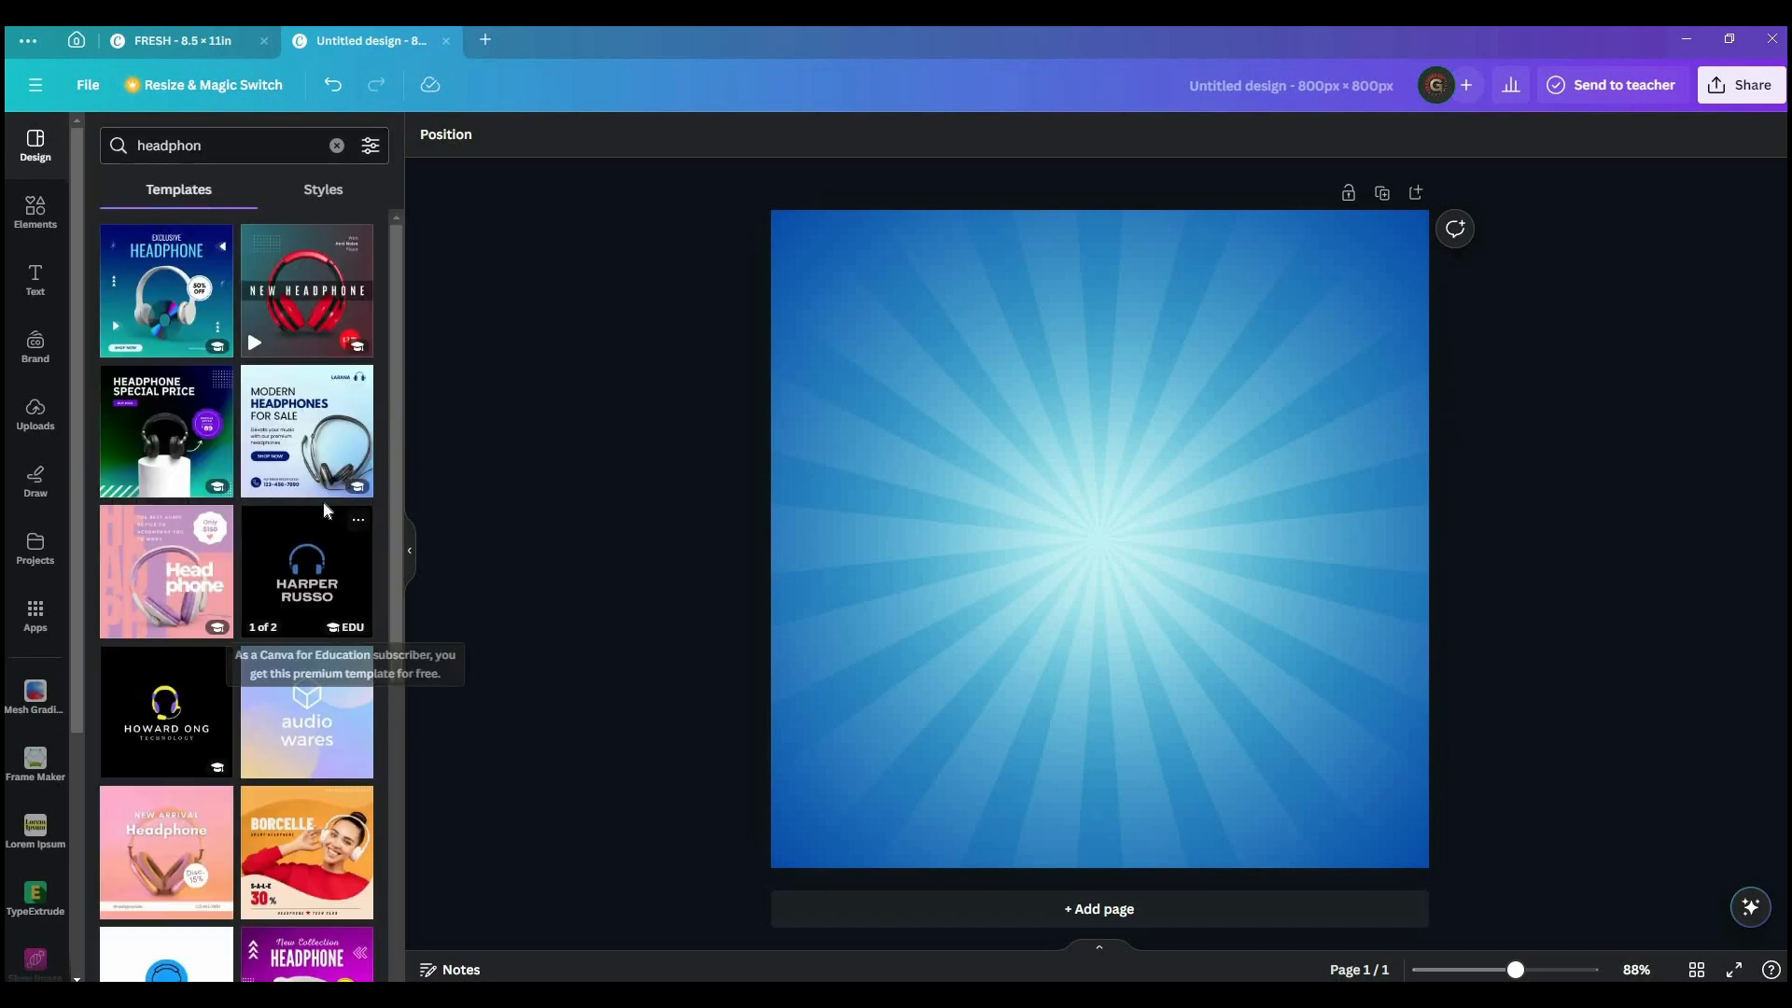
scroll(317, 578, down, 4)
scroll(307, 448, up, 4)
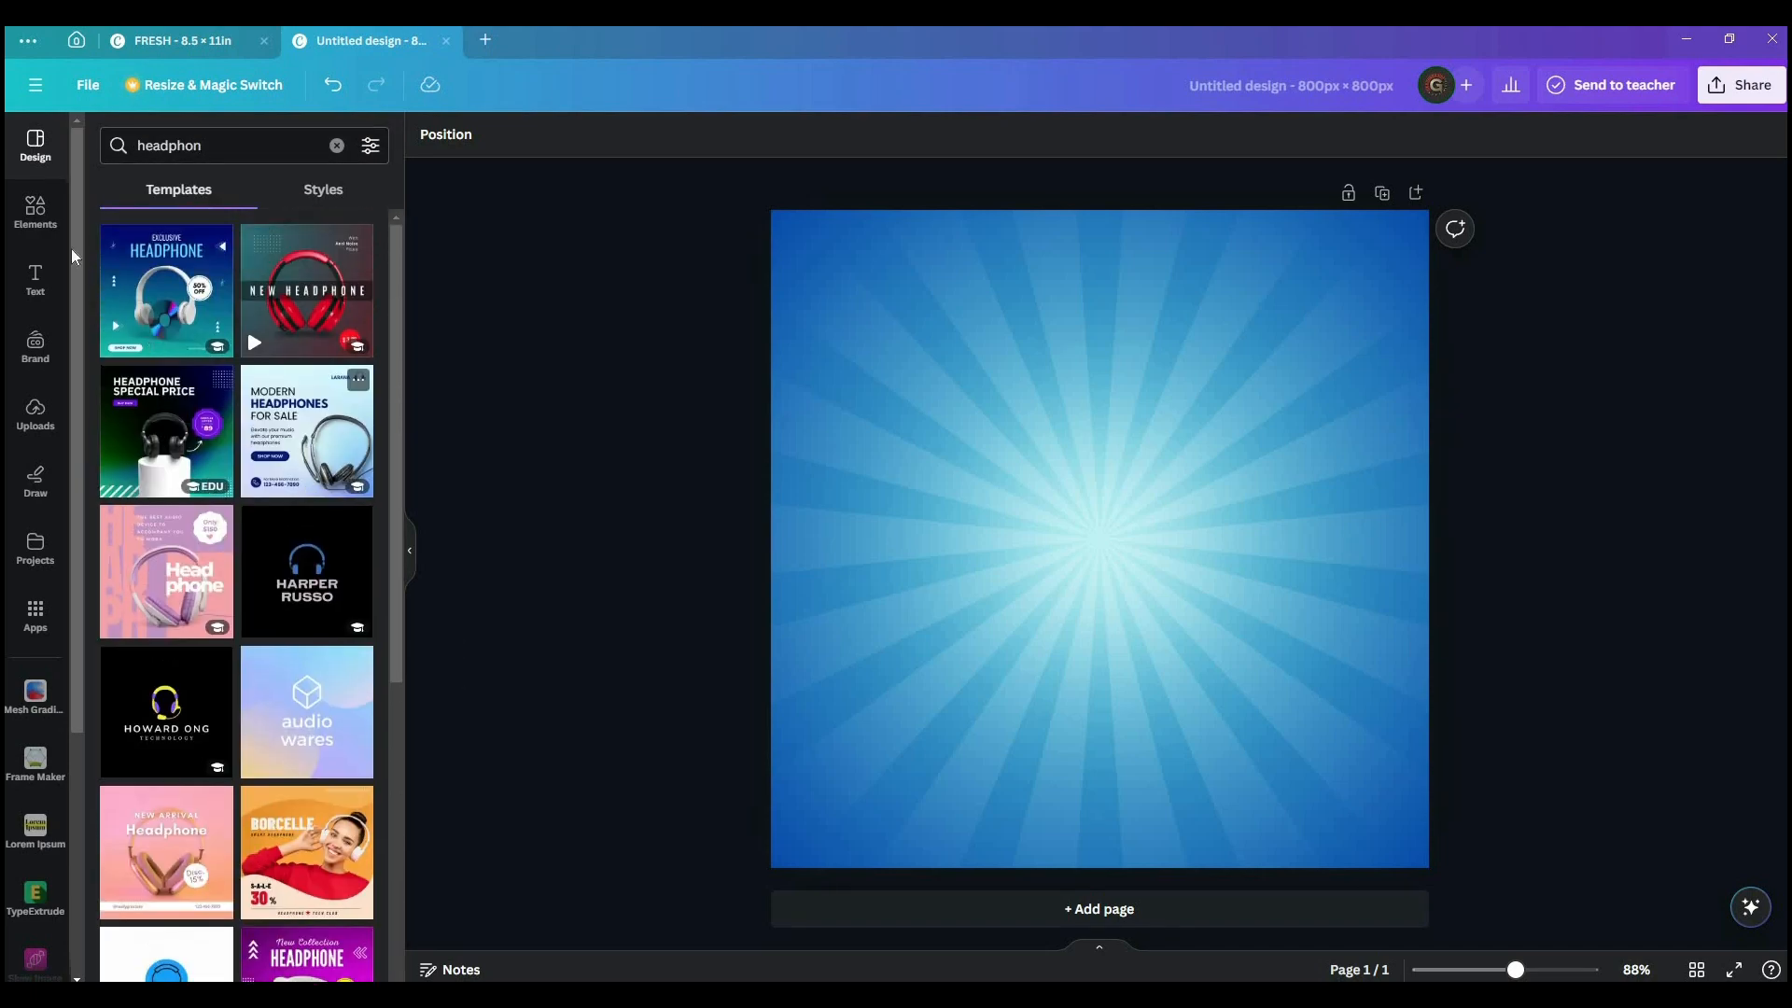
click(224, 146)
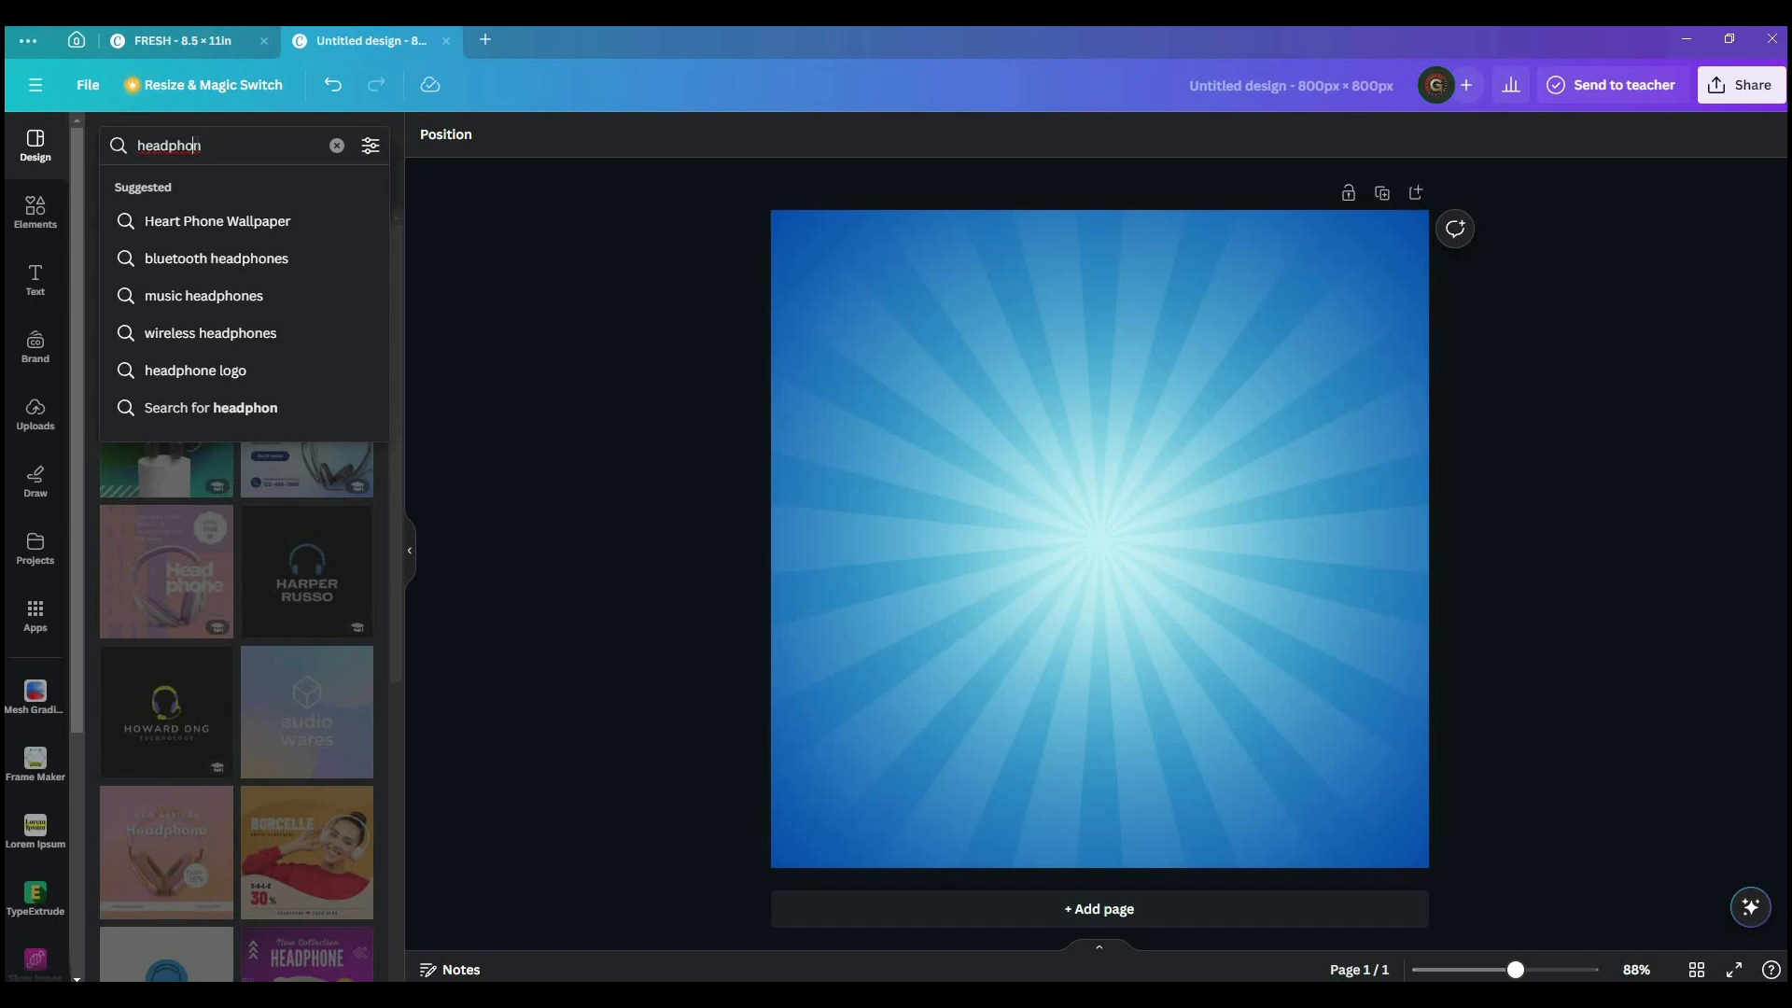
key(BackSpace)
click(180, 228)
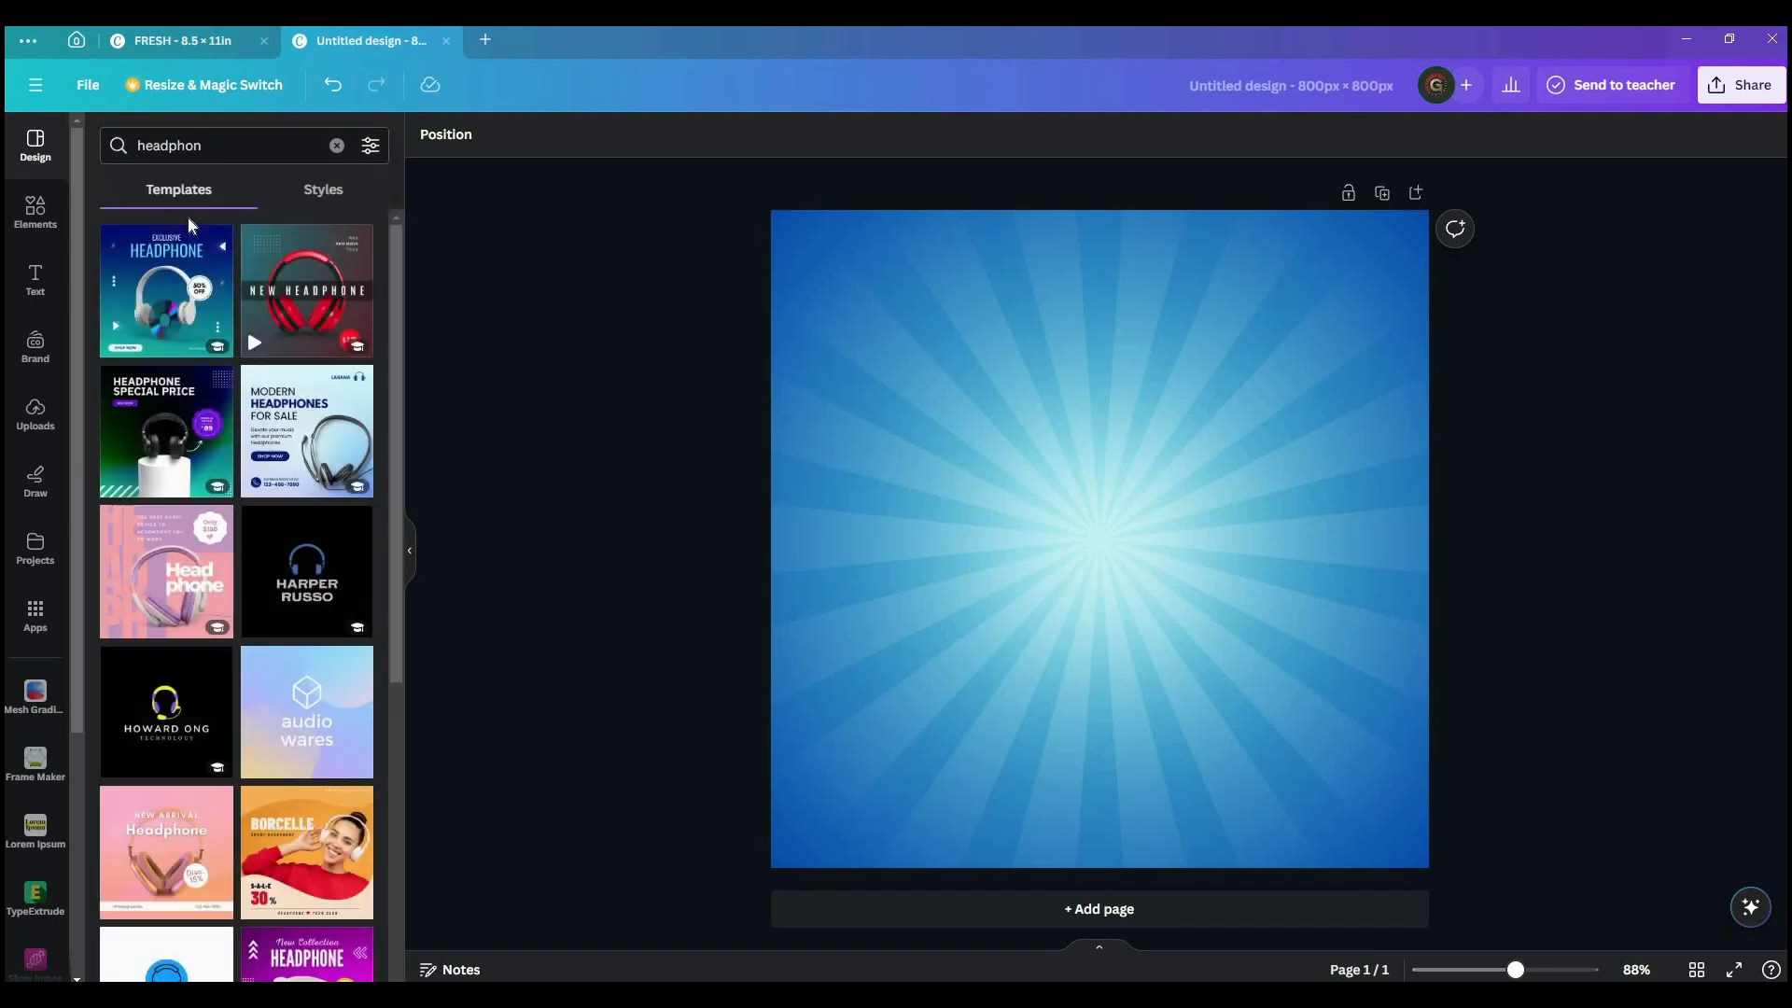
- Search the element photos for "headphon" and add the photo of black headphones on a white background
click(36, 213)
click(263, 149)
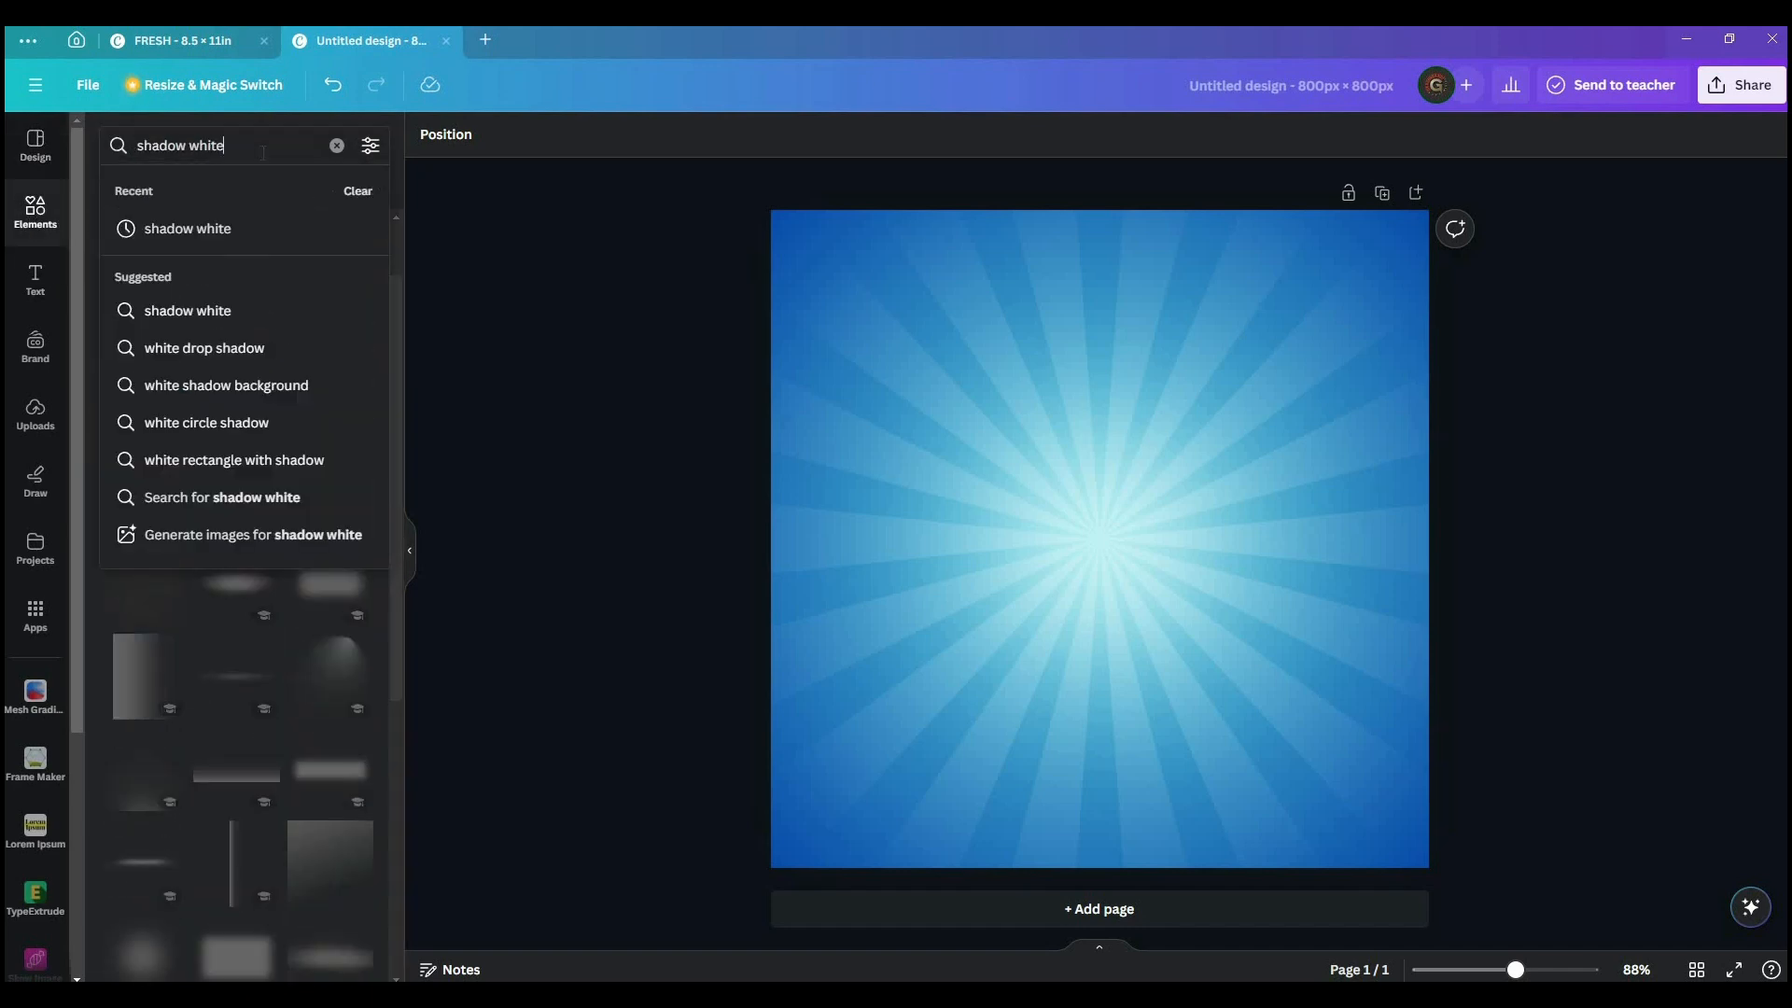
text(headphon)
key(Return)
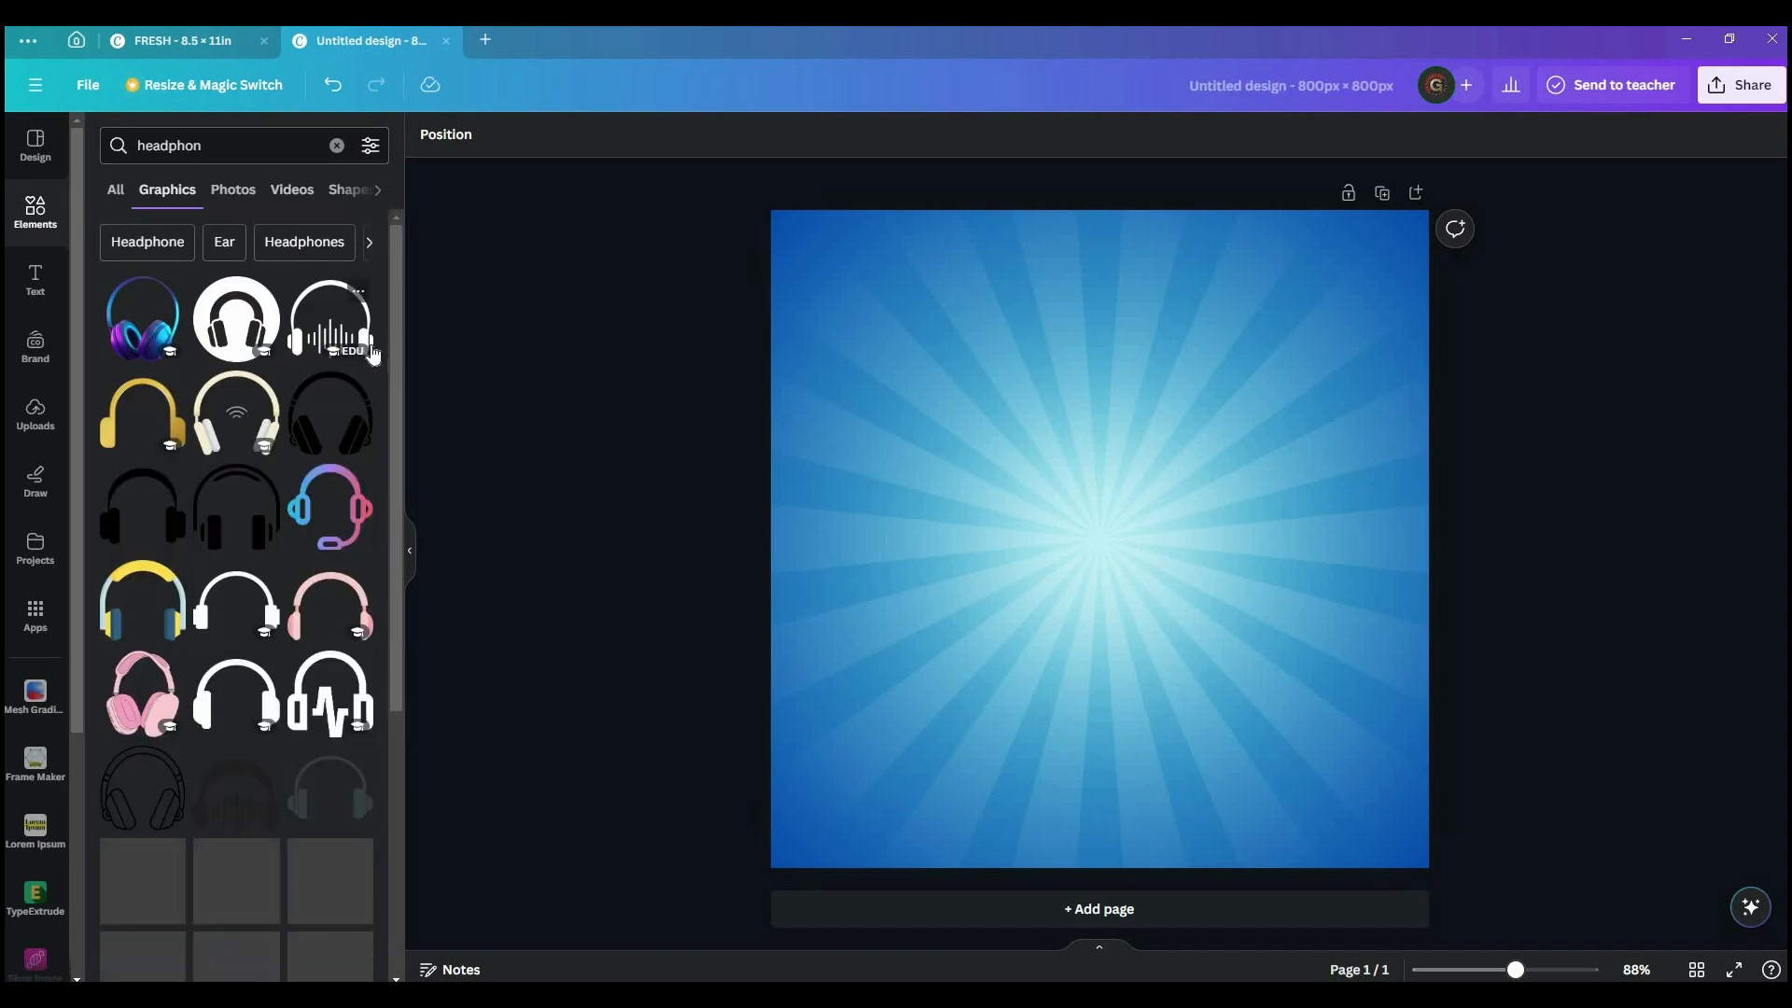
click(233, 190)
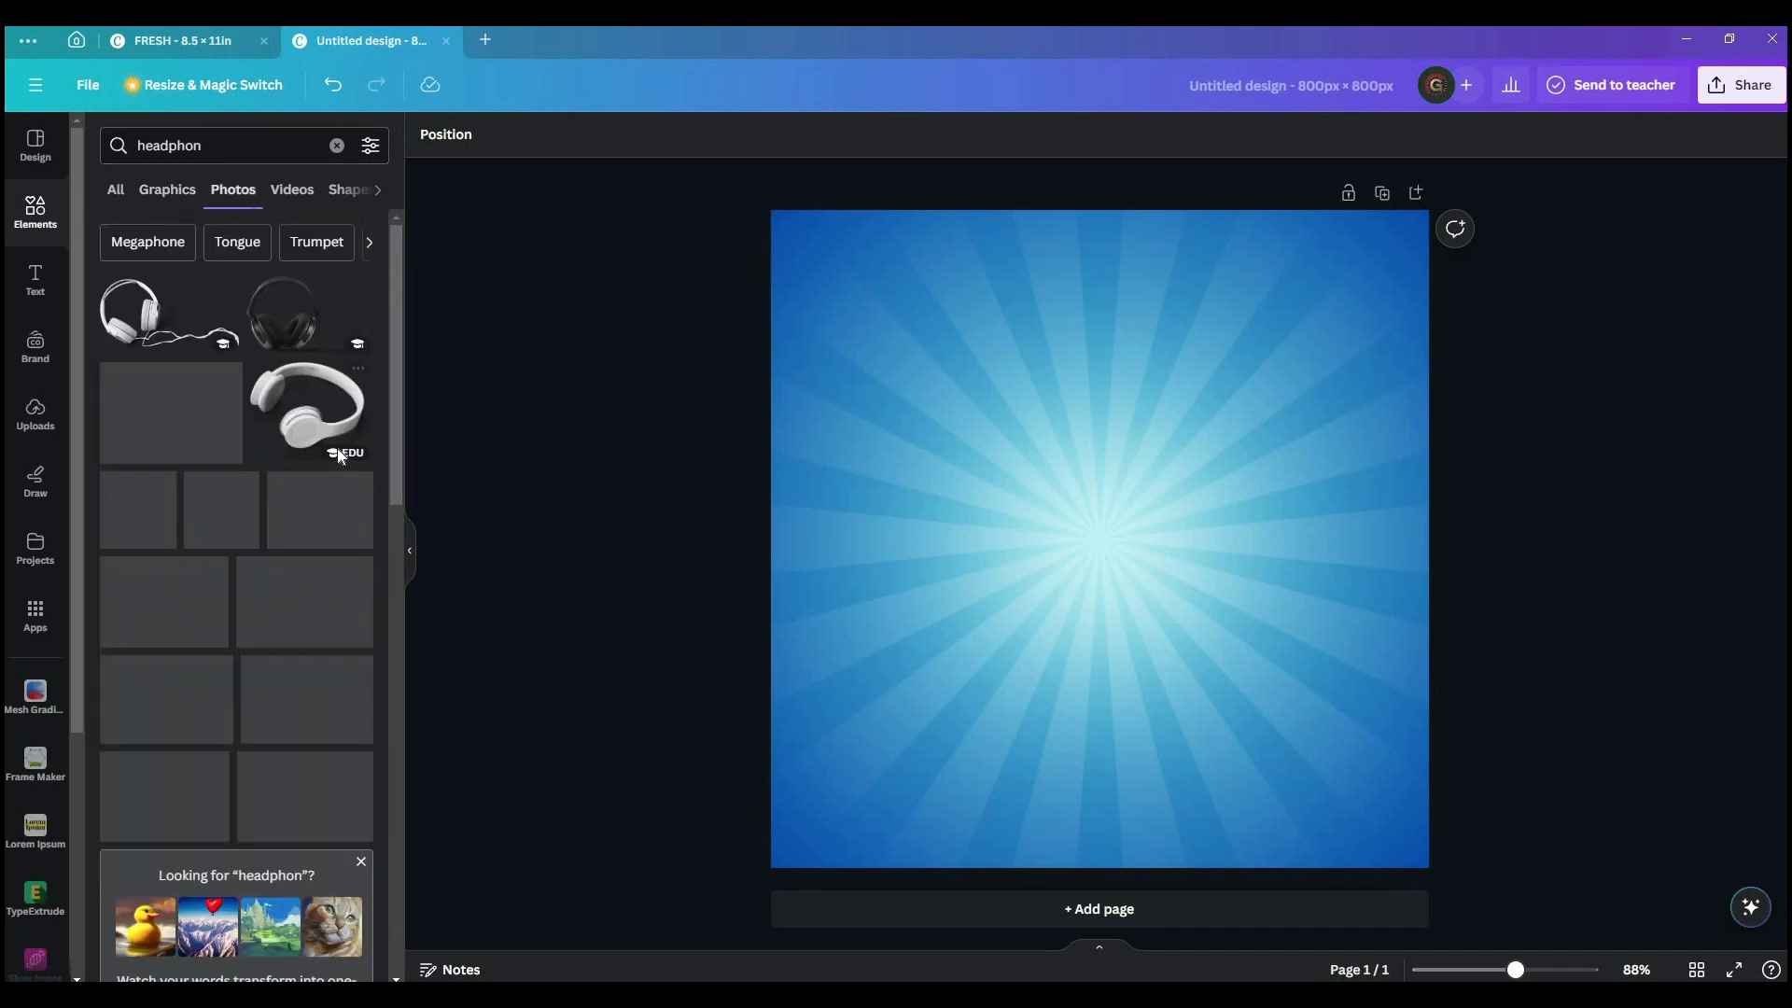
scroll(310, 454, down, 3)
scroll(357, 768, down, 10)
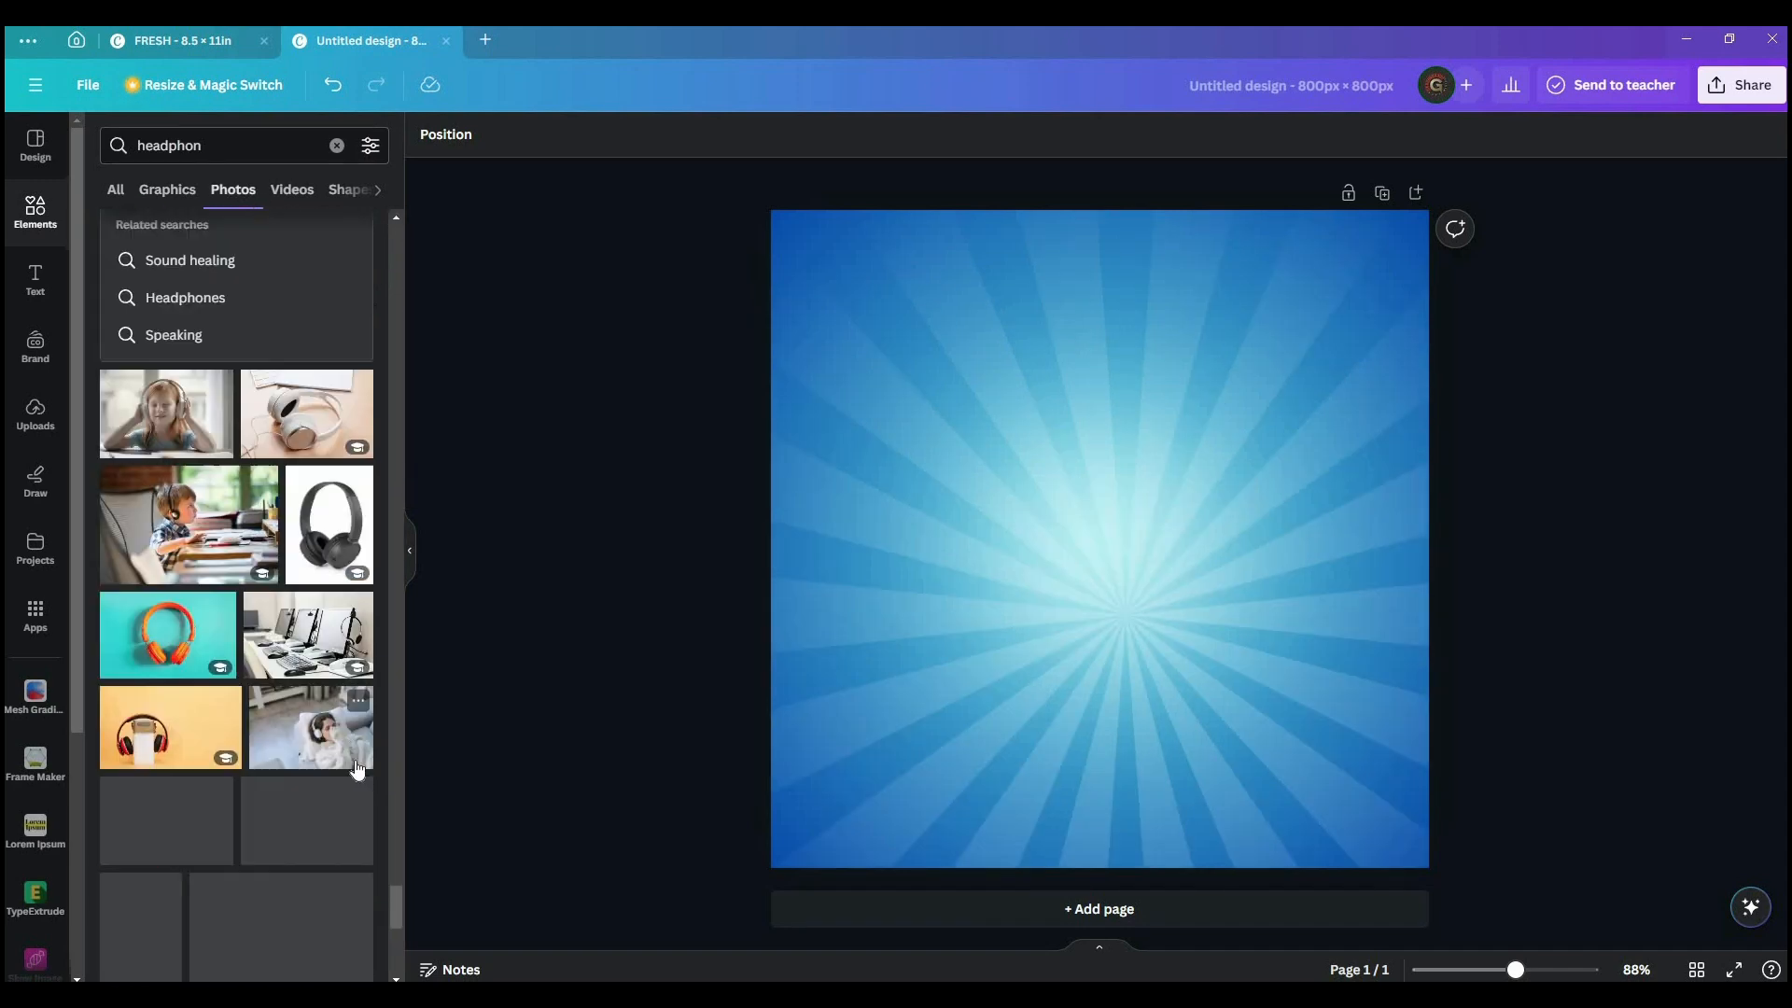
click(326, 576)
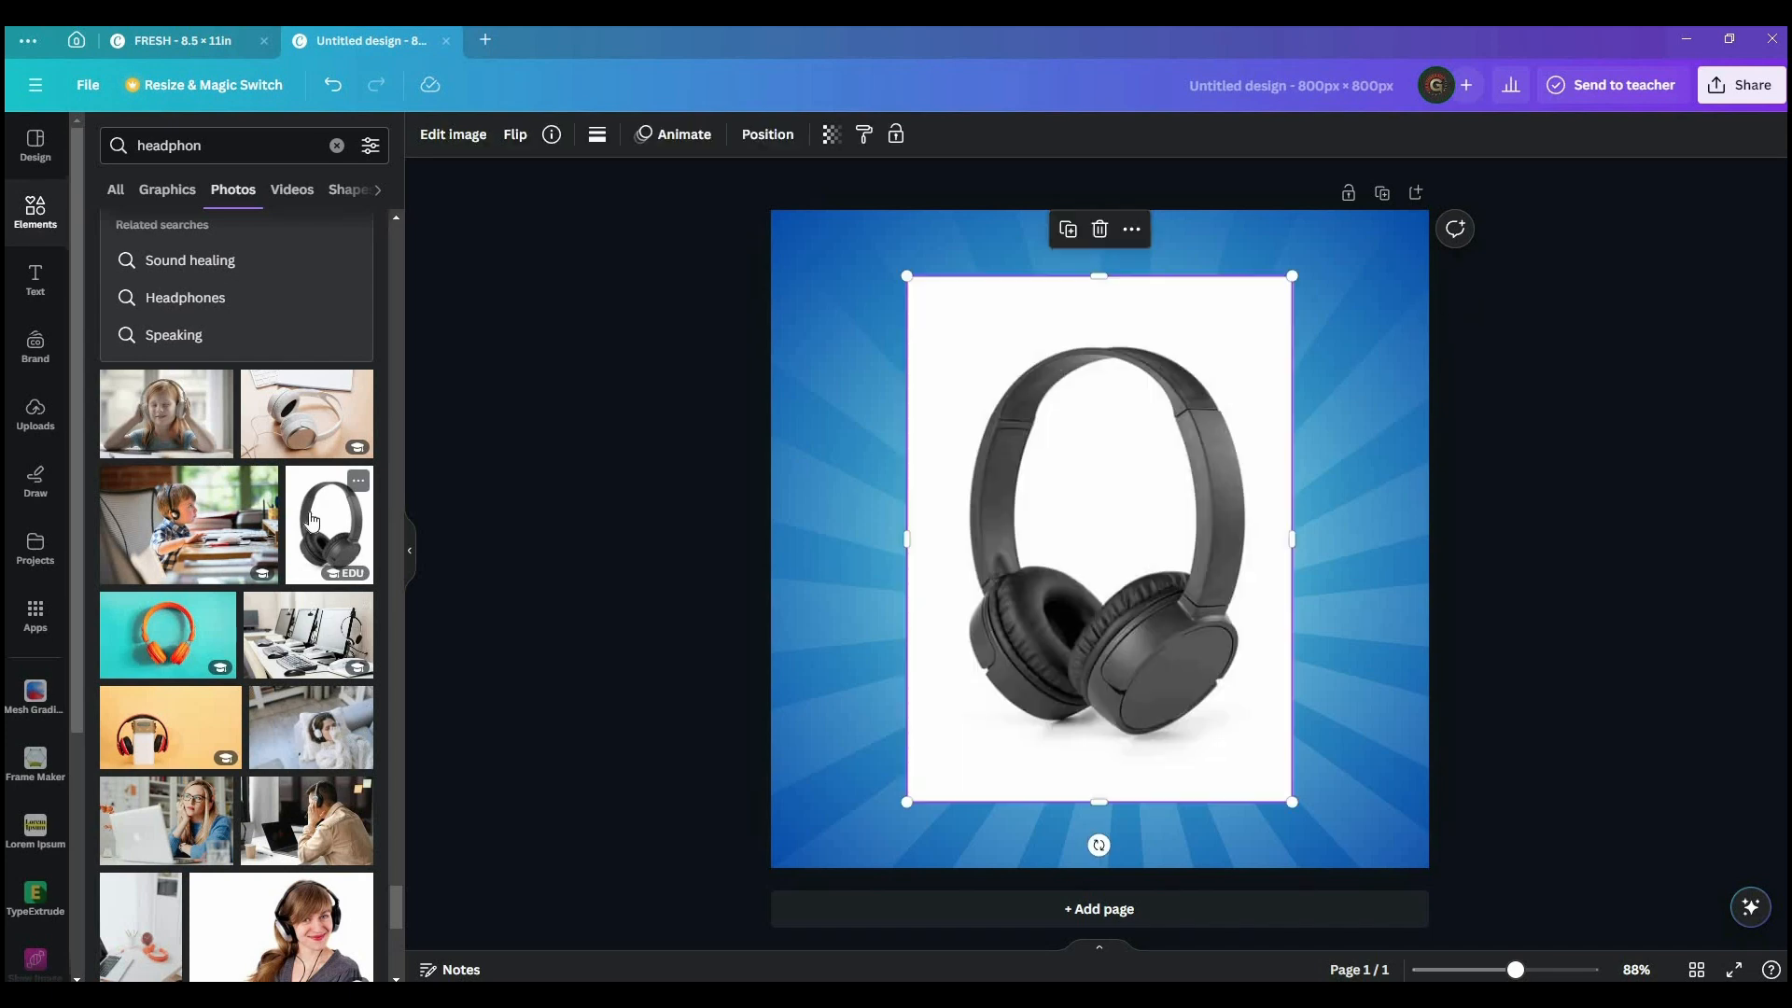
- Remove the background from the headphones photo, then enlarge the cutout and reposition it over the sunburst
click(453, 134)
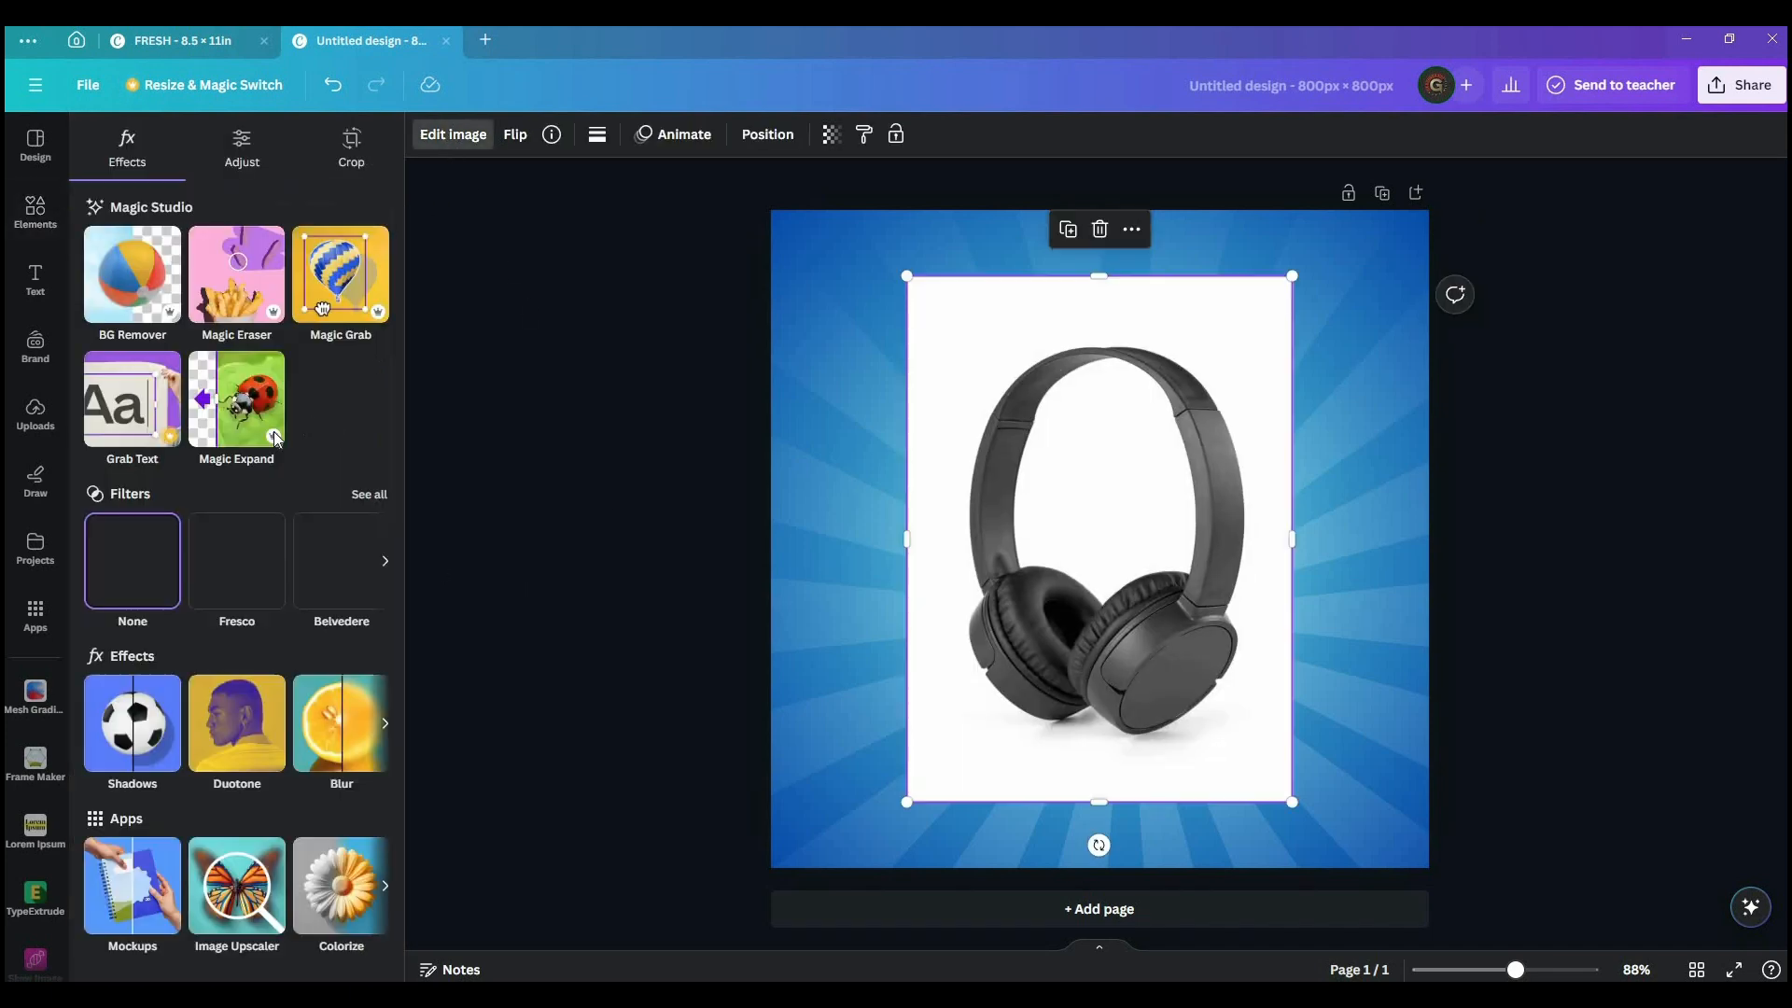
click(132, 274)
drag(1290, 803, 1375, 912)
drag(1234, 743, 1205, 681)
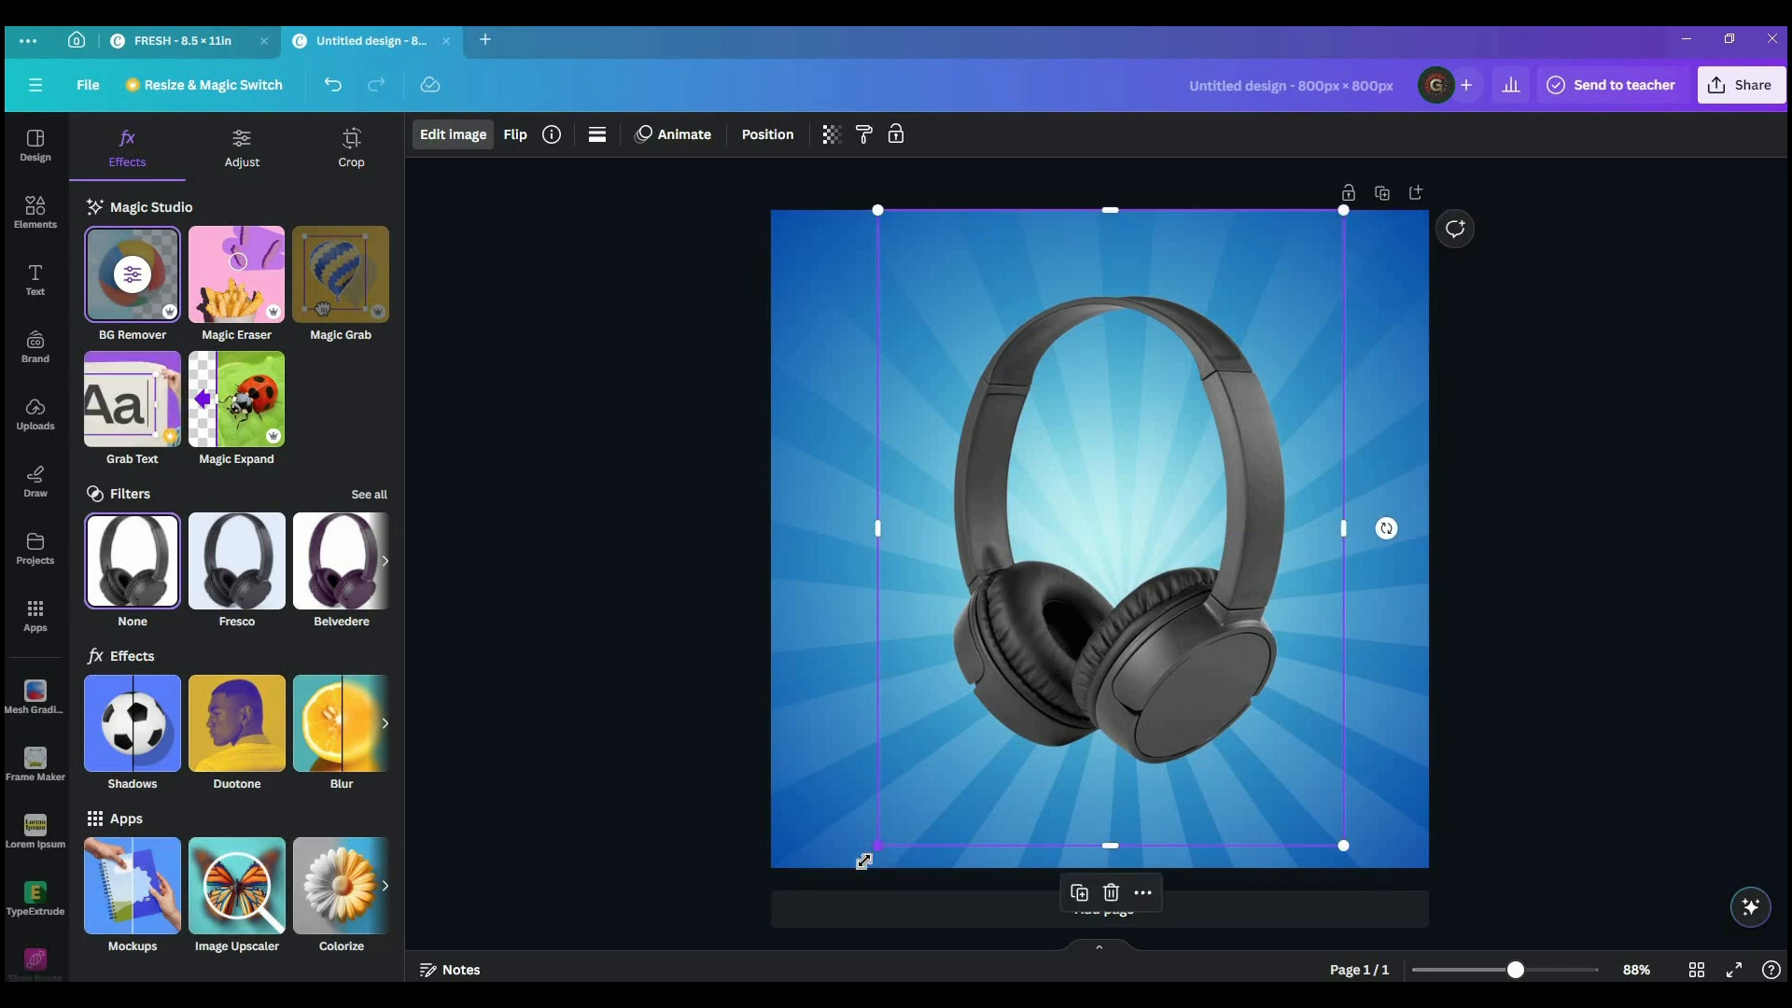
- Enlarge the headphones cutout further, tilt it slightly clockwise and place it around the middle of the page
drag(864, 862, 800, 949)
drag(1087, 765, 1137, 701)
drag(1437, 525, 1479, 627)
drag(1183, 659, 1183, 666)
- Search the elements for "shadow white" again and add the bright round white glow over the headphones
click(38, 211)
click(40, 209)
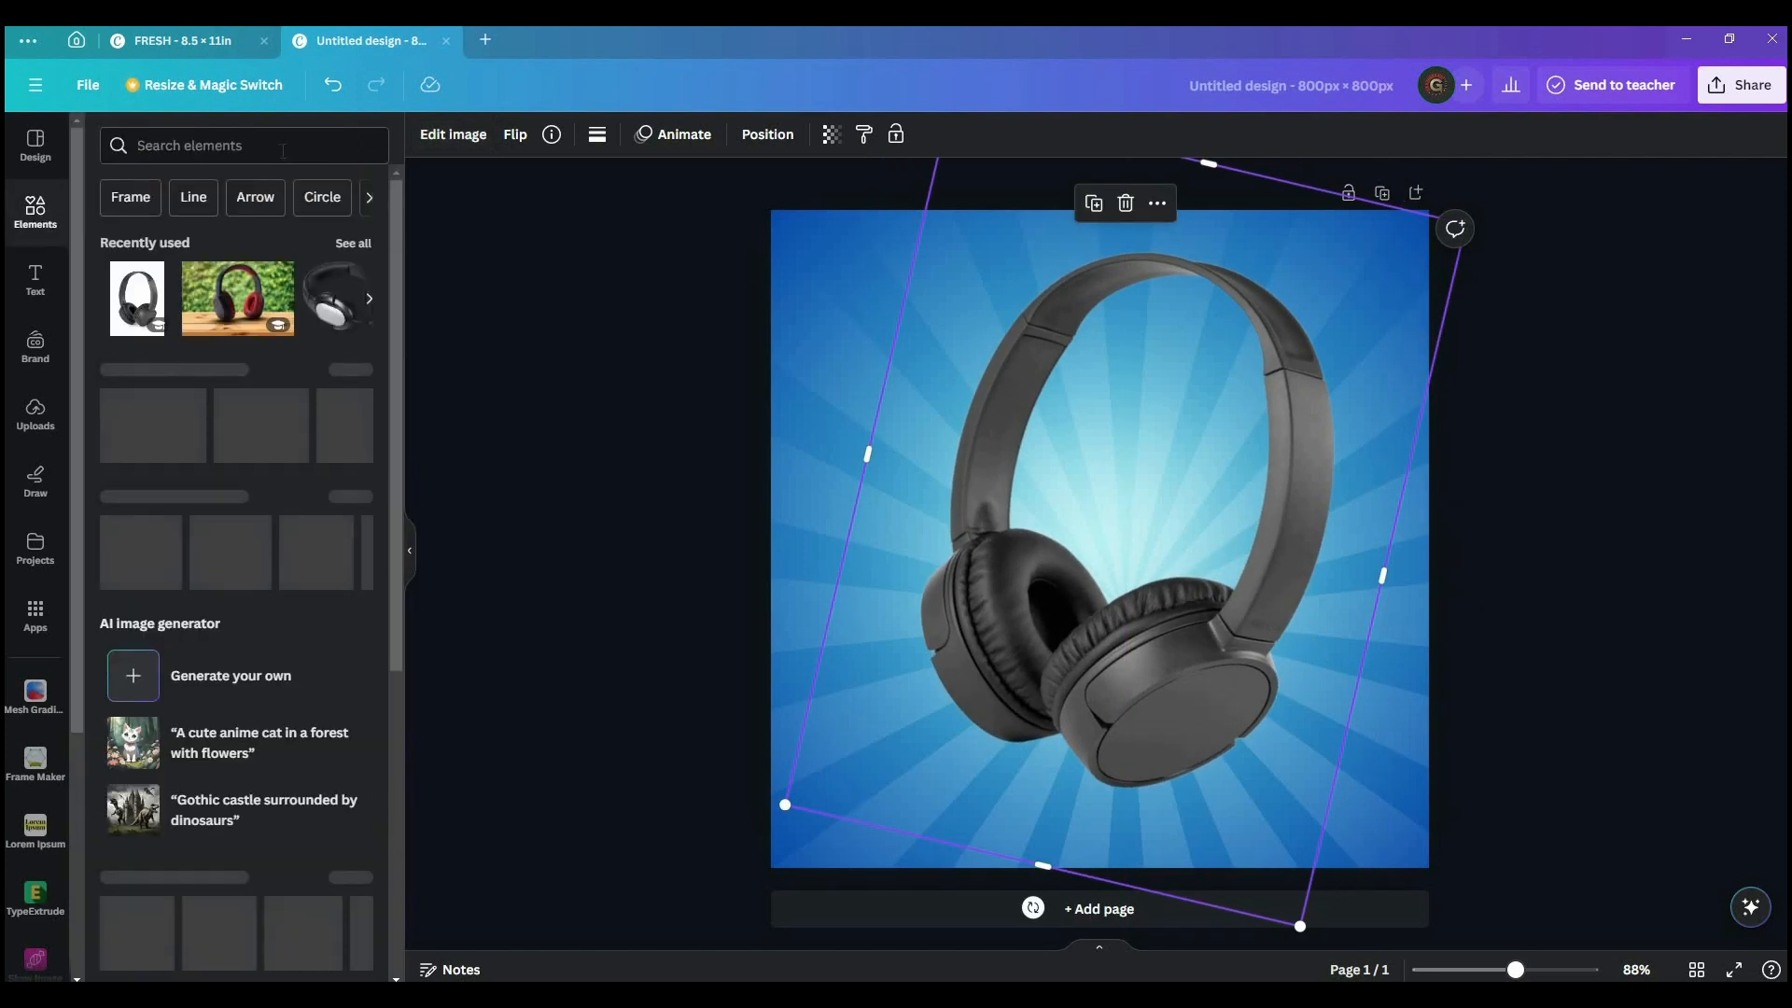
click(282, 149)
click(169, 282)
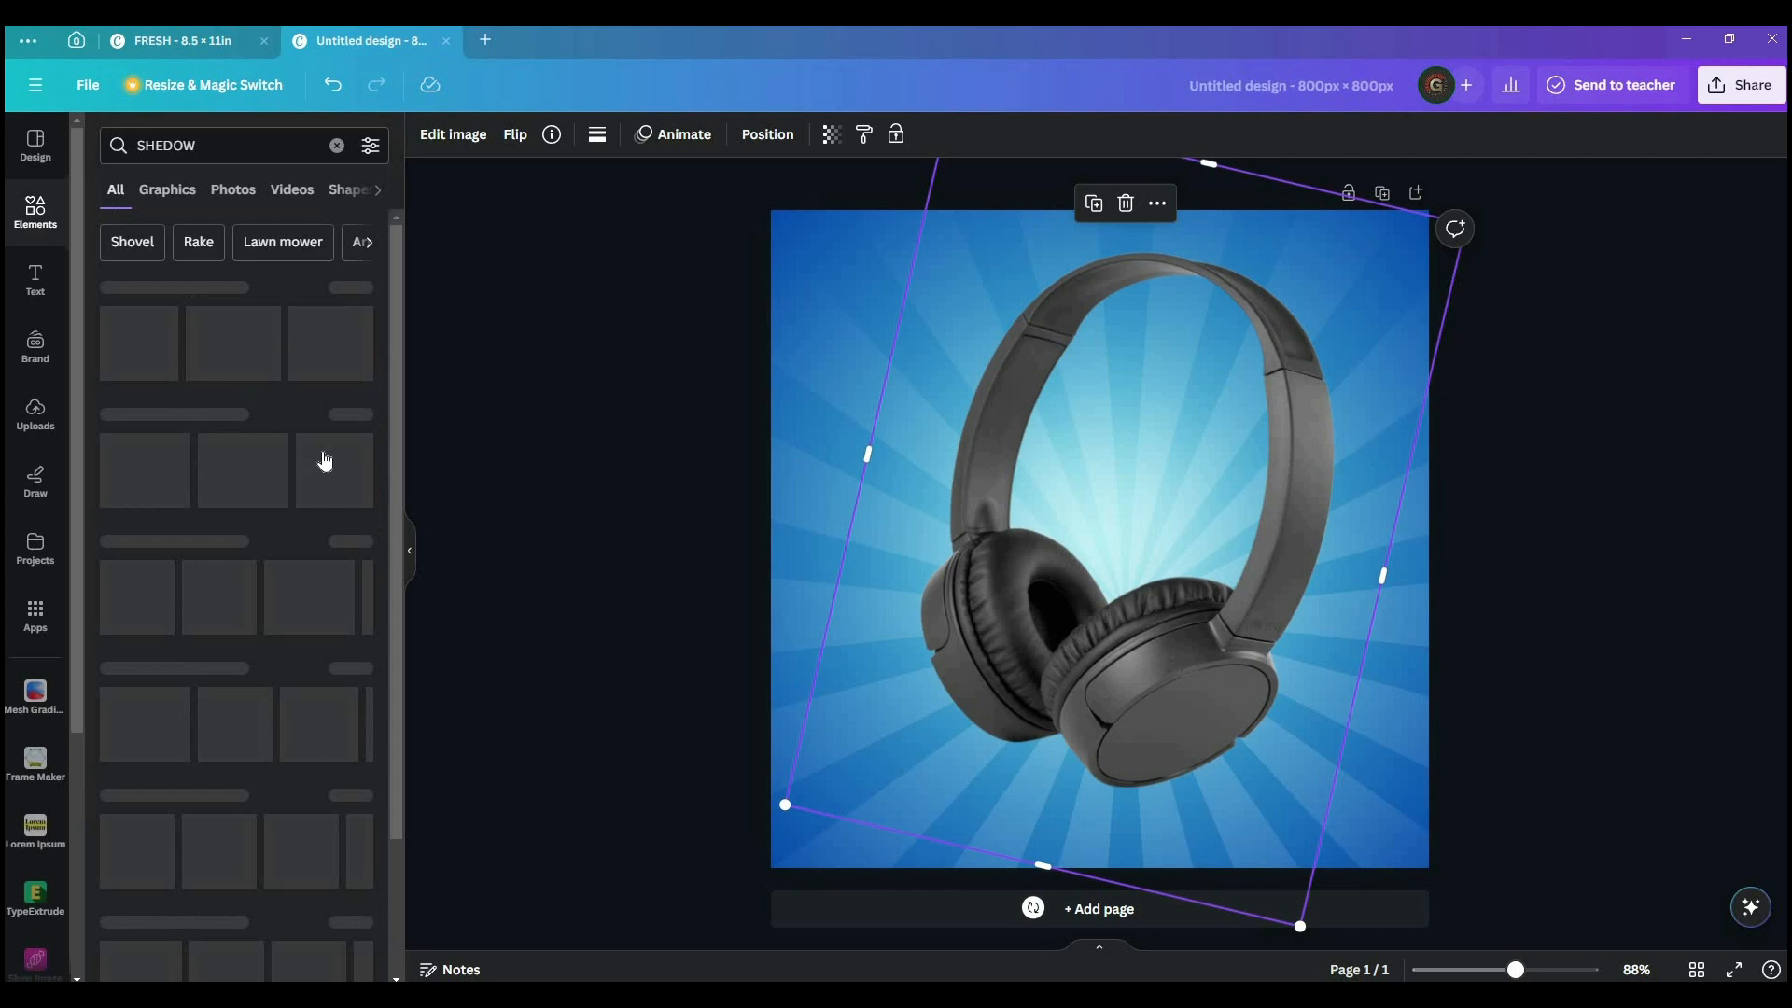
click(226, 144)
click(253, 386)
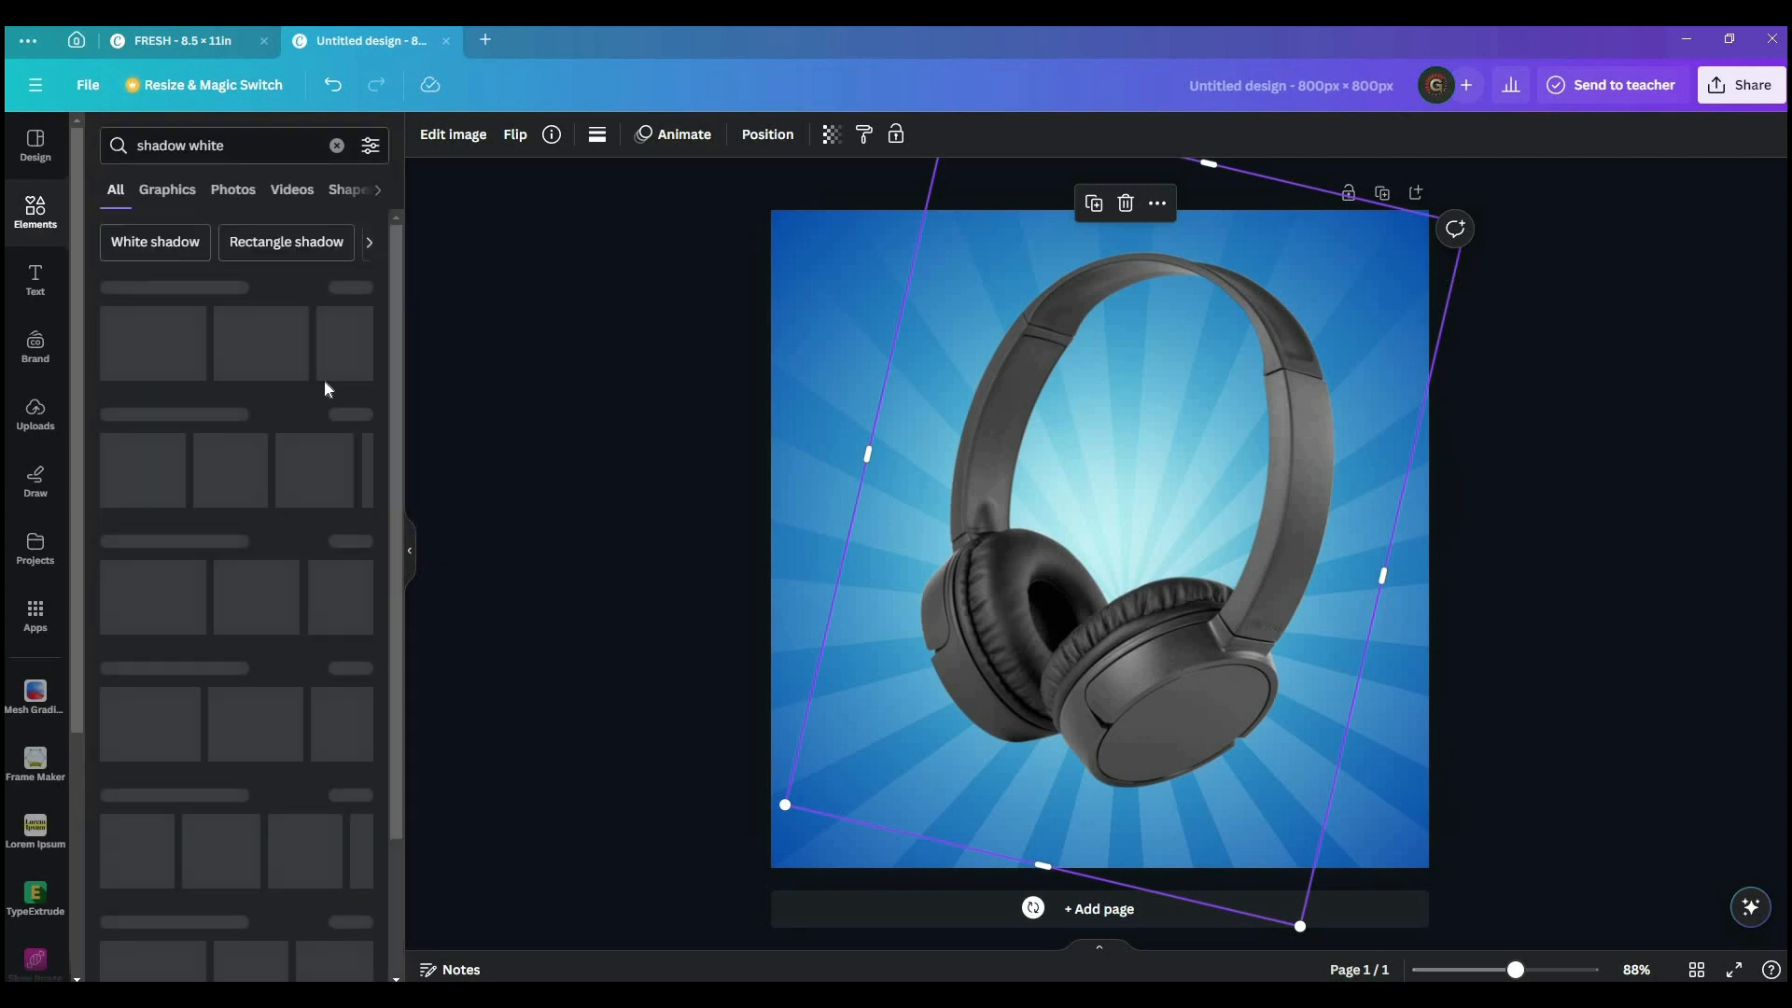
click(232, 340)
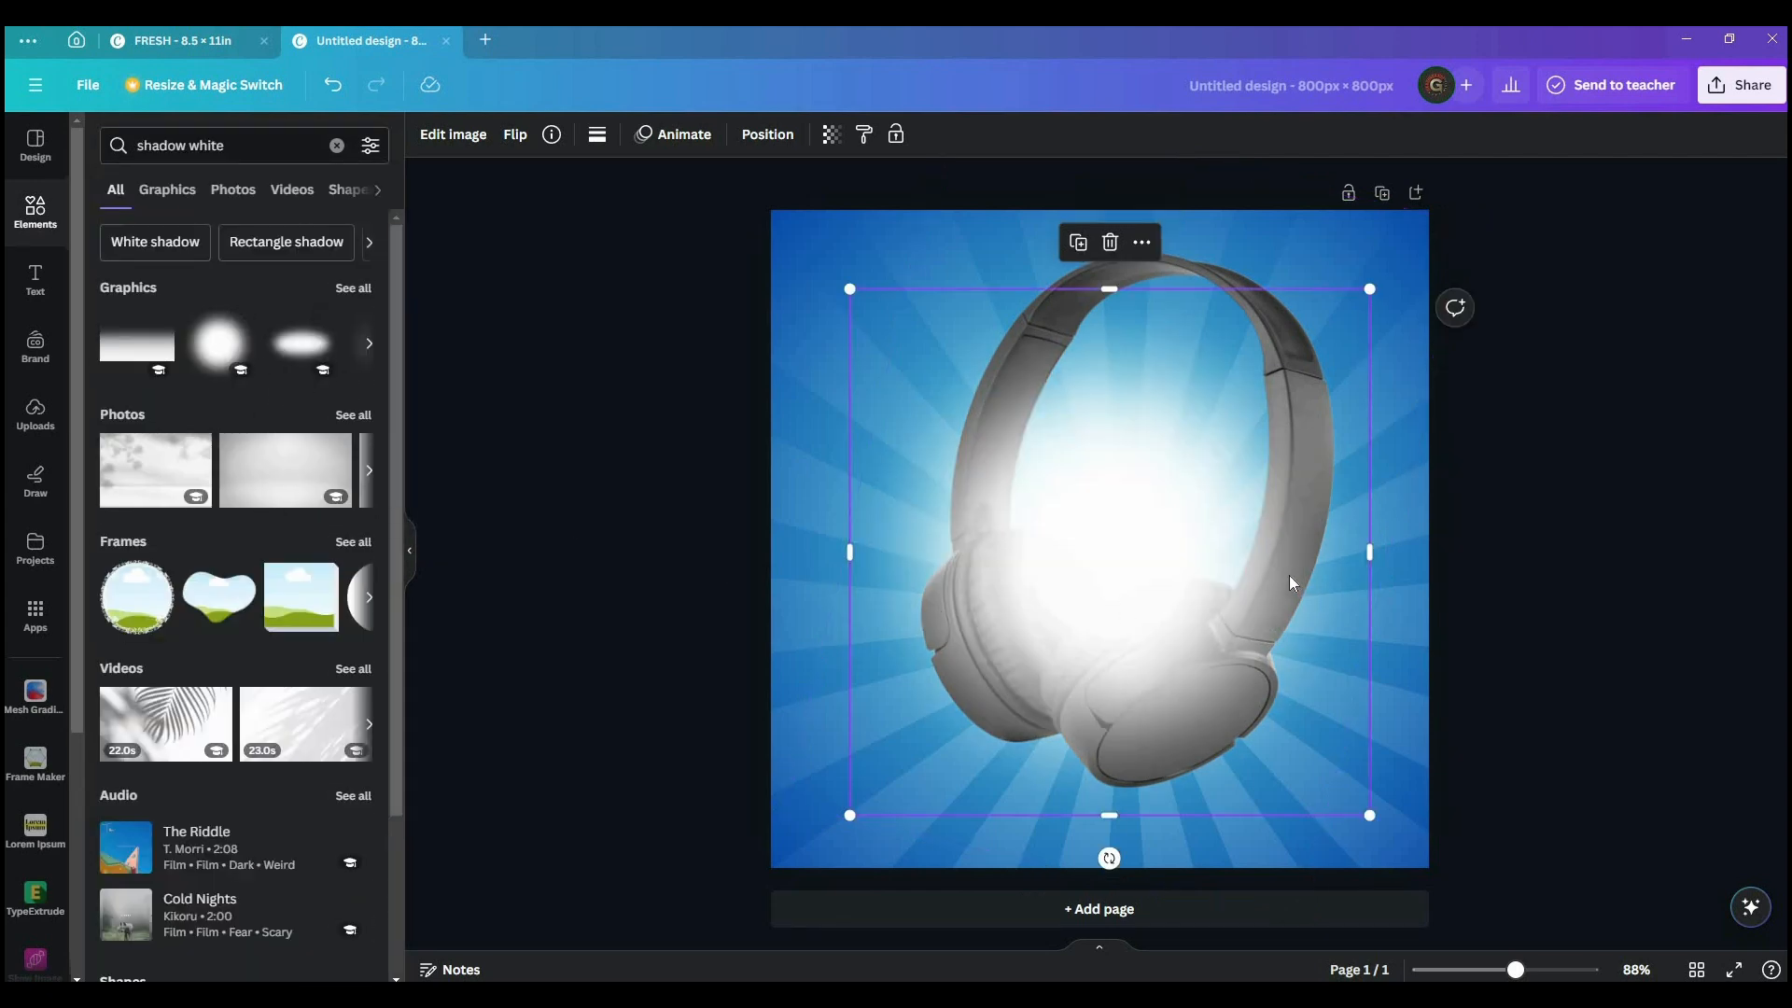
- Send the white glow behind the headphones, shrink it slightly and centre it within the headband area
key(ctrl+bracketleft)
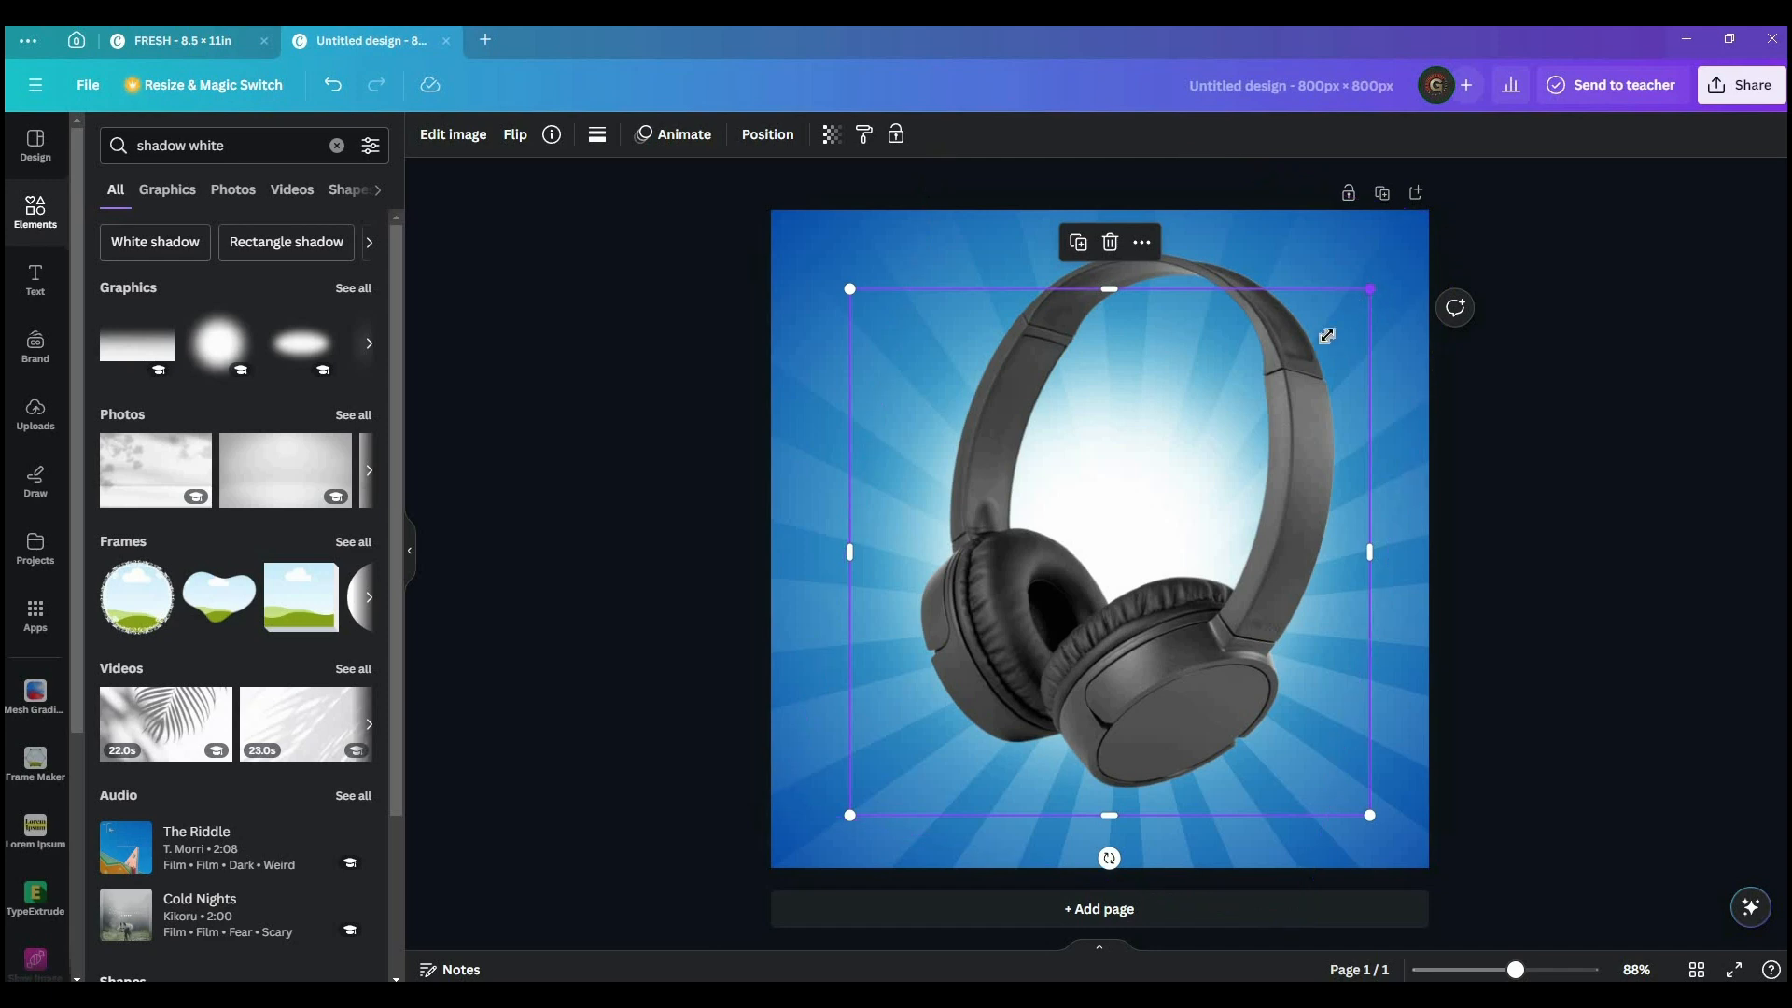
drag(1370, 289, 1268, 393)
mouse_move(1137, 527)
mouse_down()
mouse_move(1191, 513)
mouse_move(1121, 502)
mouse_up()
drag(912, 371, 878, 336)
drag(1108, 512, 1125, 520)
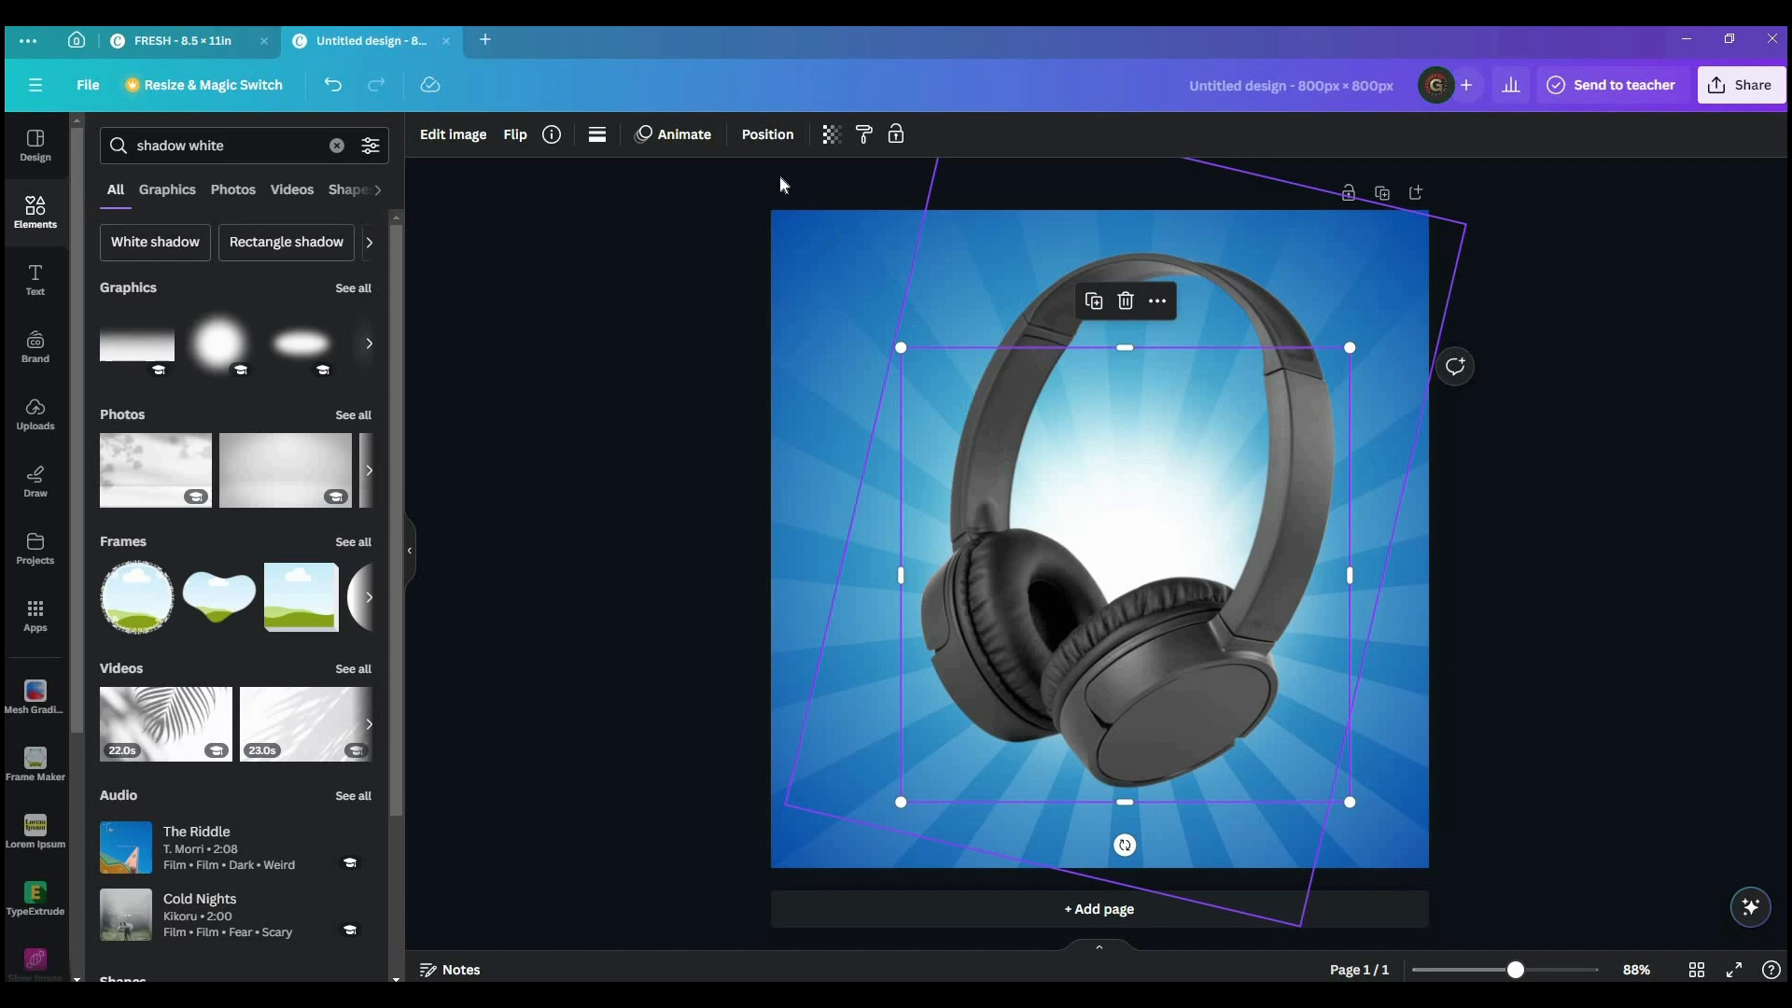
- Set the glow's transparency to about 46 and tint it pale green with a Color Pop filter
click(831, 135)
drag(780, 211, 694, 216)
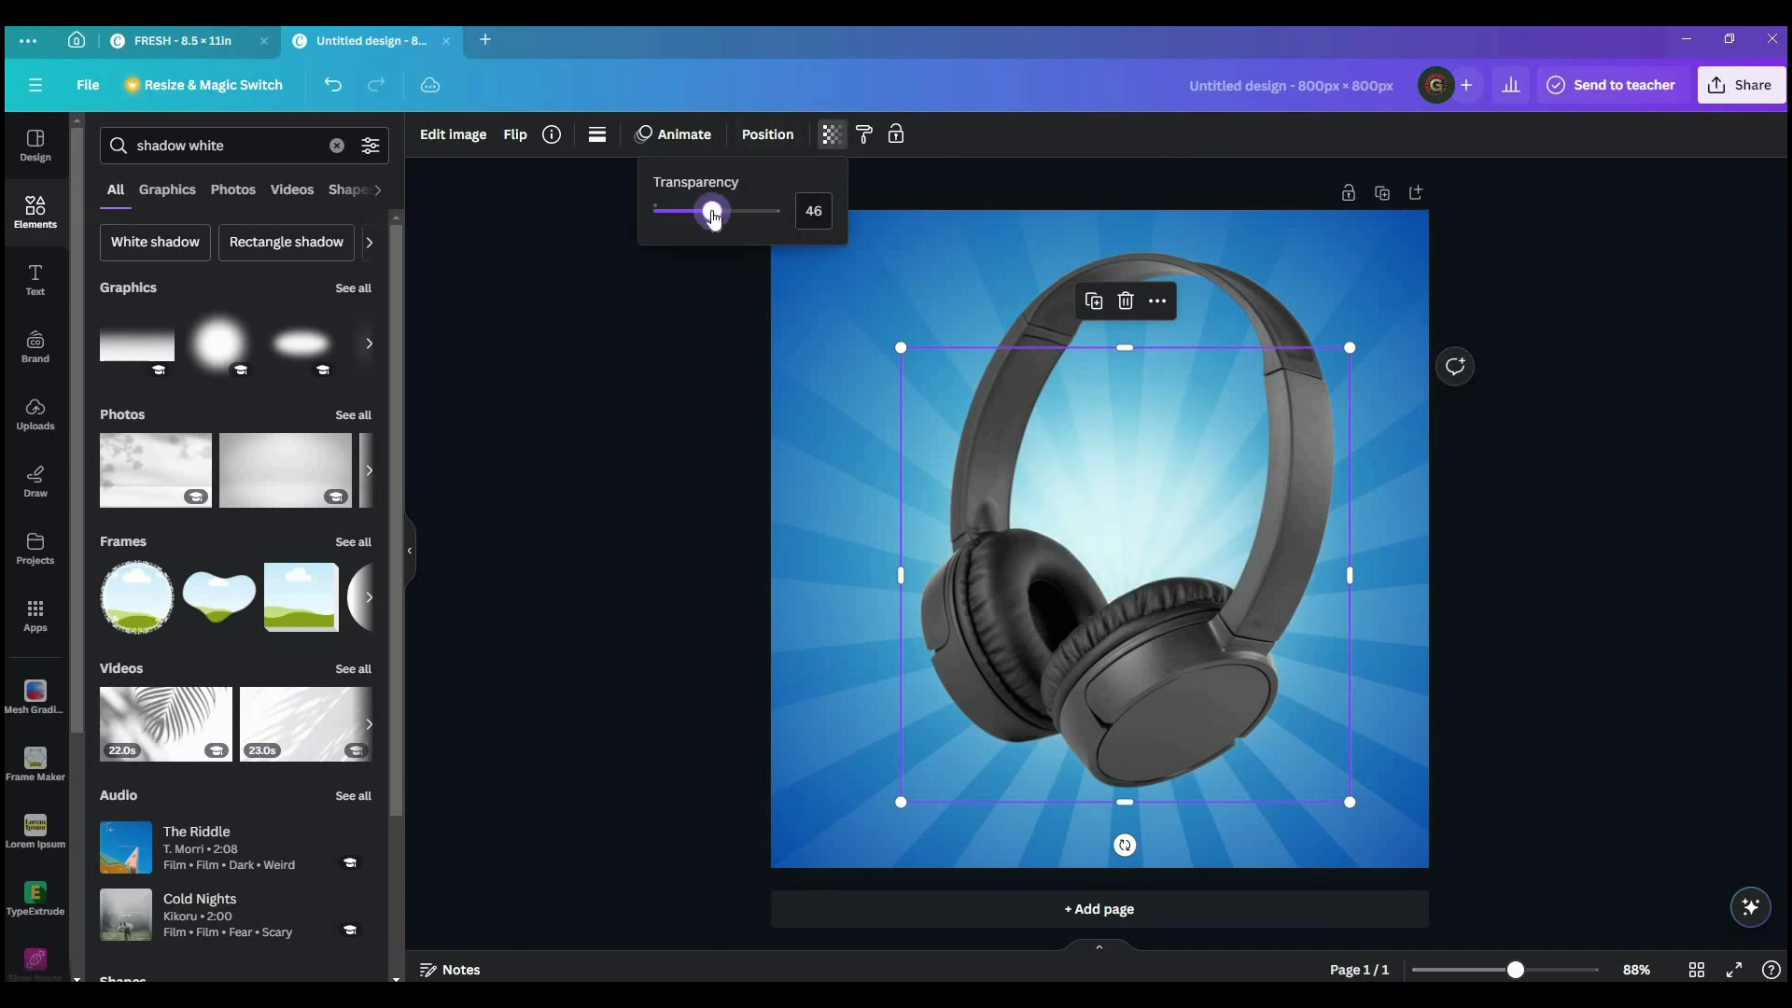
click(454, 136)
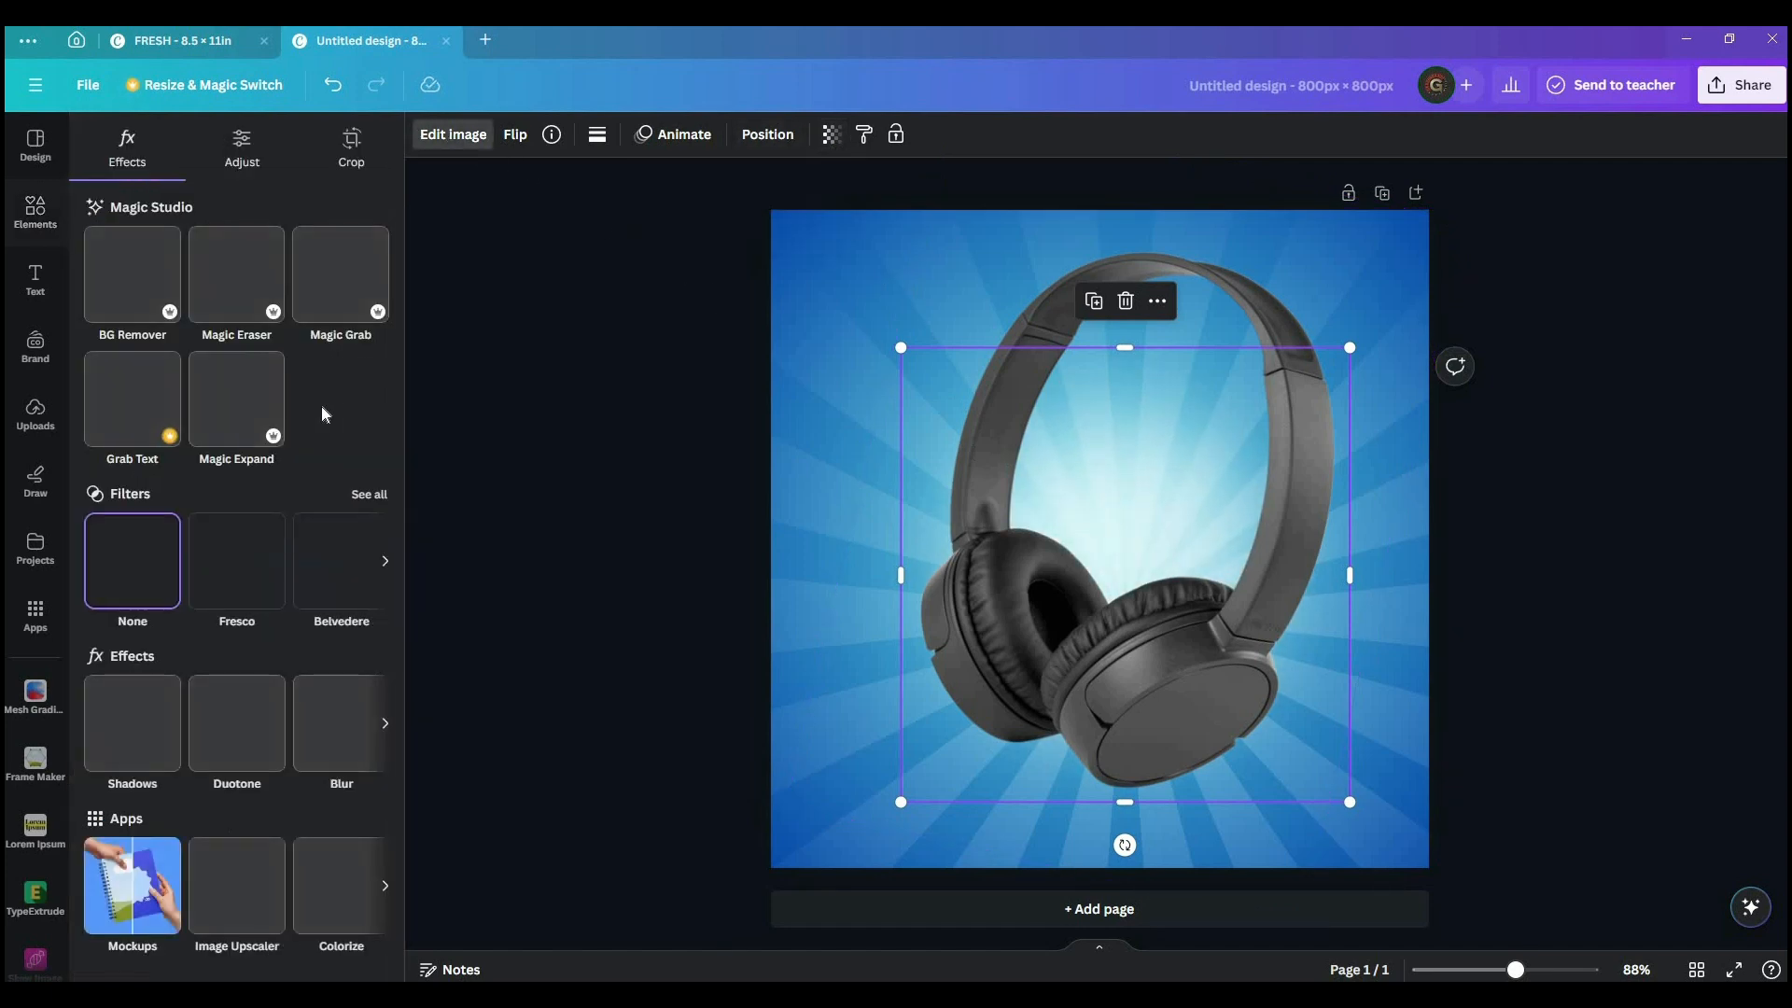
click(247, 566)
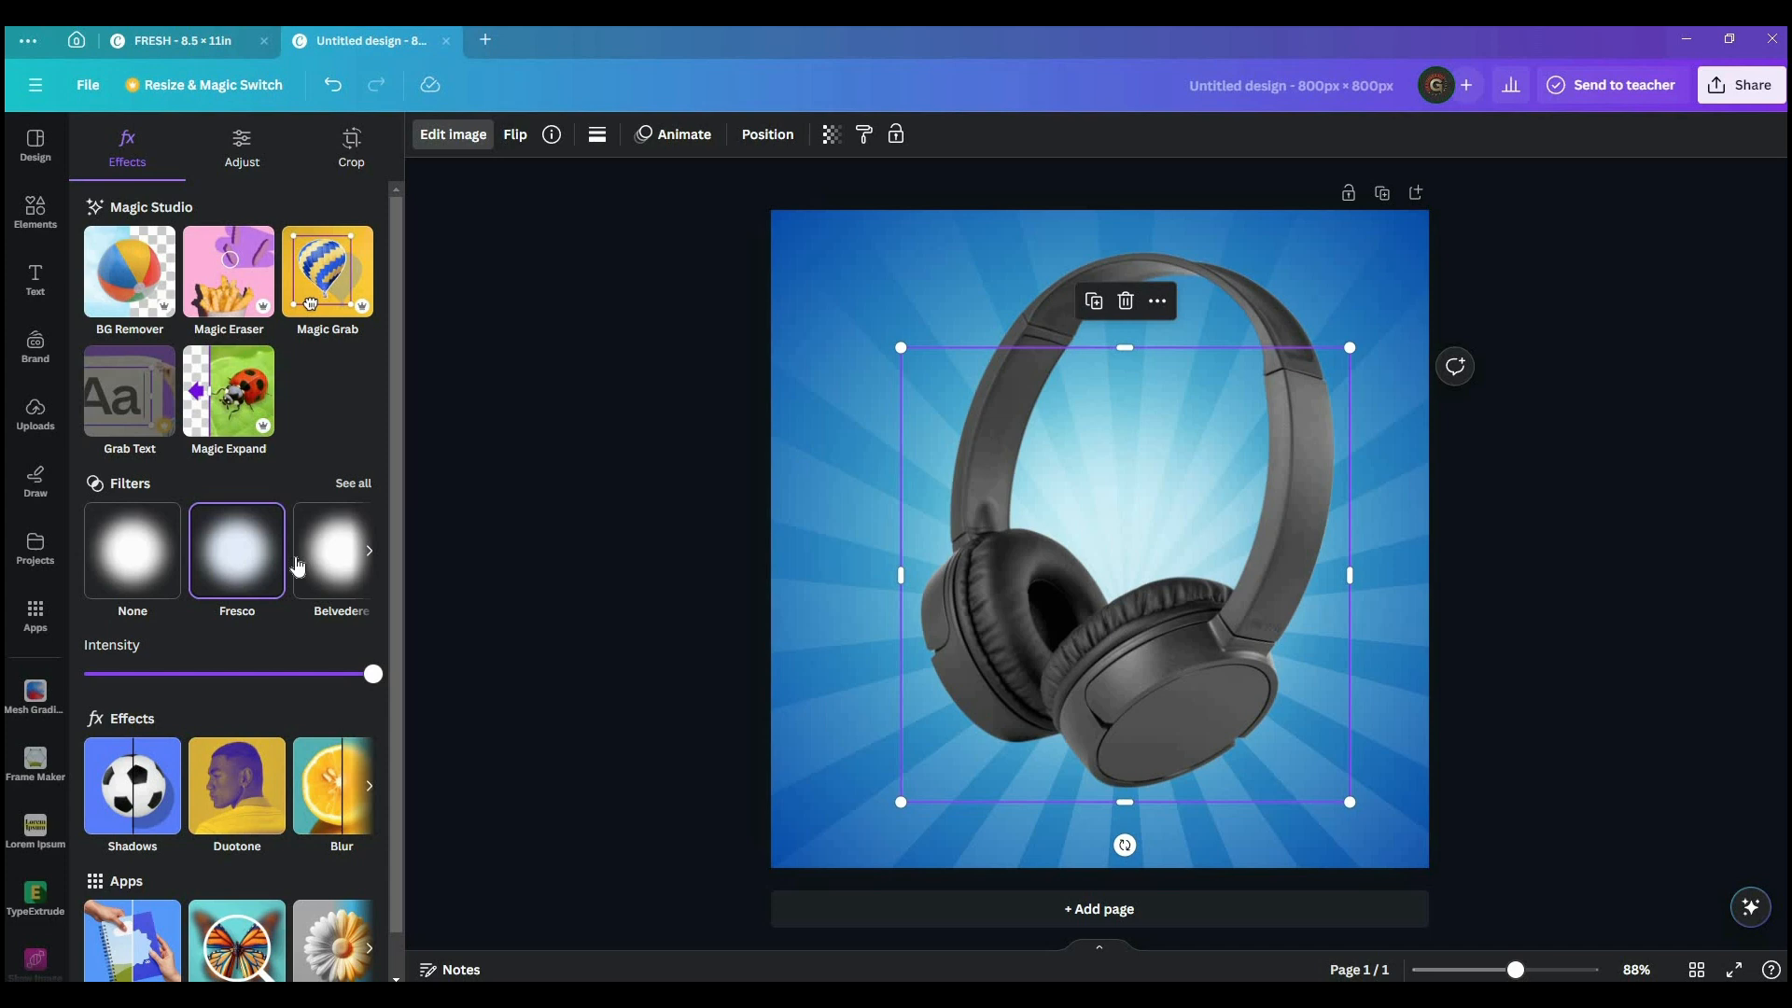
click(364, 487)
scroll(320, 512, down, 8)
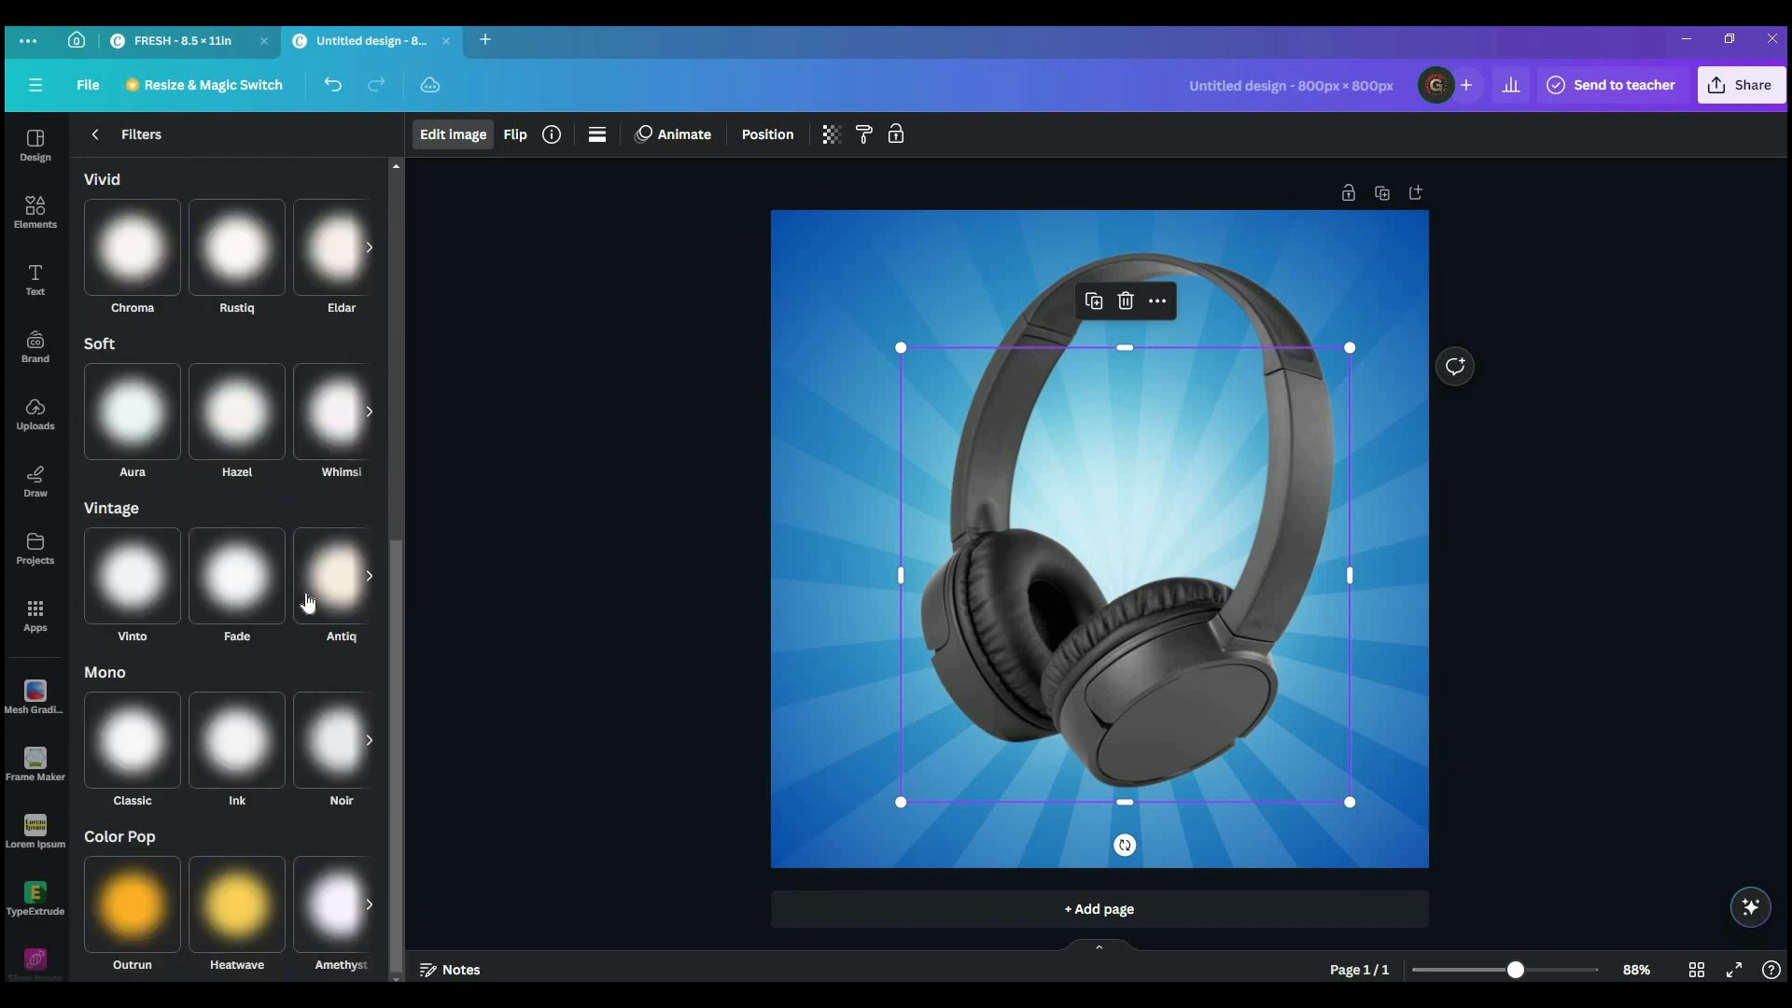
click(370, 903)
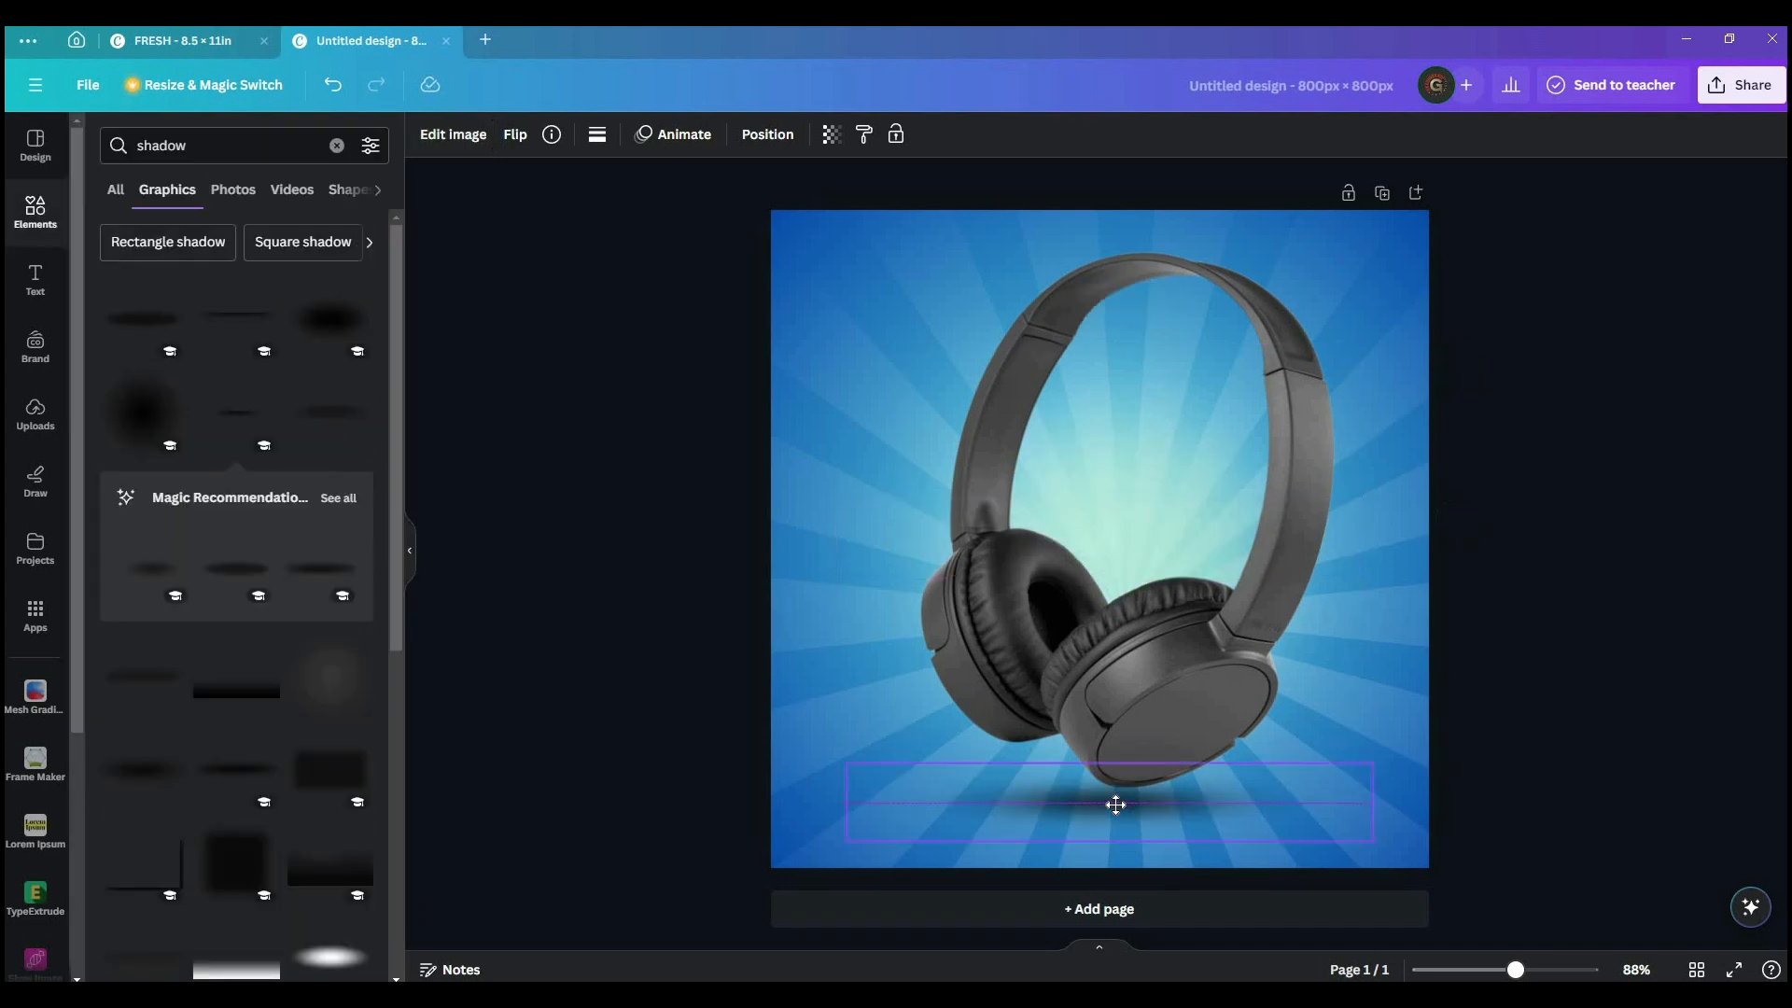
- Place the flat dark oval shadow just below the headphones and enlarge it slightly
drag(1116, 804, 1131, 804)
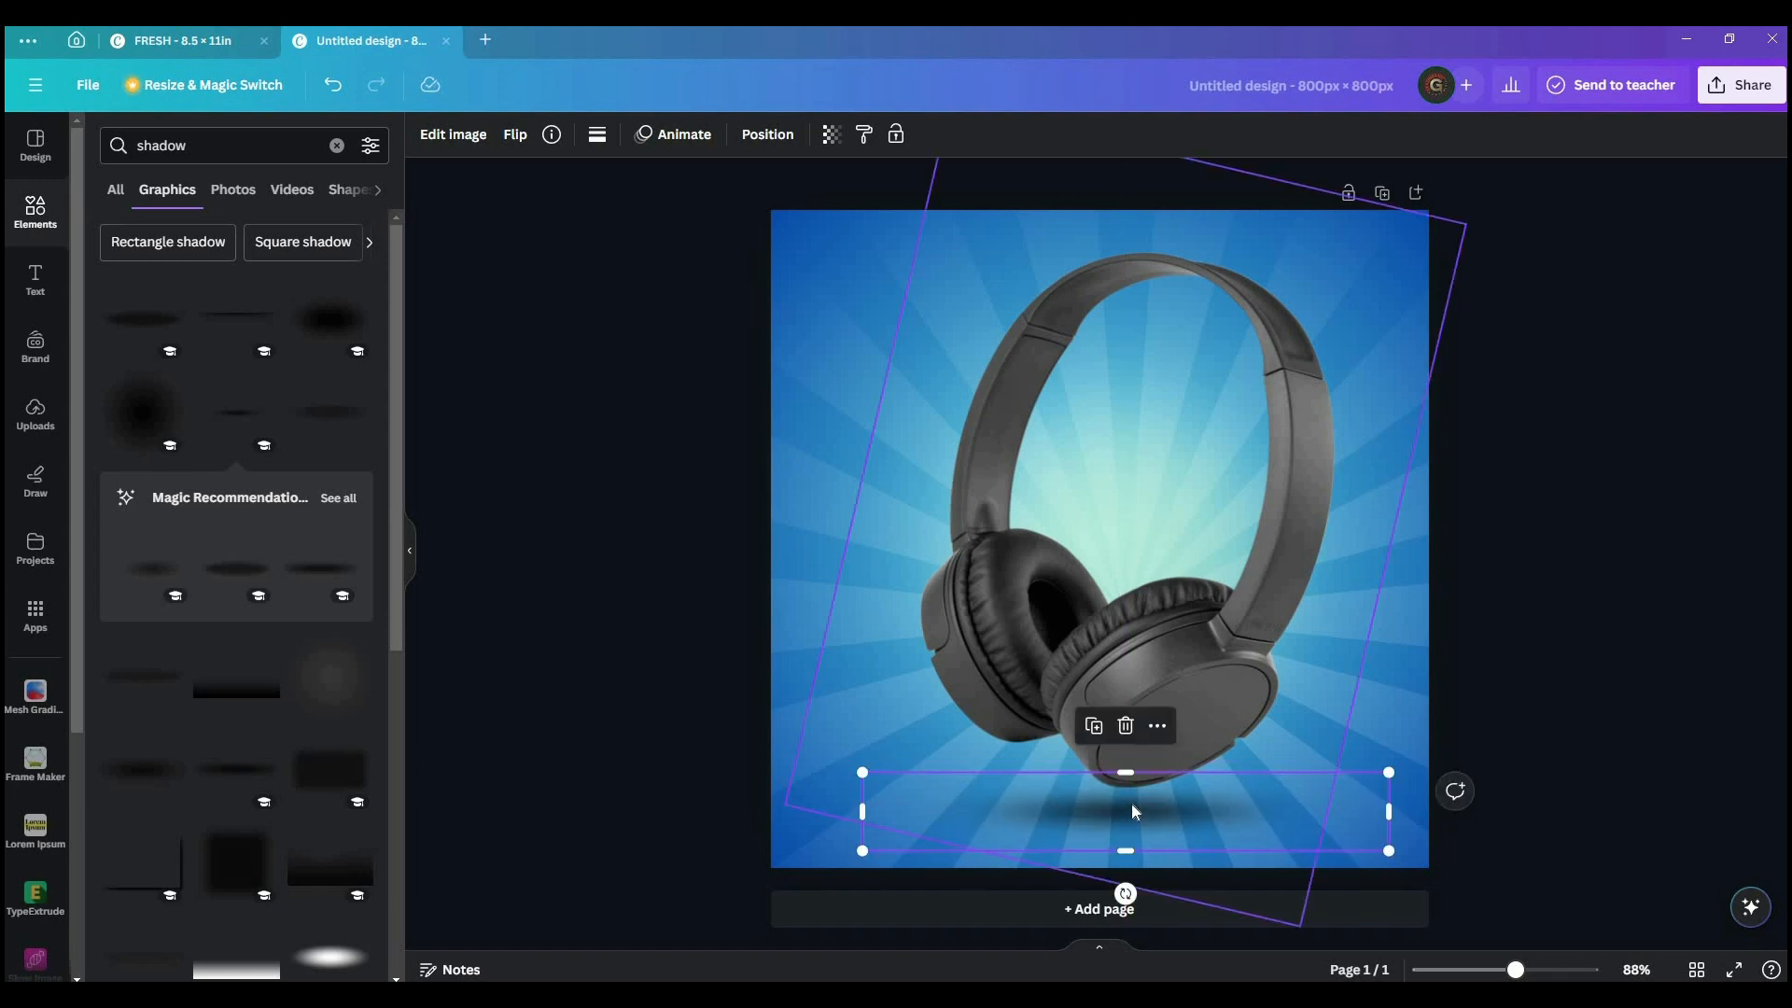
drag(1389, 772, 1421, 768)
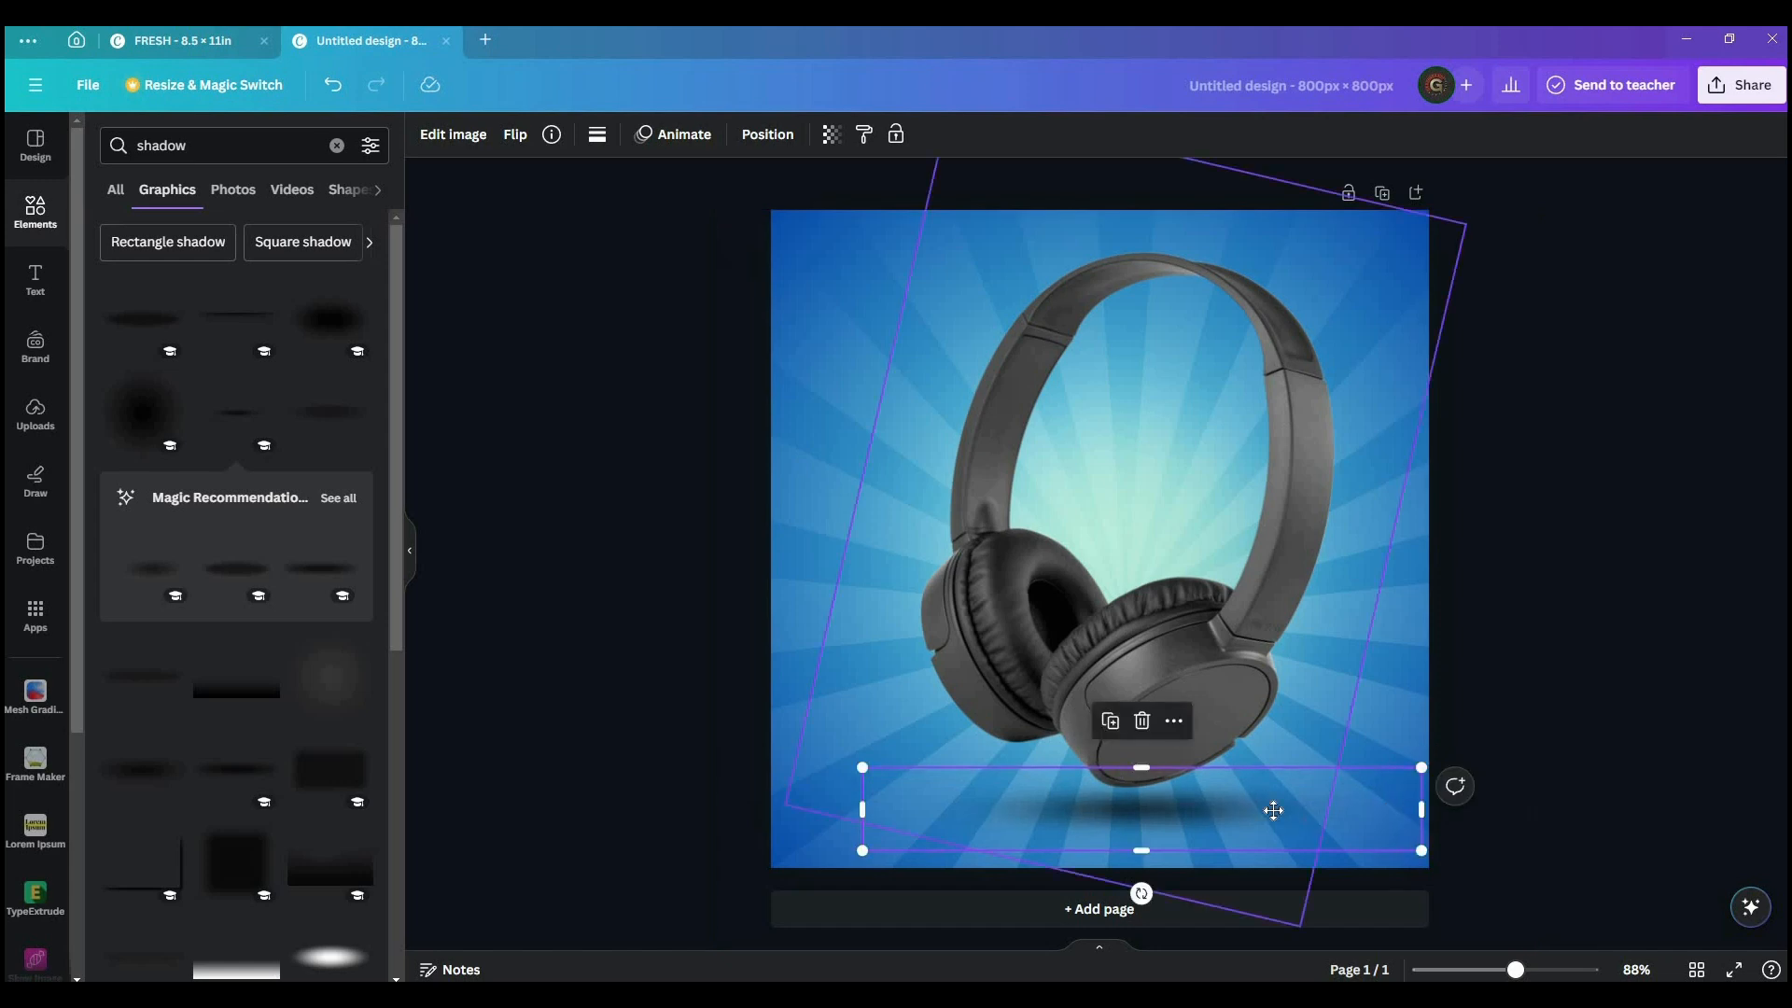
drag(1274, 811, 1267, 809)
click(1567, 510)
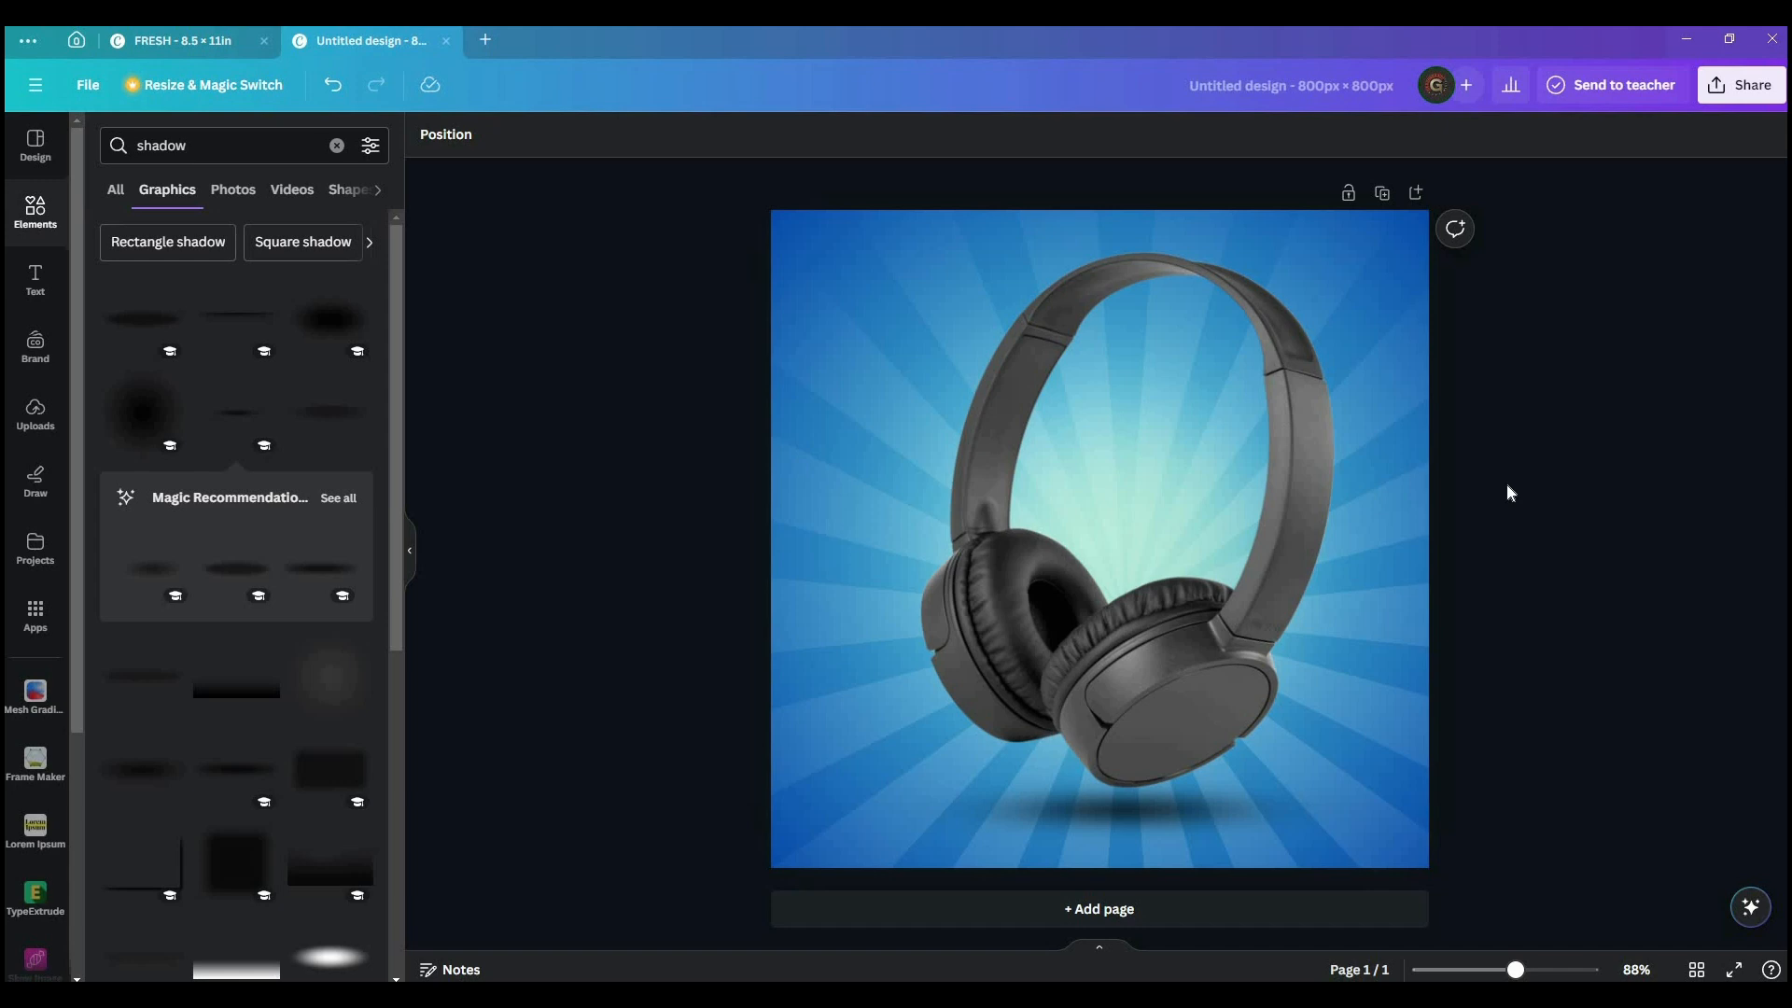
- Browse the shadow graphics, then search for "halftone rectengal" and look through the patterns
scroll(247, 681, down, 4)
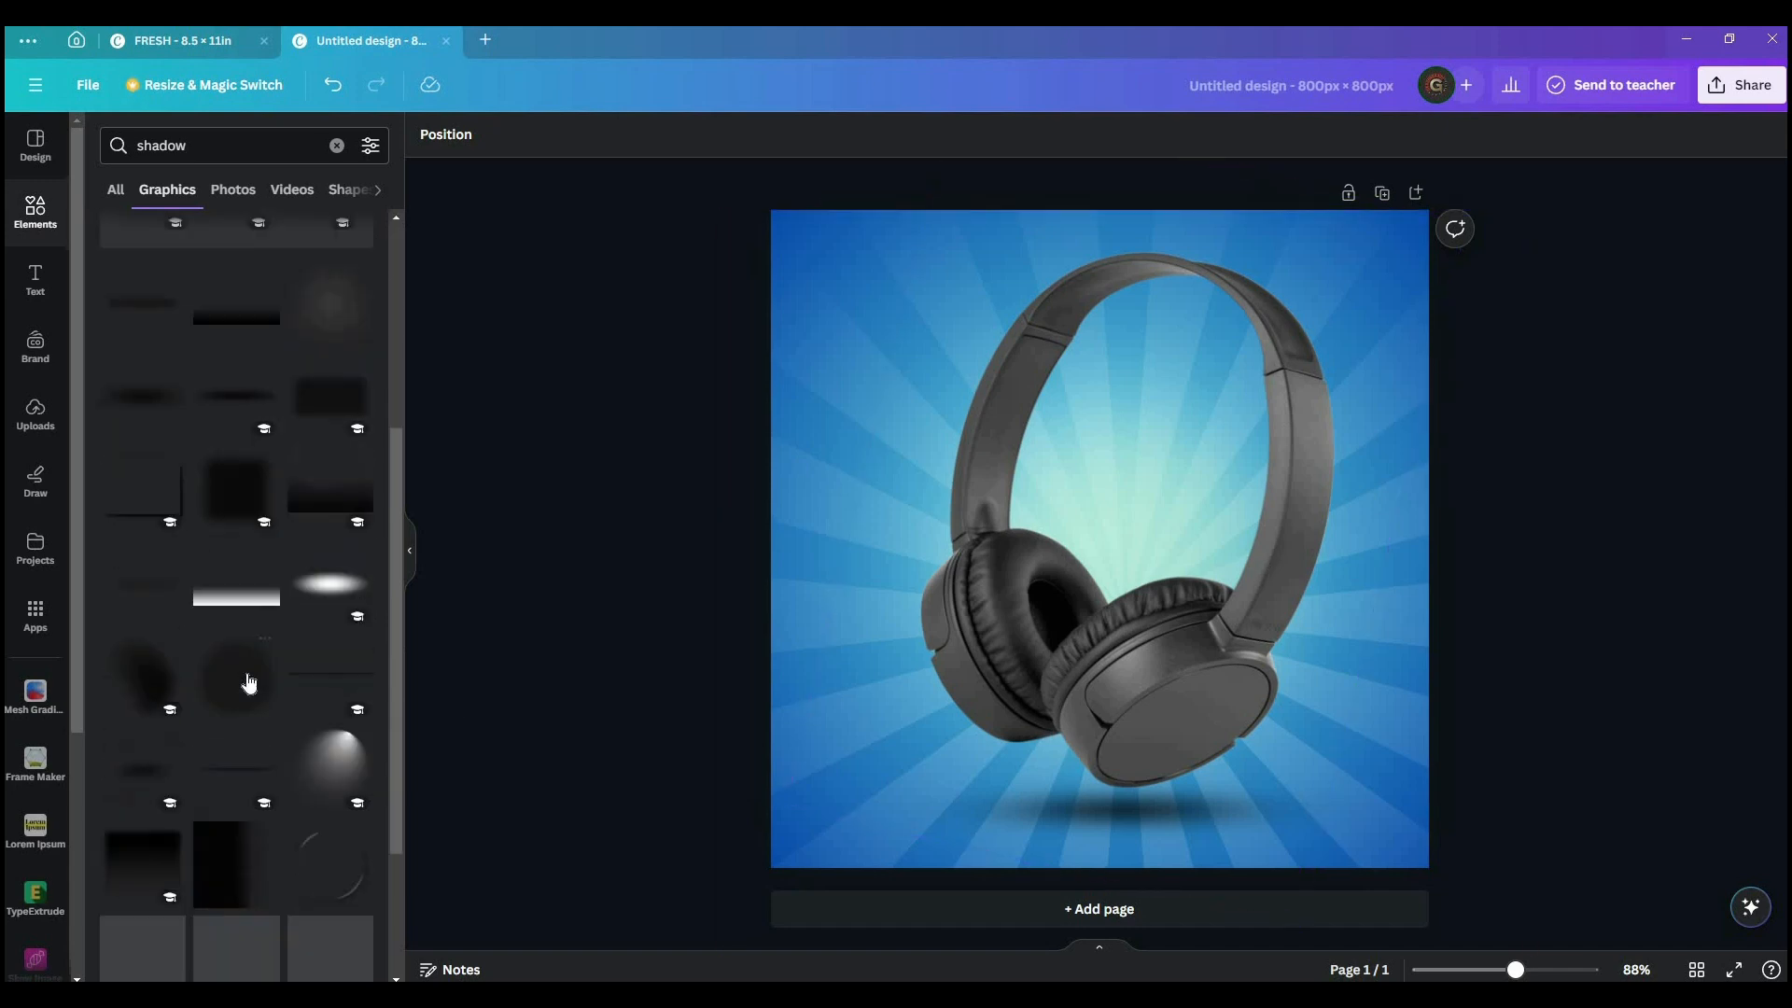
scroll(252, 676, down, 10)
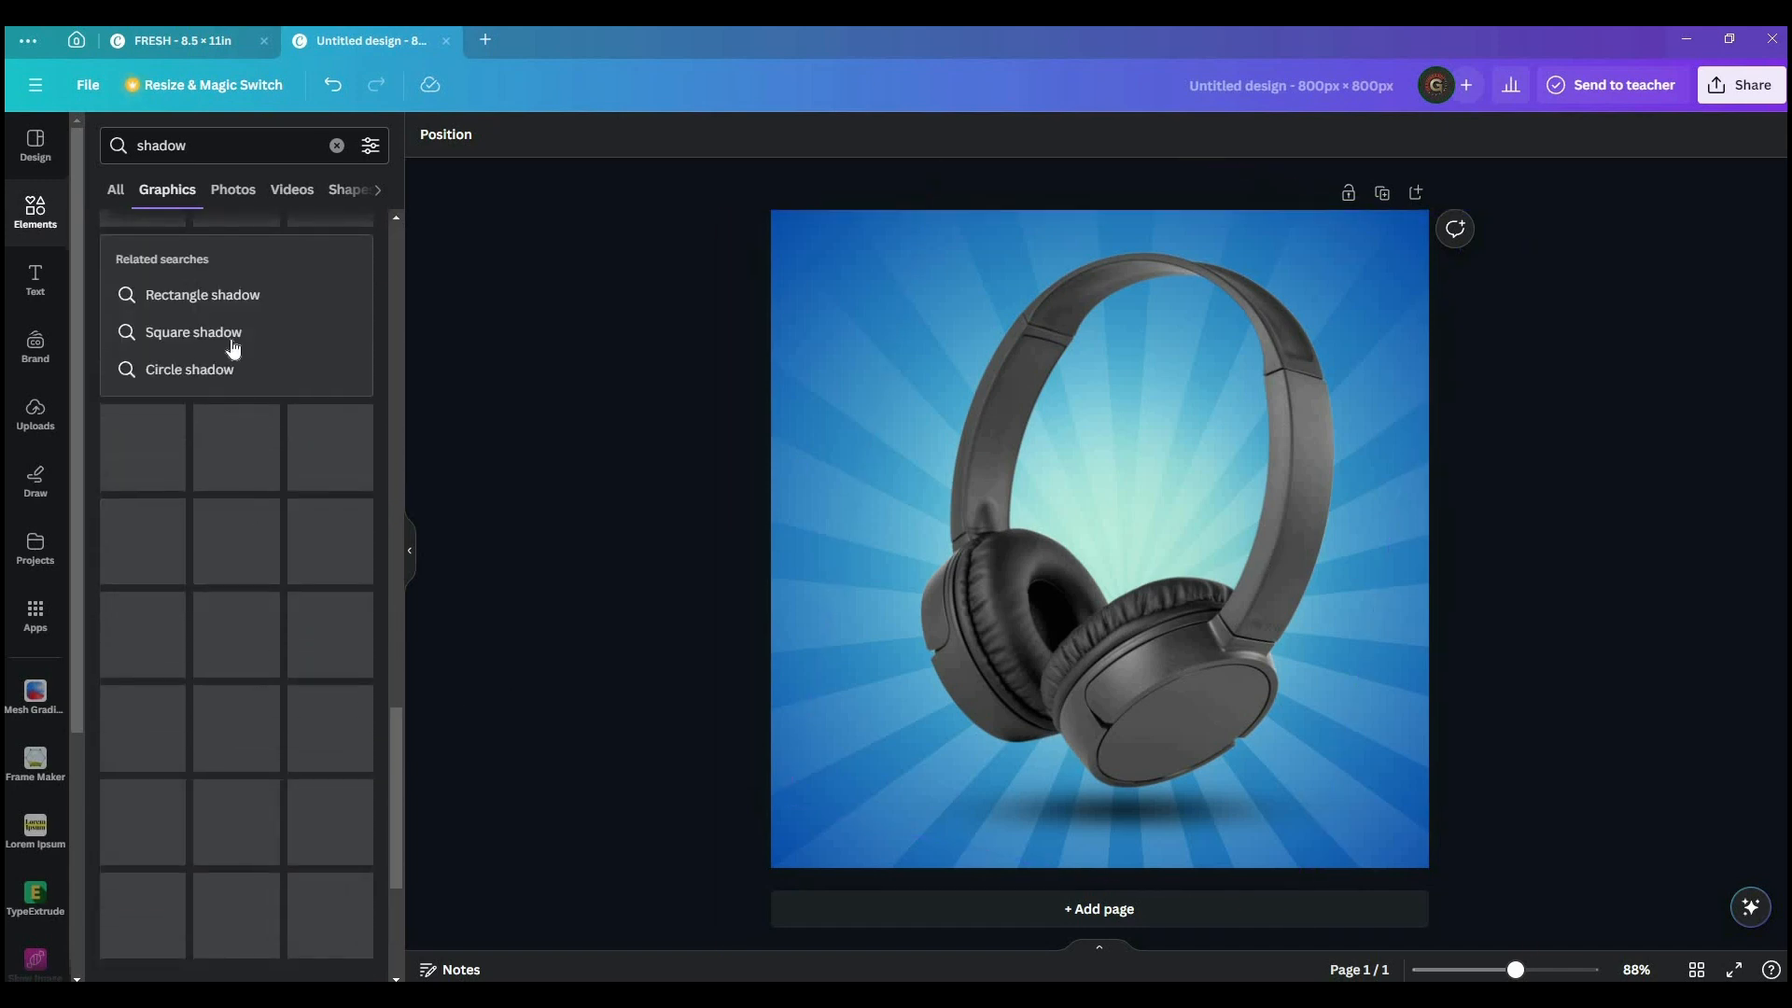
text(re)
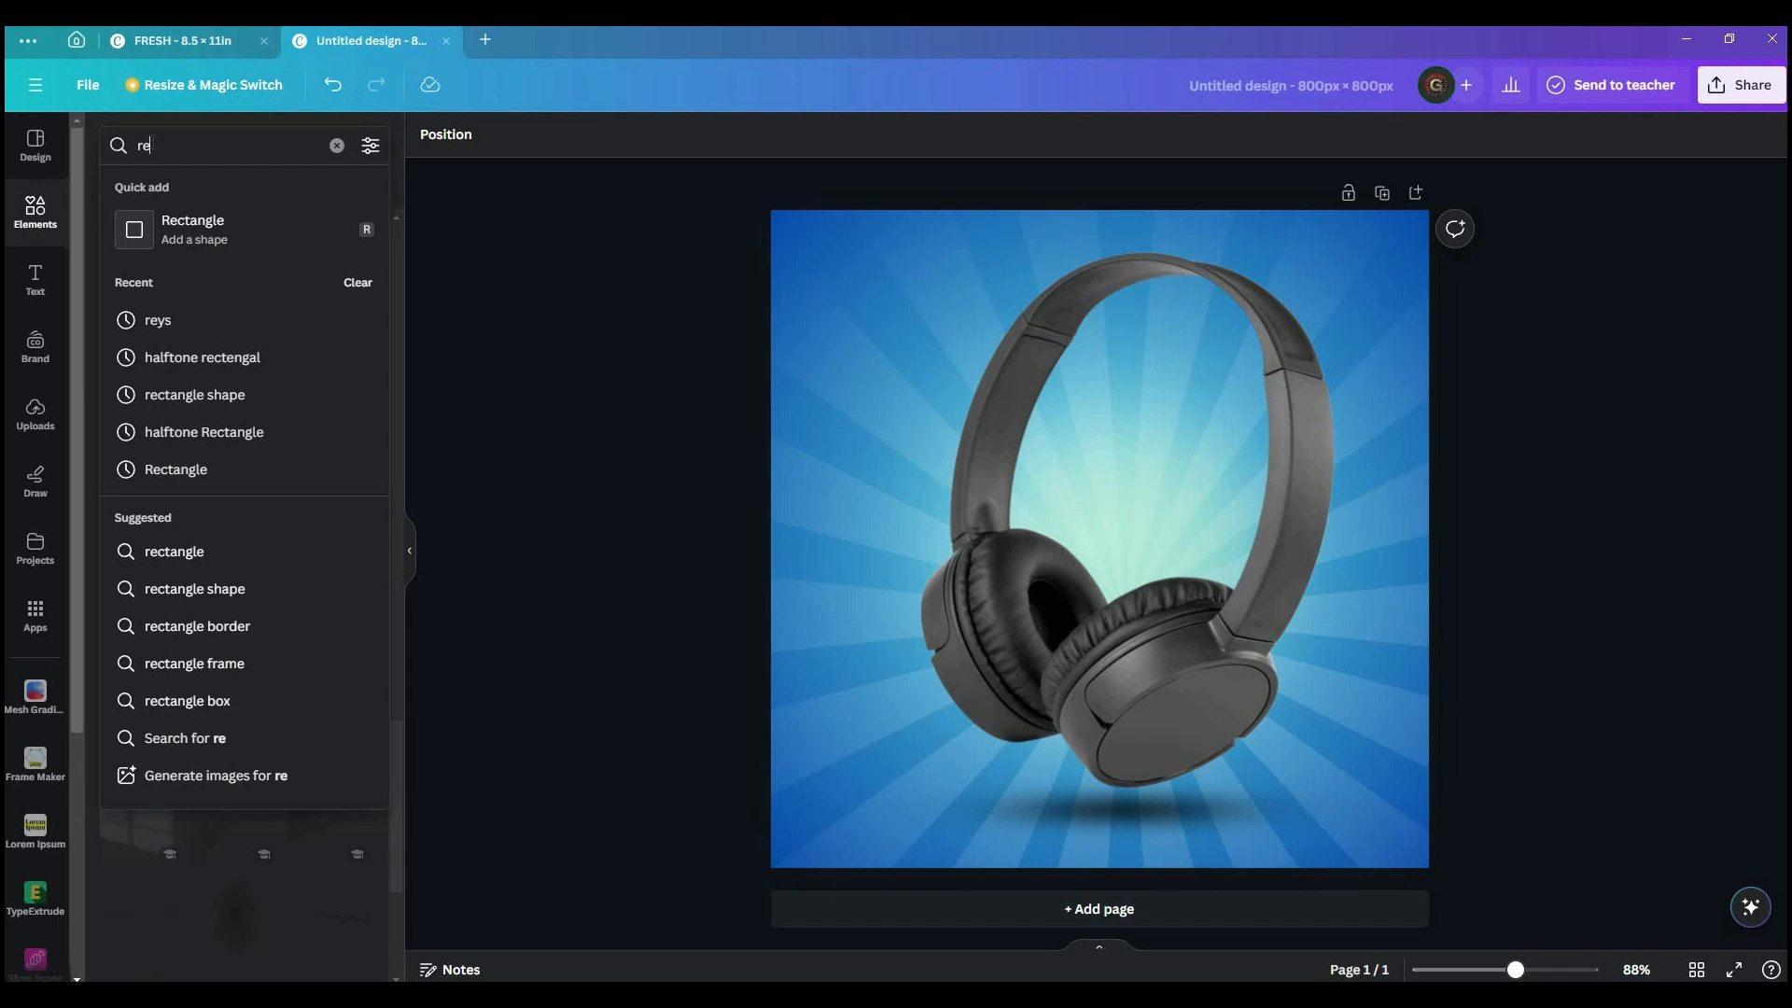
click(234, 357)
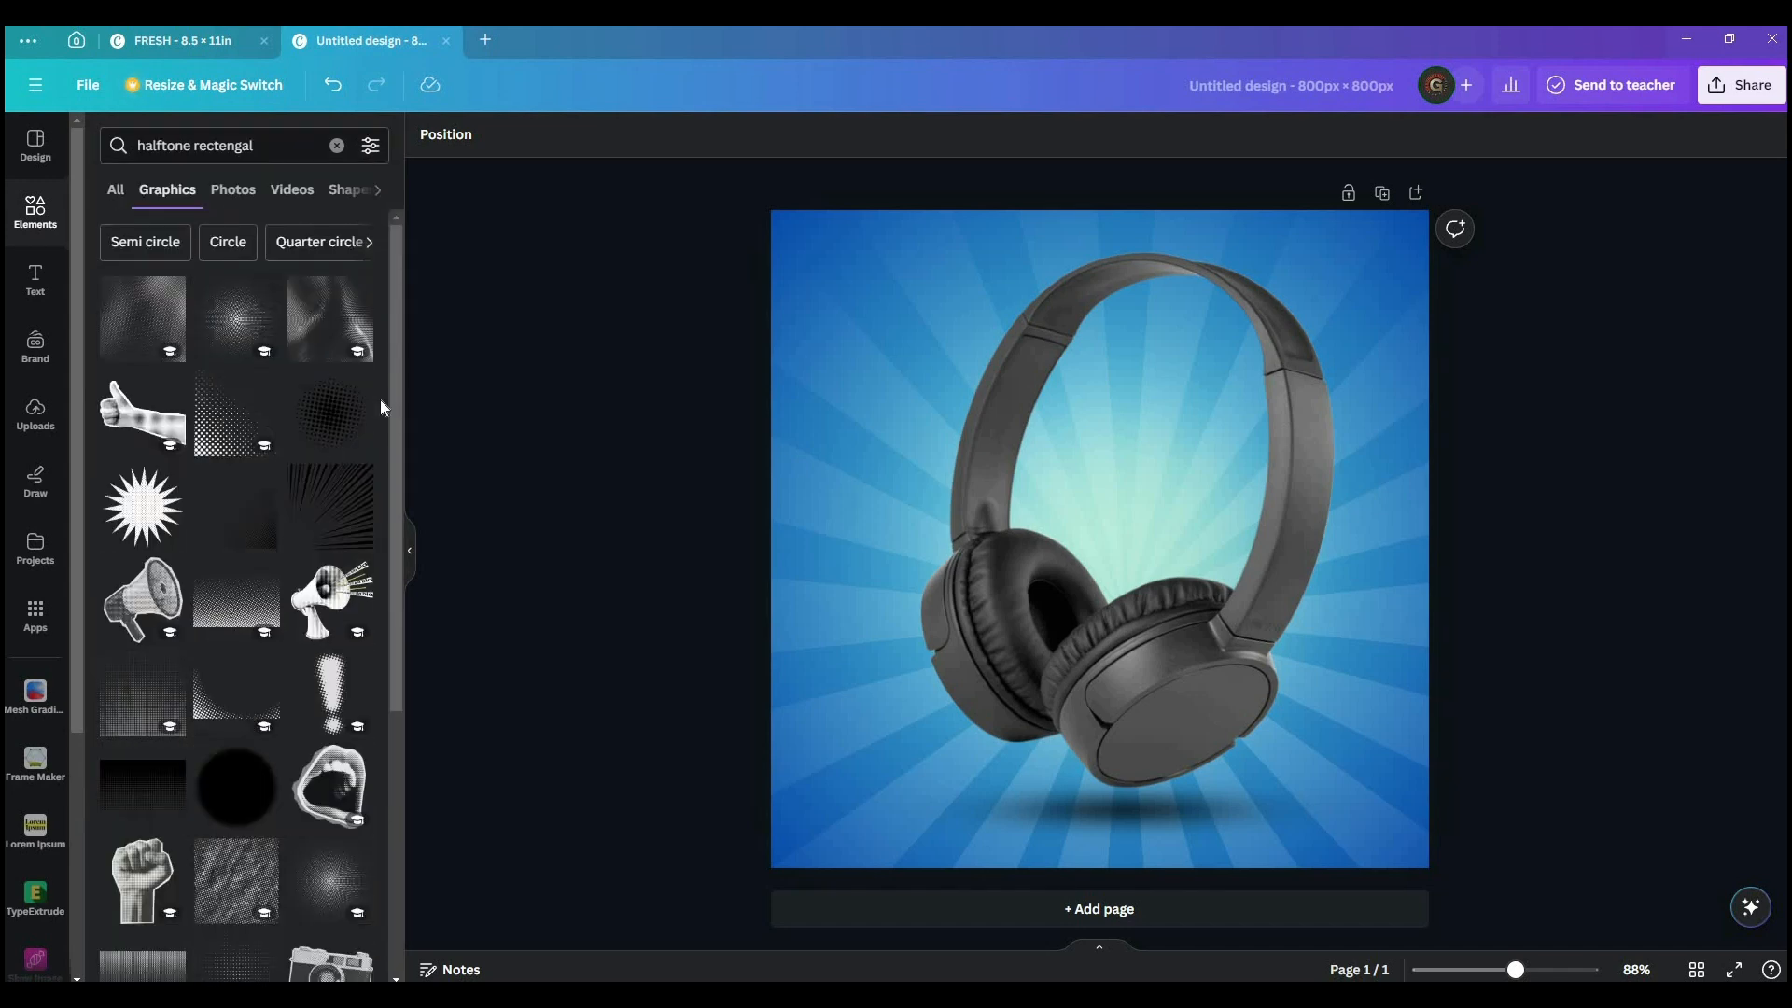
scroll(345, 482, down, 10)
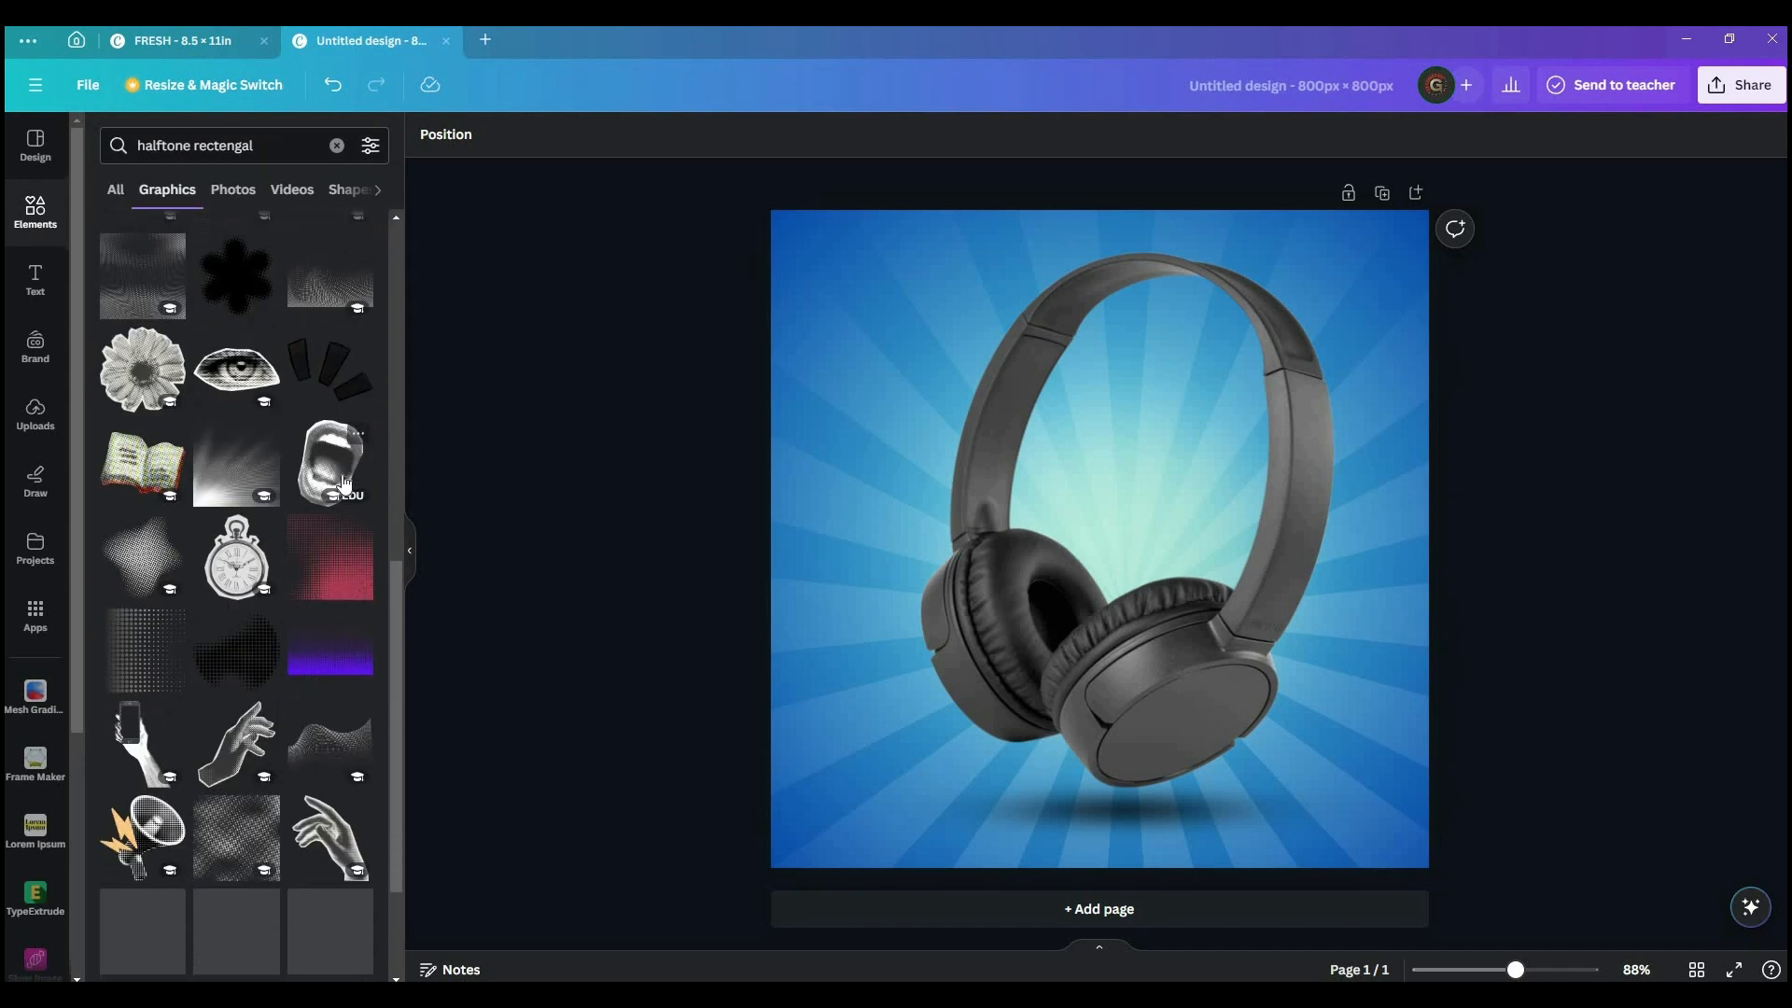
- Search for "square halftone", add the square grid of small dots and make it white with transparency 33
double_click(224, 146)
text(square halftone)
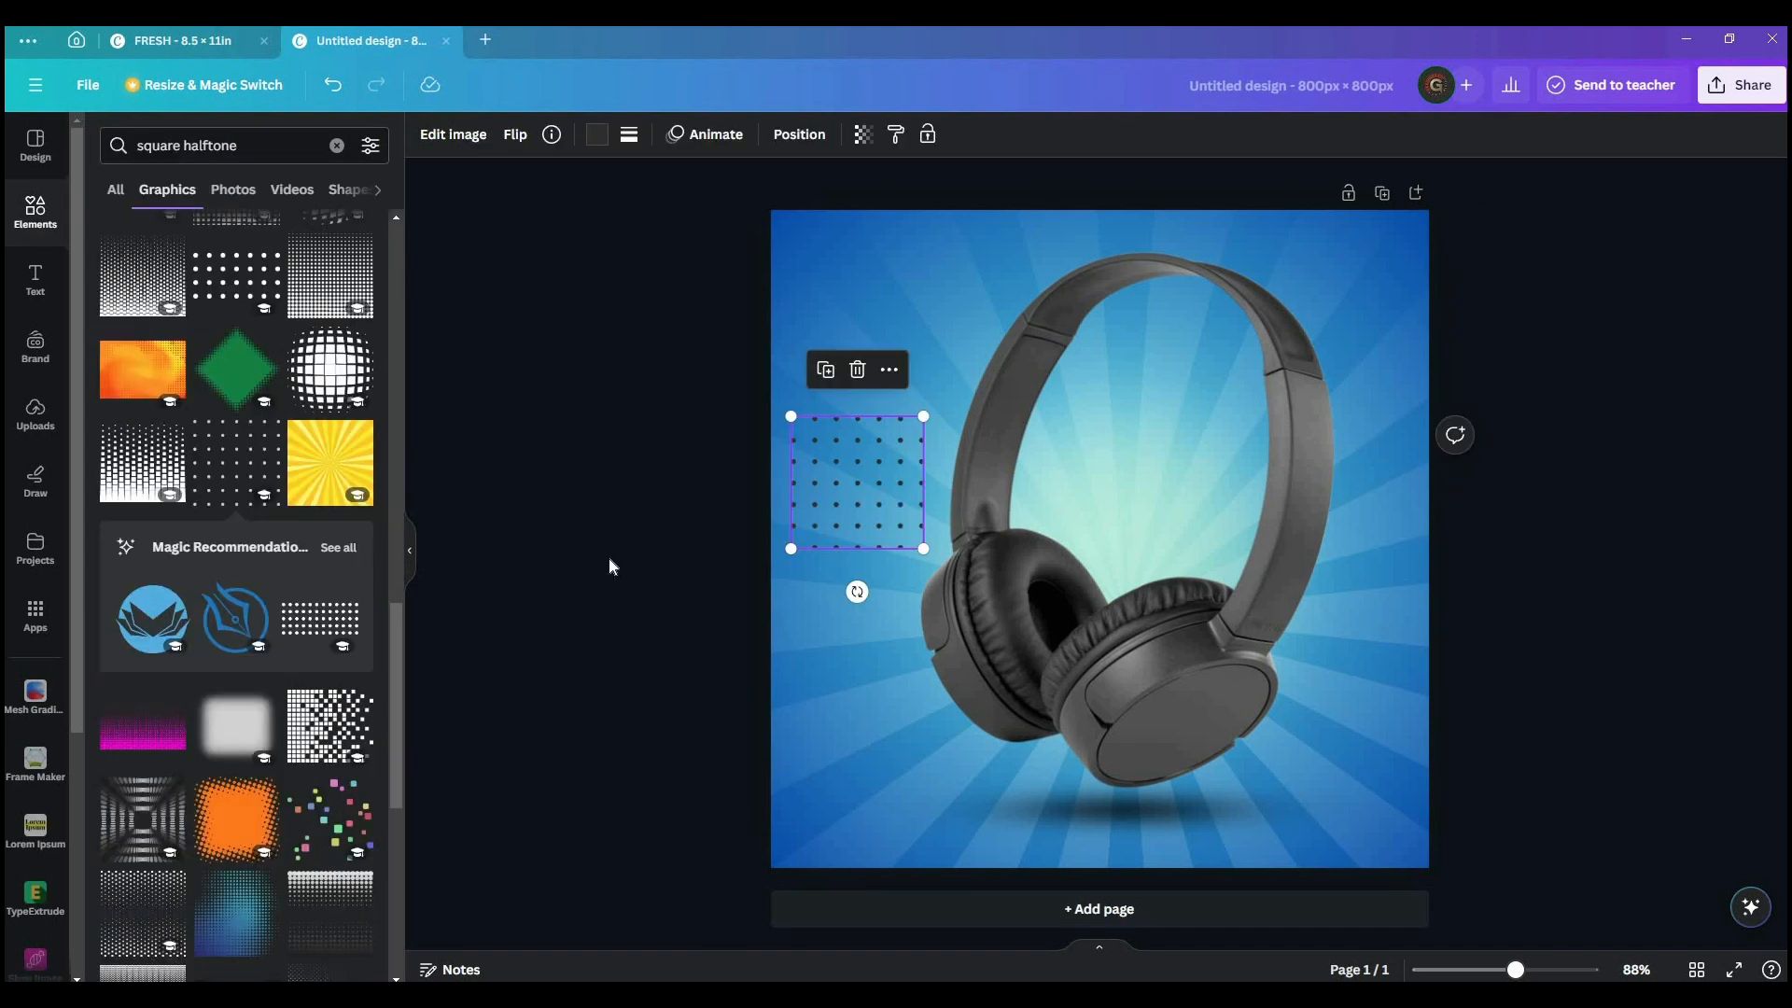
click(597, 134)
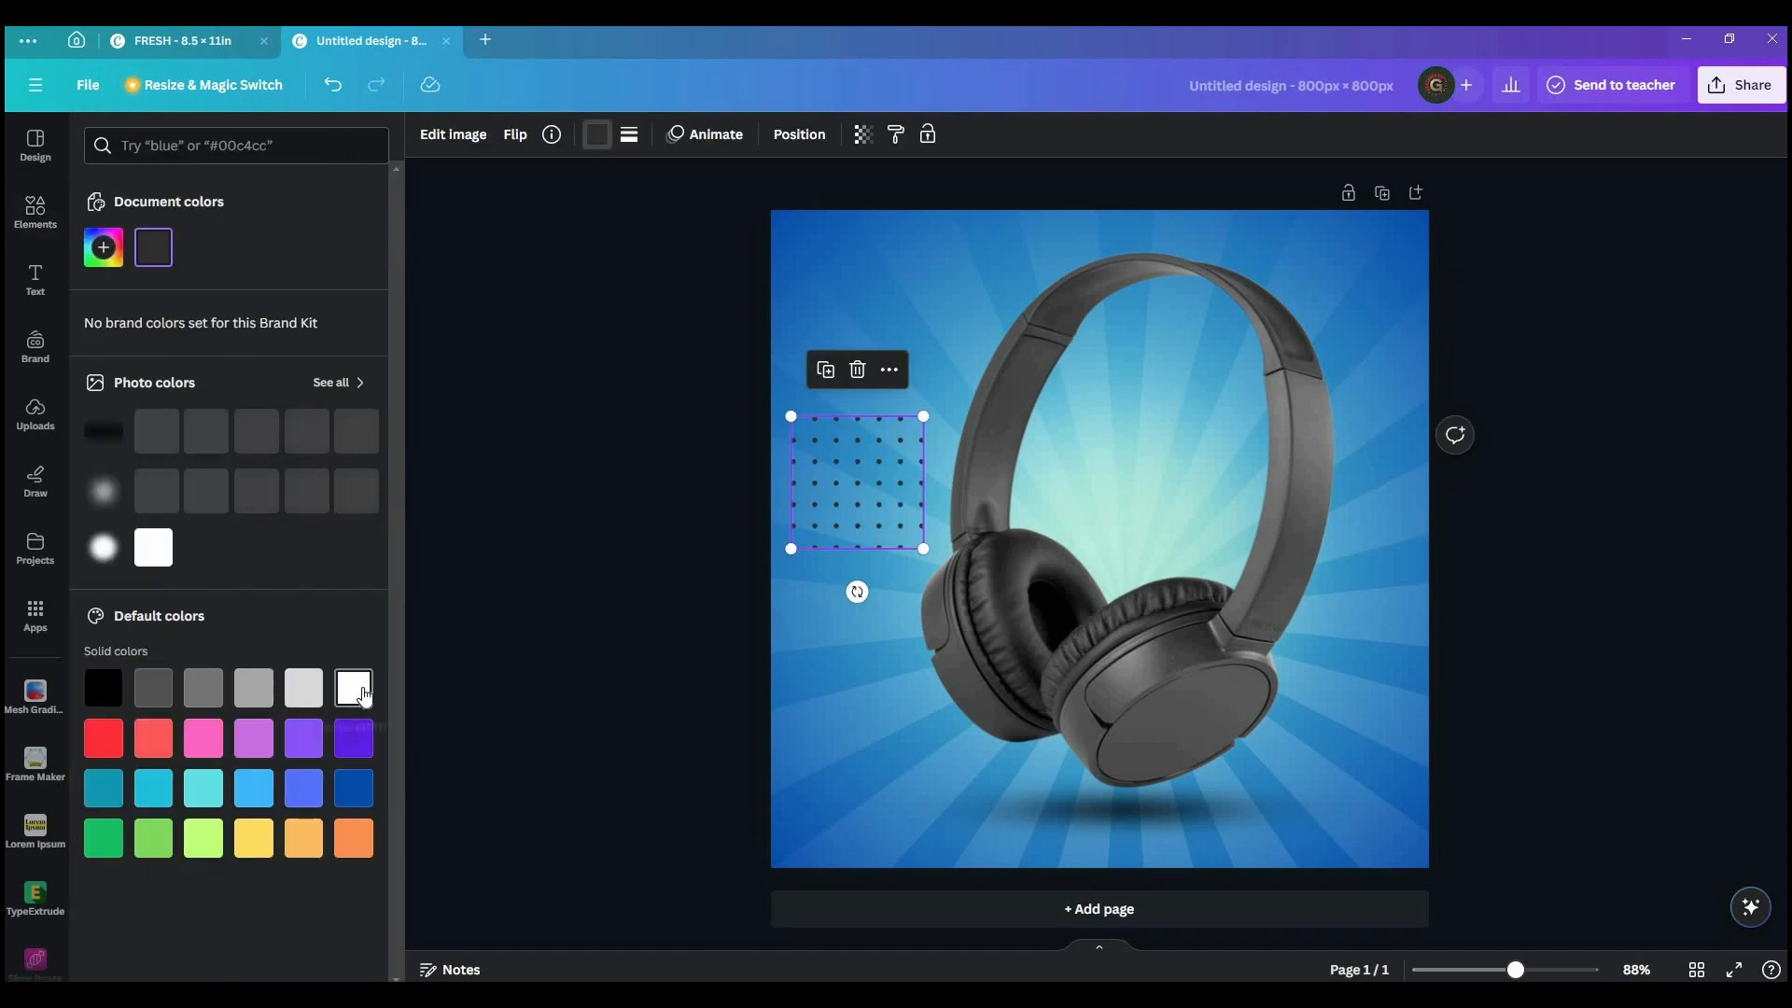
click(862, 134)
drag(811, 211, 728, 222)
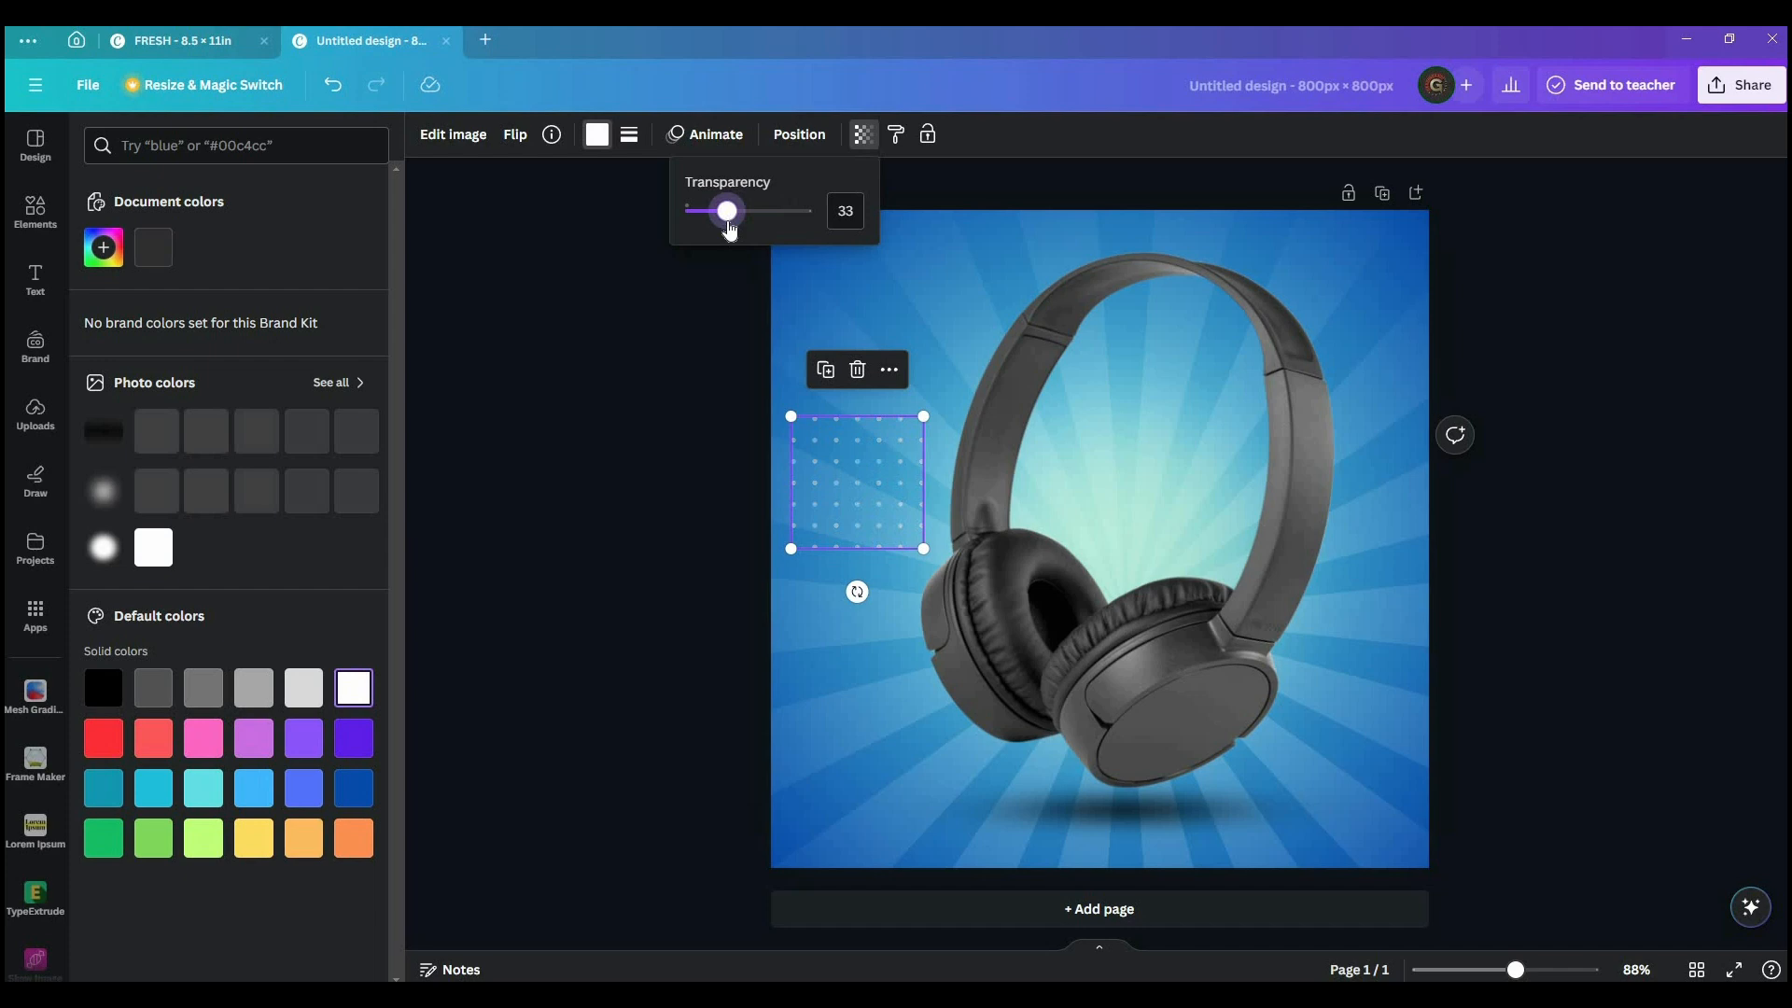
click(625, 585)
- Shrink the dot grid, placing one copy near the page's lower-right corner and a duplicate near the left edge beside the headband
drag(840, 492, 1345, 710)
drag(1428, 640, 1375, 749)
drag(1034, 509, 829, 420)
- Recolour the dot grid near the page's lower-right corner black
click(1379, 752)
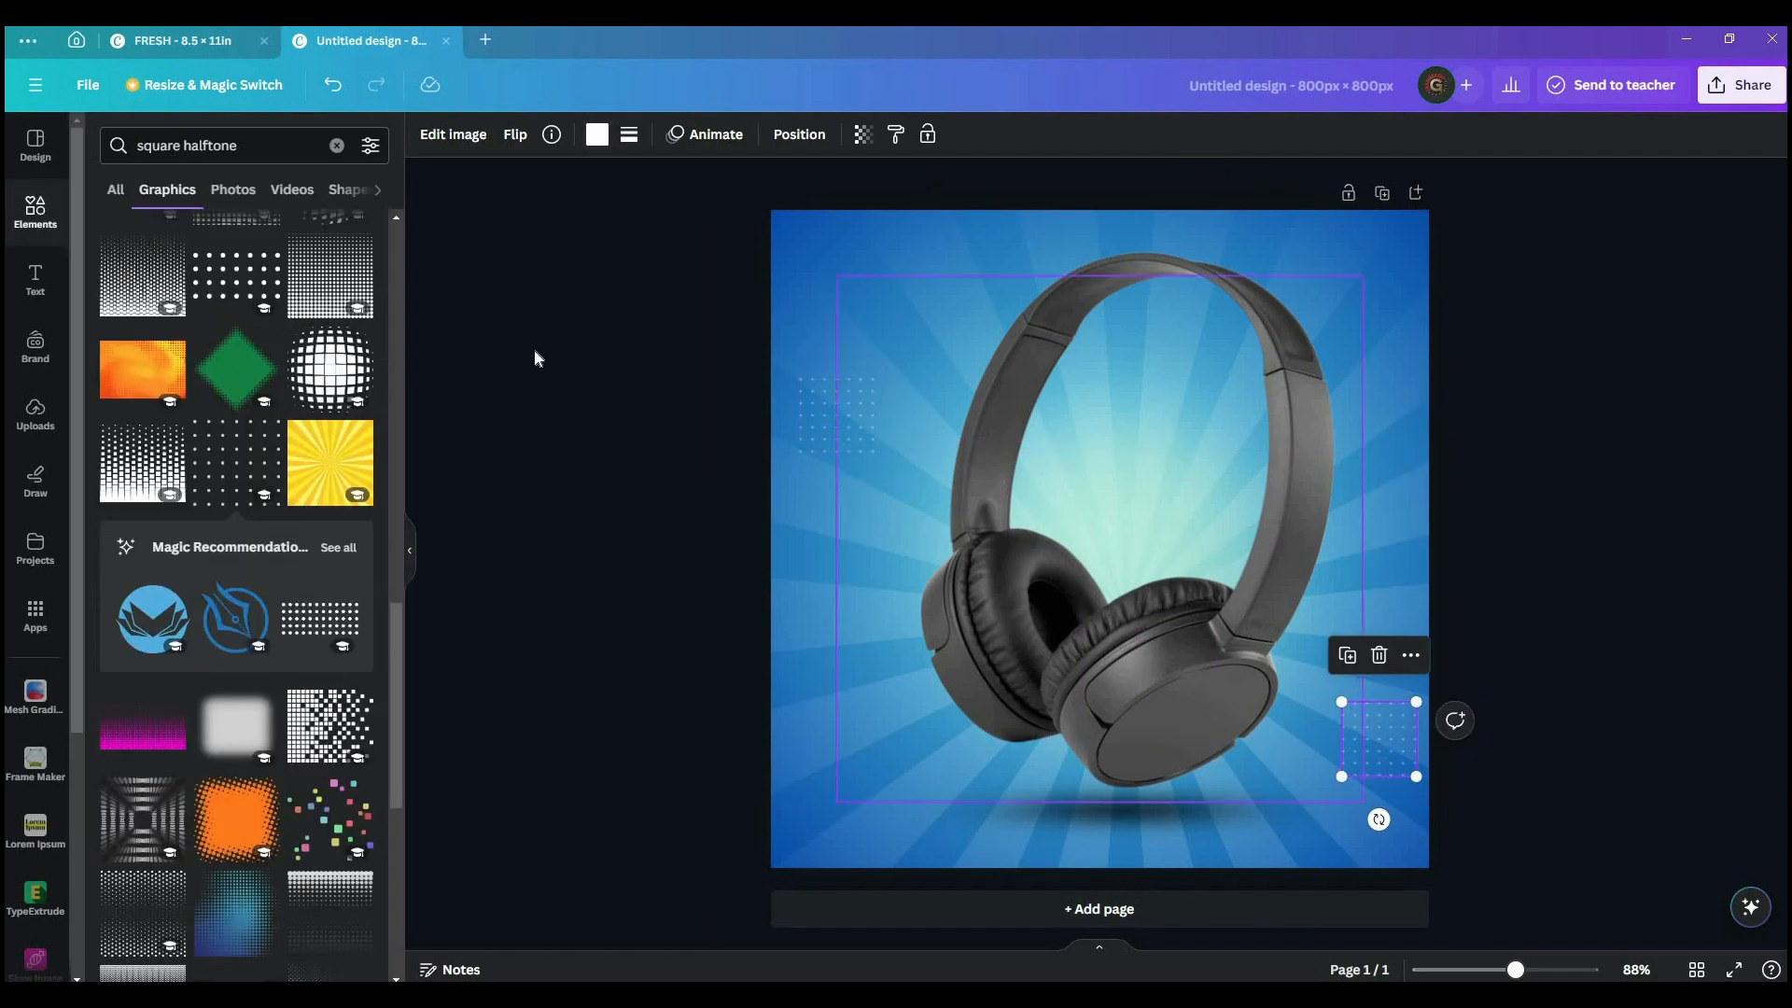
scroll(286, 634, down, 4)
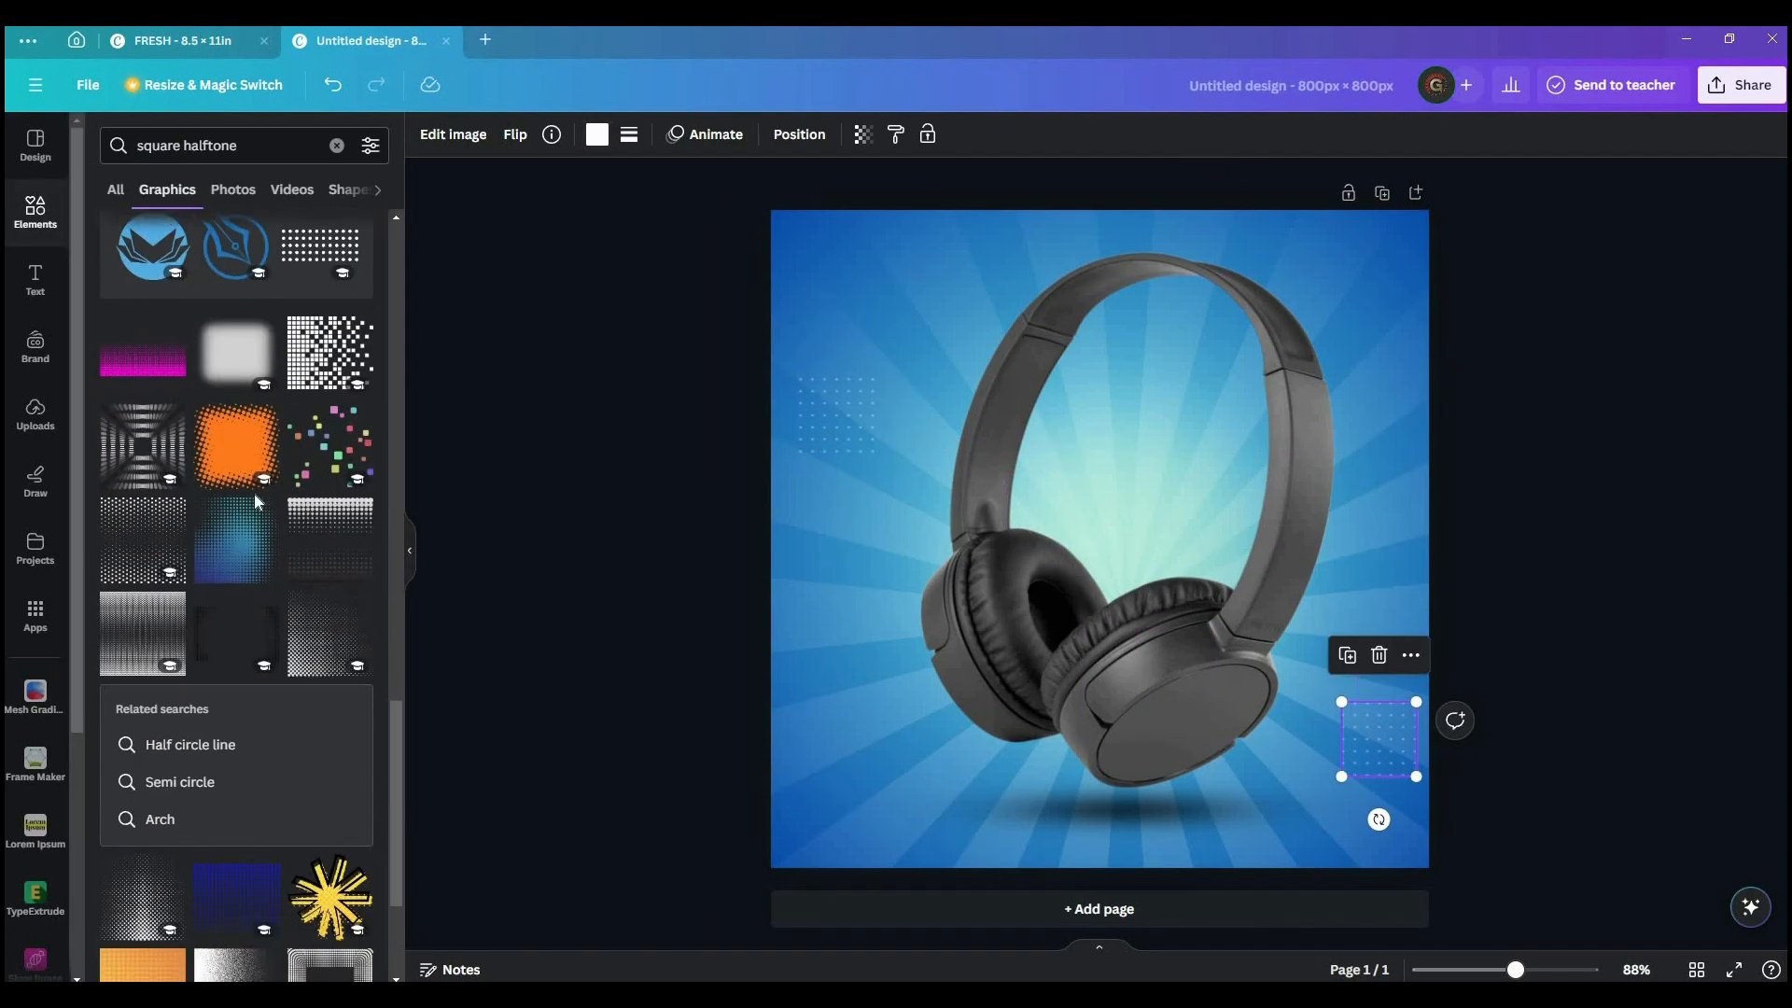
scroll(254, 494, down, 3)
scroll(248, 490, down, 5)
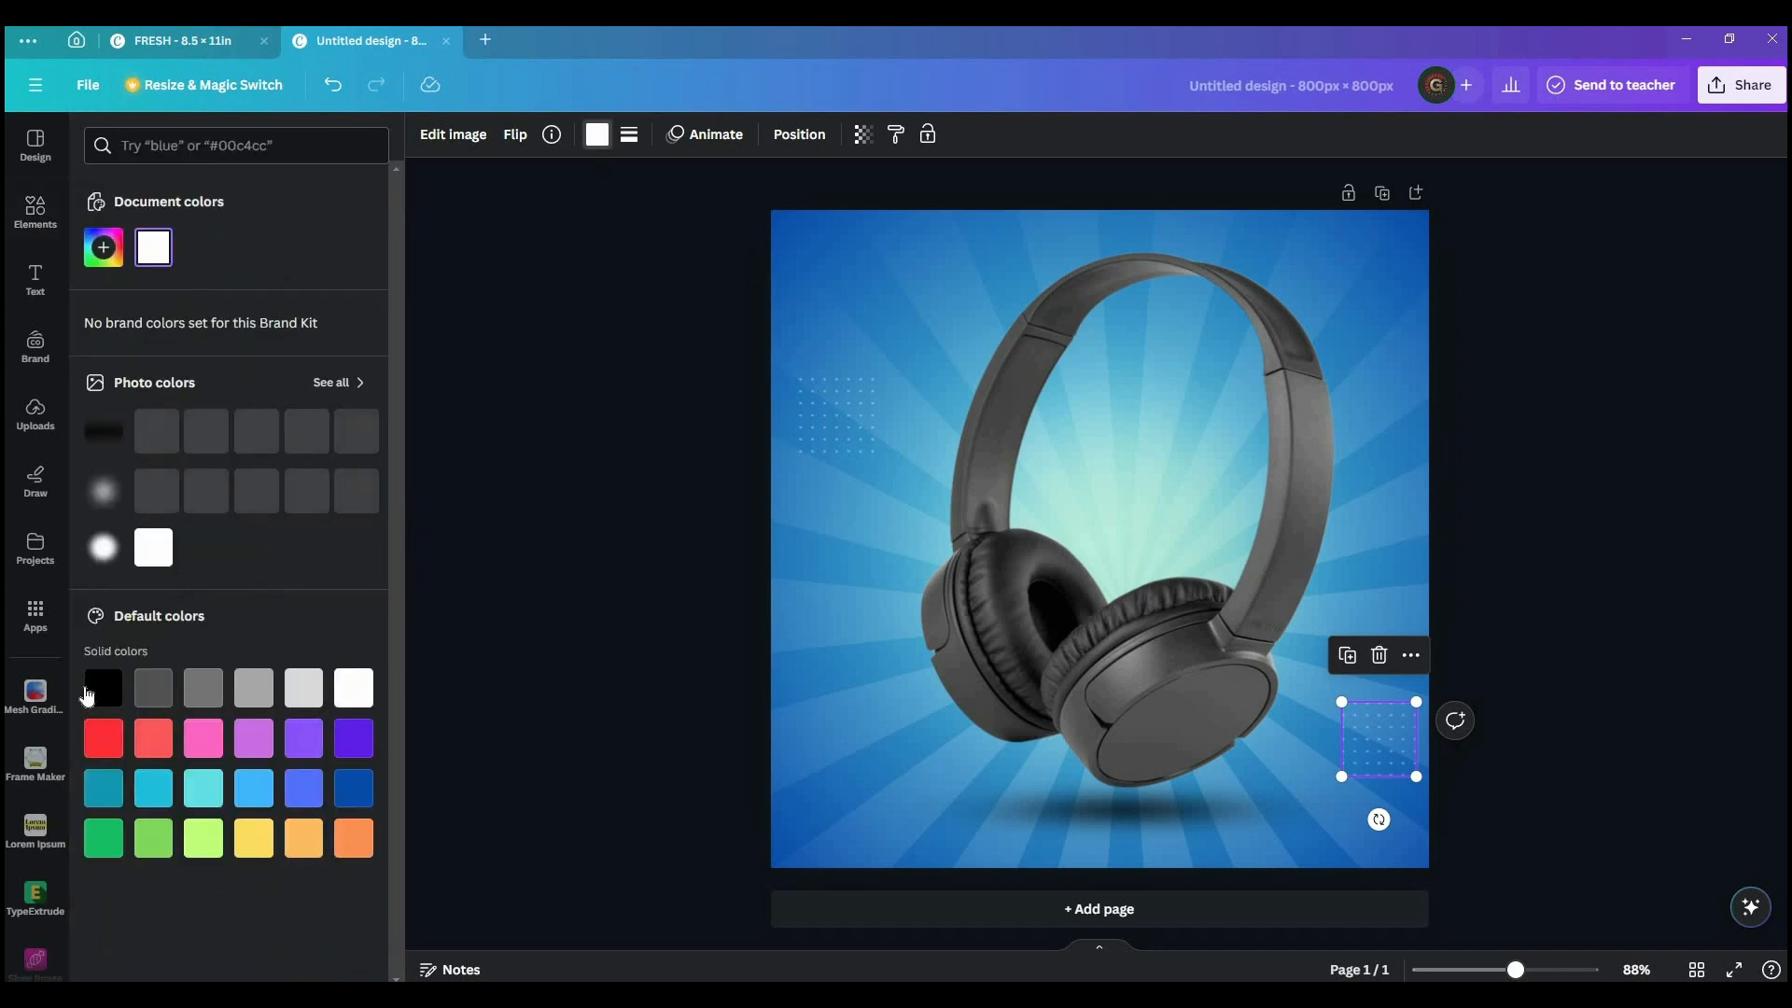
click(87, 695)
click(546, 597)
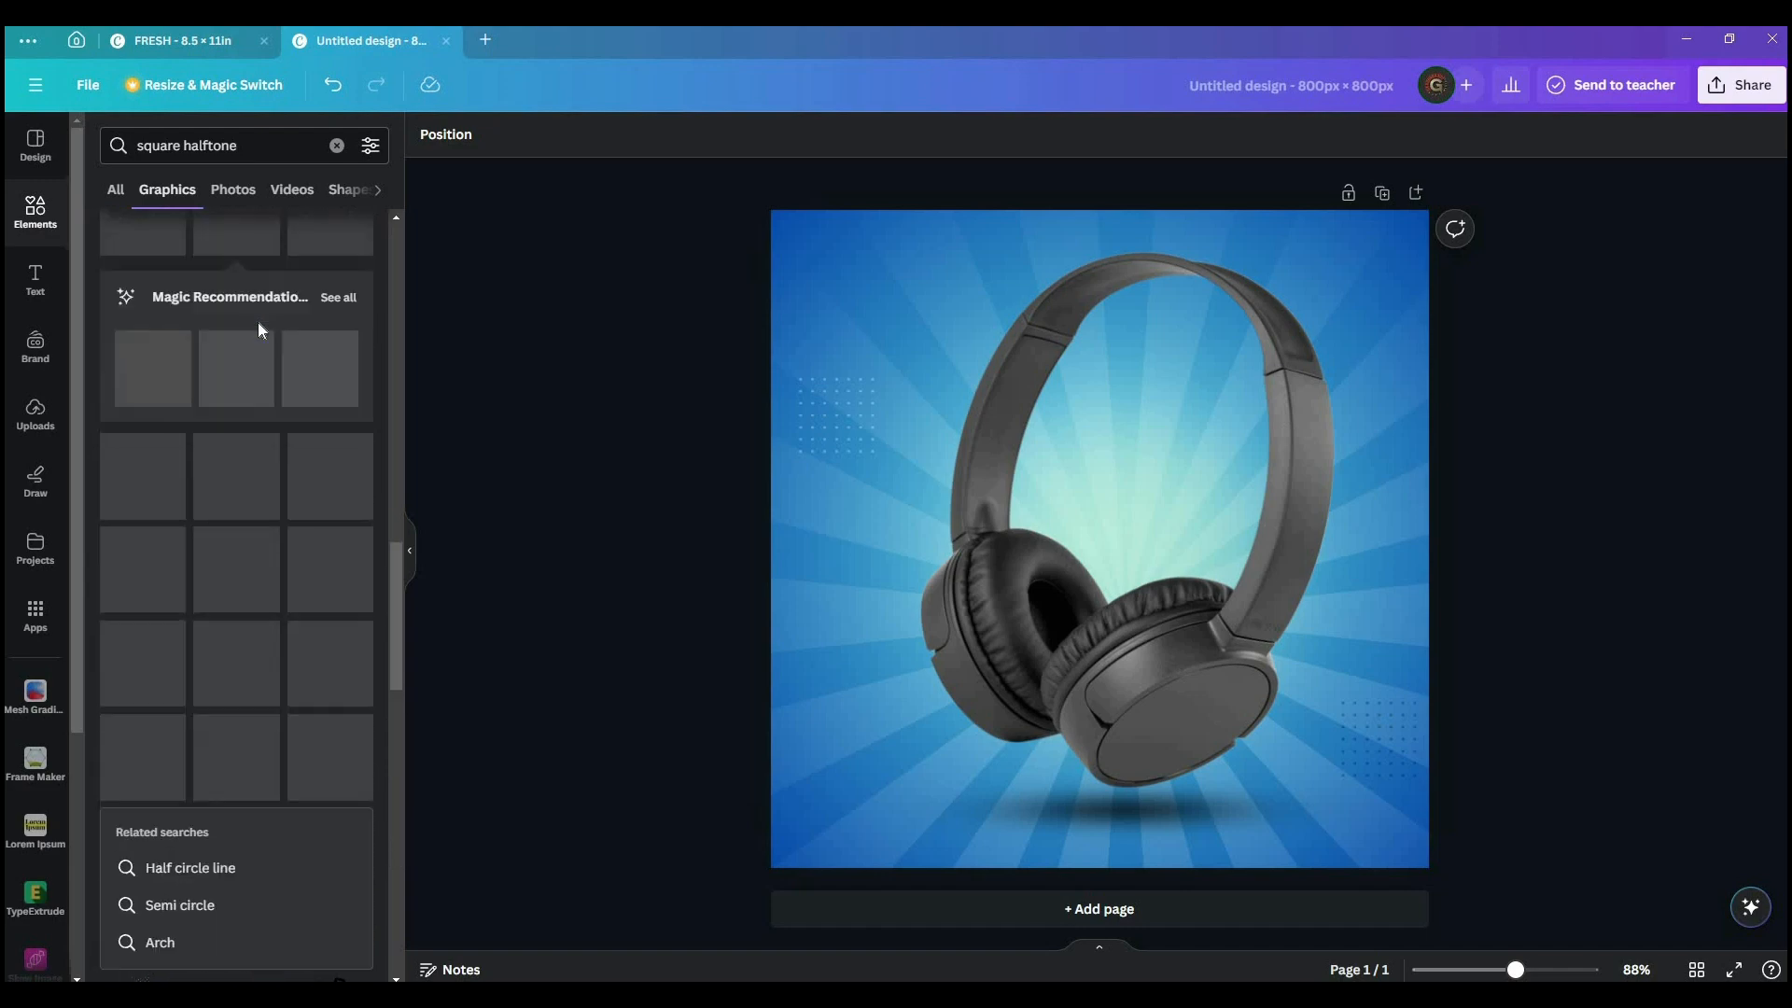
- Search the element graphics for "special offer"
click(257, 147)
key(BackSpace)
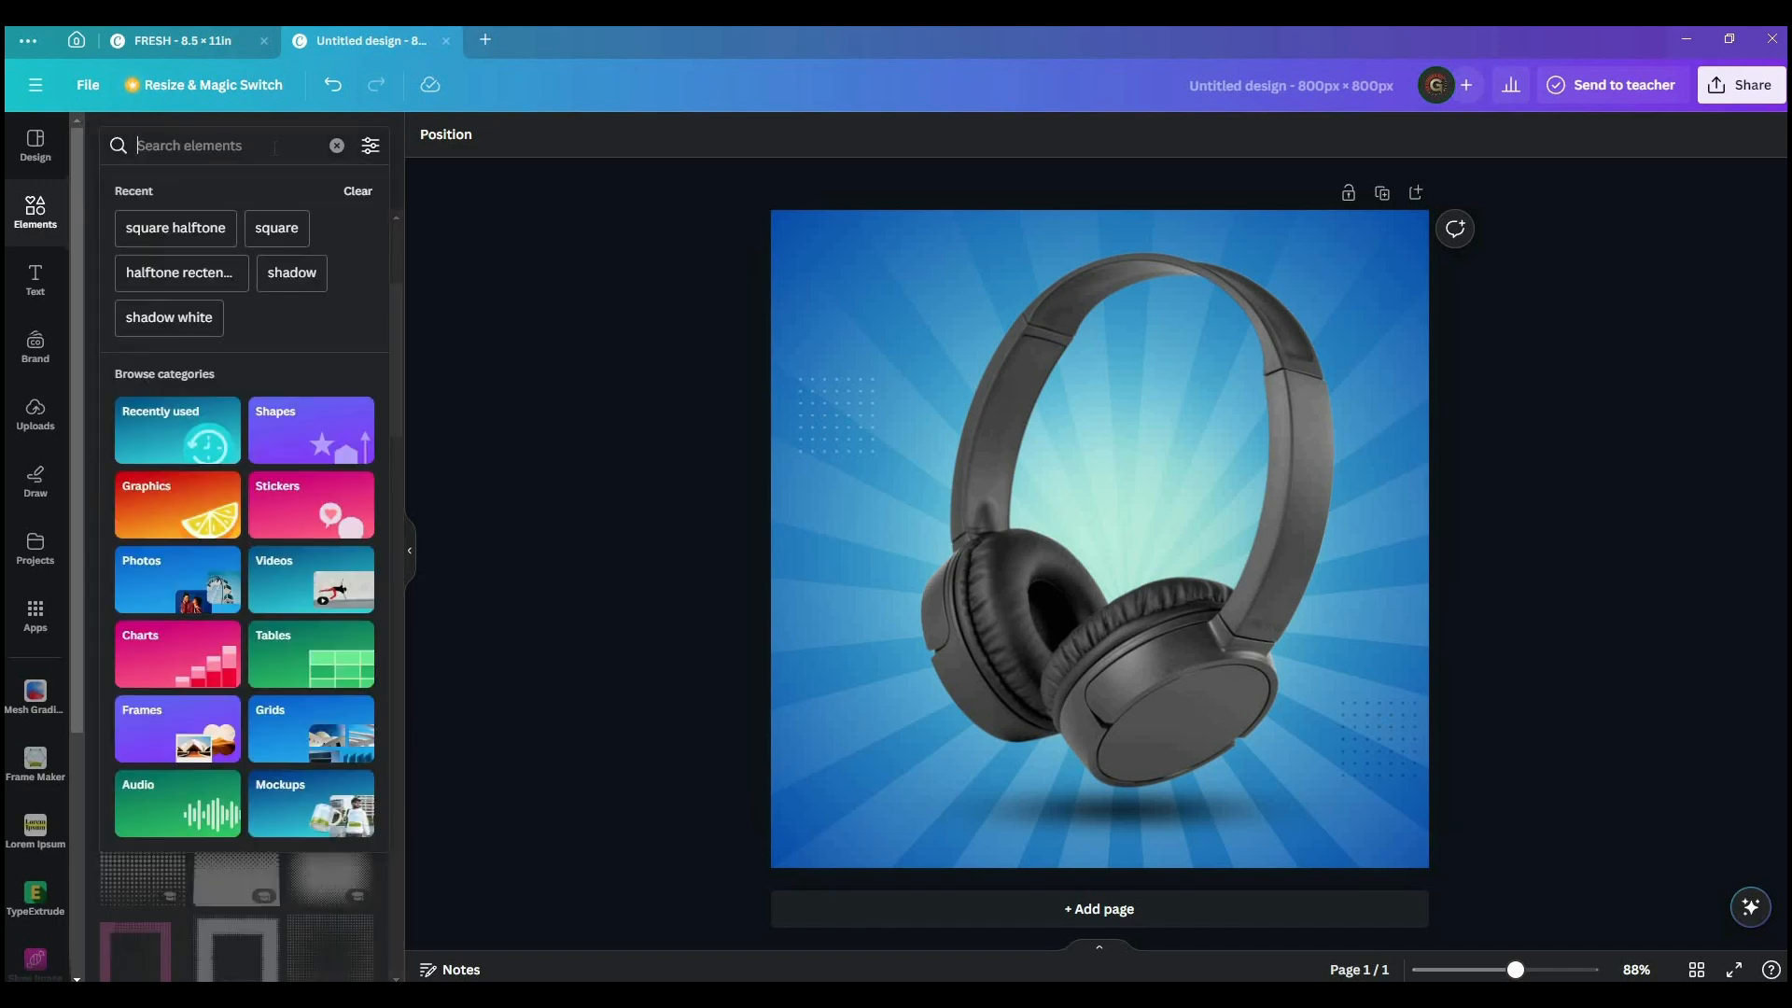
text(offer)
key(Down)
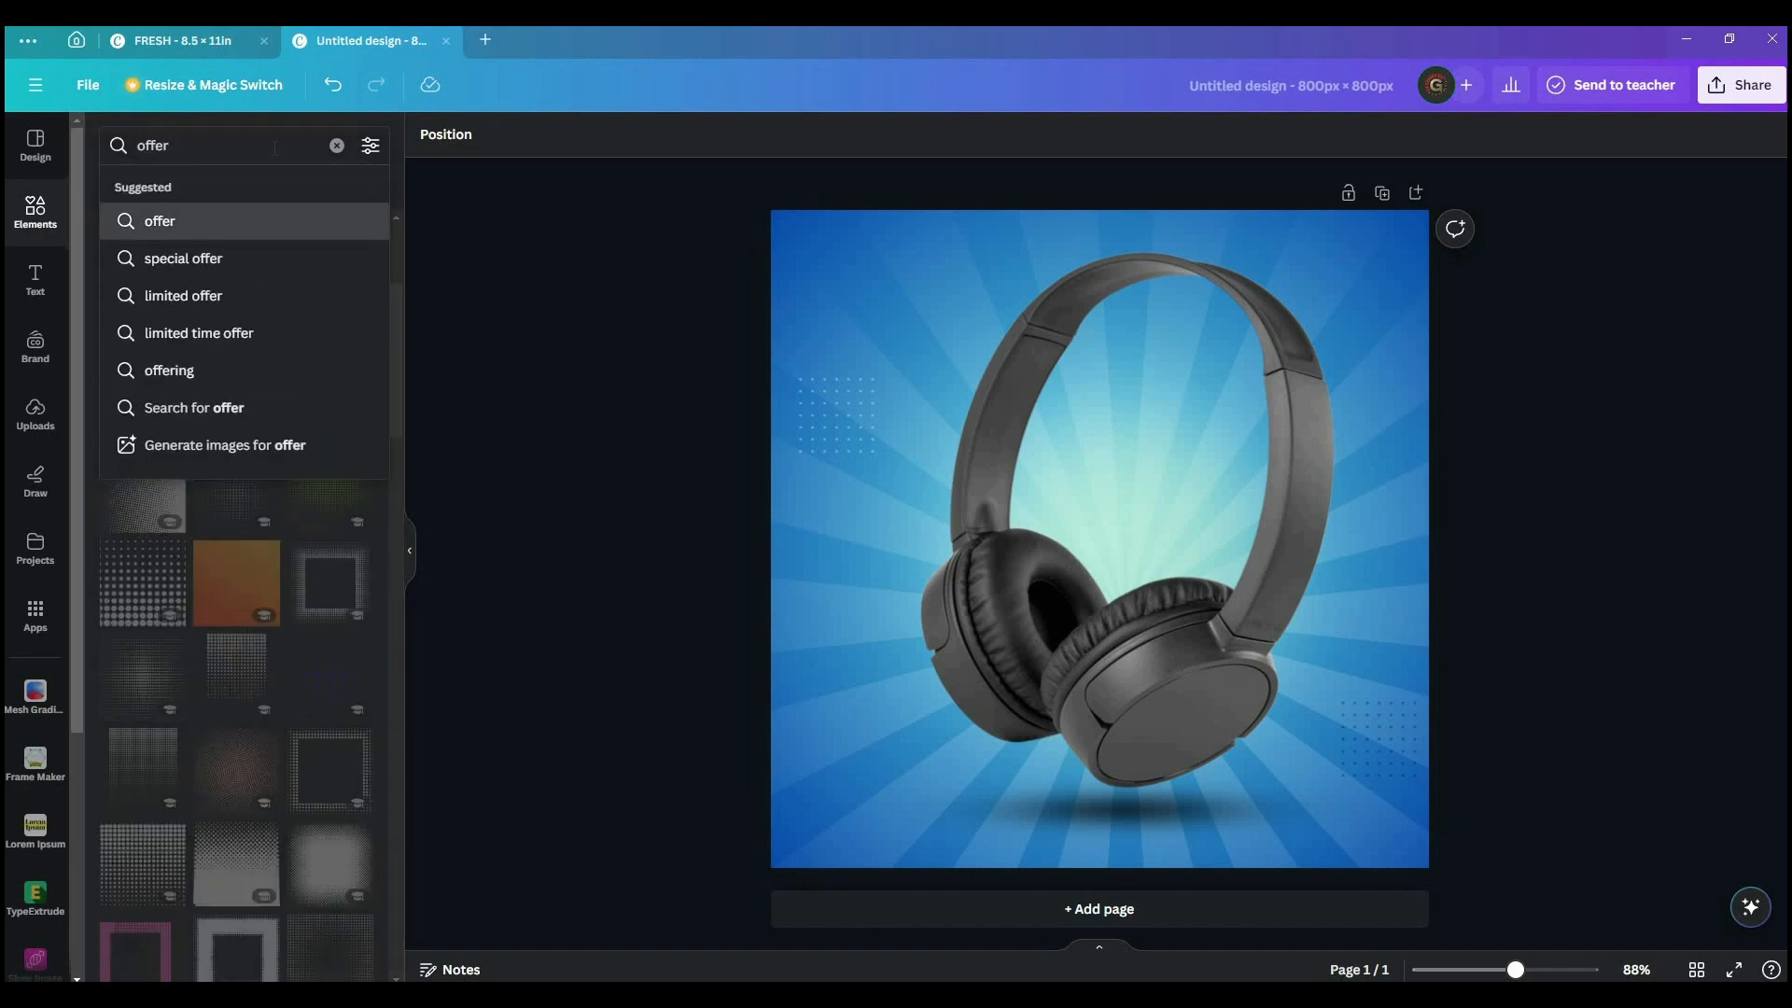
key(Down)
key(Return)
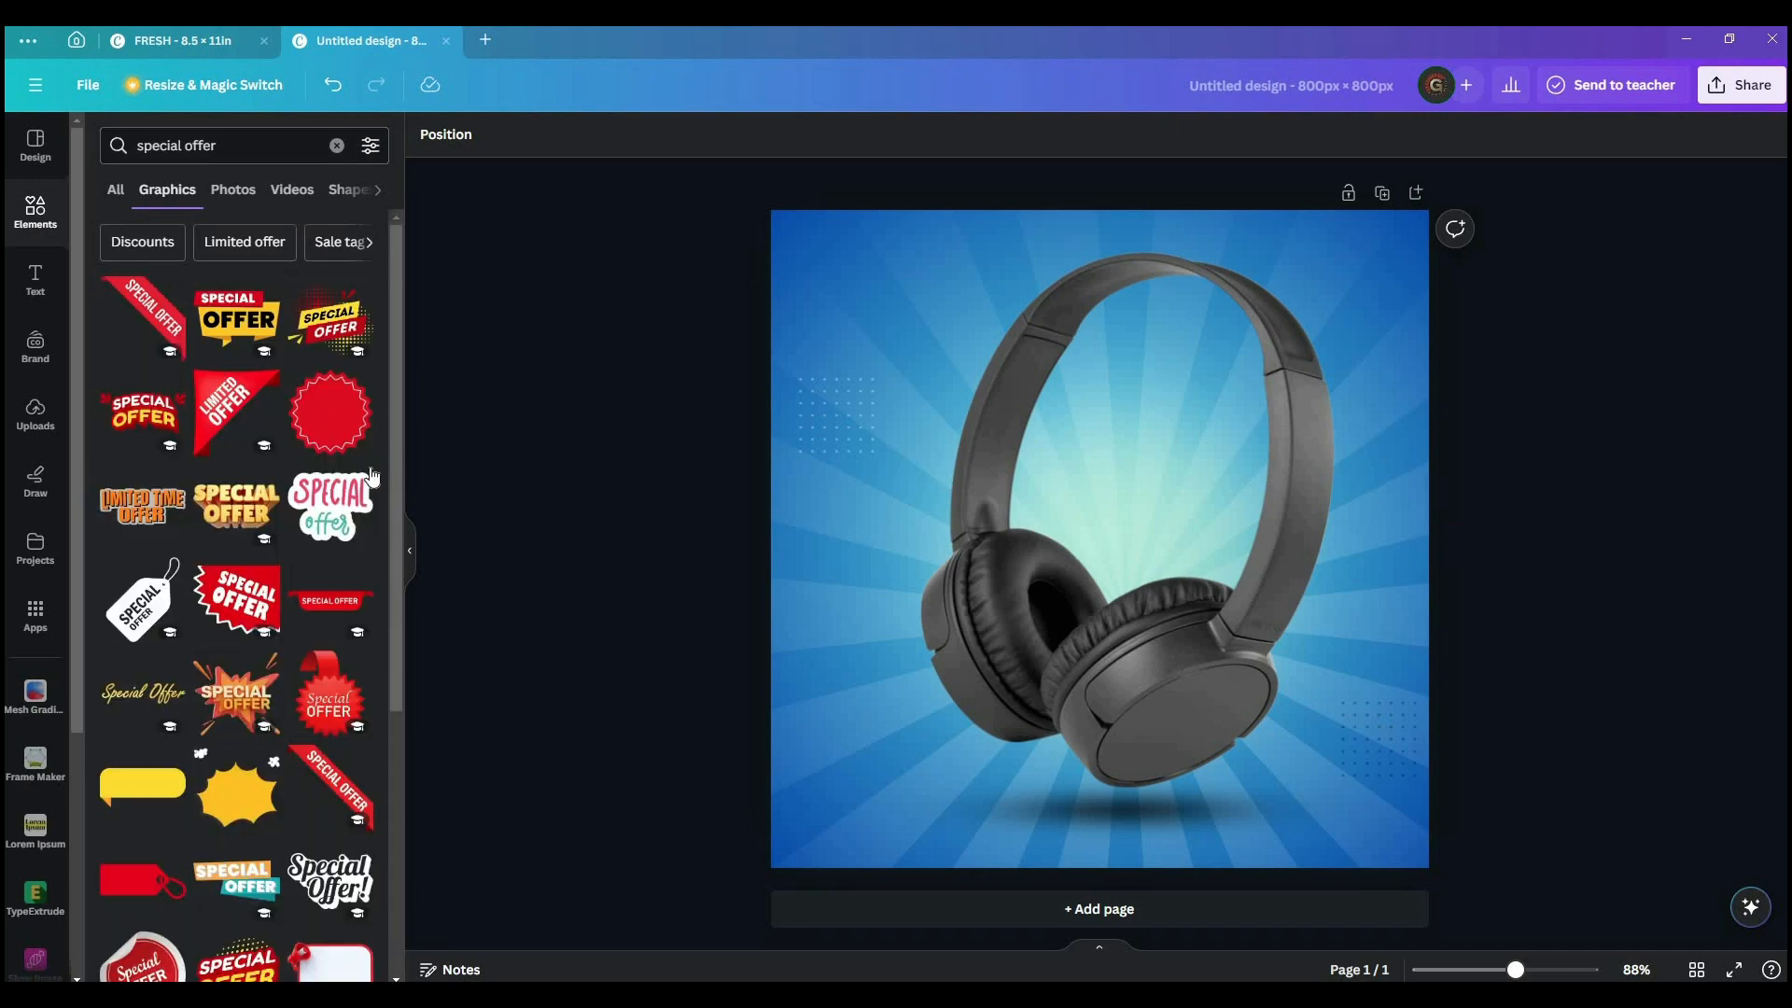
- Add the round red "Special Offer 50% off" stamp and place it in the page's upper-right area
scroll(321, 463, down, 10)
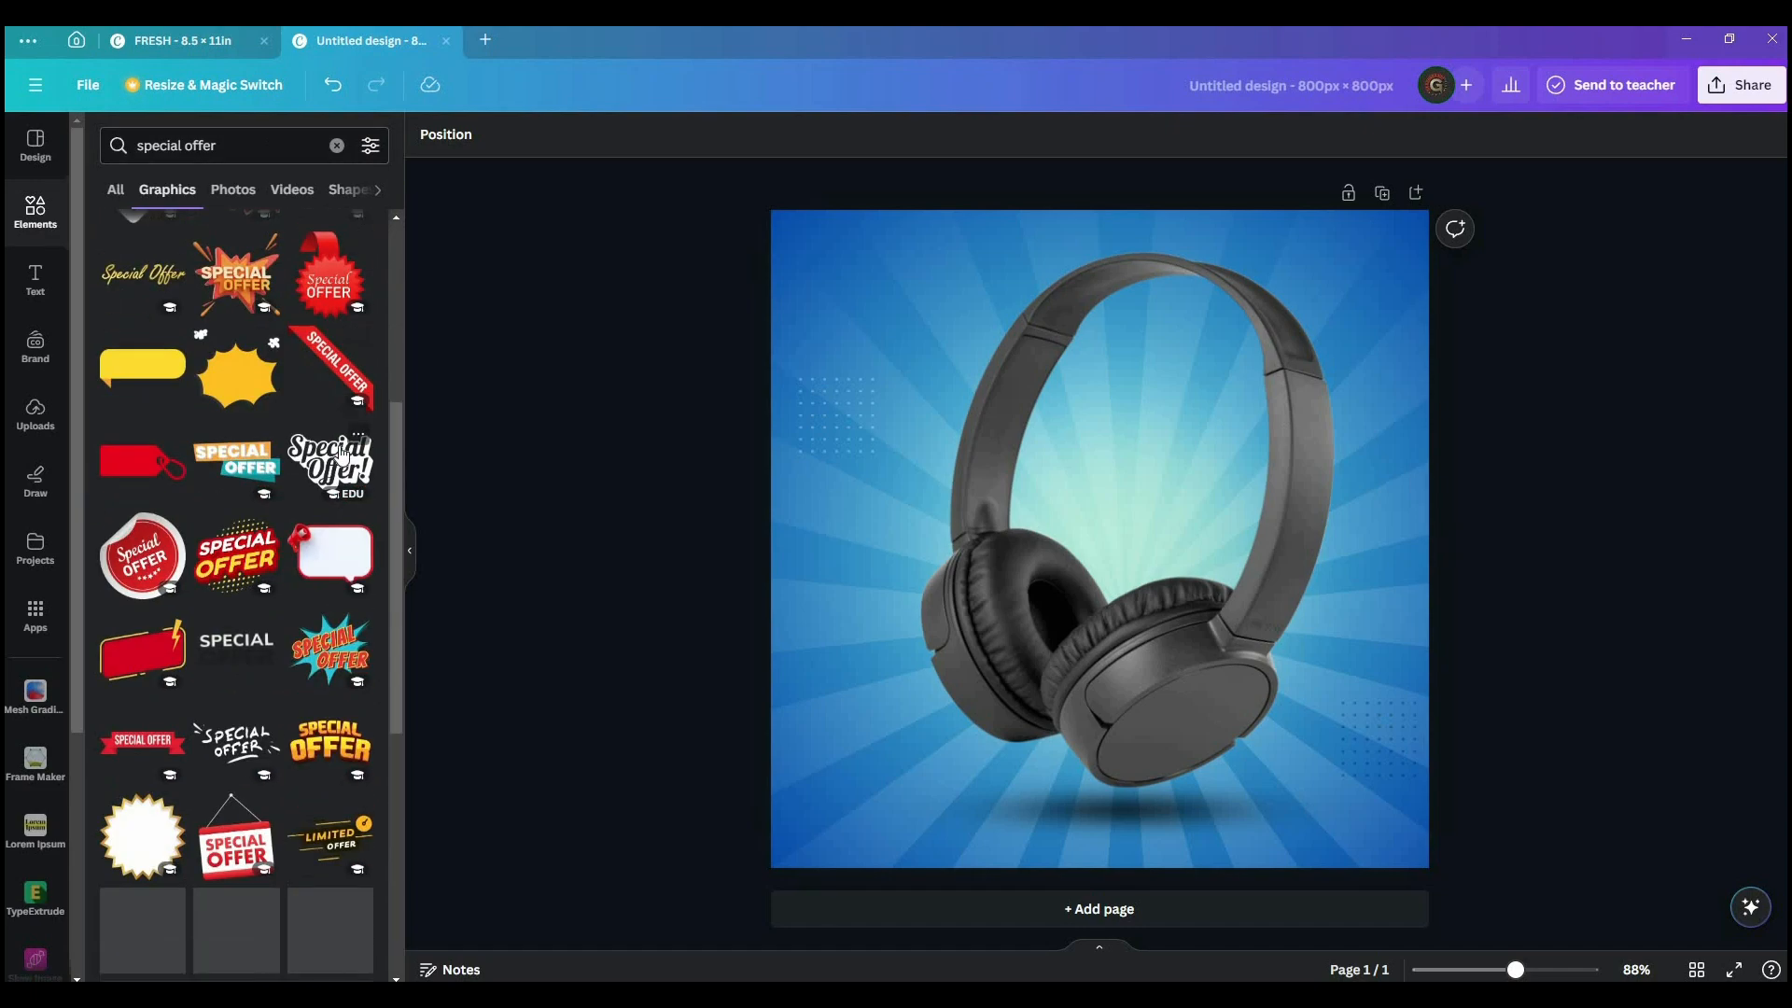
scroll(344, 454, down, 2)
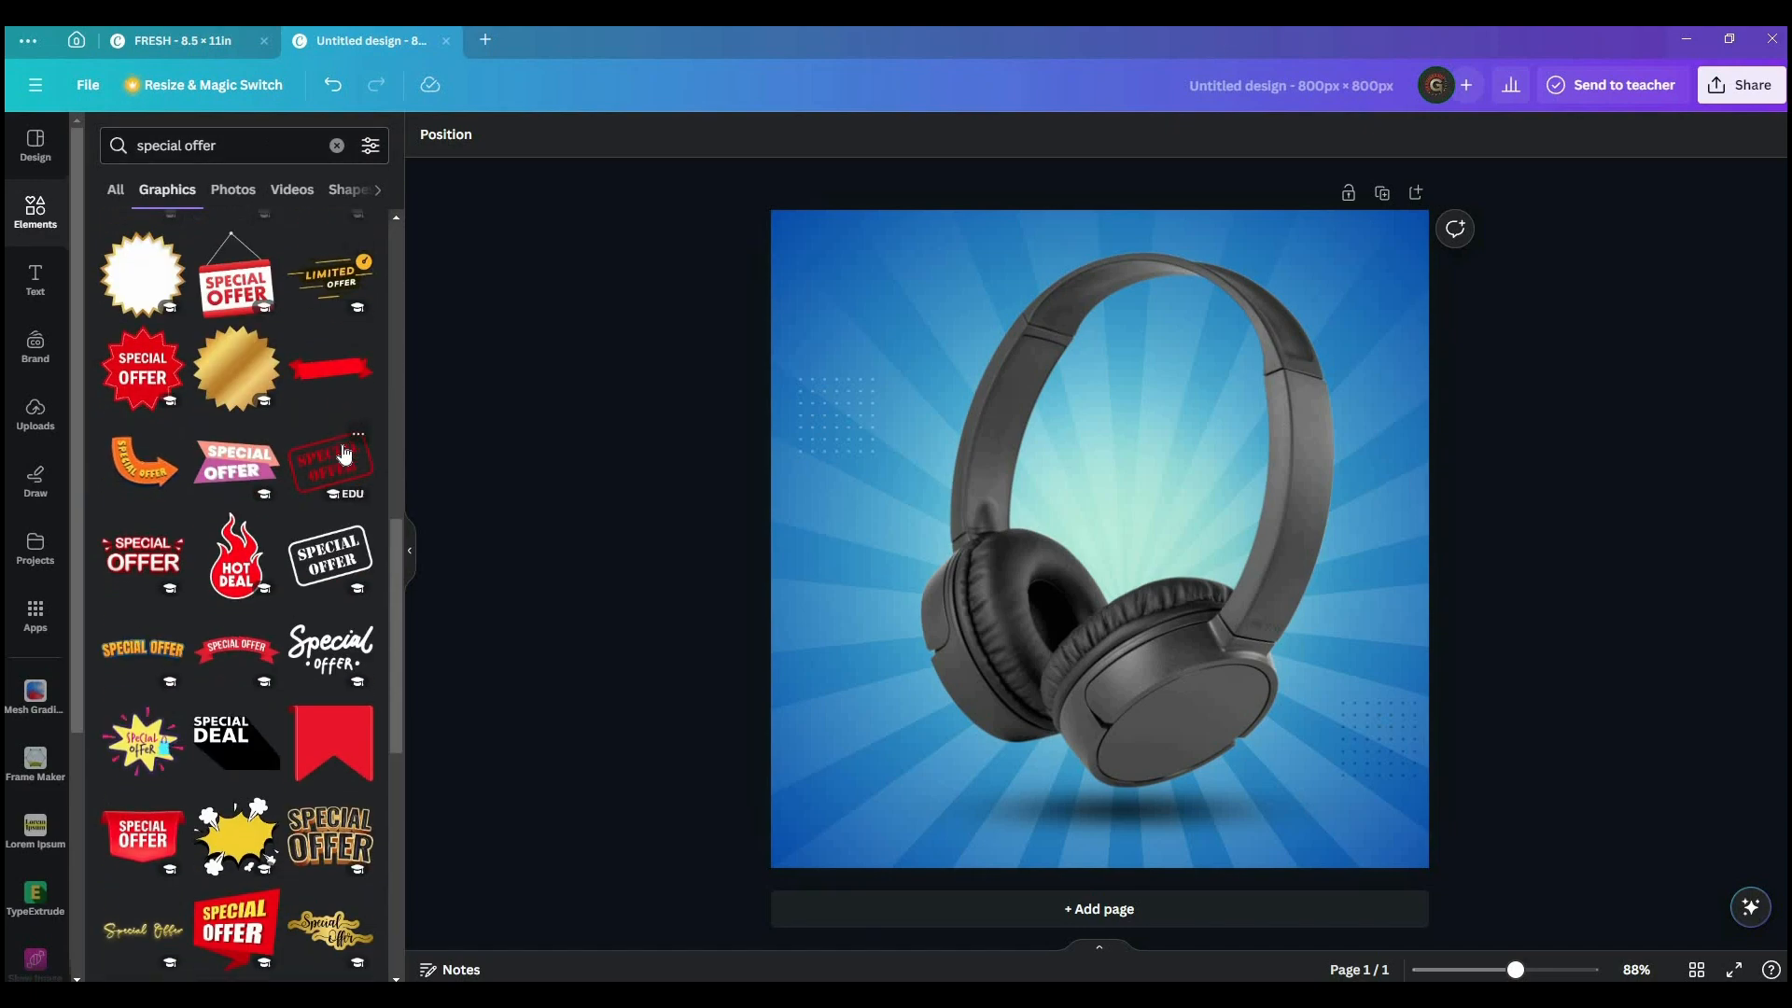
scroll(345, 454, down, 6)
scroll(344, 454, up, 3)
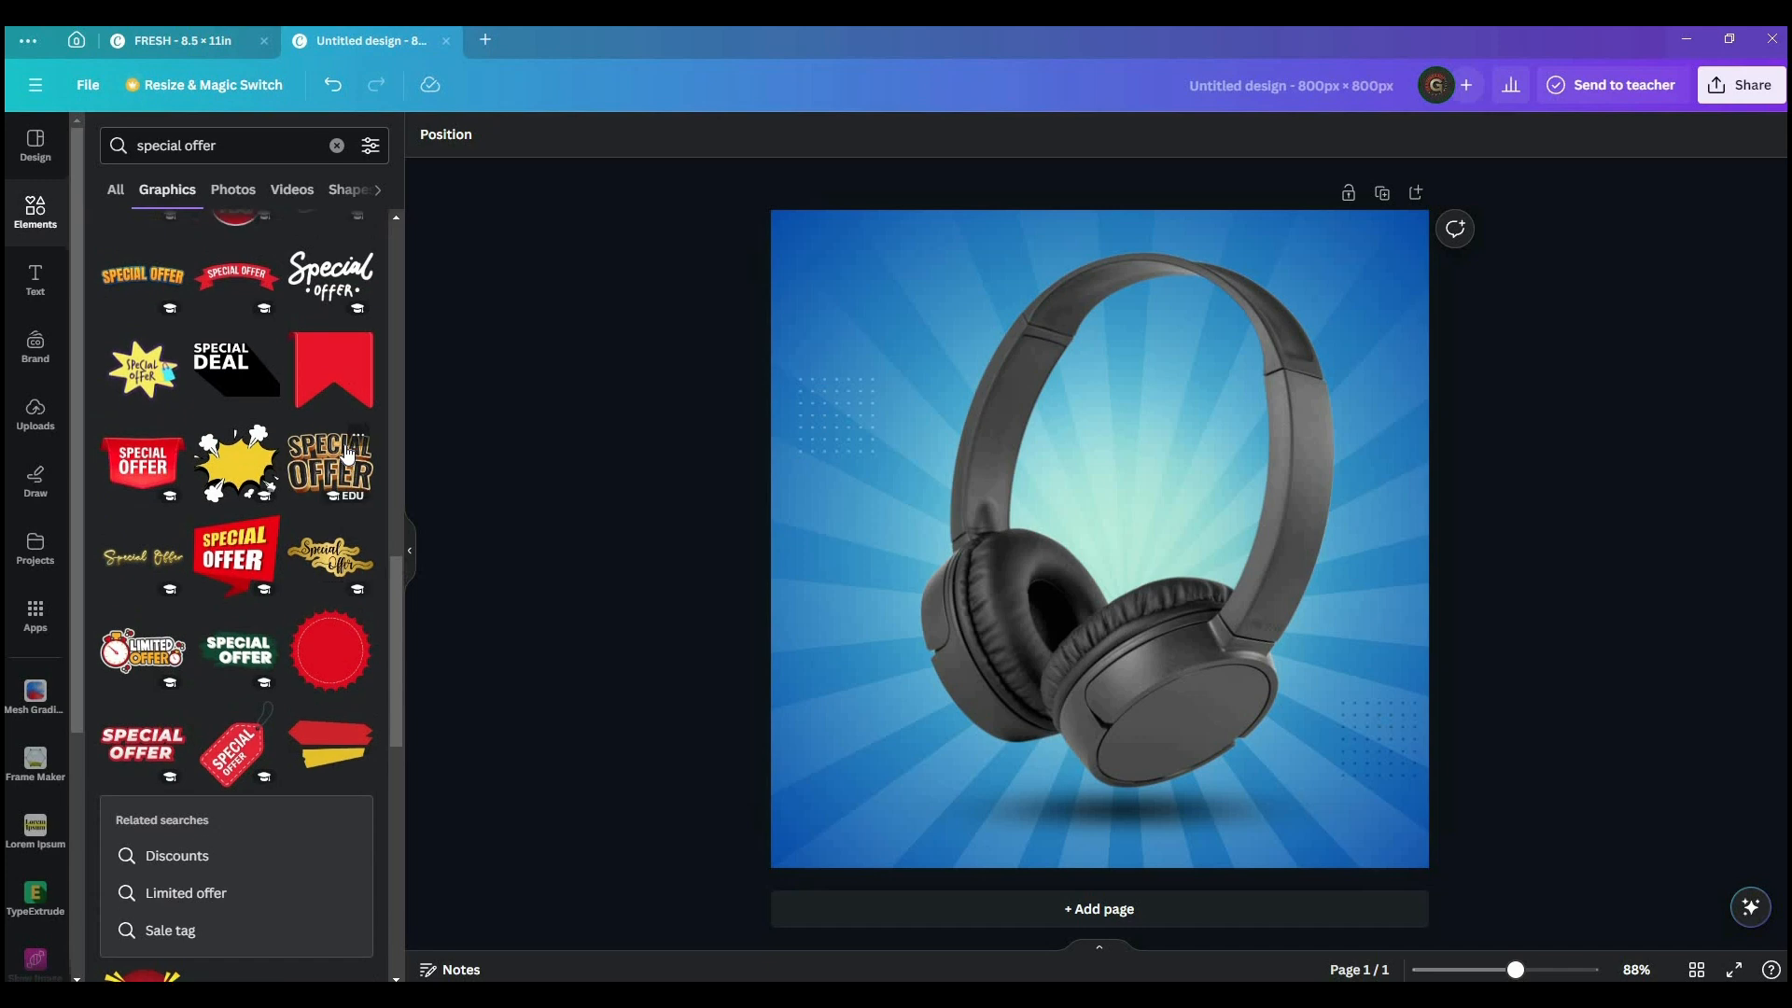
scroll(346, 453, down, 10)
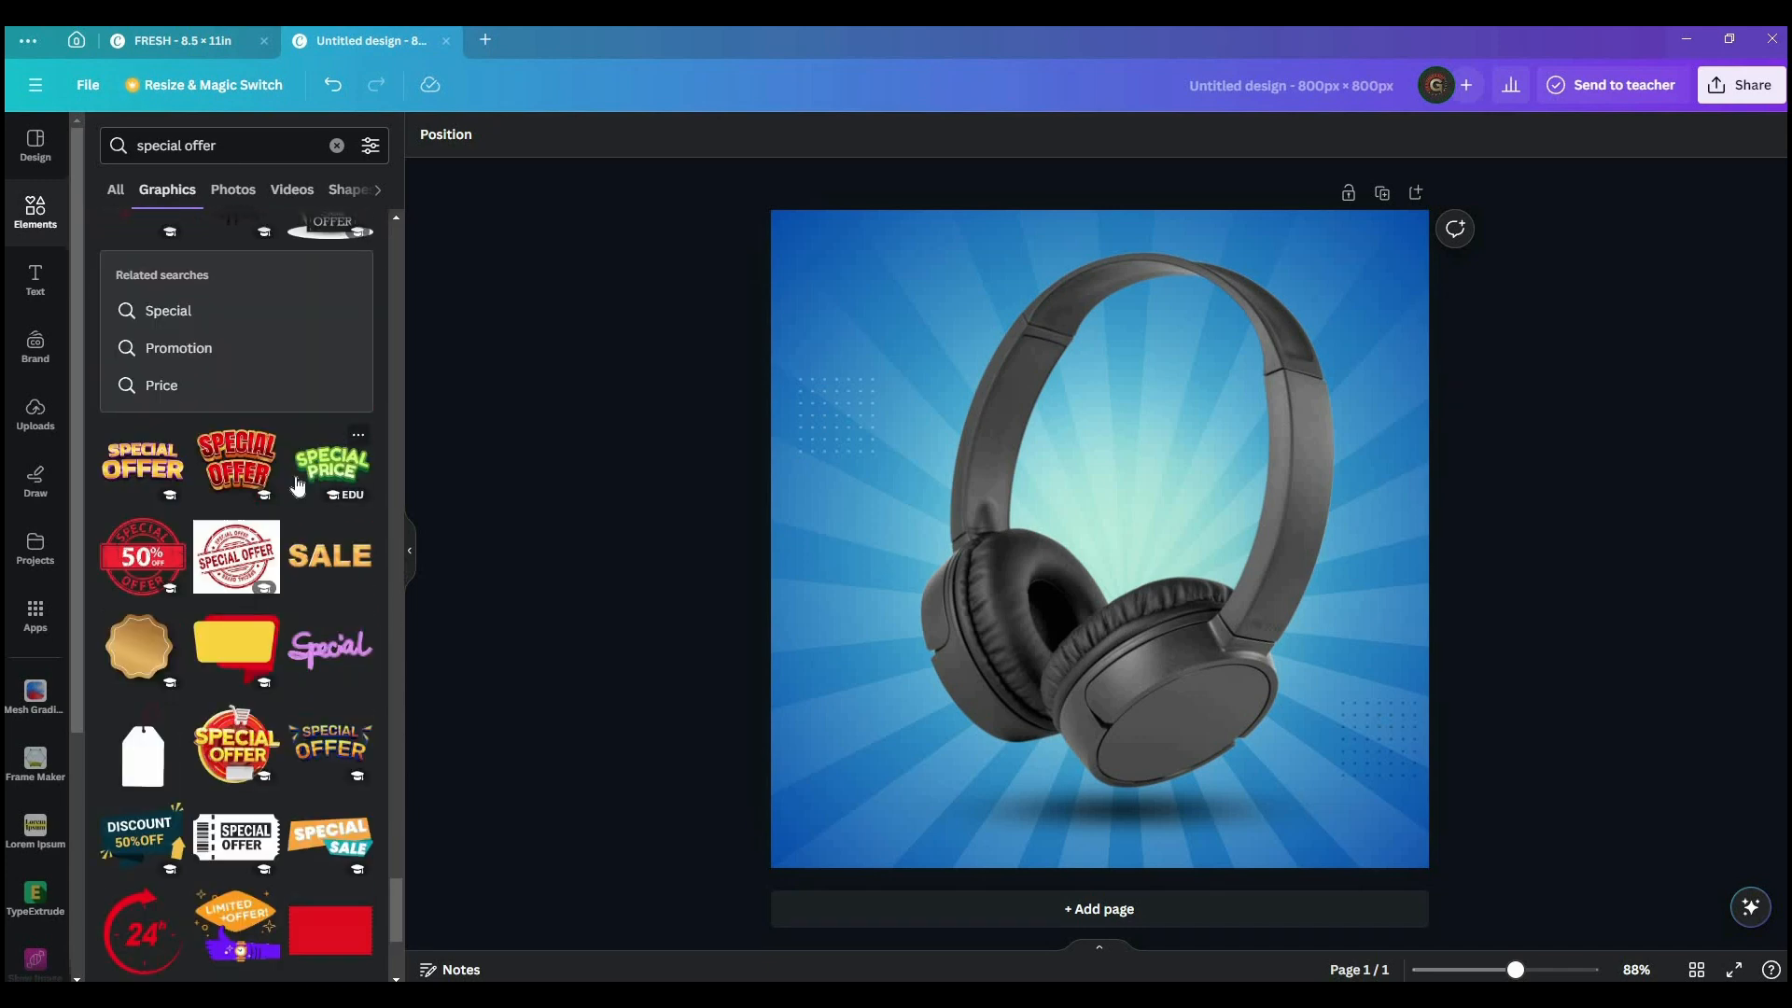
click(157, 545)
drag(1238, 659, 1327, 313)
- Change the offer stamp's red to golden yellow, #FFCC00
click(597, 136)
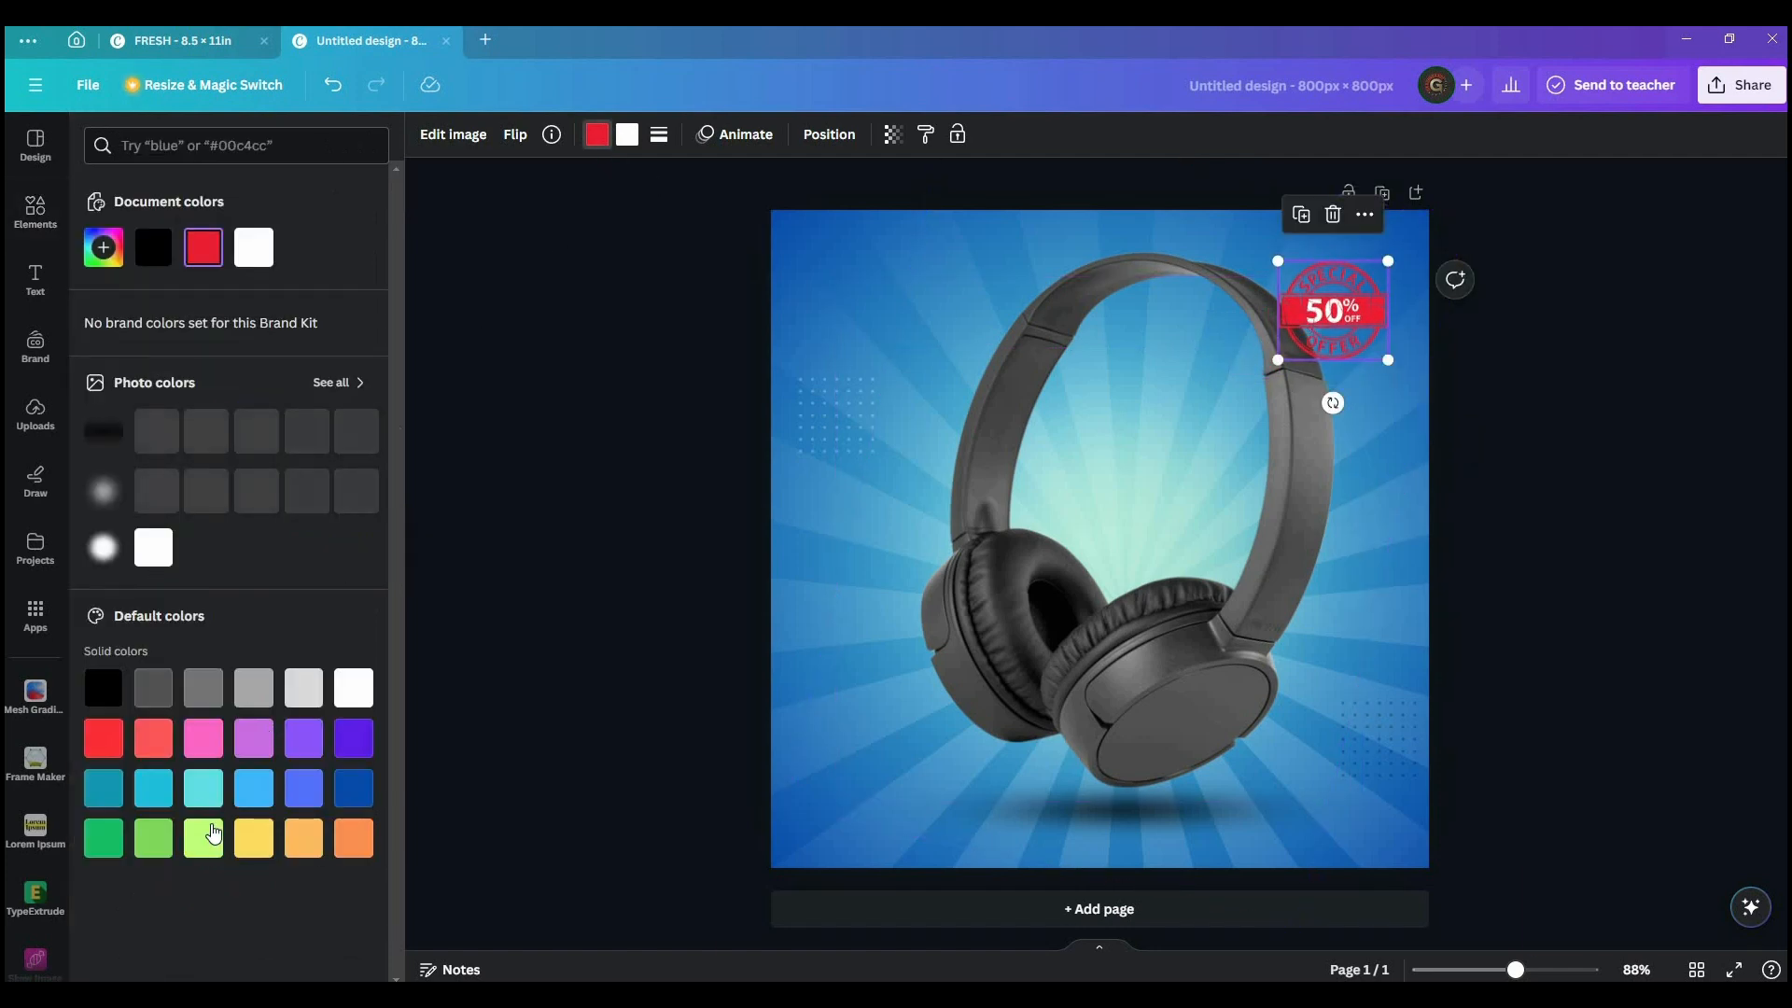
click(258, 844)
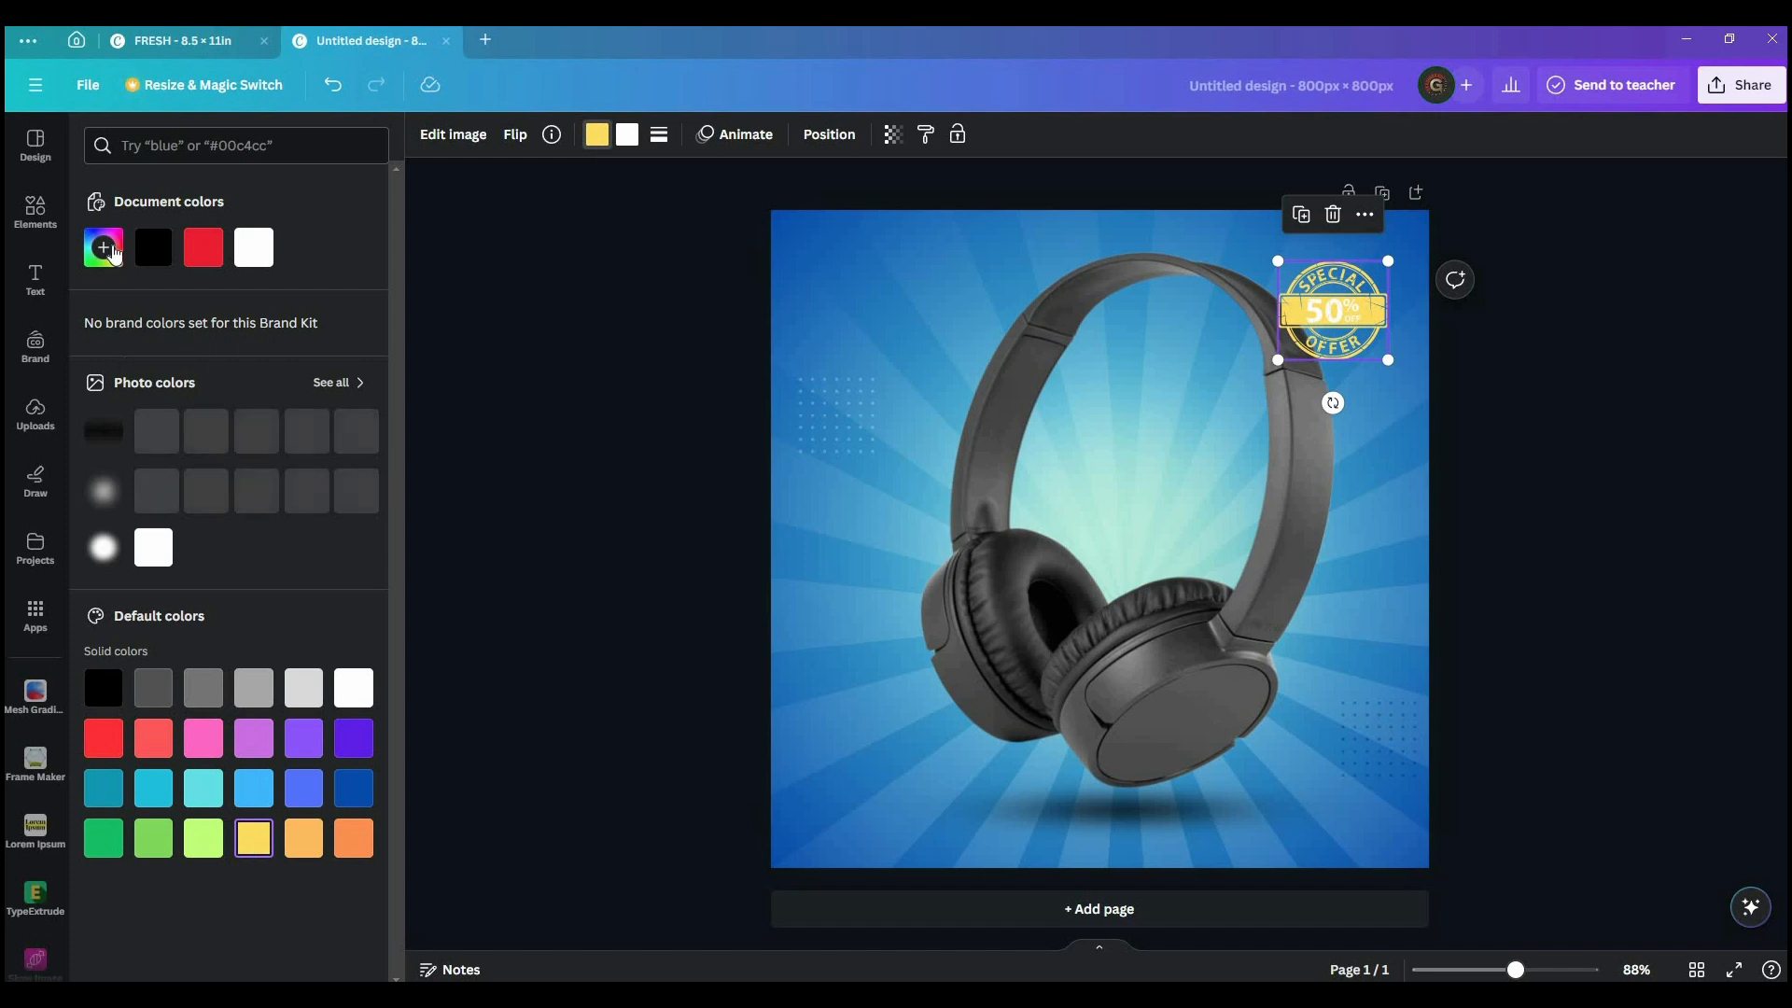
click(103, 247)
drag(329, 295, 372, 285)
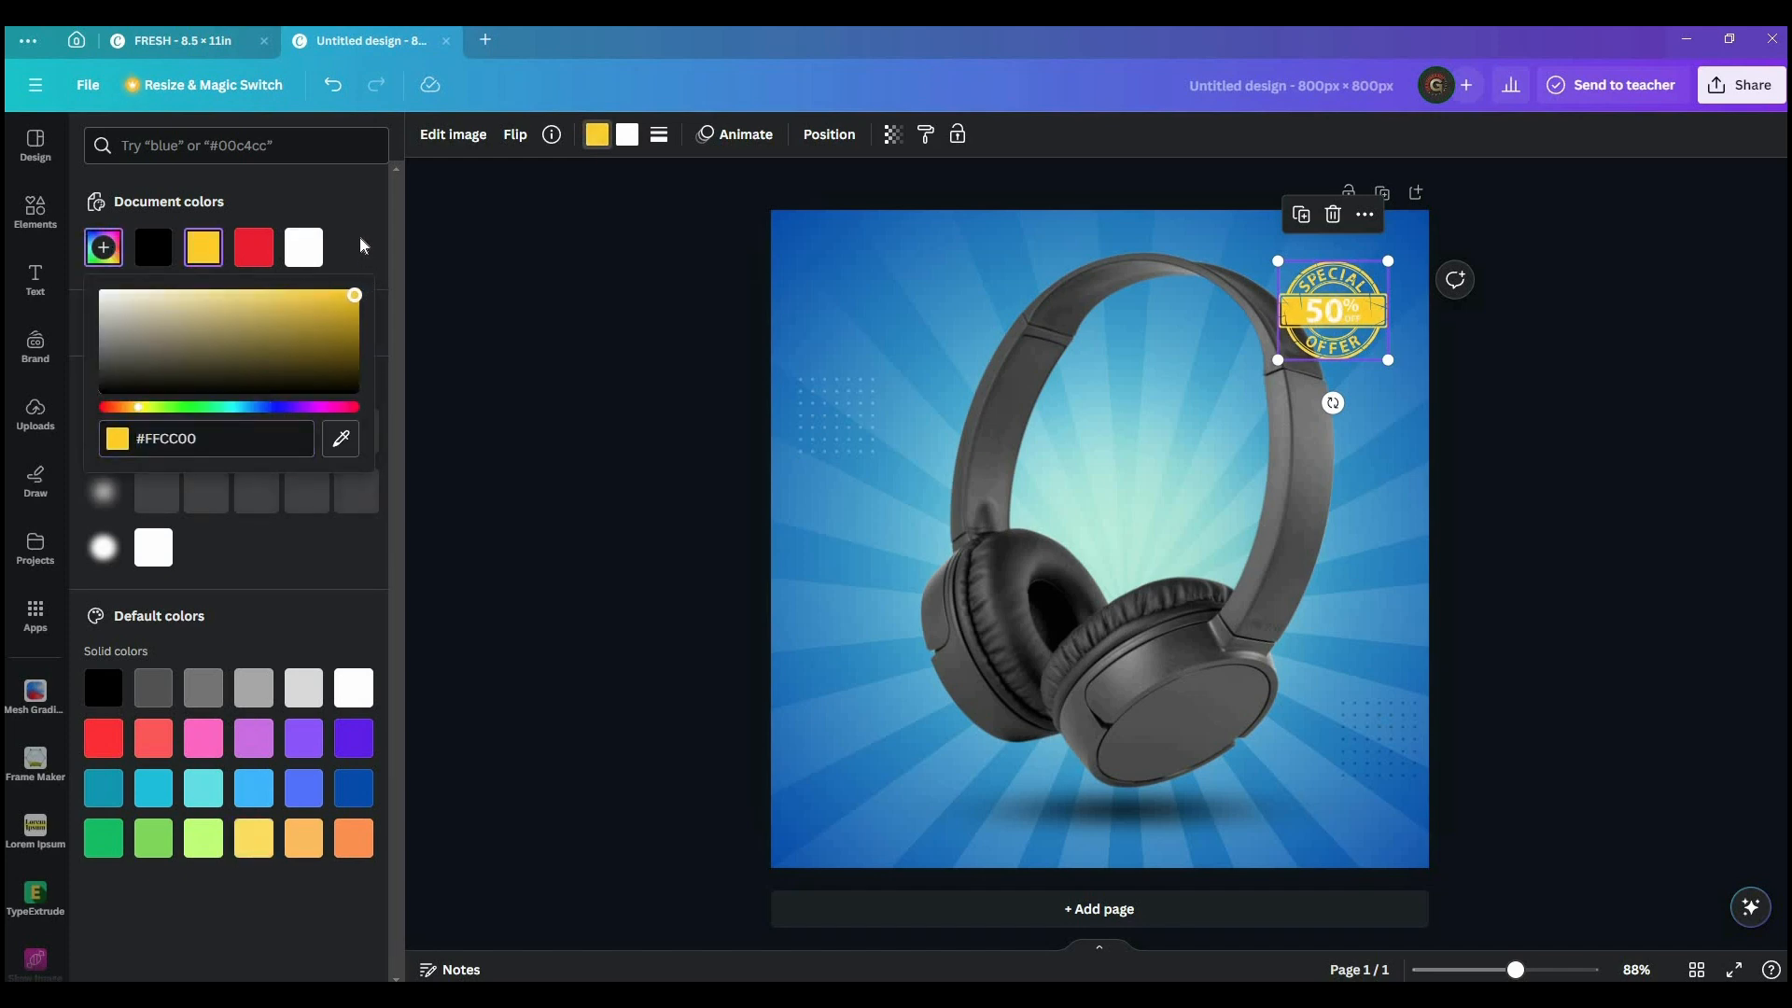
click(361, 239)
- Tilt the offer stamp slightly clockwise and place it in the page's upper-right corner, clear of the headband
drag(1281, 359, 1246, 385)
drag(1311, 326, 1321, 620)
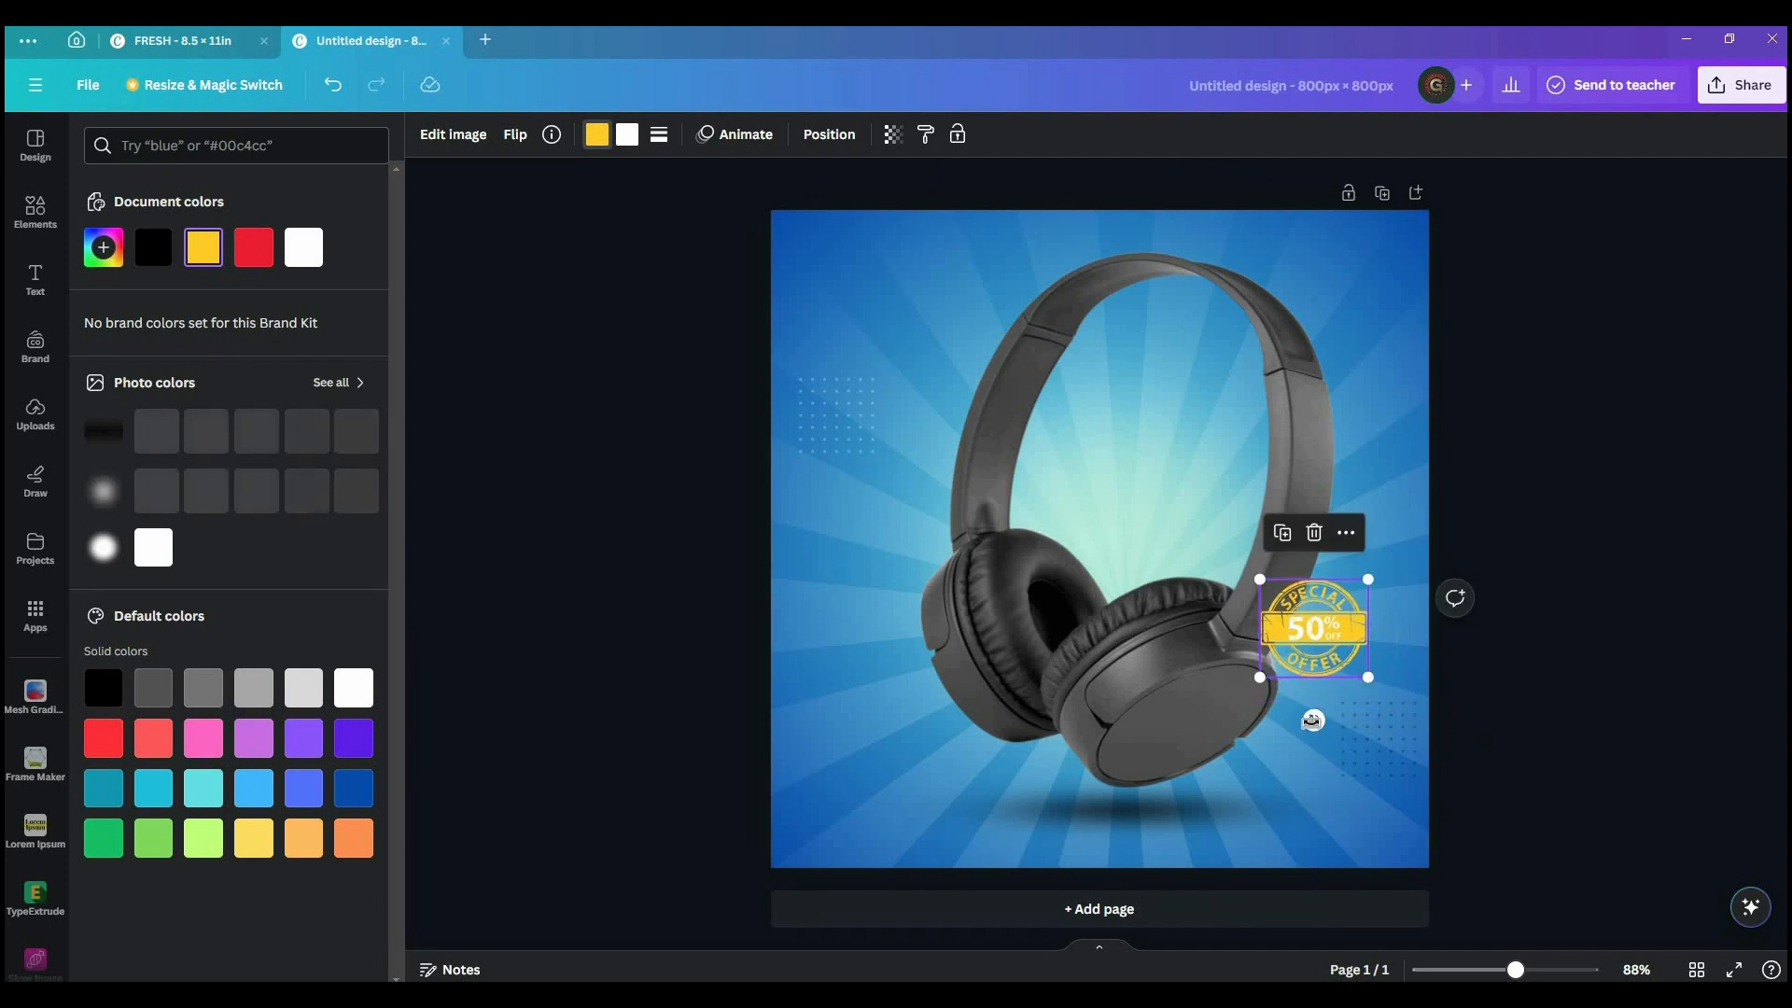
drag(1312, 712, 1292, 704)
drag(1311, 624, 1354, 303)
click(1594, 458)
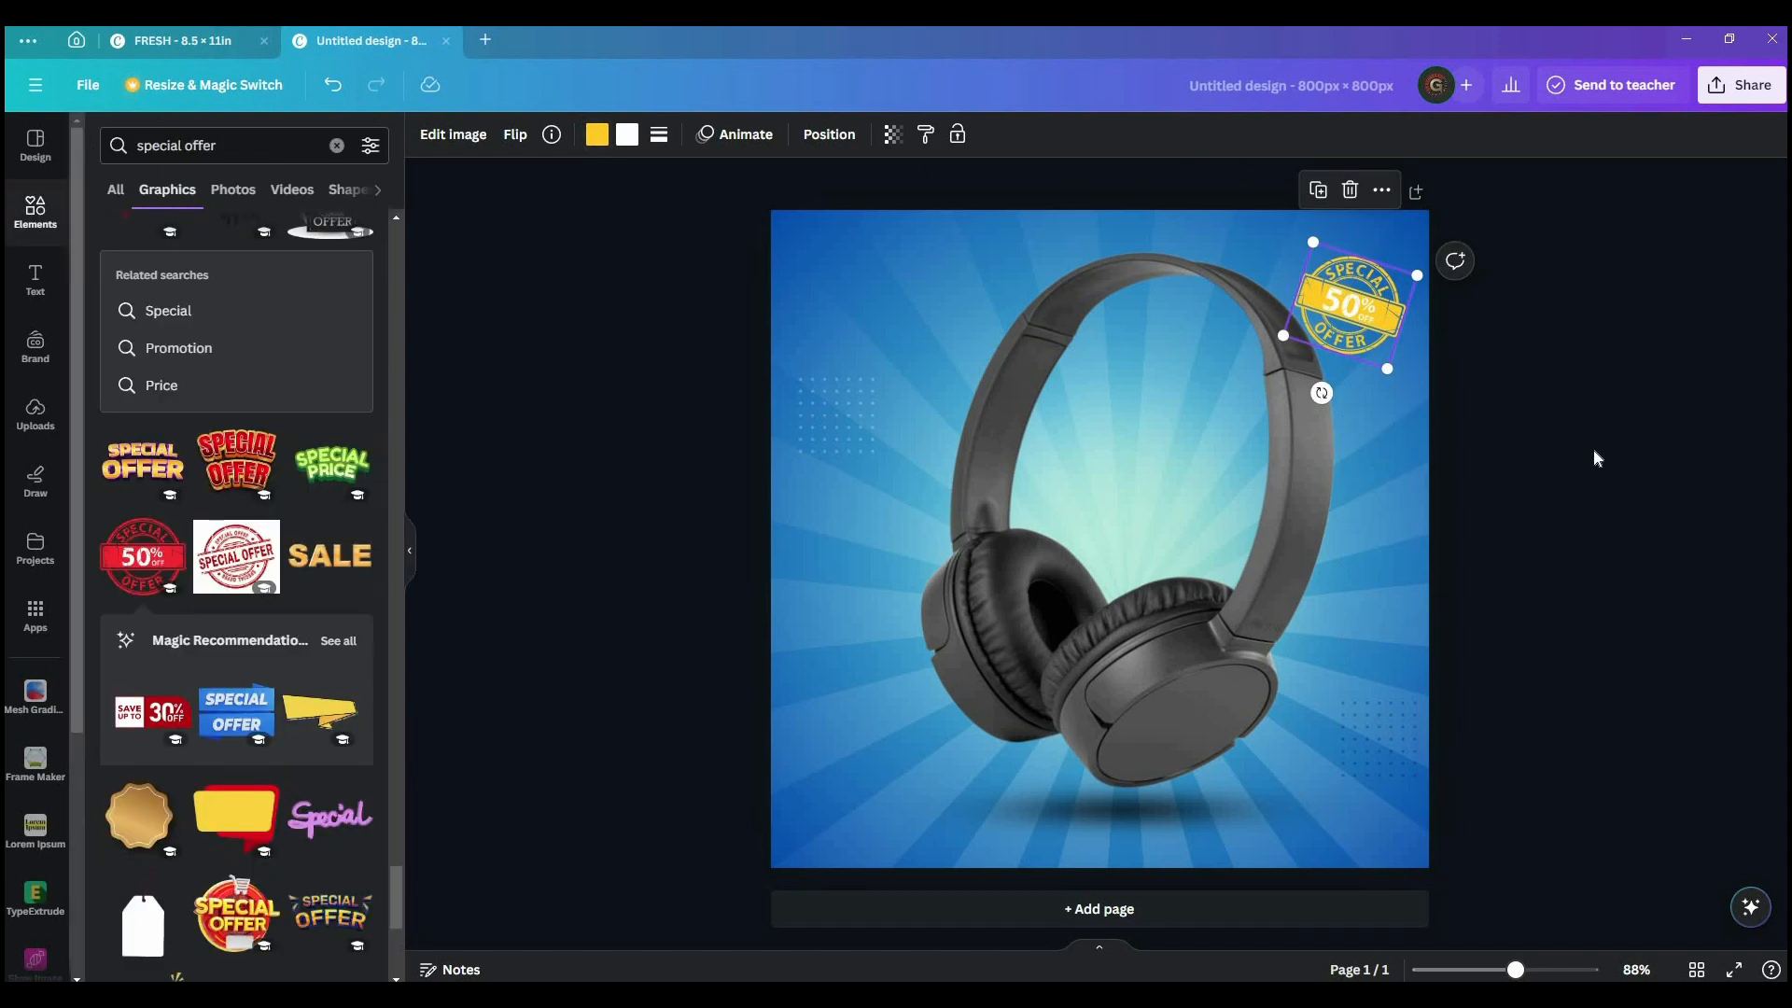
click(1593, 457)
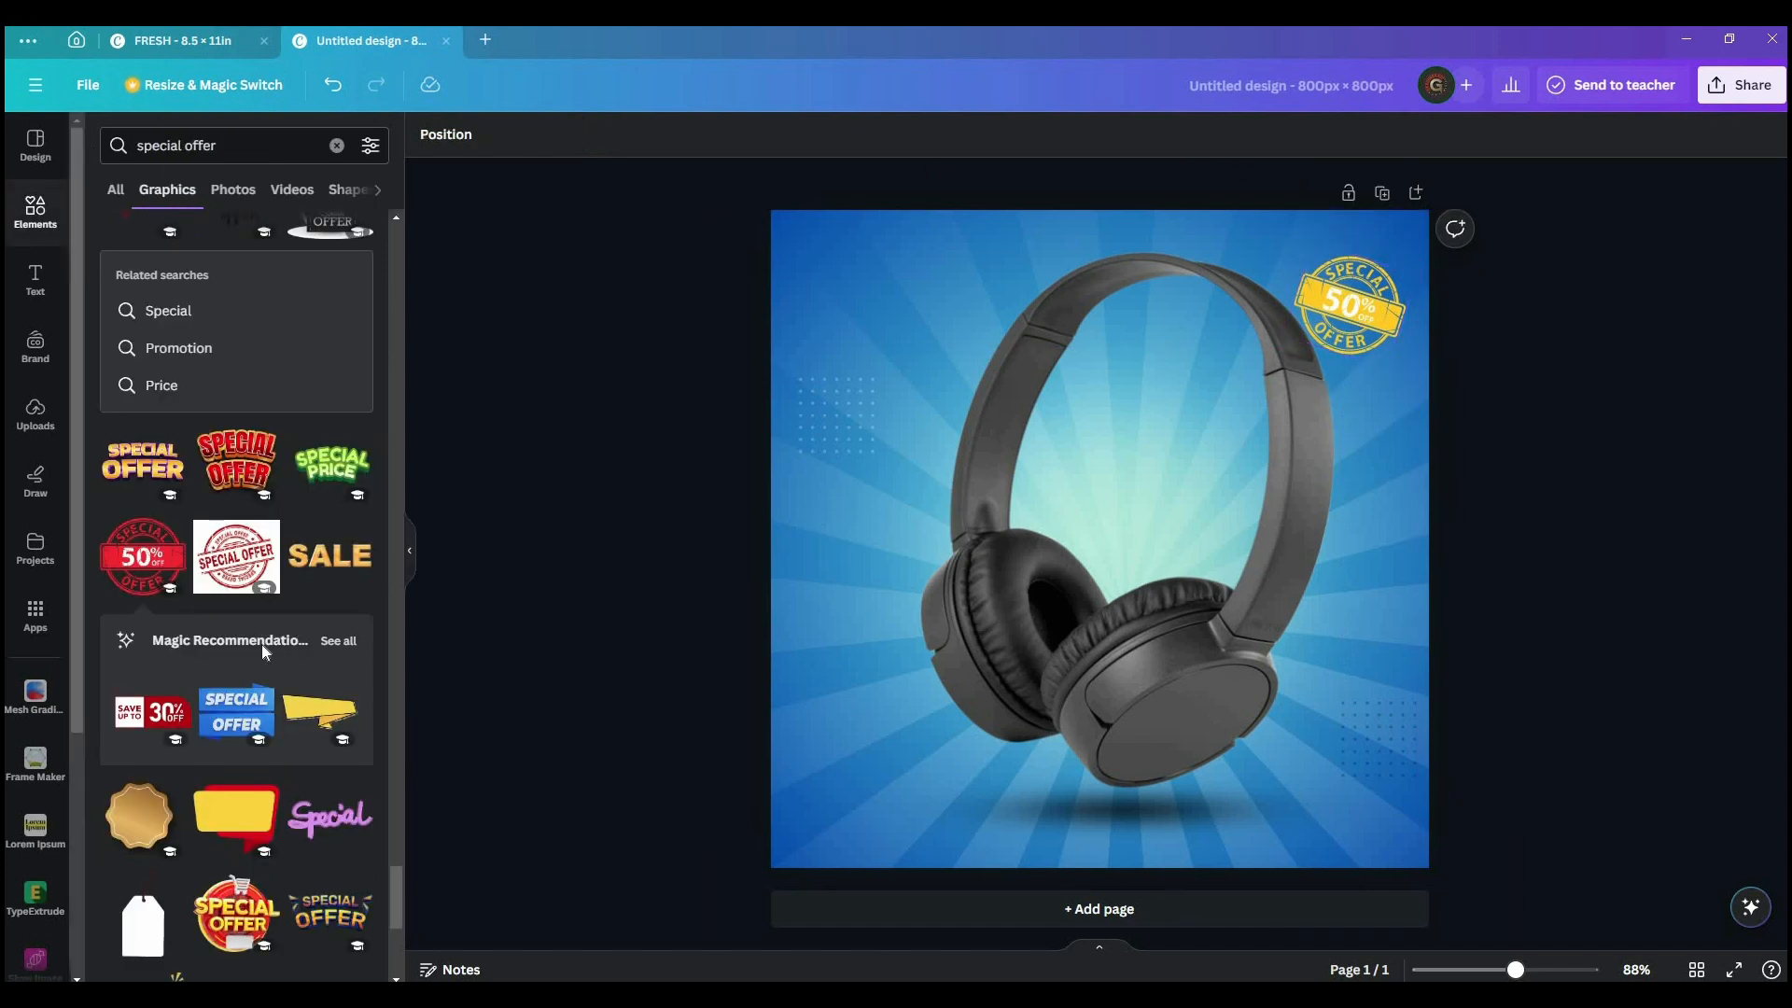
- Search the element graphics for "SHOP NOW"
scroll(263, 591, down, 10)
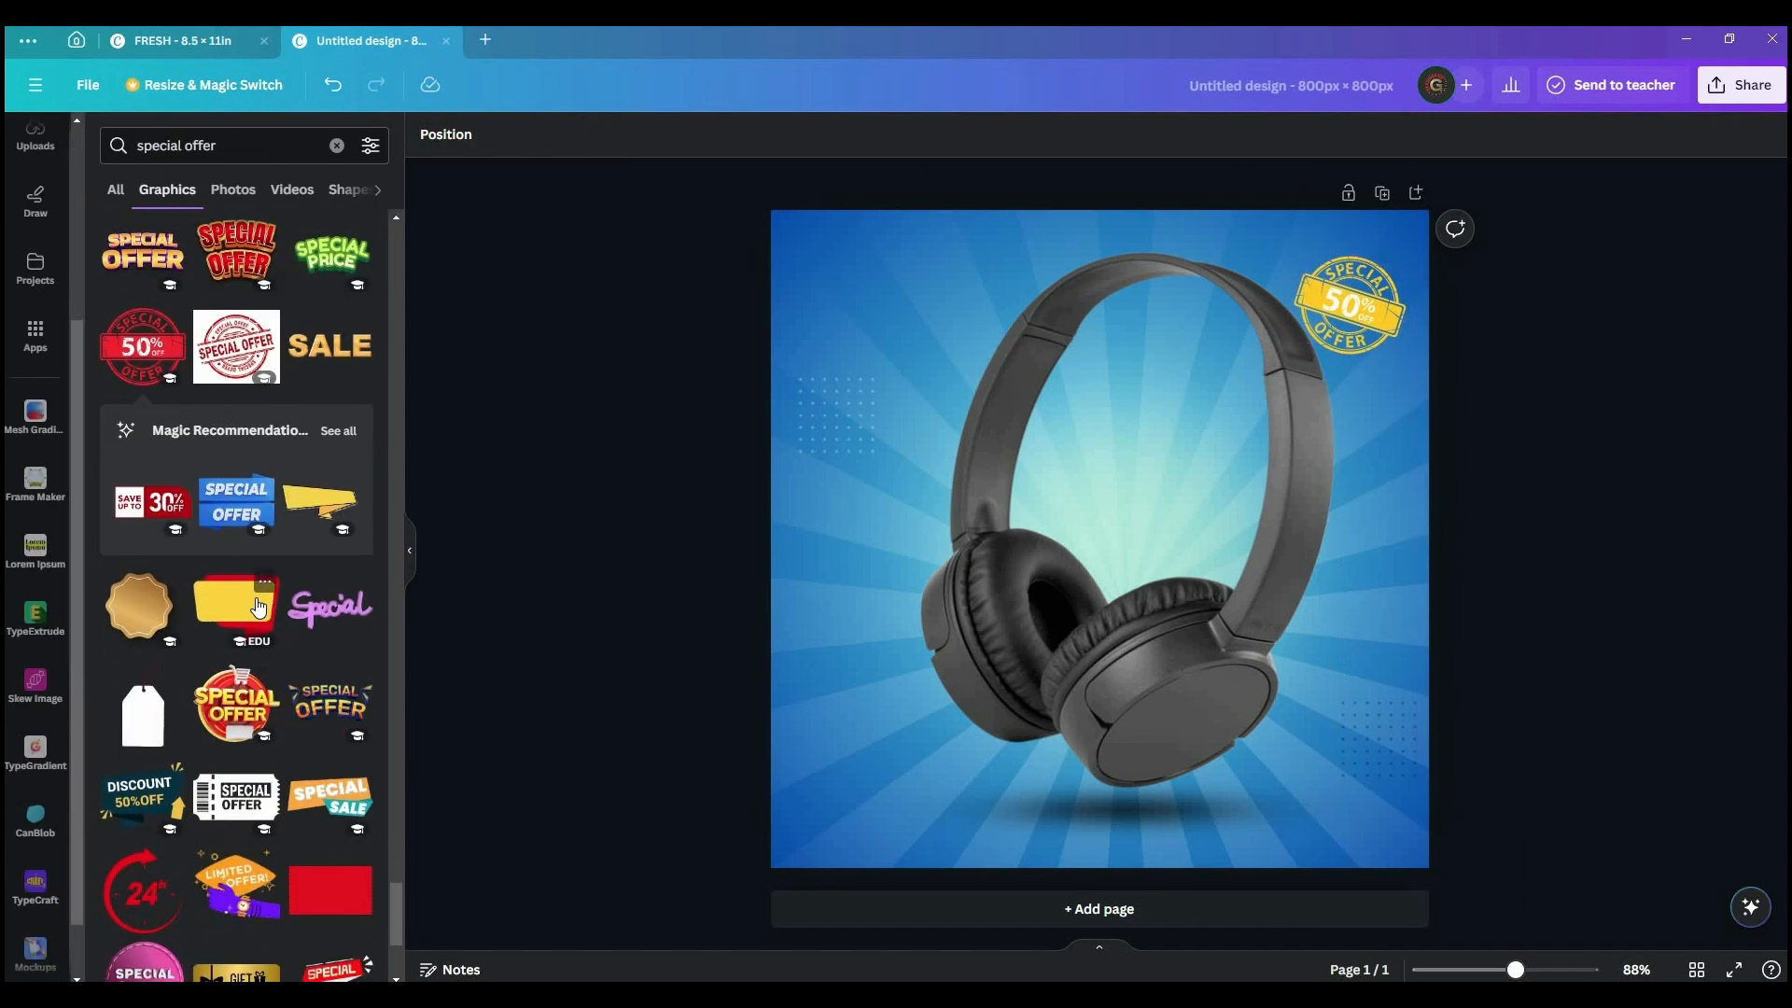
click(242, 147)
key(BackSpace)
text(shi)
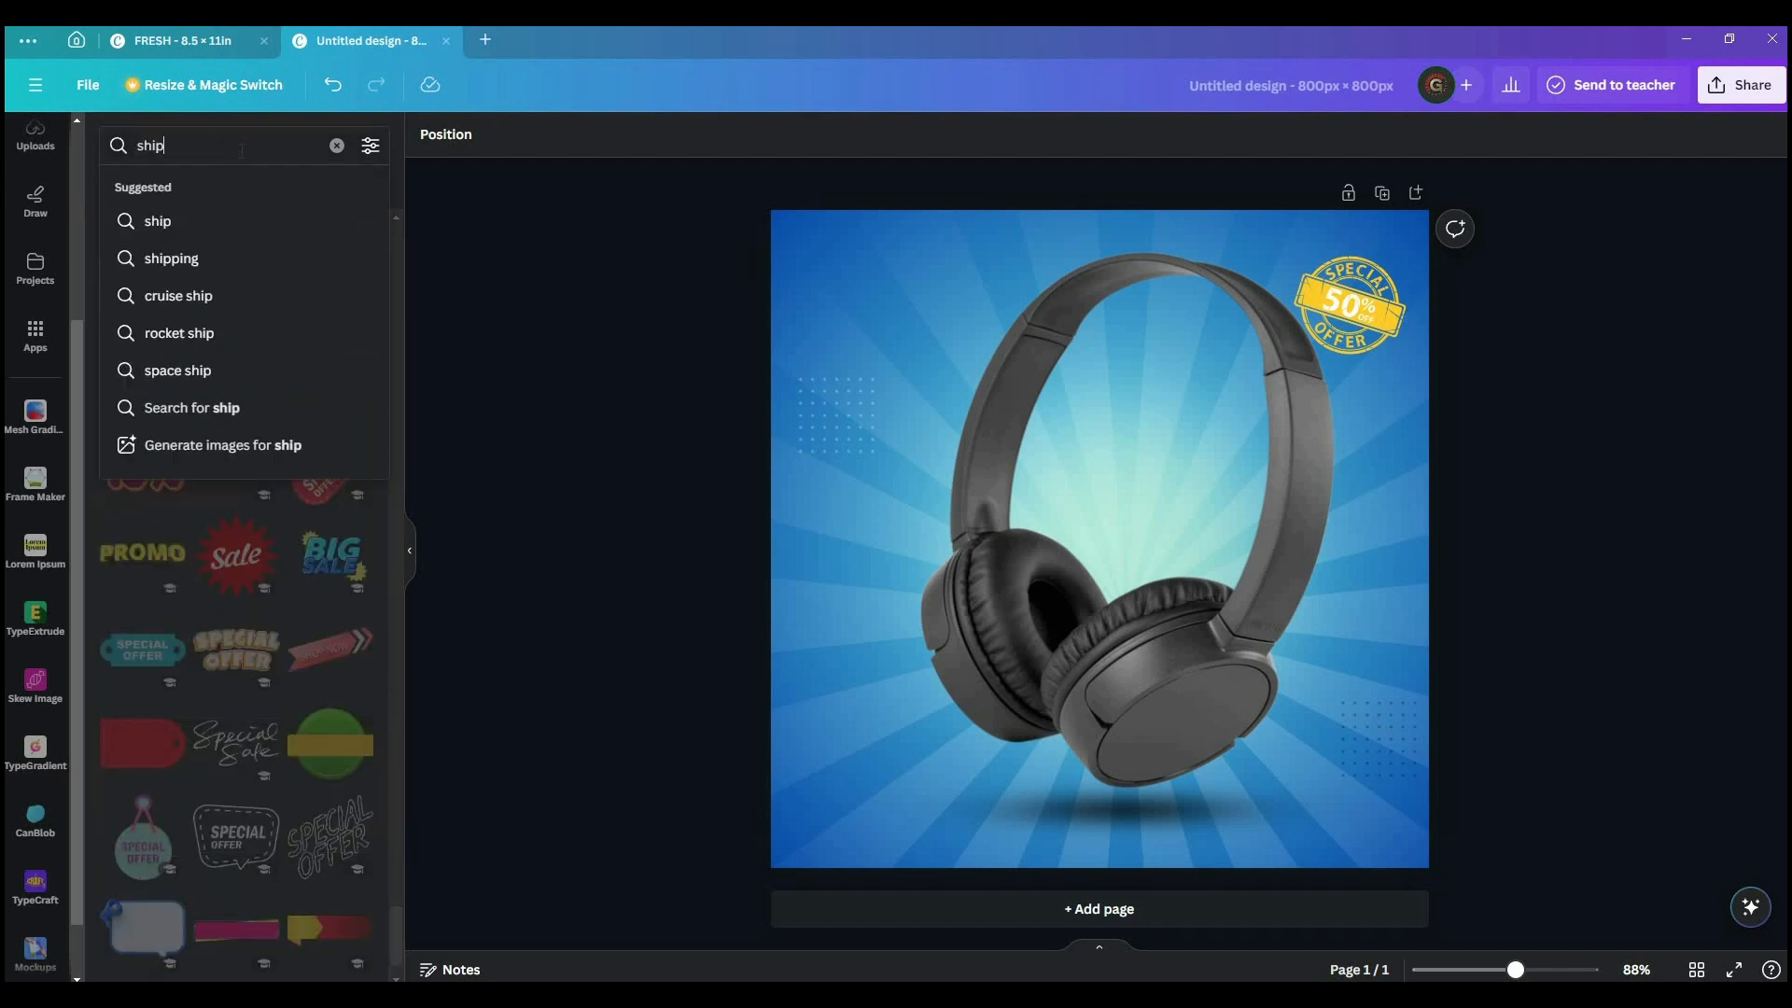
key(BackSpace)
text(o)
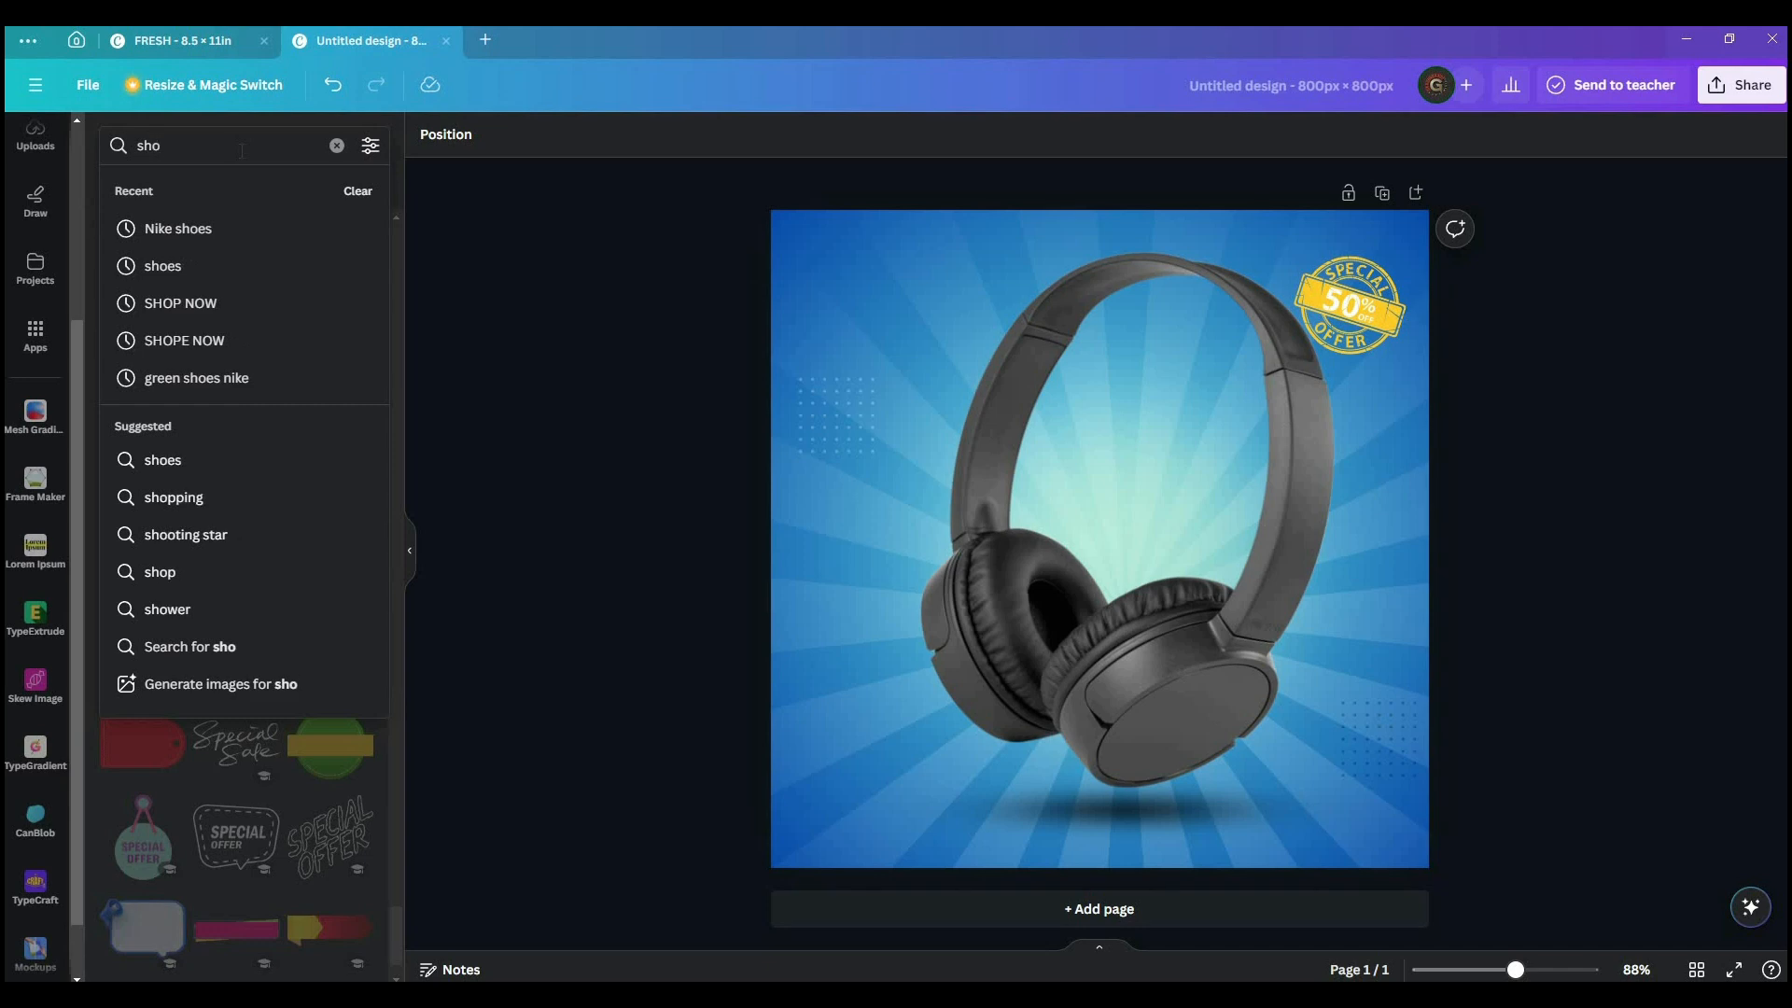
text(p)
key(Down)
key(Return)
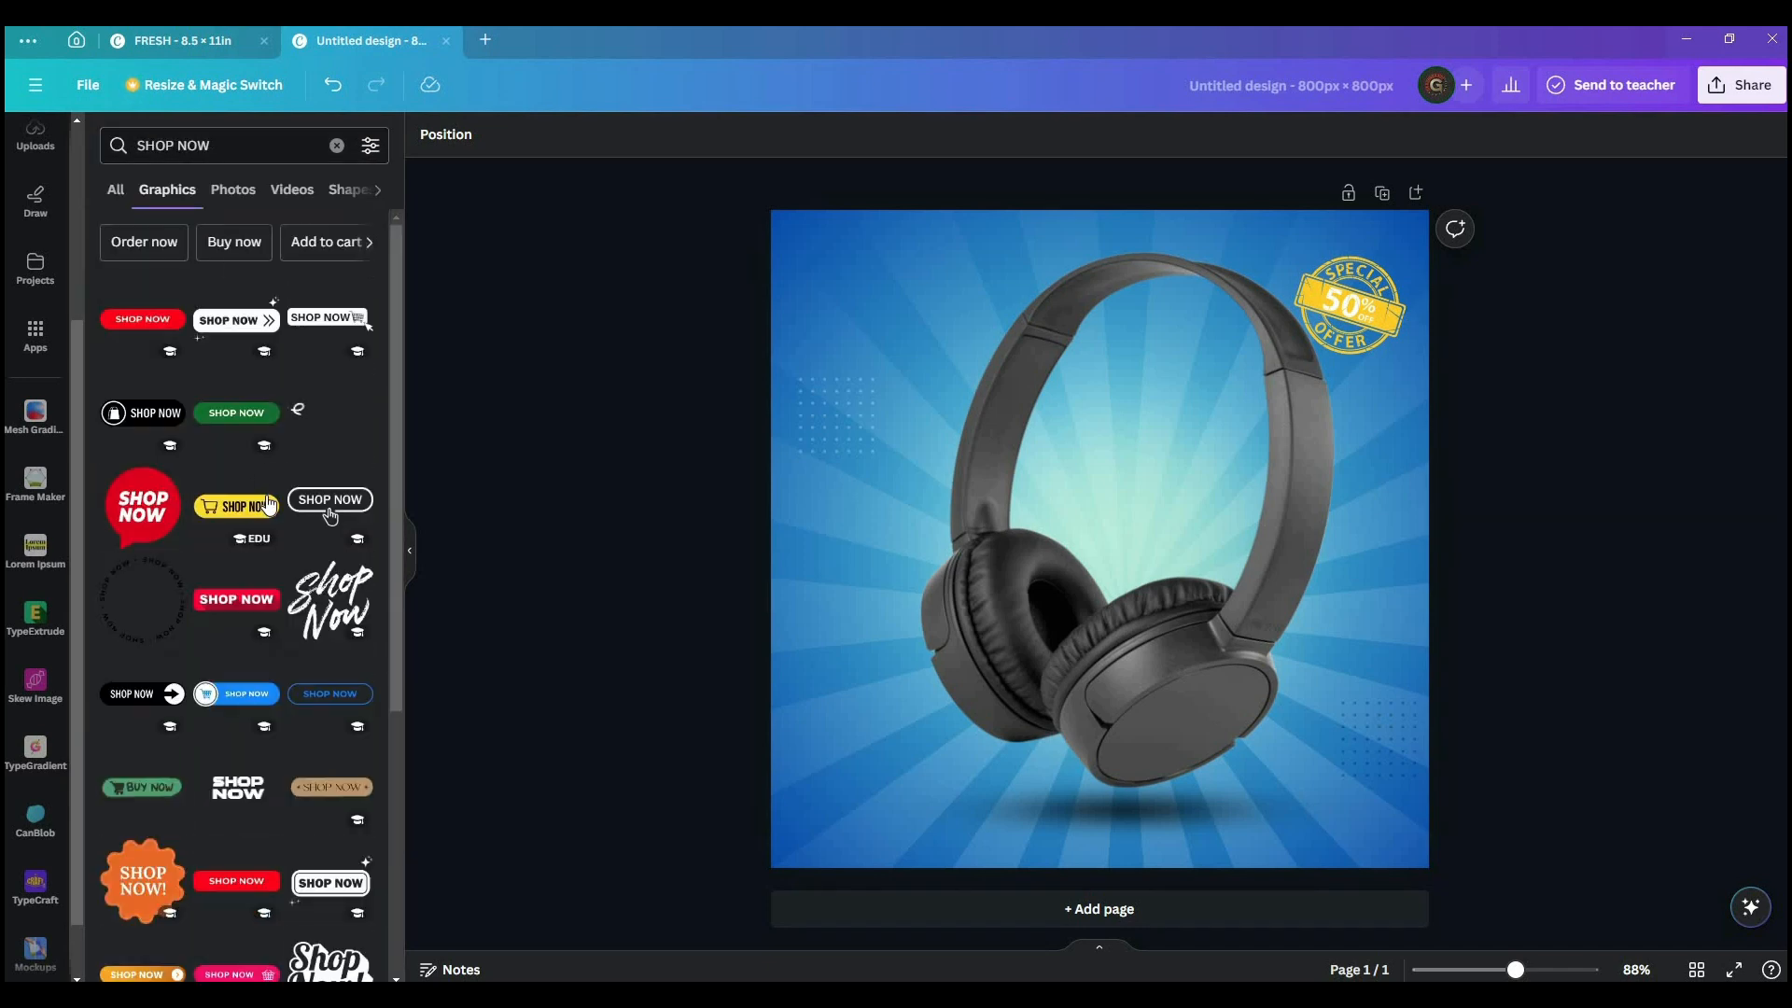
- Add the red rounded "SHOP NOW" button graphic, shrink it and place it in the page's lower-left corner
click(142, 318)
drag(1071, 566, 892, 836)
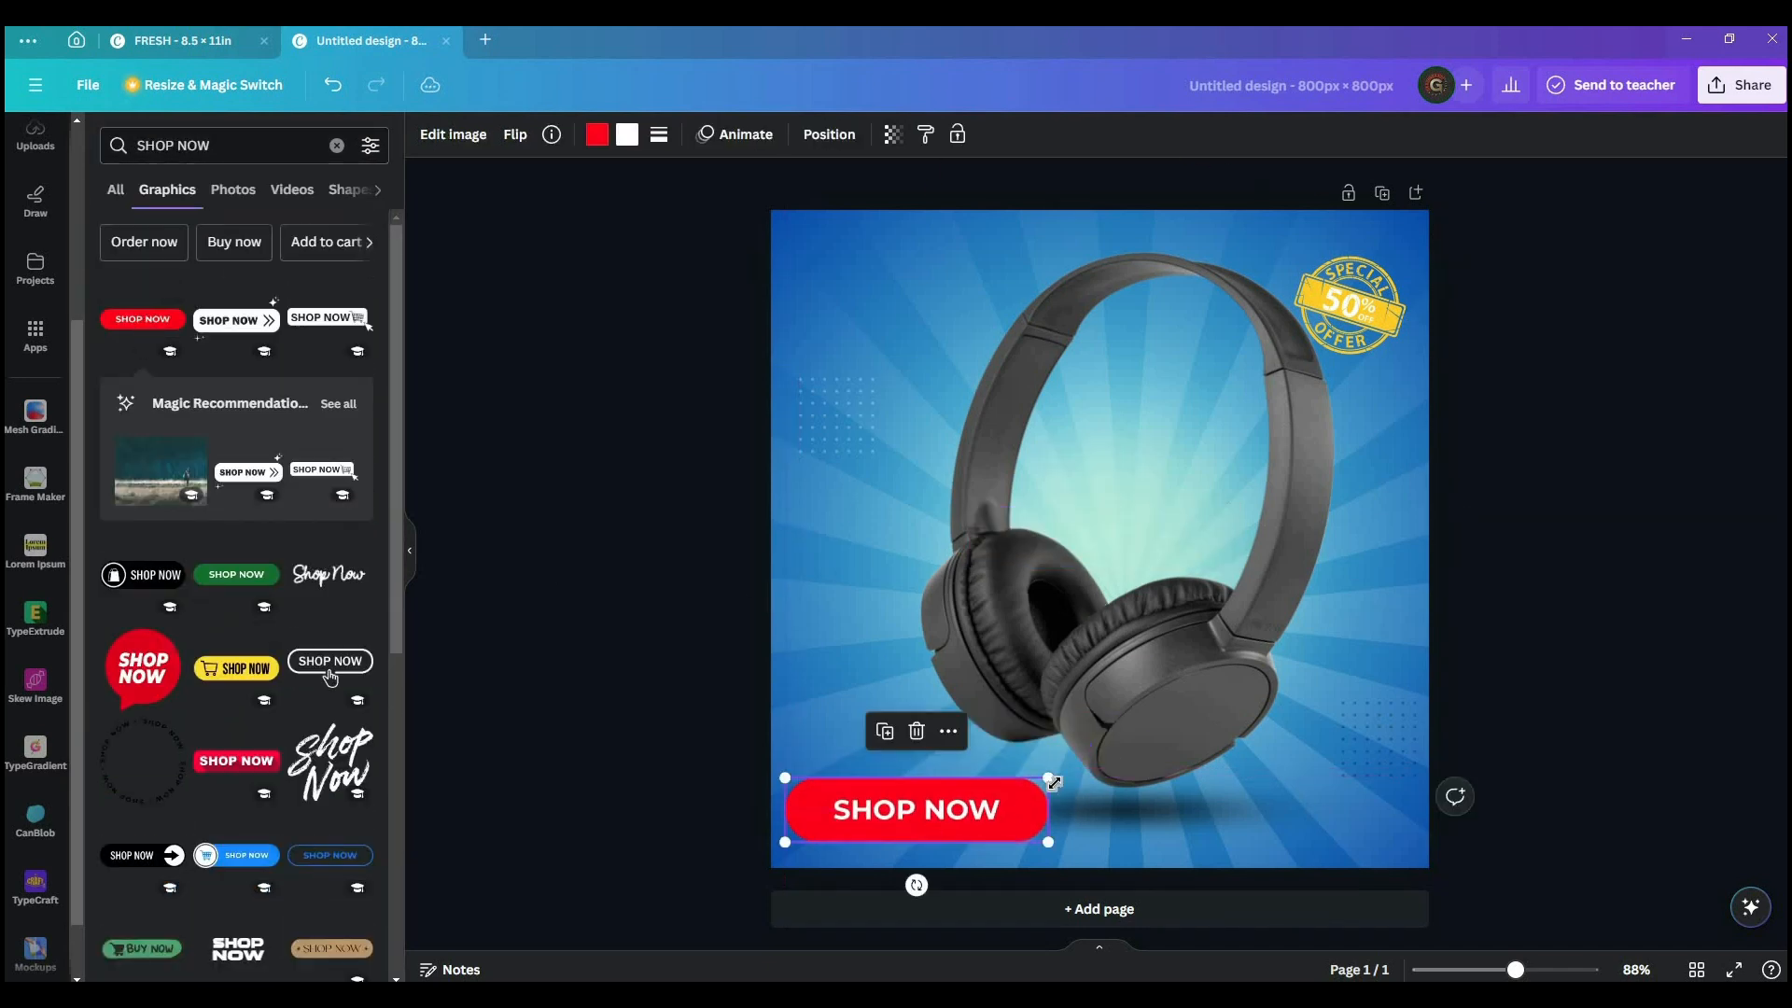
drag(1054, 782, 855, 830)
click(933, 782)
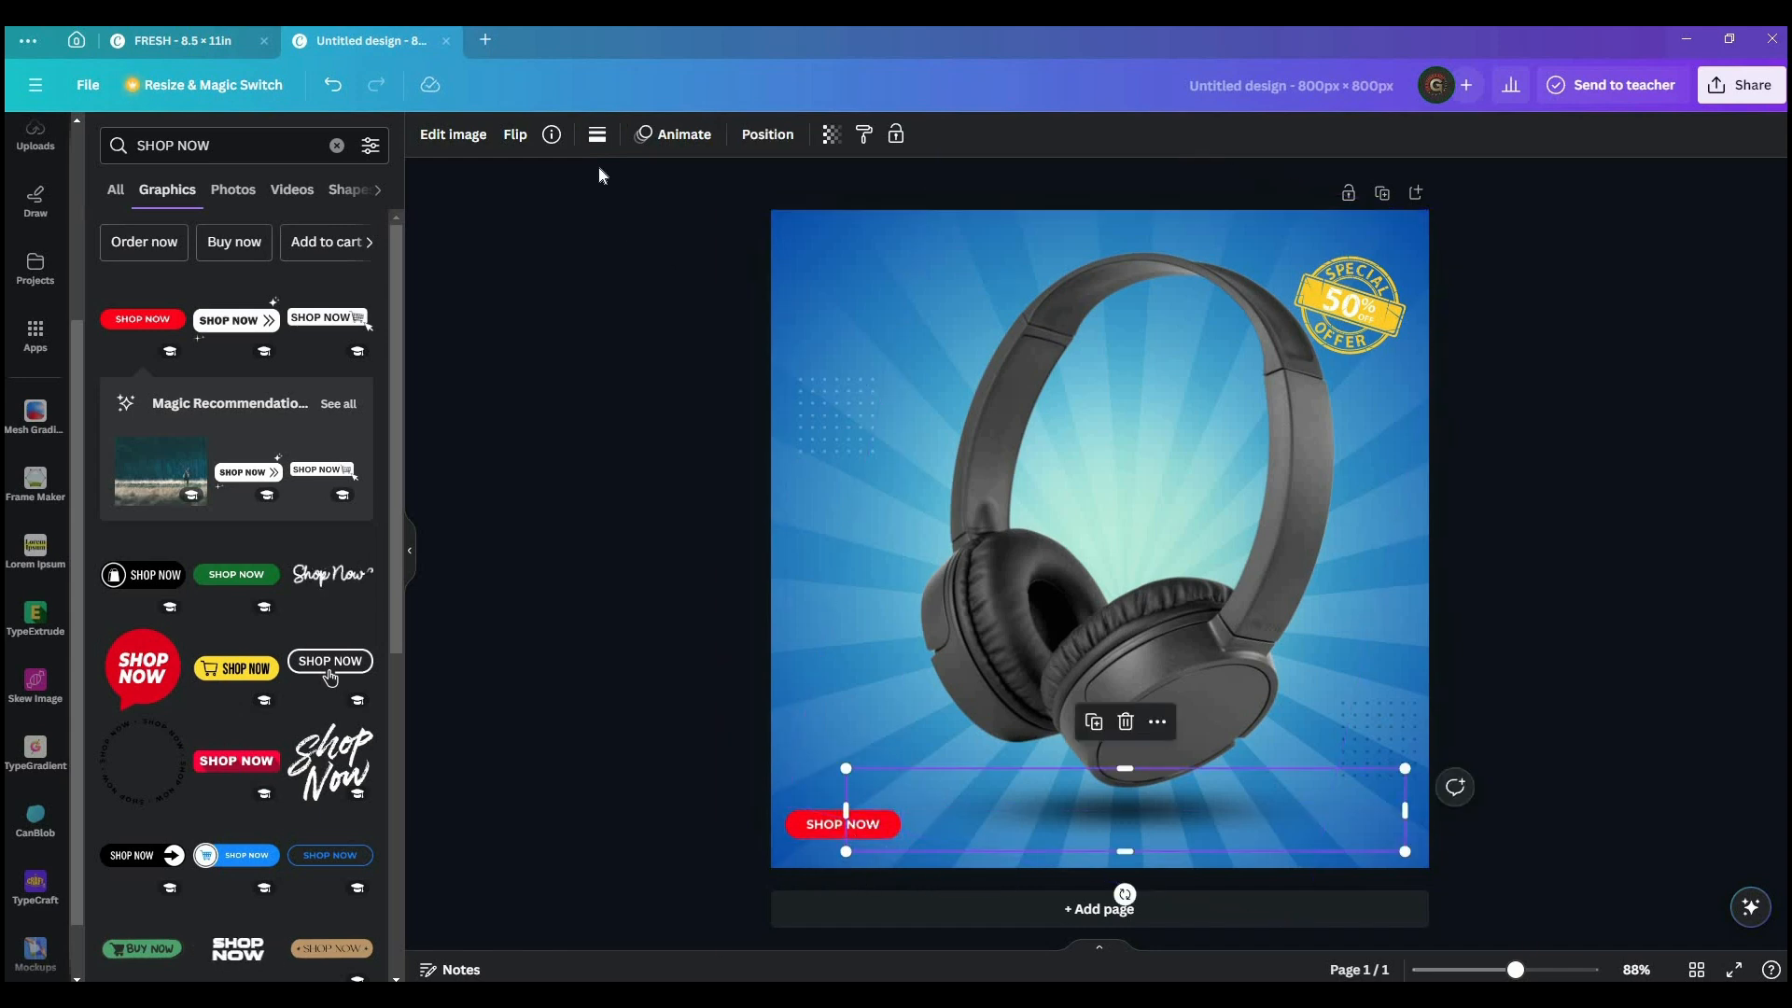
- Recolor the SHOP NOW button's red background to a custom bright lemon yellow
click(808, 825)
click(597, 137)
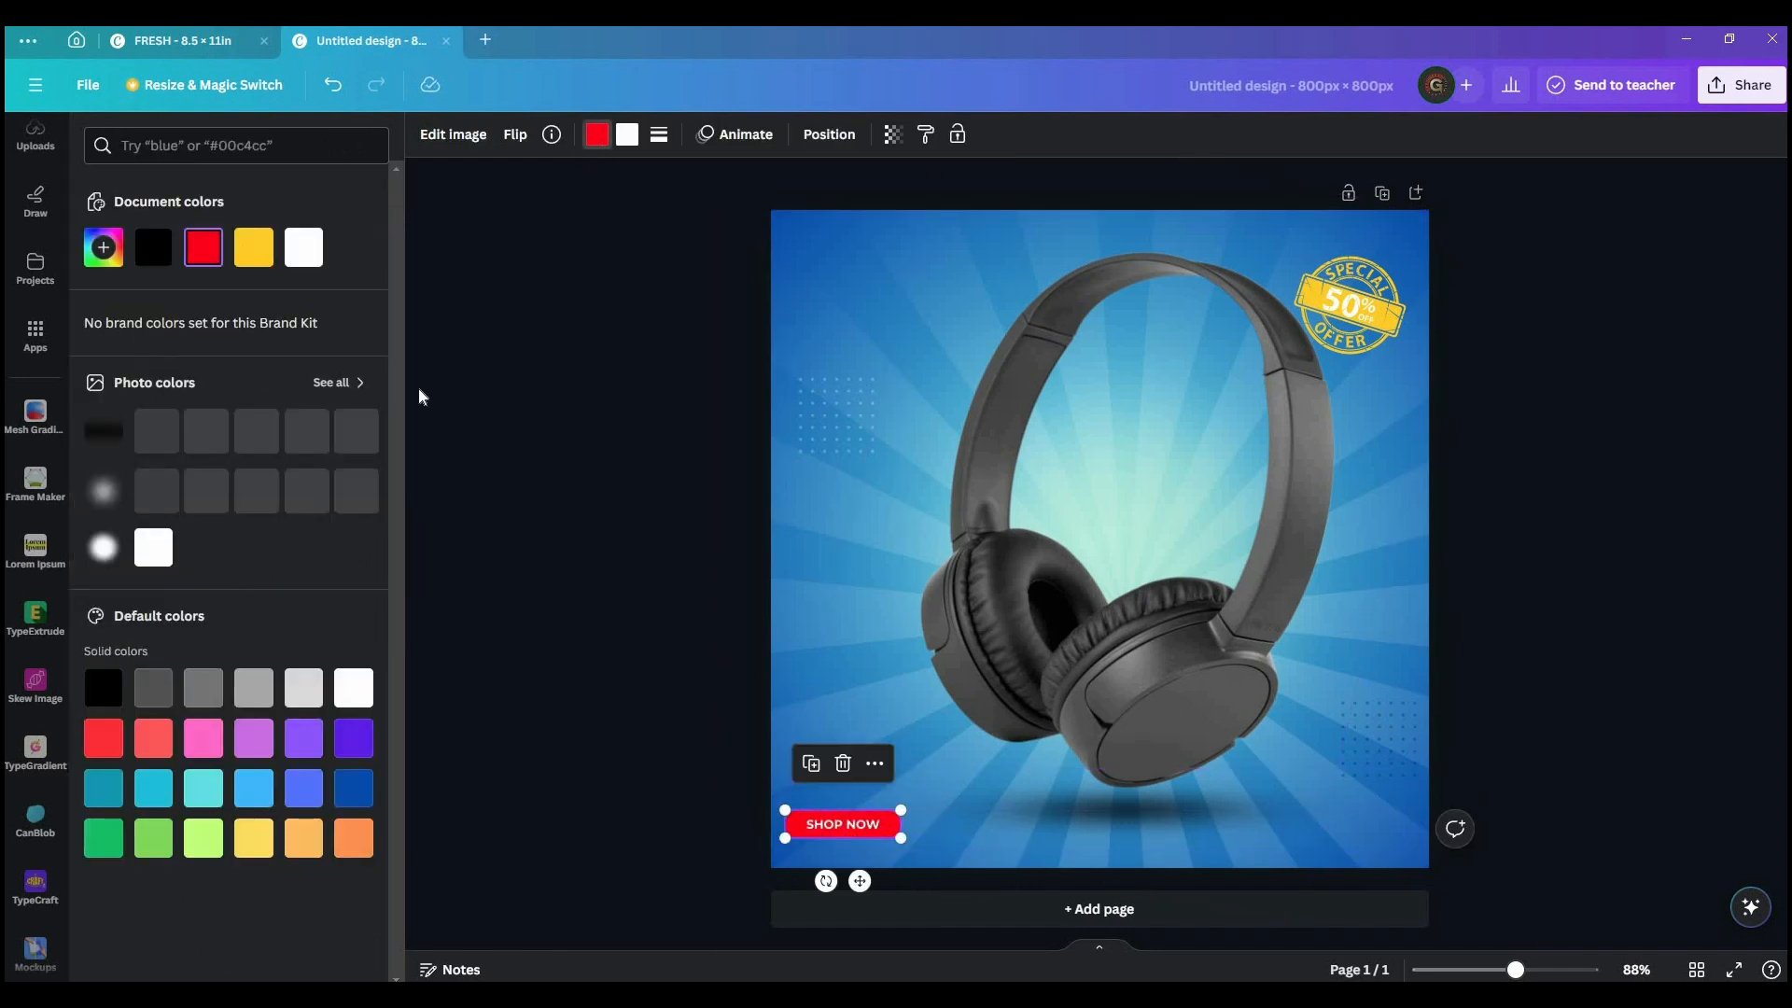
click(254, 250)
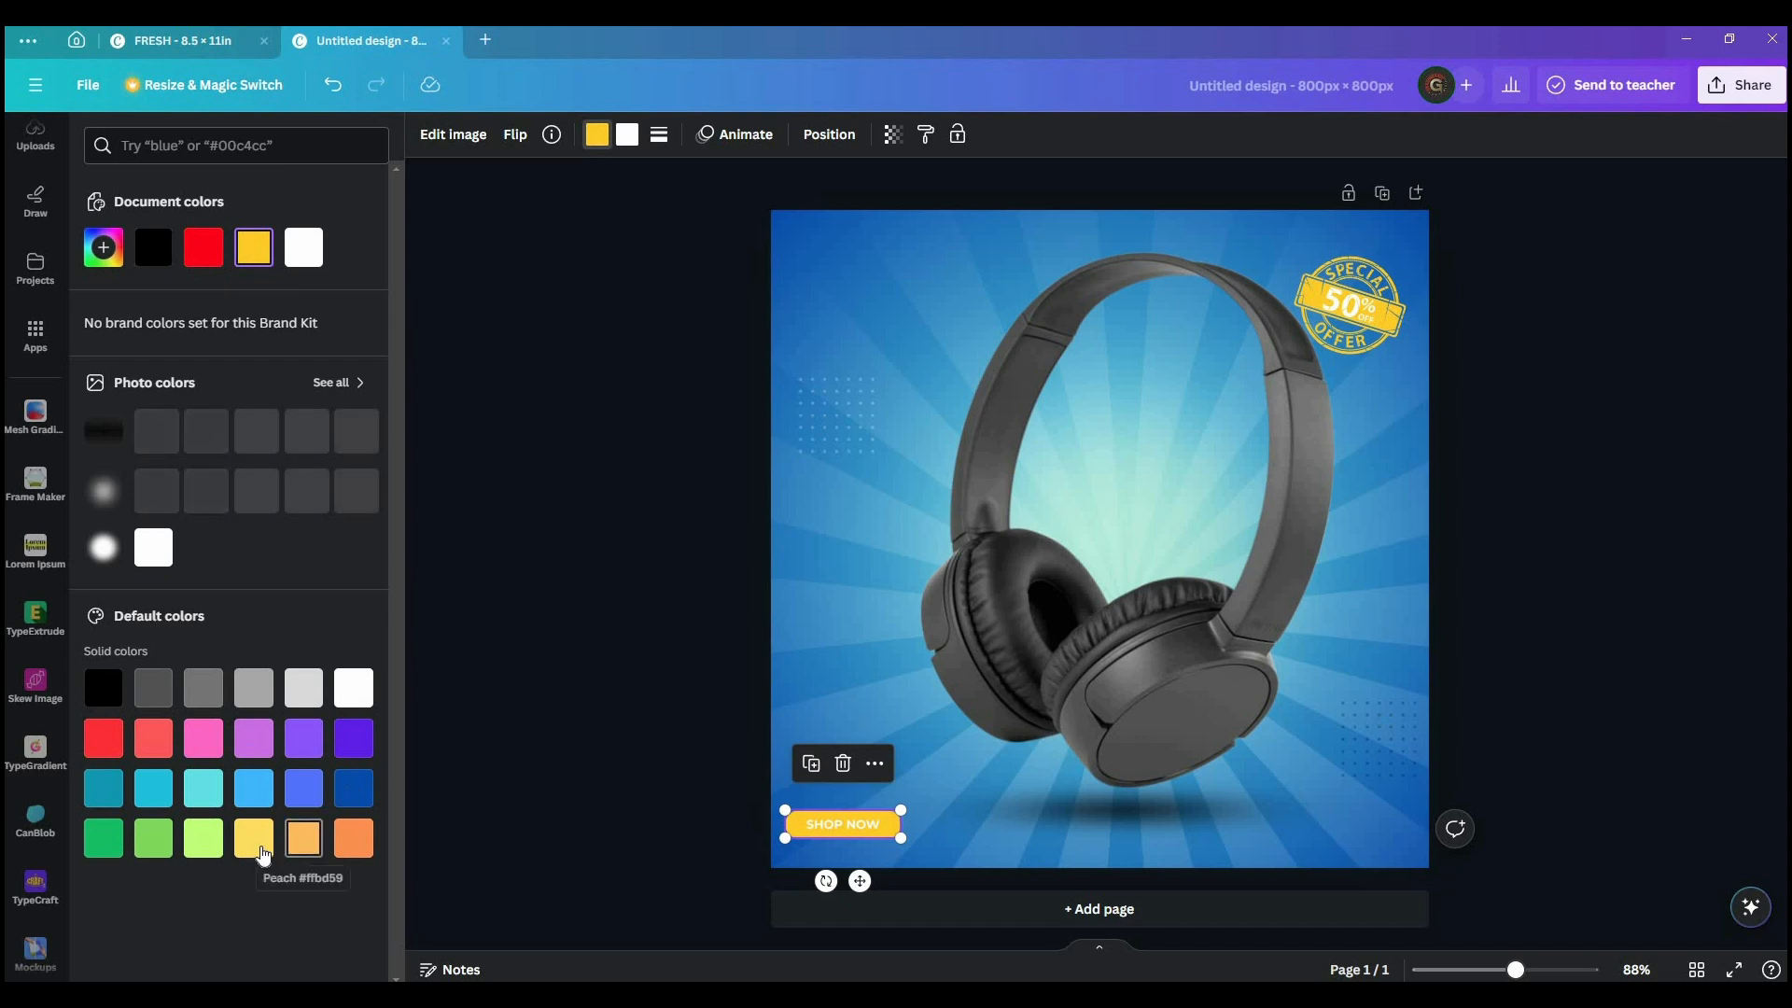
click(262, 851)
click(304, 840)
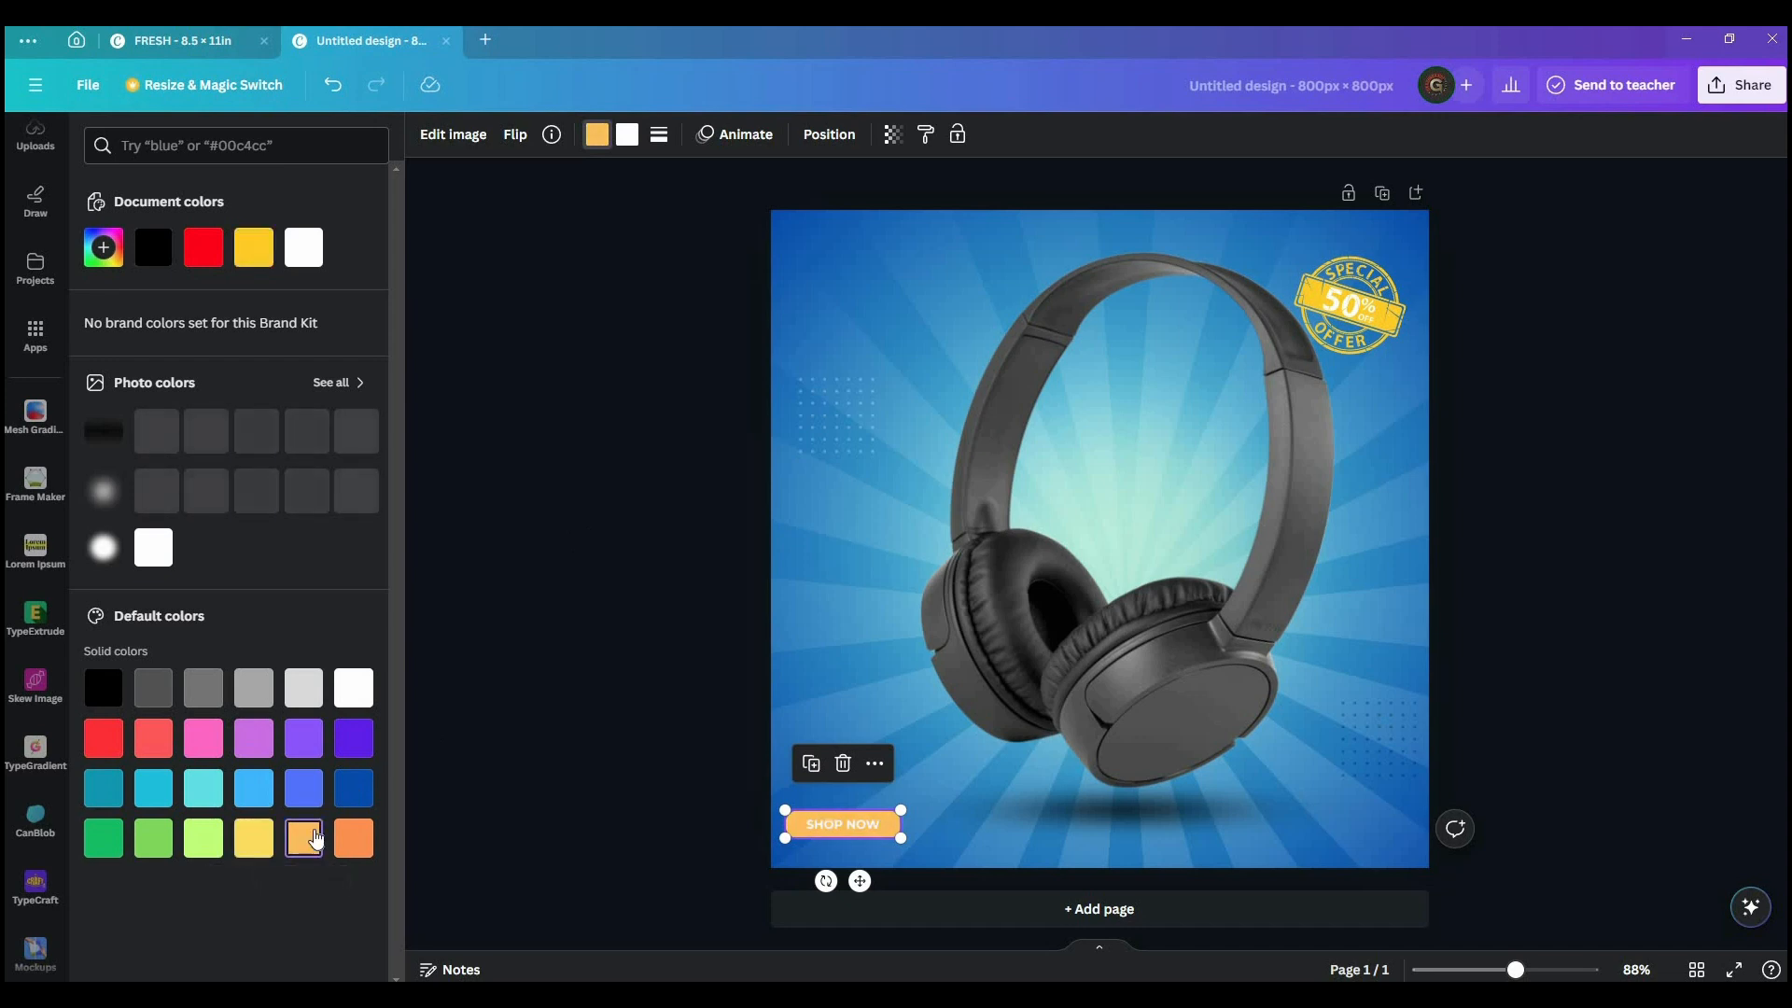
click(105, 248)
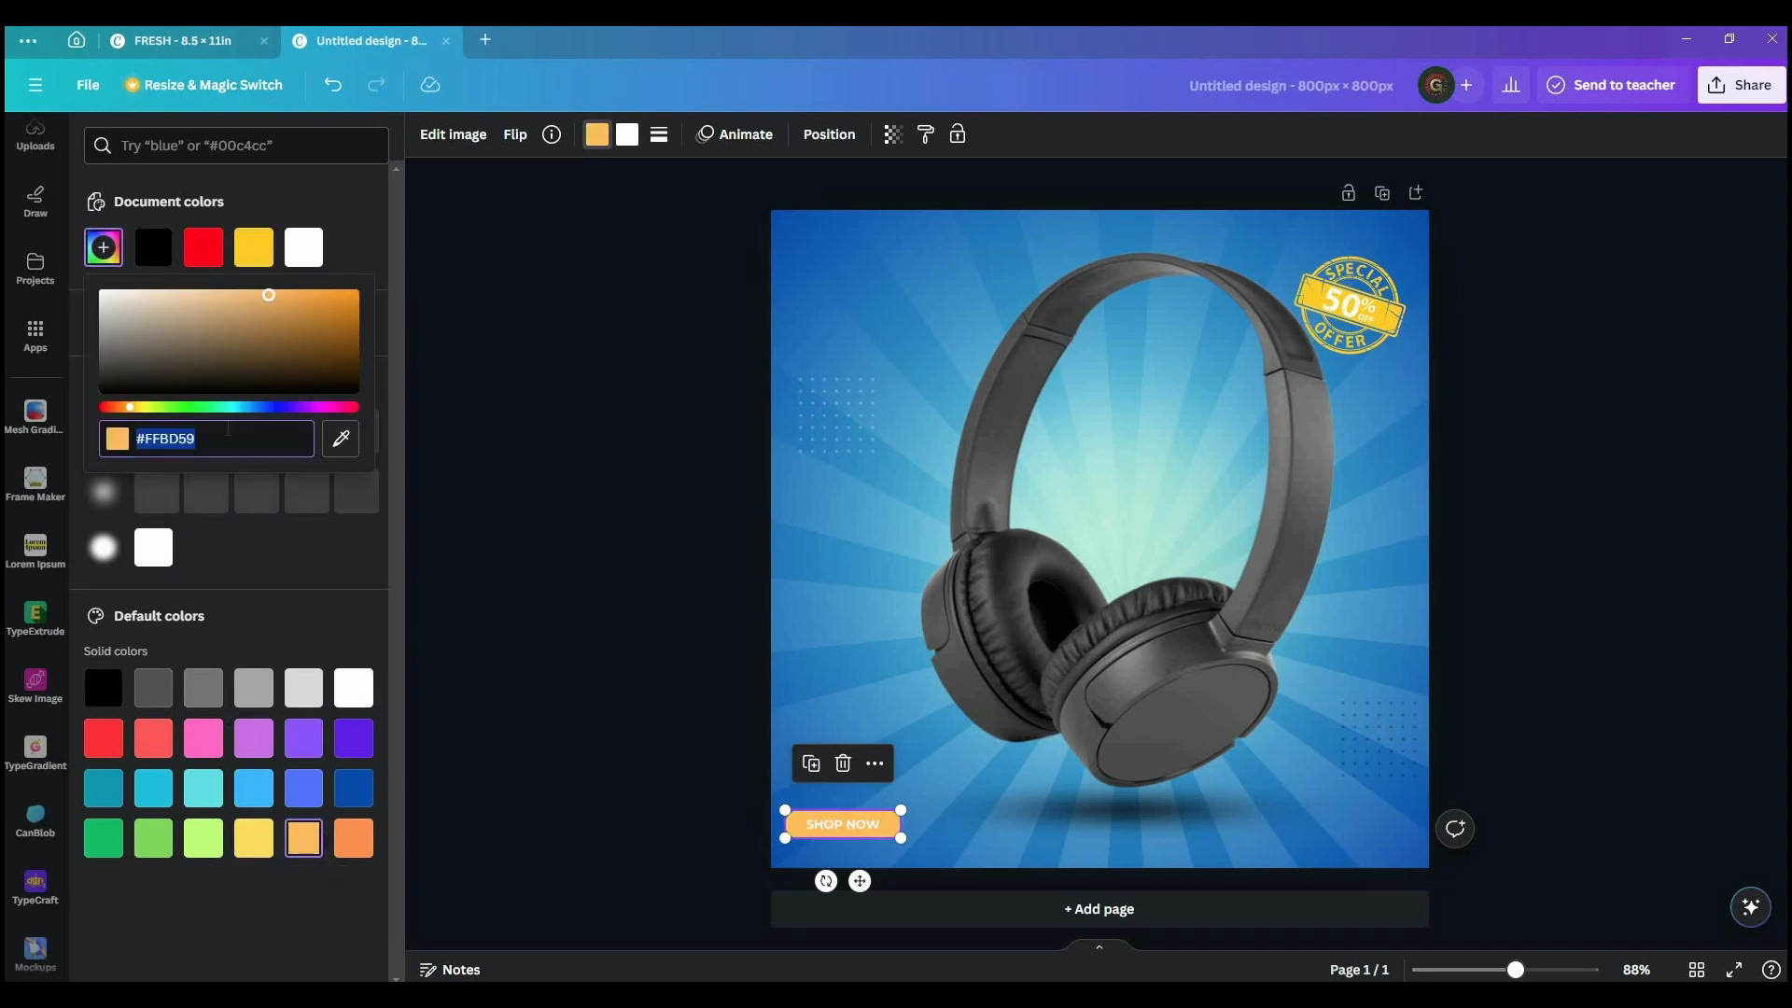
click(147, 408)
click(331, 295)
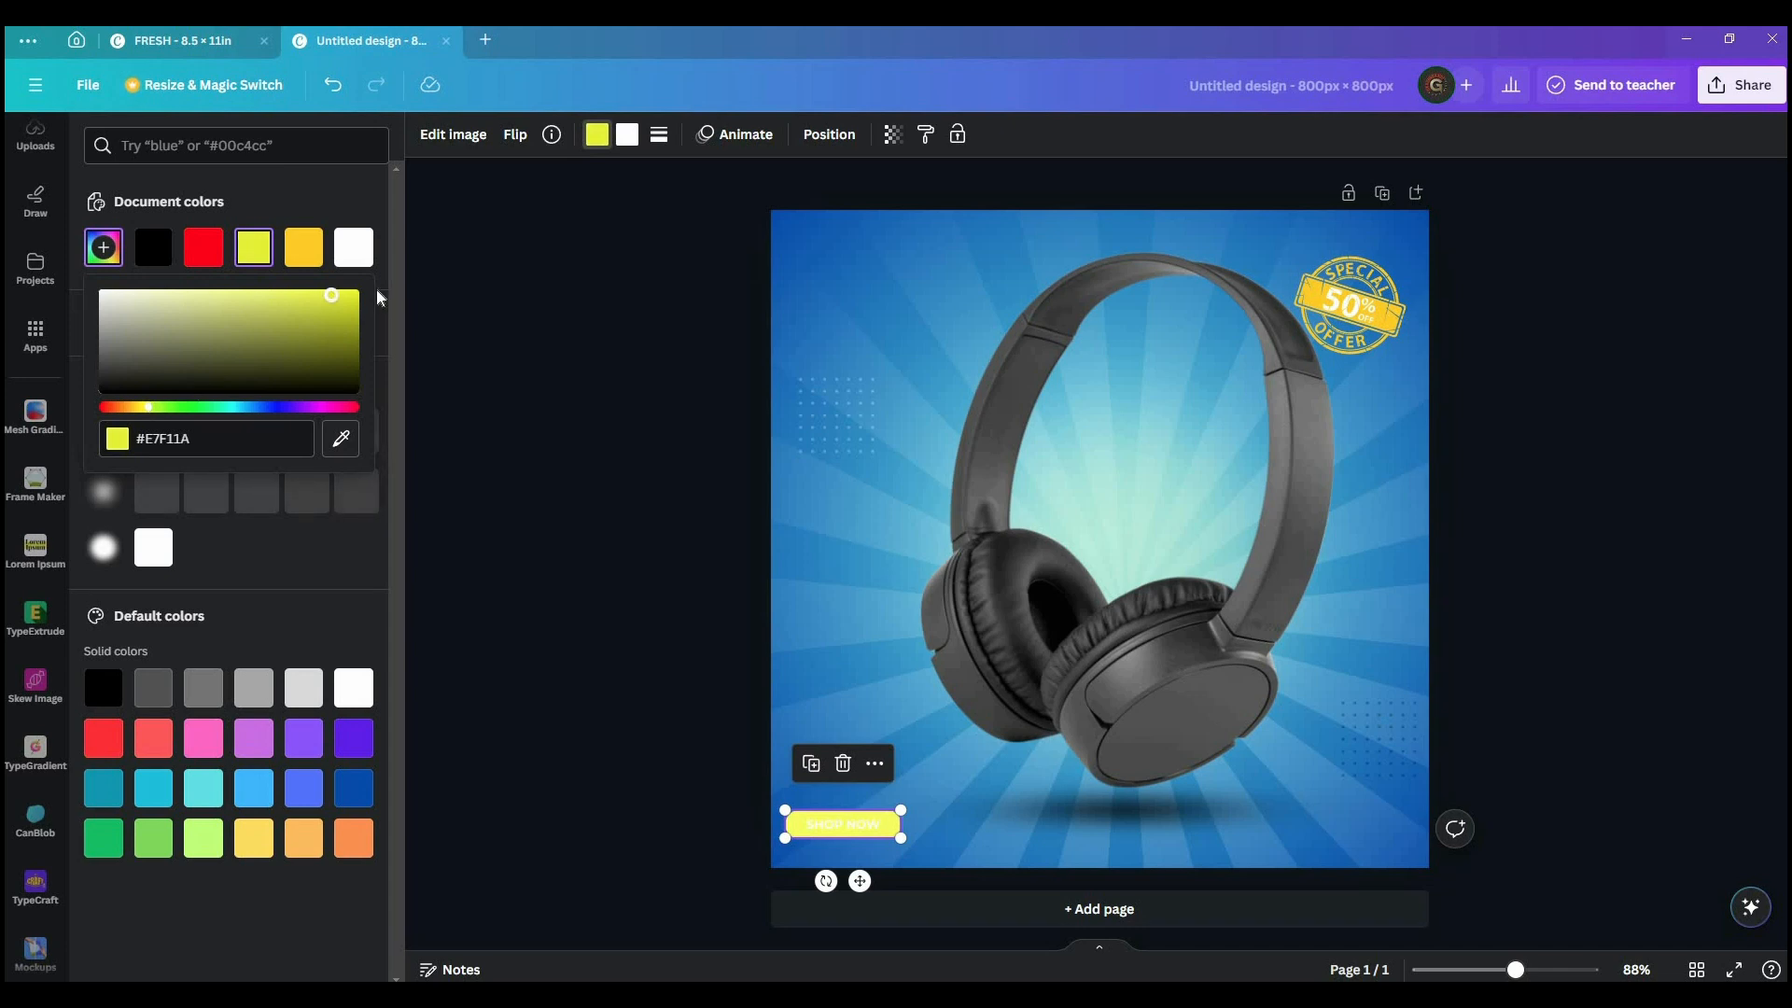
- Change the SHOP NOW button's white lettering to dark blue, #004AAD
click(628, 136)
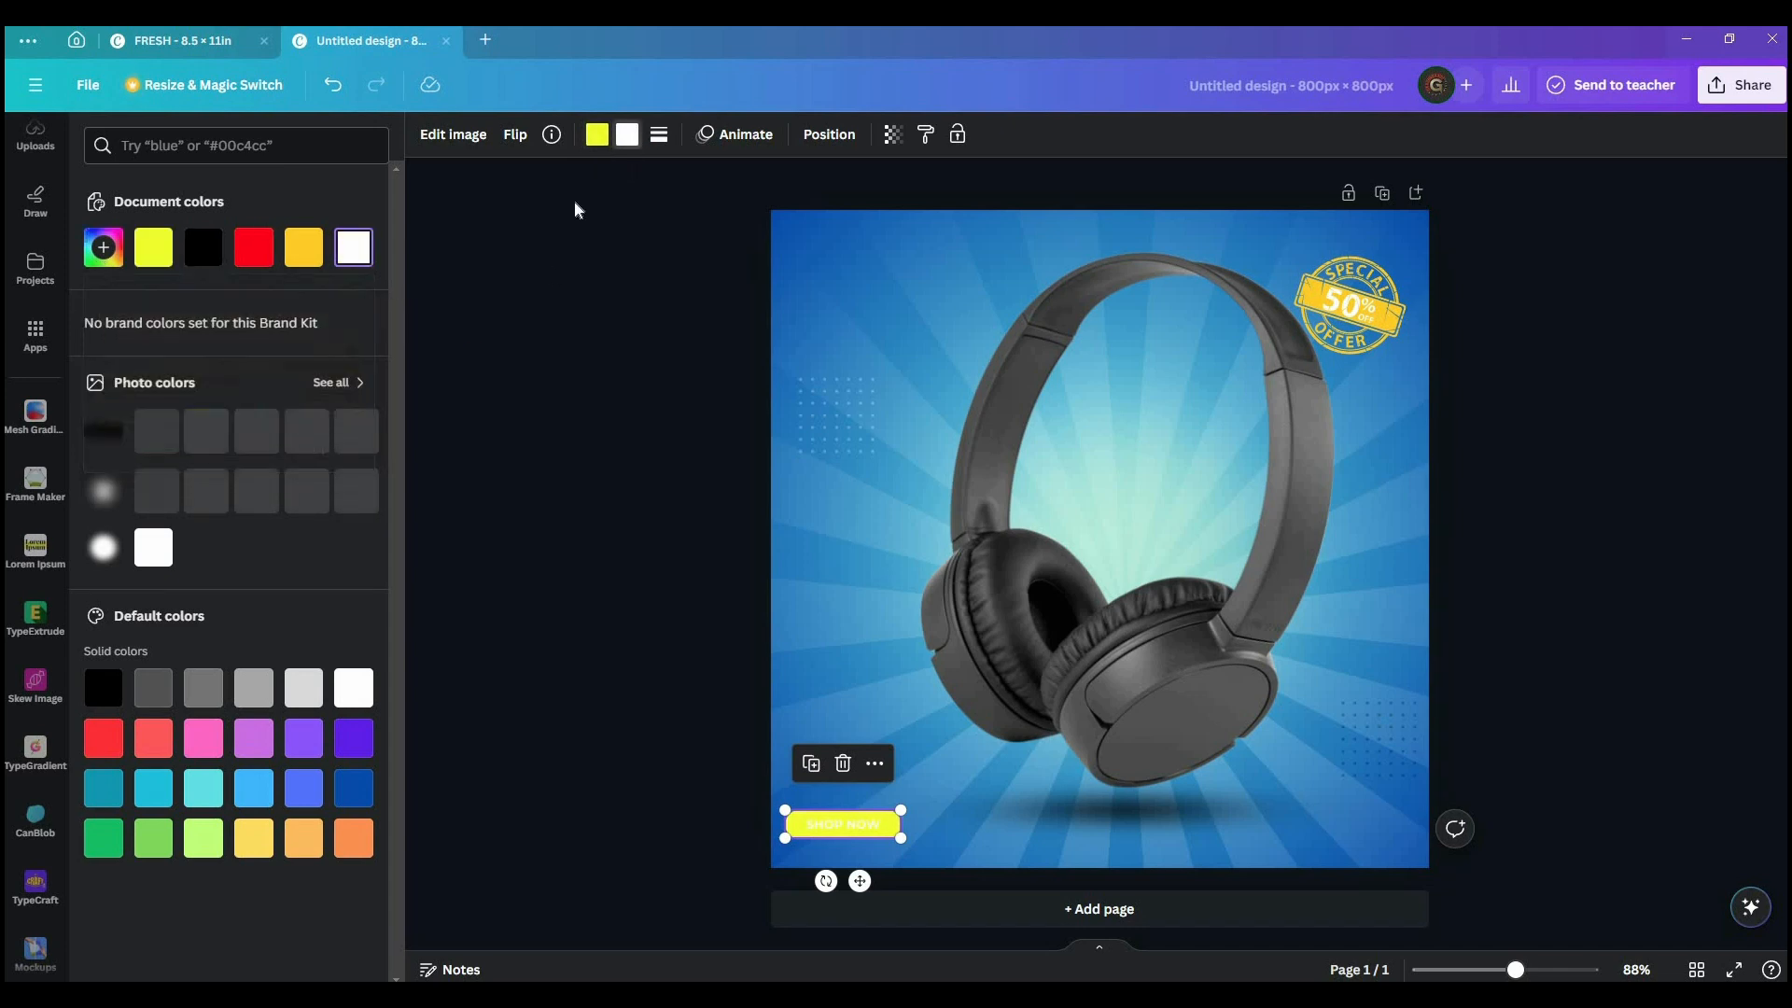
click(354, 789)
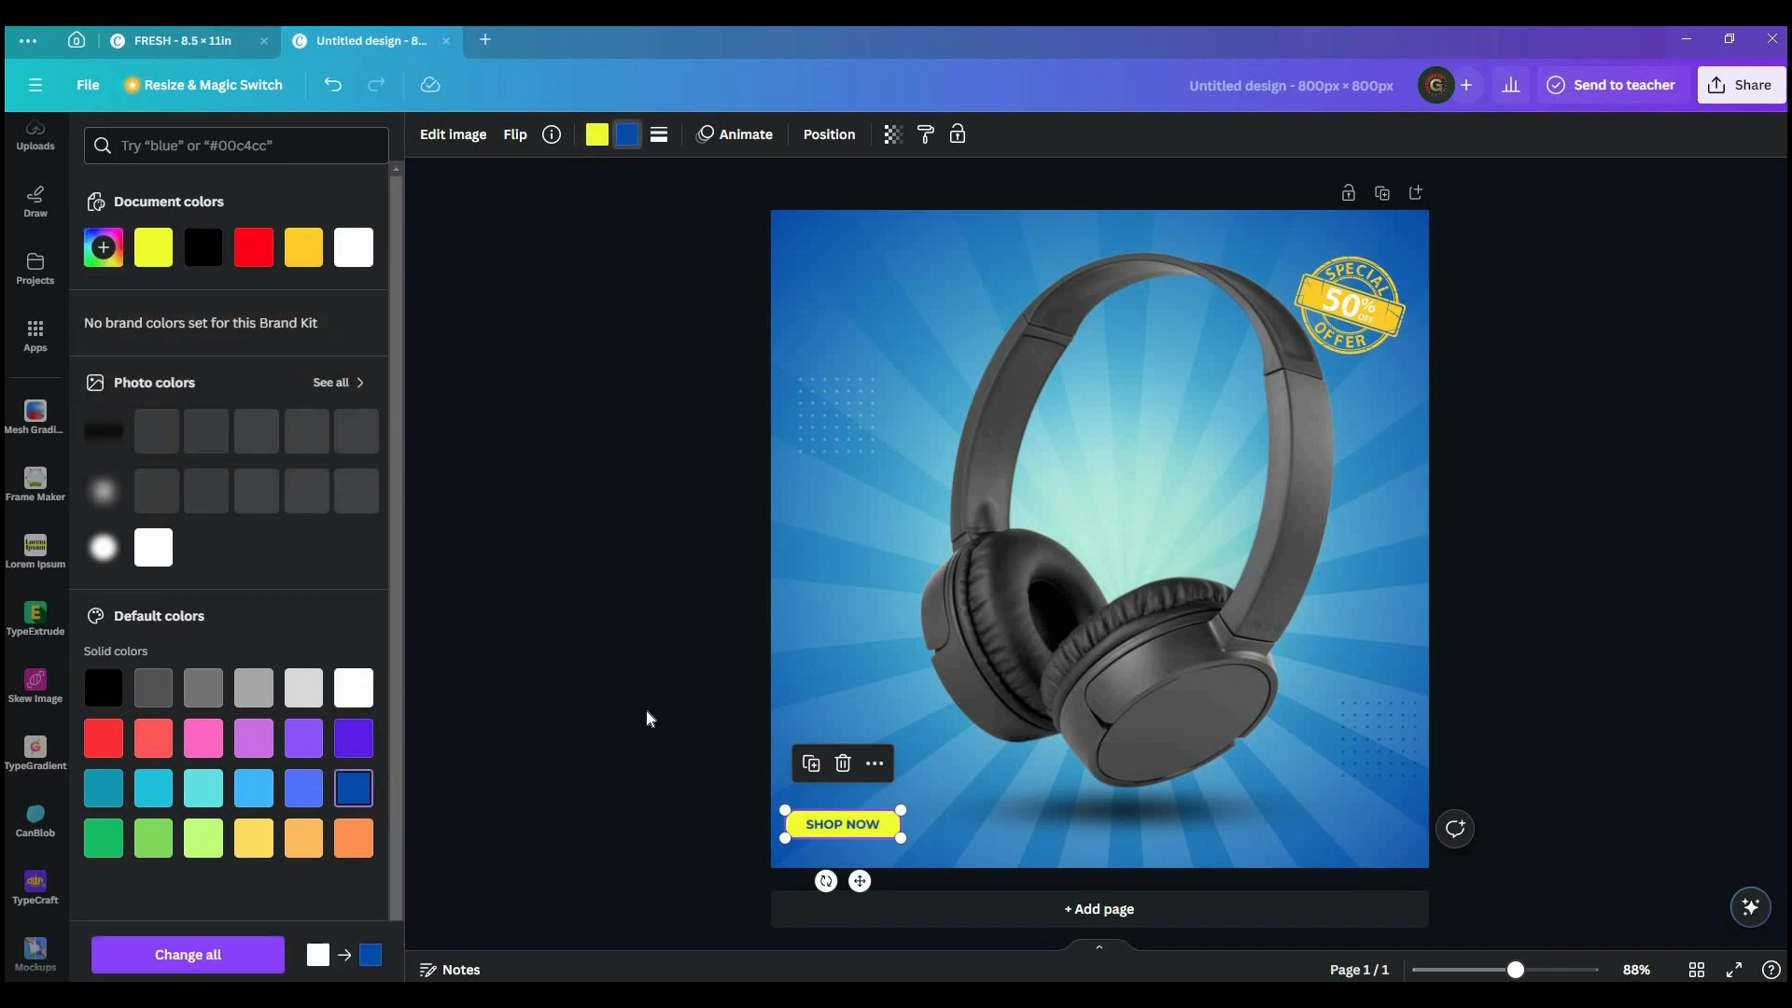
click(593, 686)
click(603, 686)
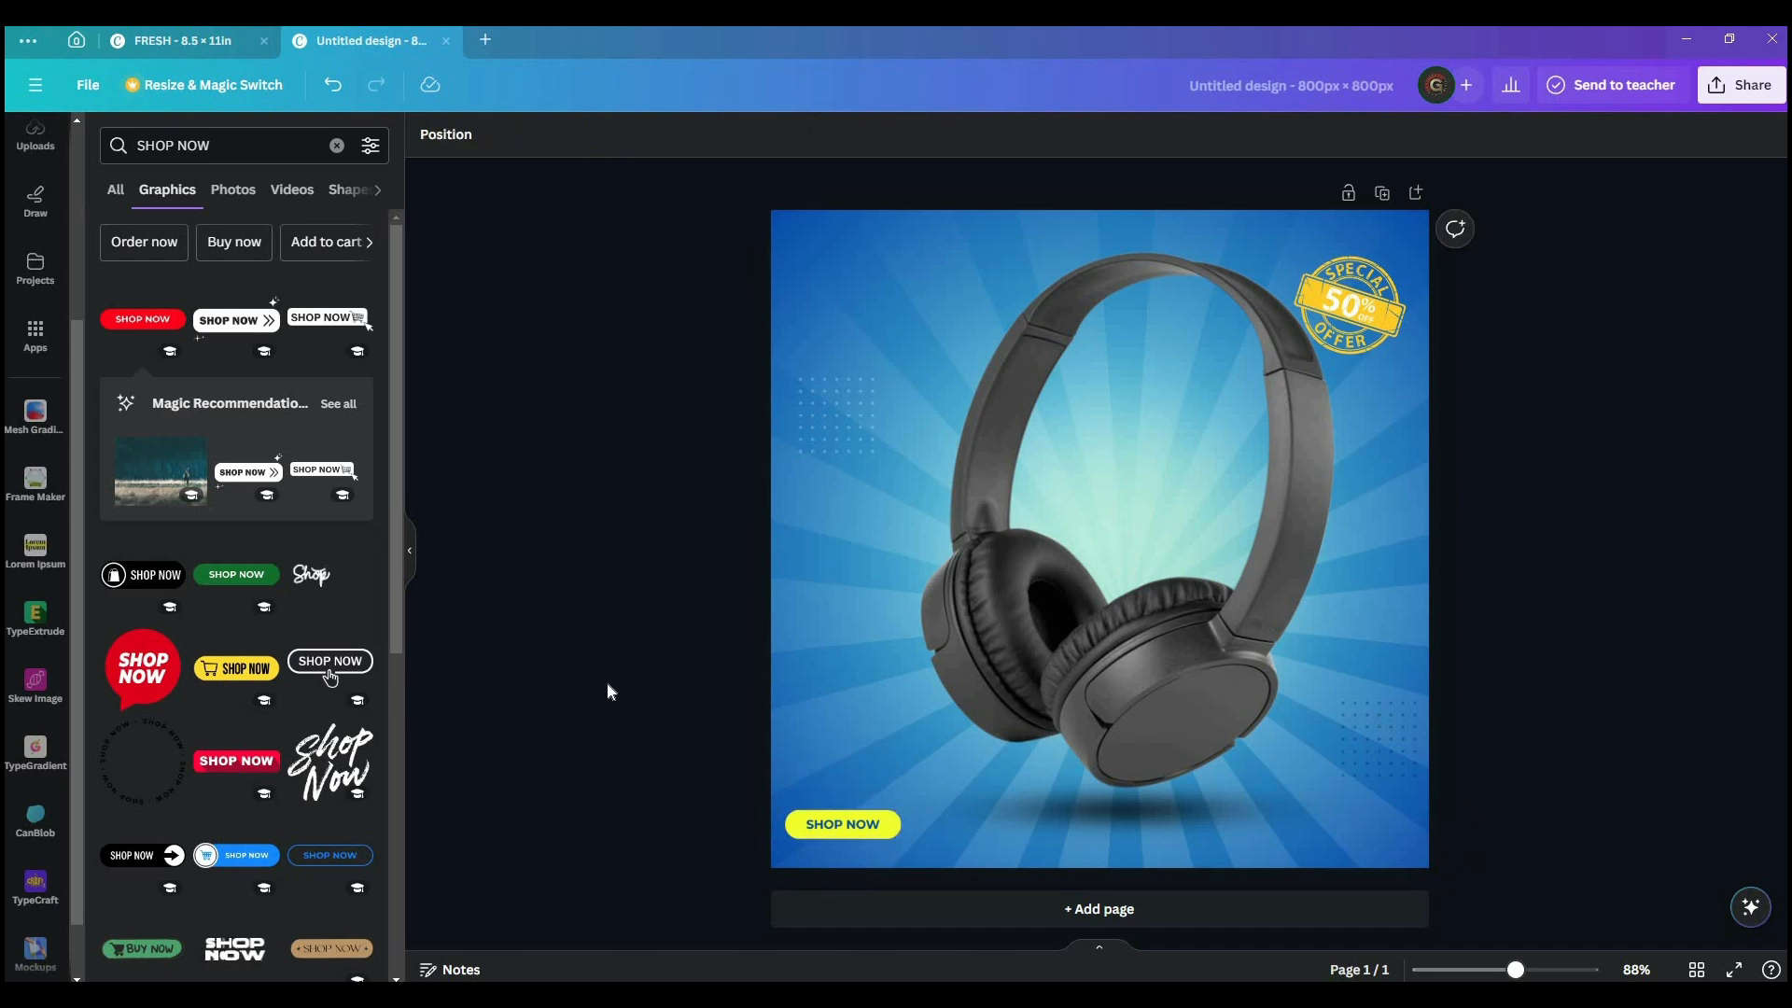
- Recolor the offer stamp to match the button, with bright yellow for its golden parts and dark blue #004AAD for its white lettering
click(1350, 306)
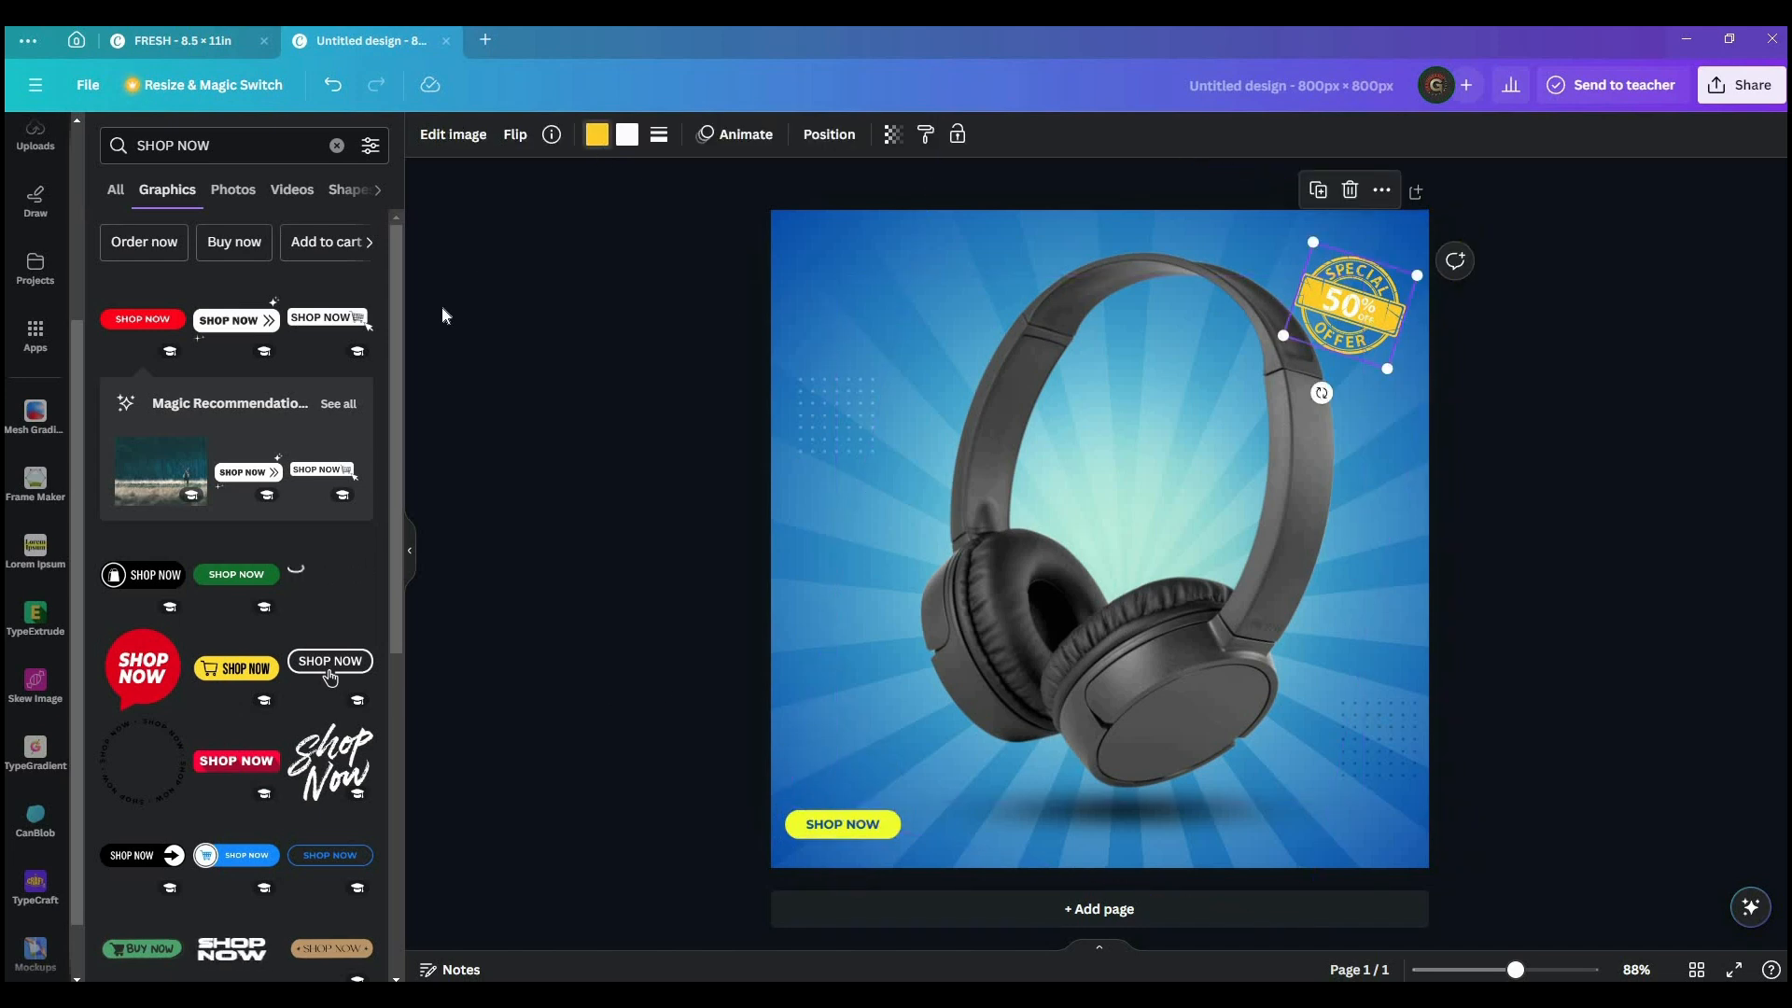
click(596, 135)
click(257, 250)
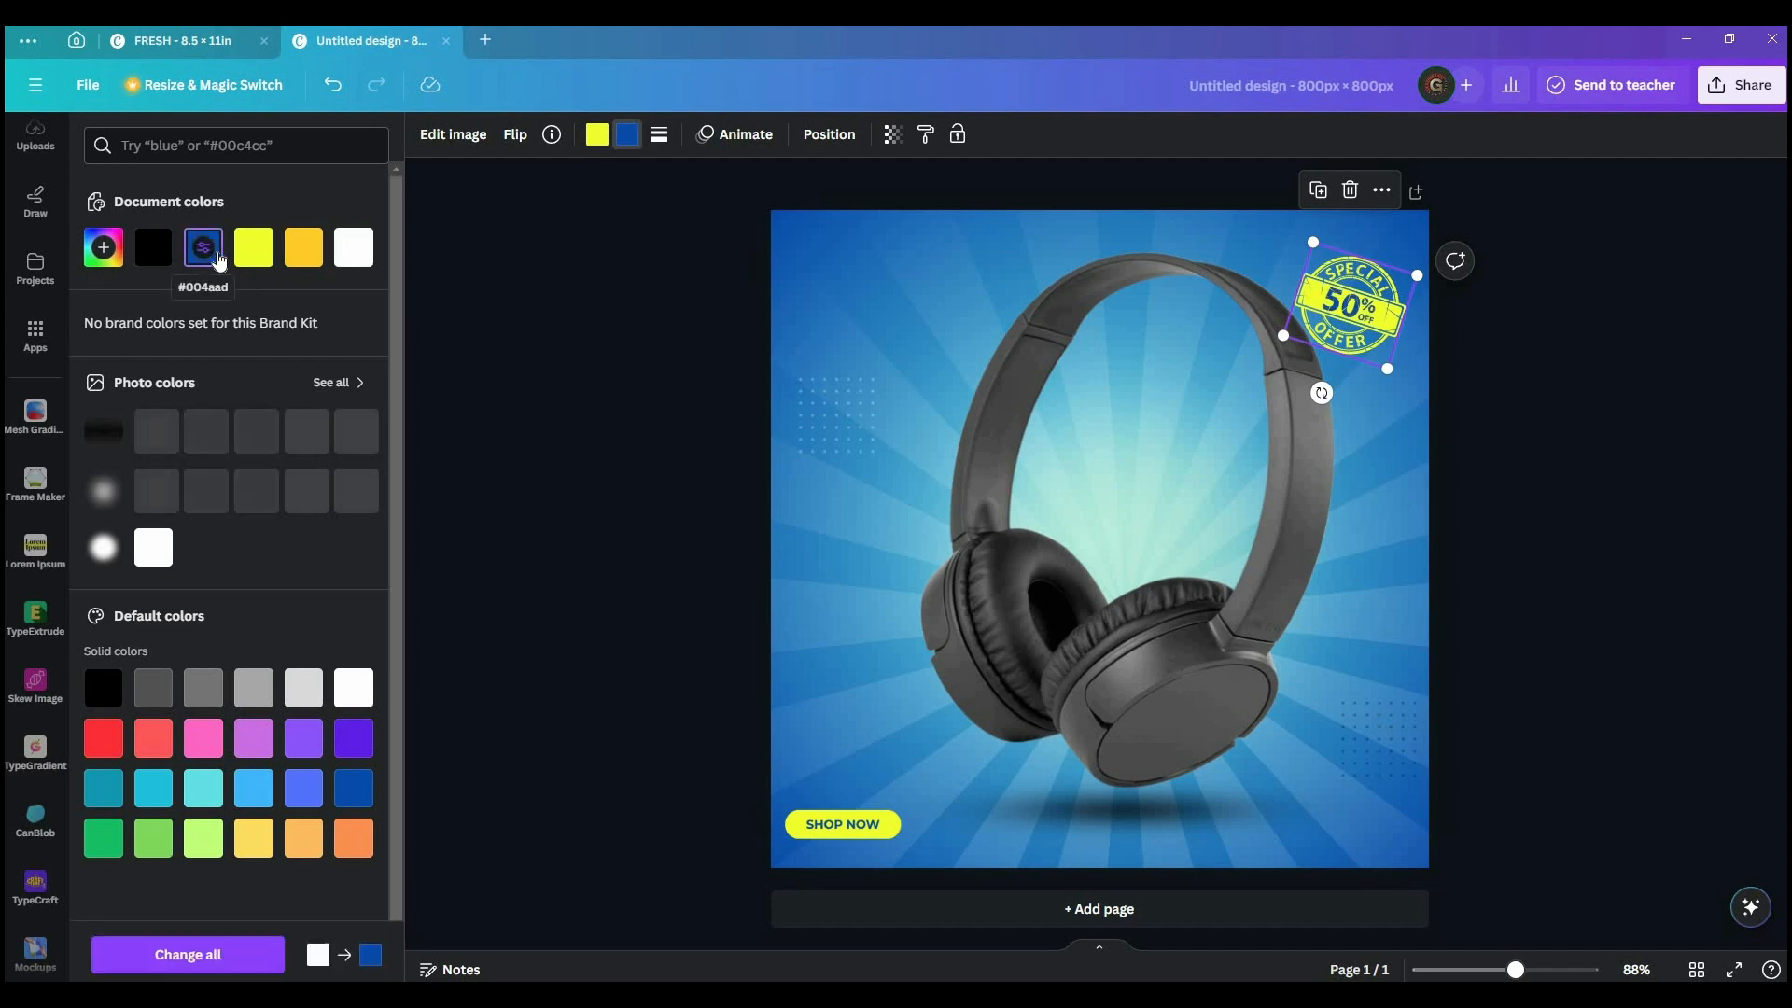
key(Escape)
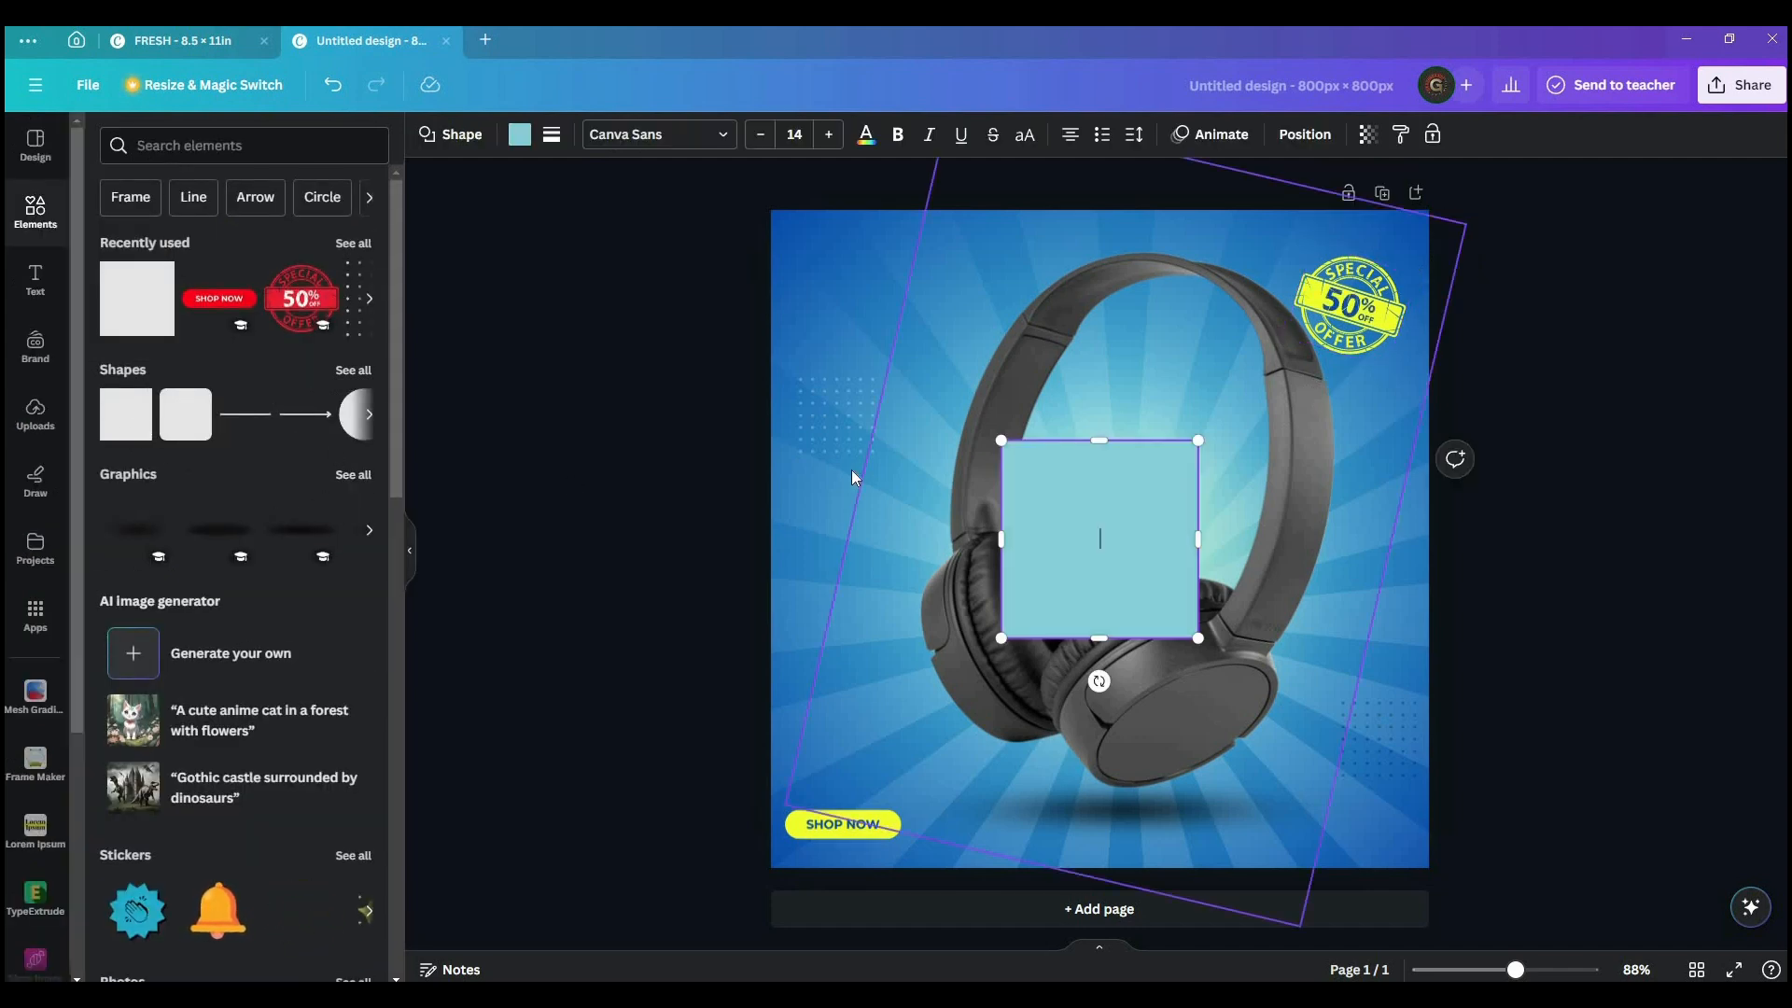
- Add a square shape, reshape it into a short narrow bar and place it tilted counterclockwise in the page's upper-left corner
click(134, 431)
drag(821, 522, 821, 524)
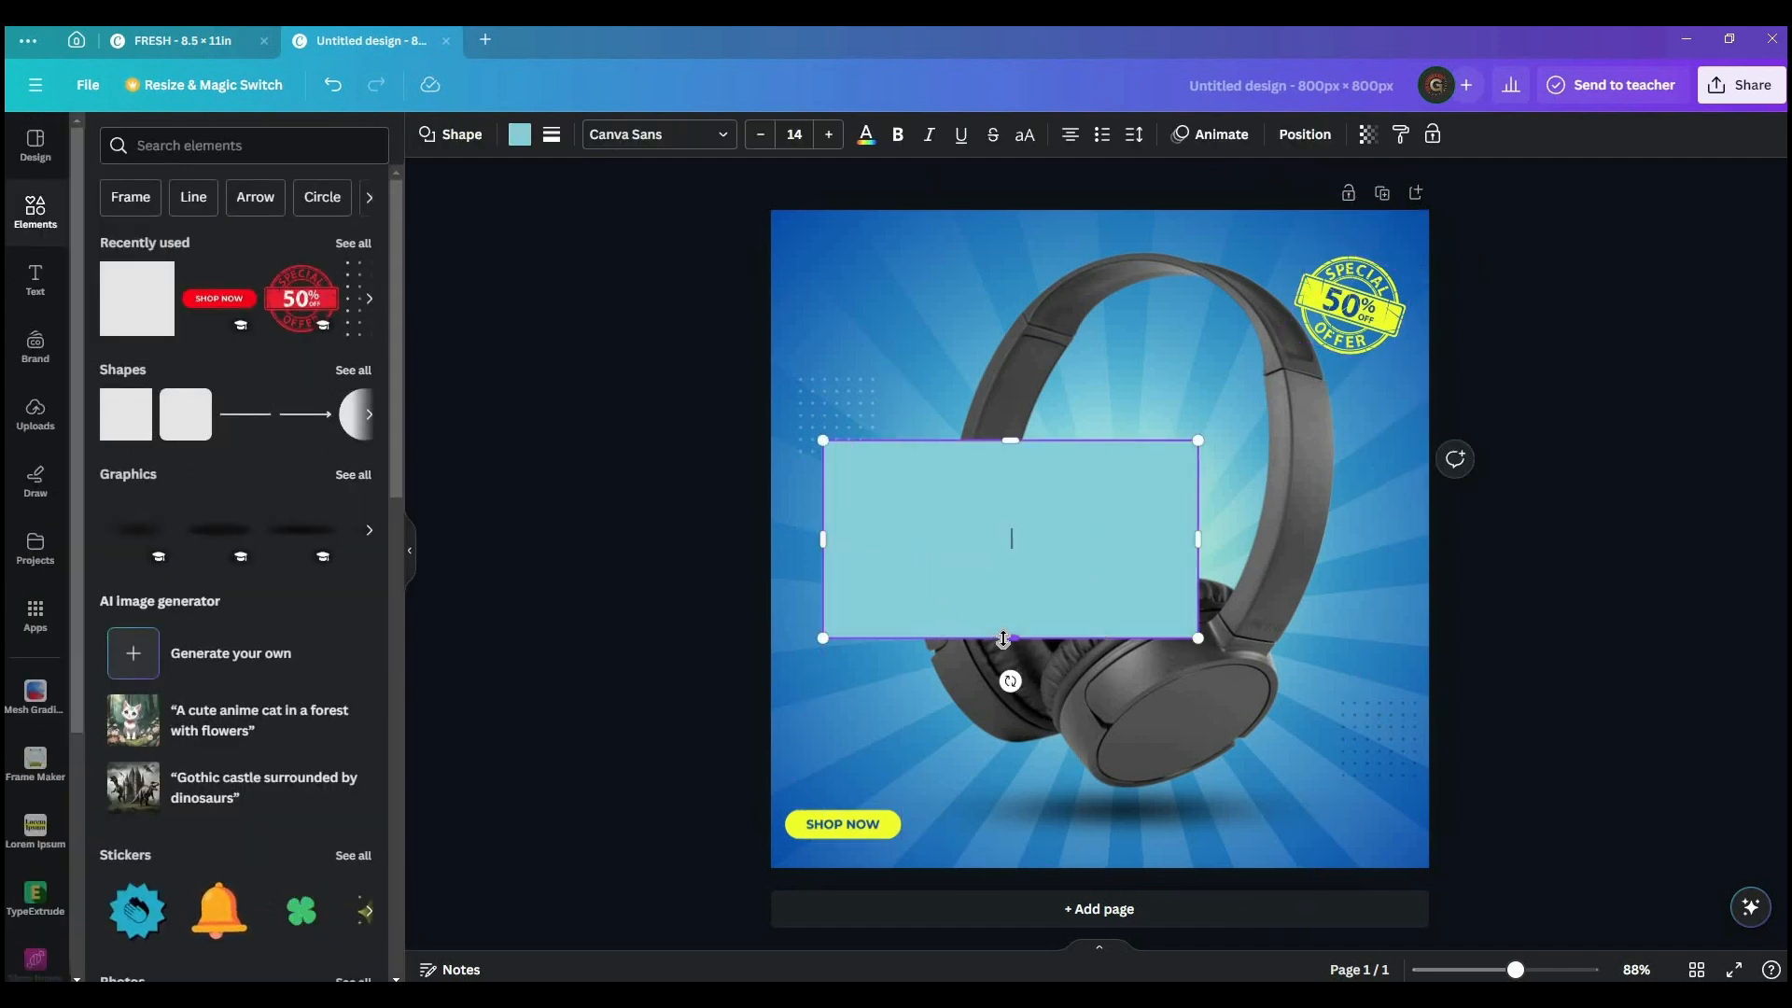
drag(1009, 638, 1027, 550)
click(746, 512)
drag(986, 471, 949, 293)
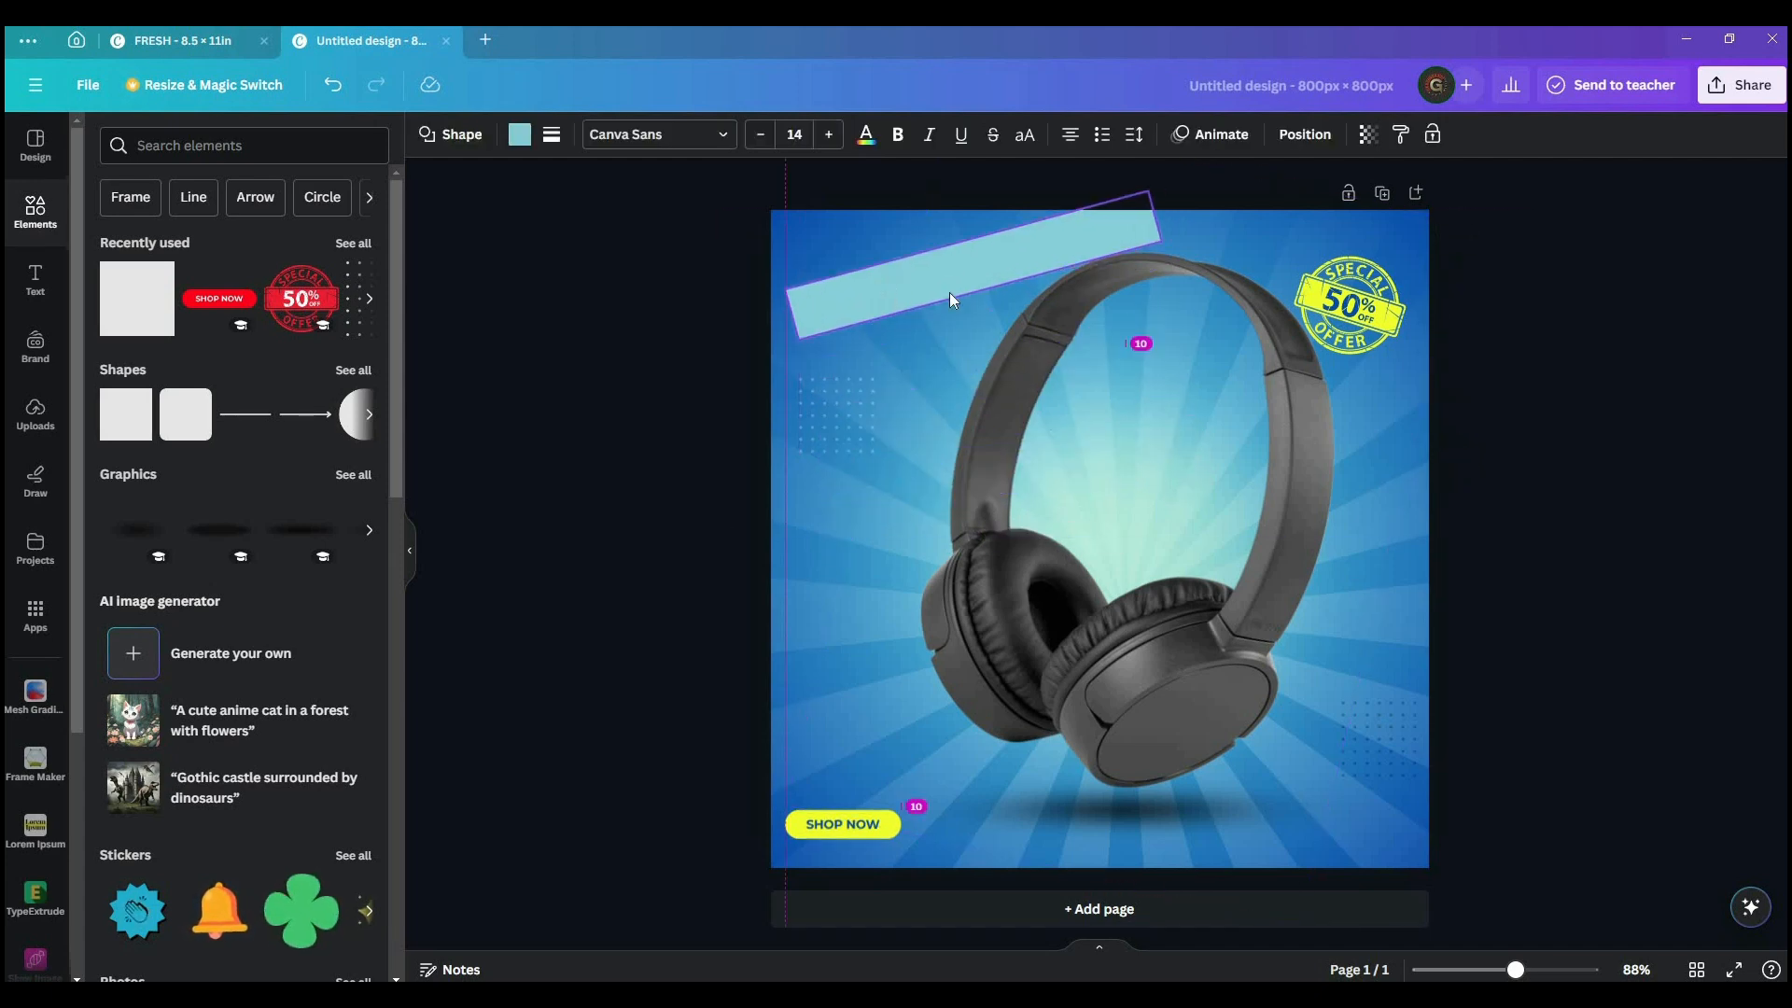
drag(1155, 218, 975, 269)
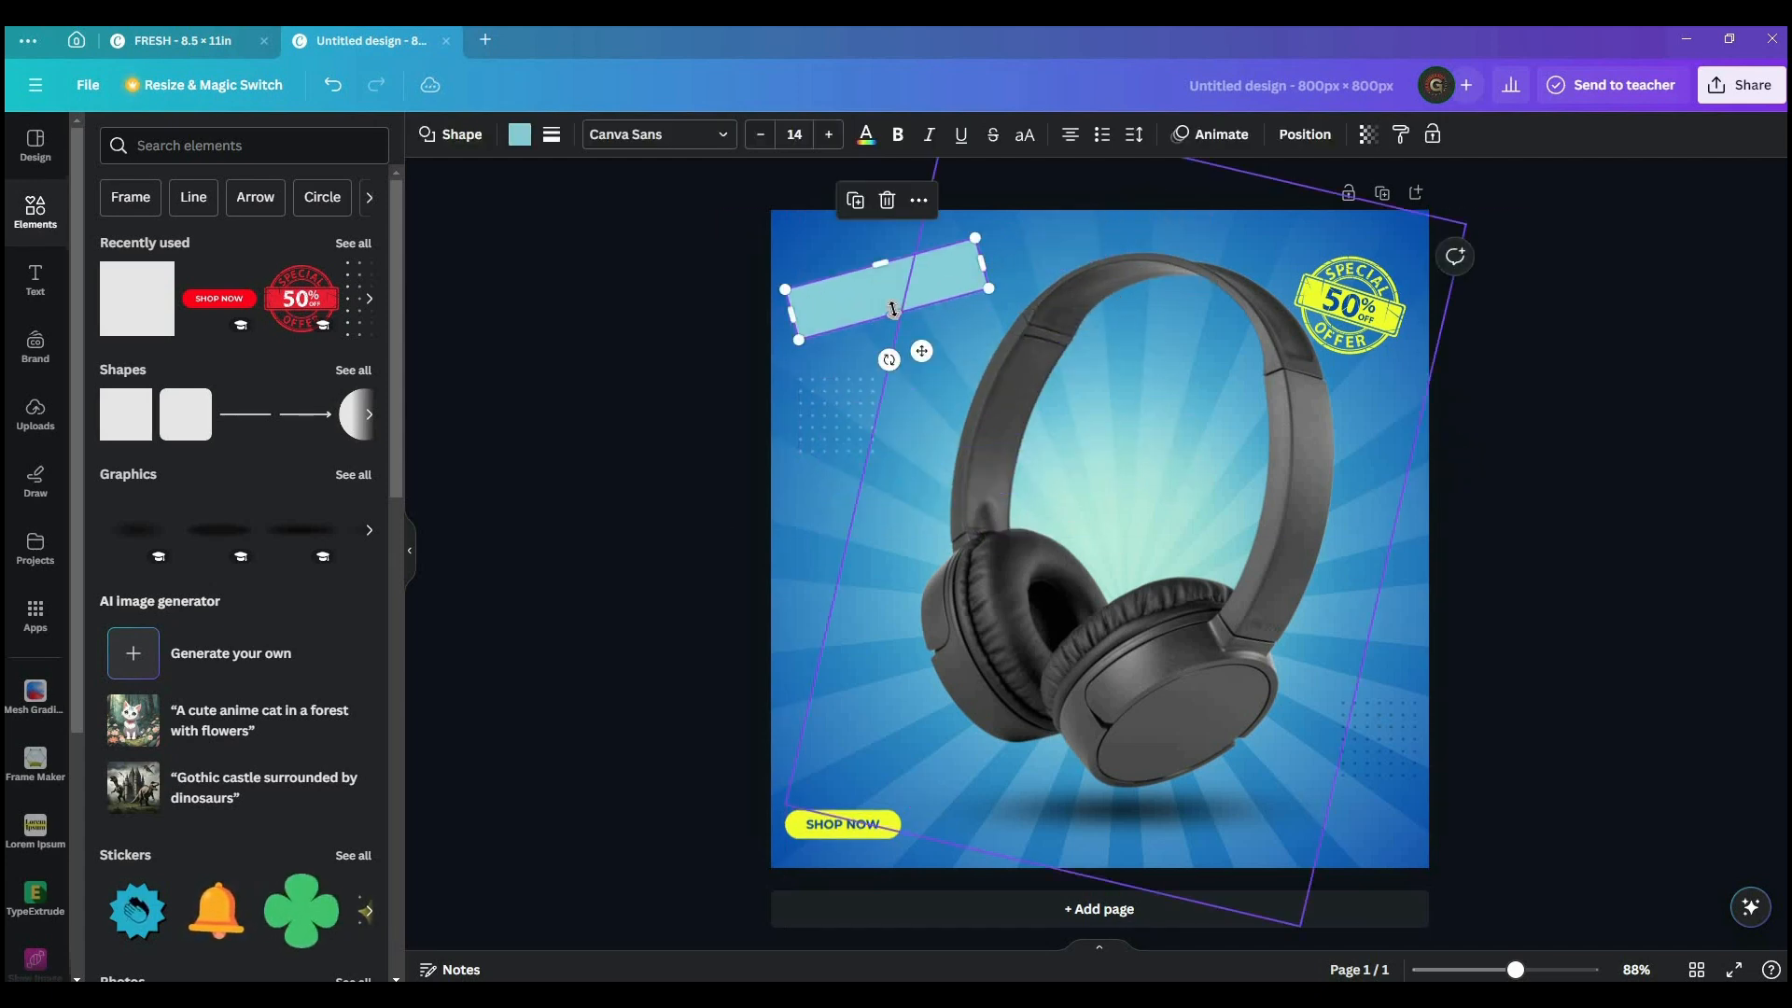
- Fill the tilted bar with the bright yellow used on the SHOP NOW button
click(520, 135)
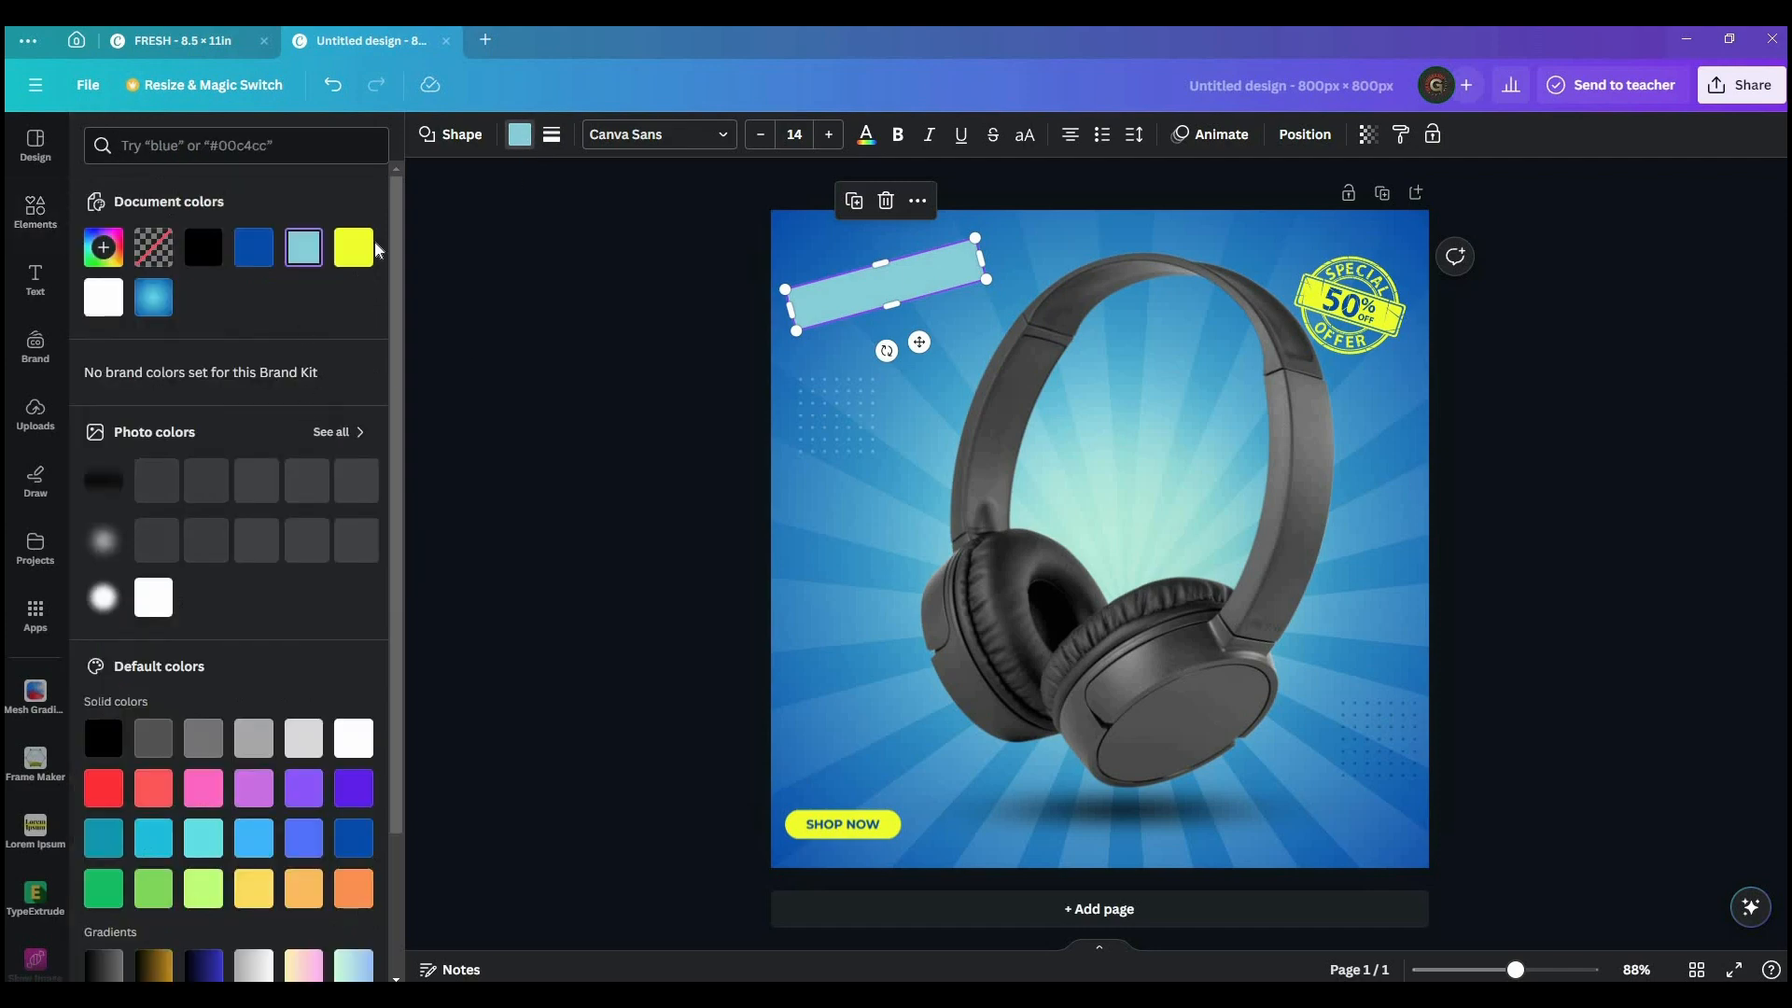
click(363, 250)
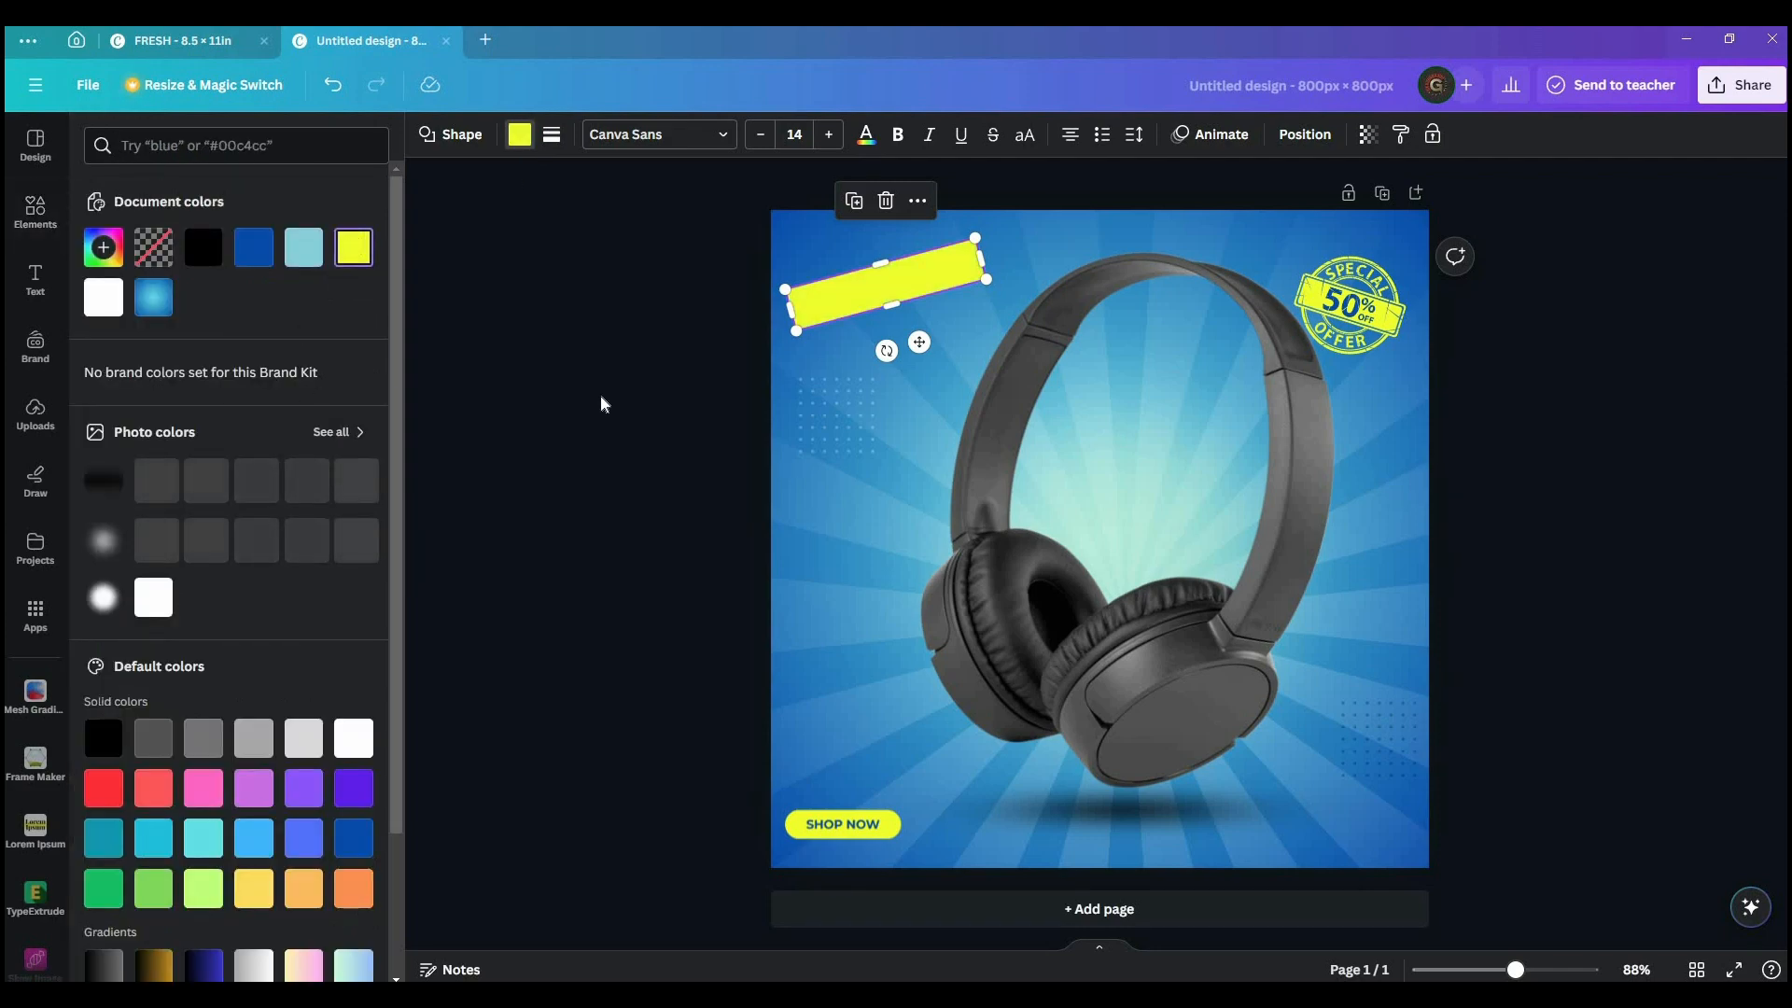
key(Escape)
- Add a heading reading "BEST GADGET"
click(35, 278)
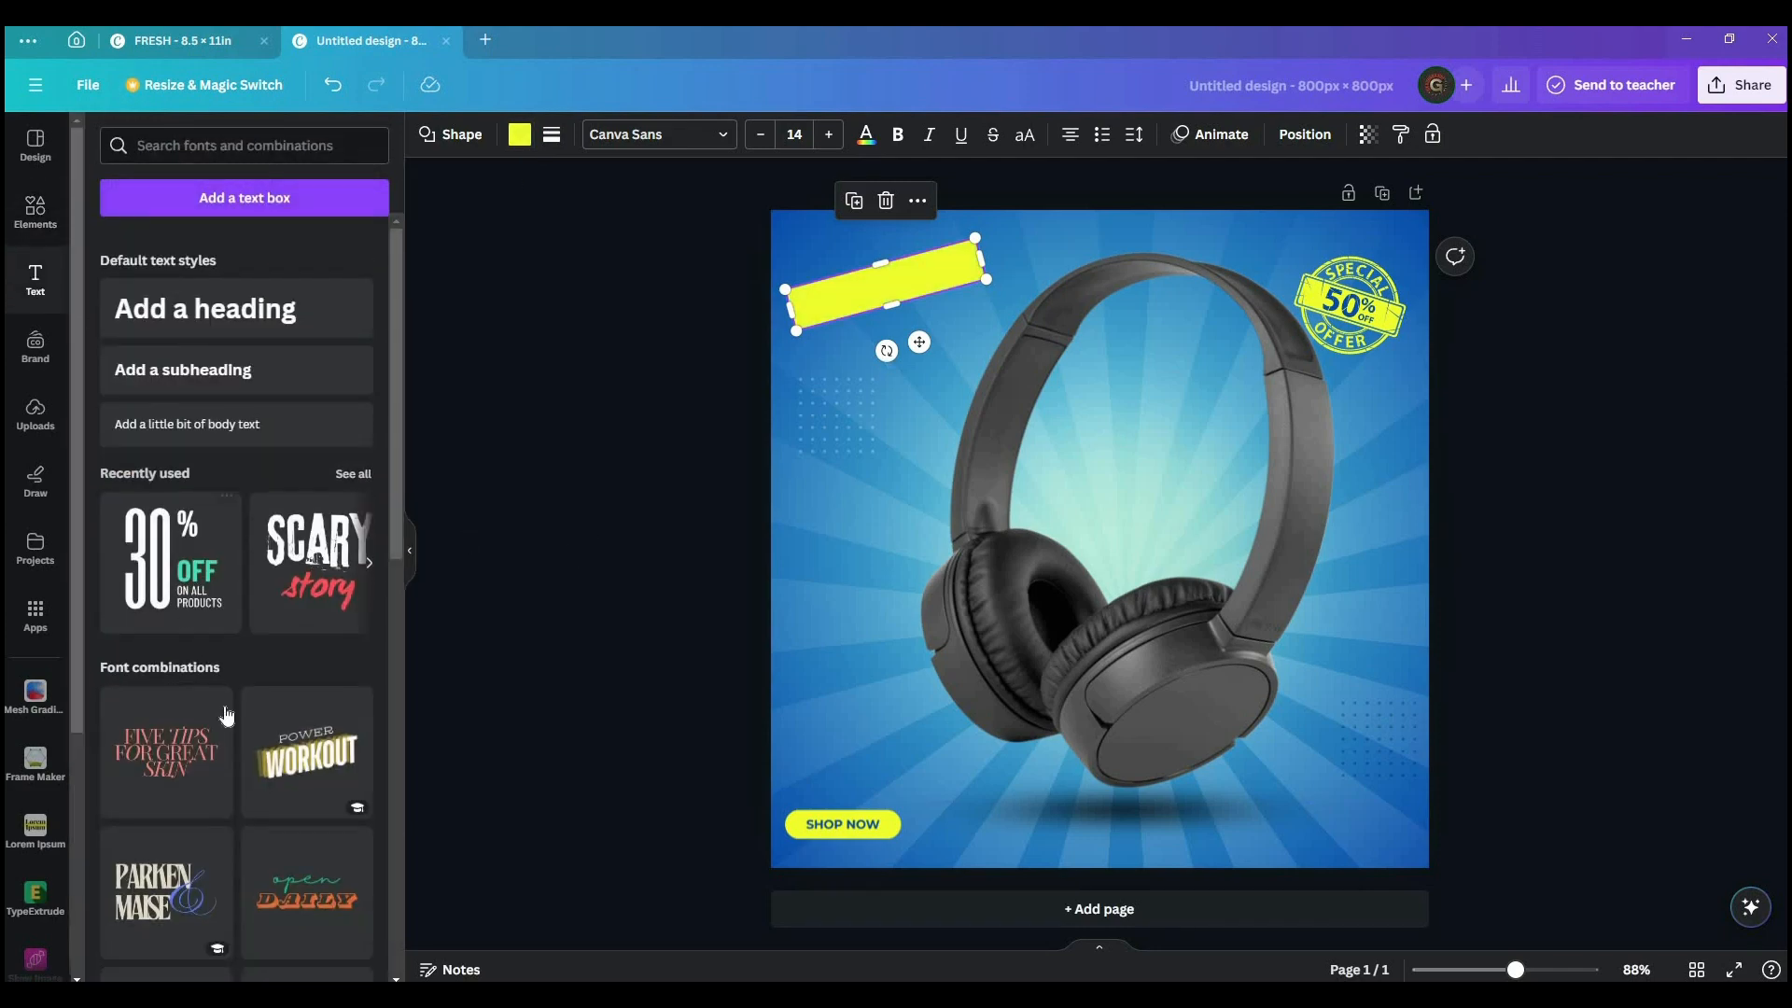
scroll(324, 782, down, 3)
scroll(323, 782, up, 3)
click(206, 308)
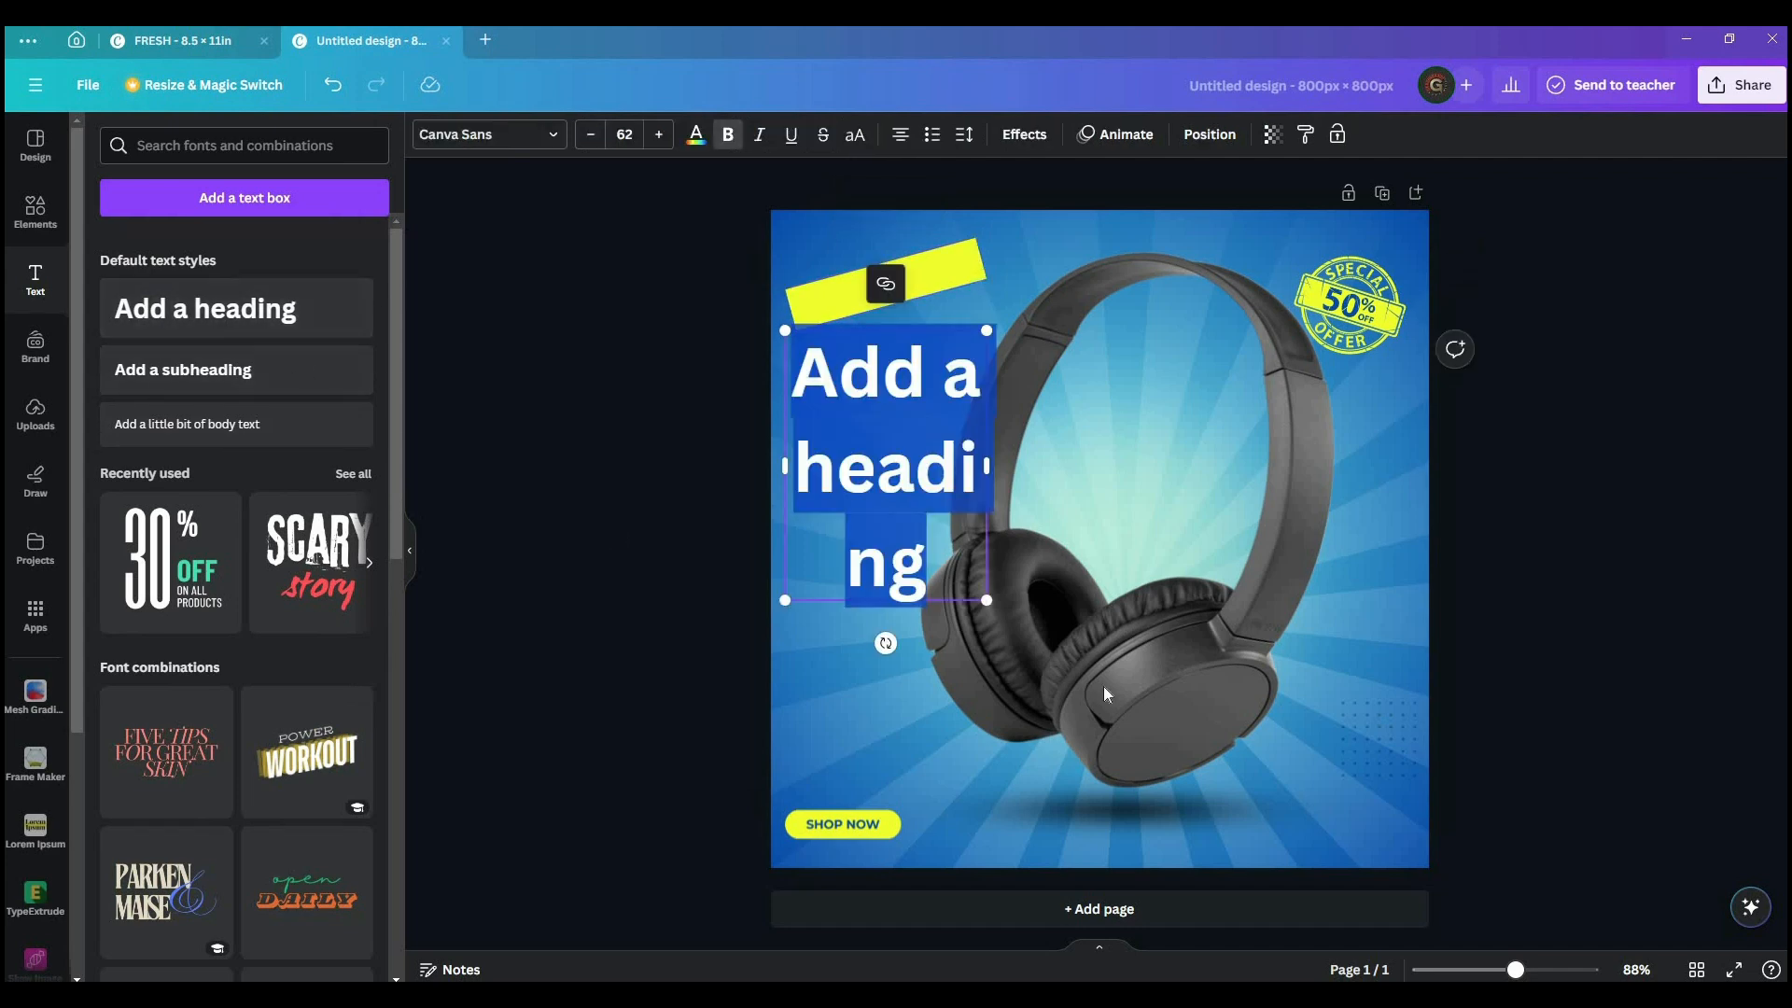
text(BEST)
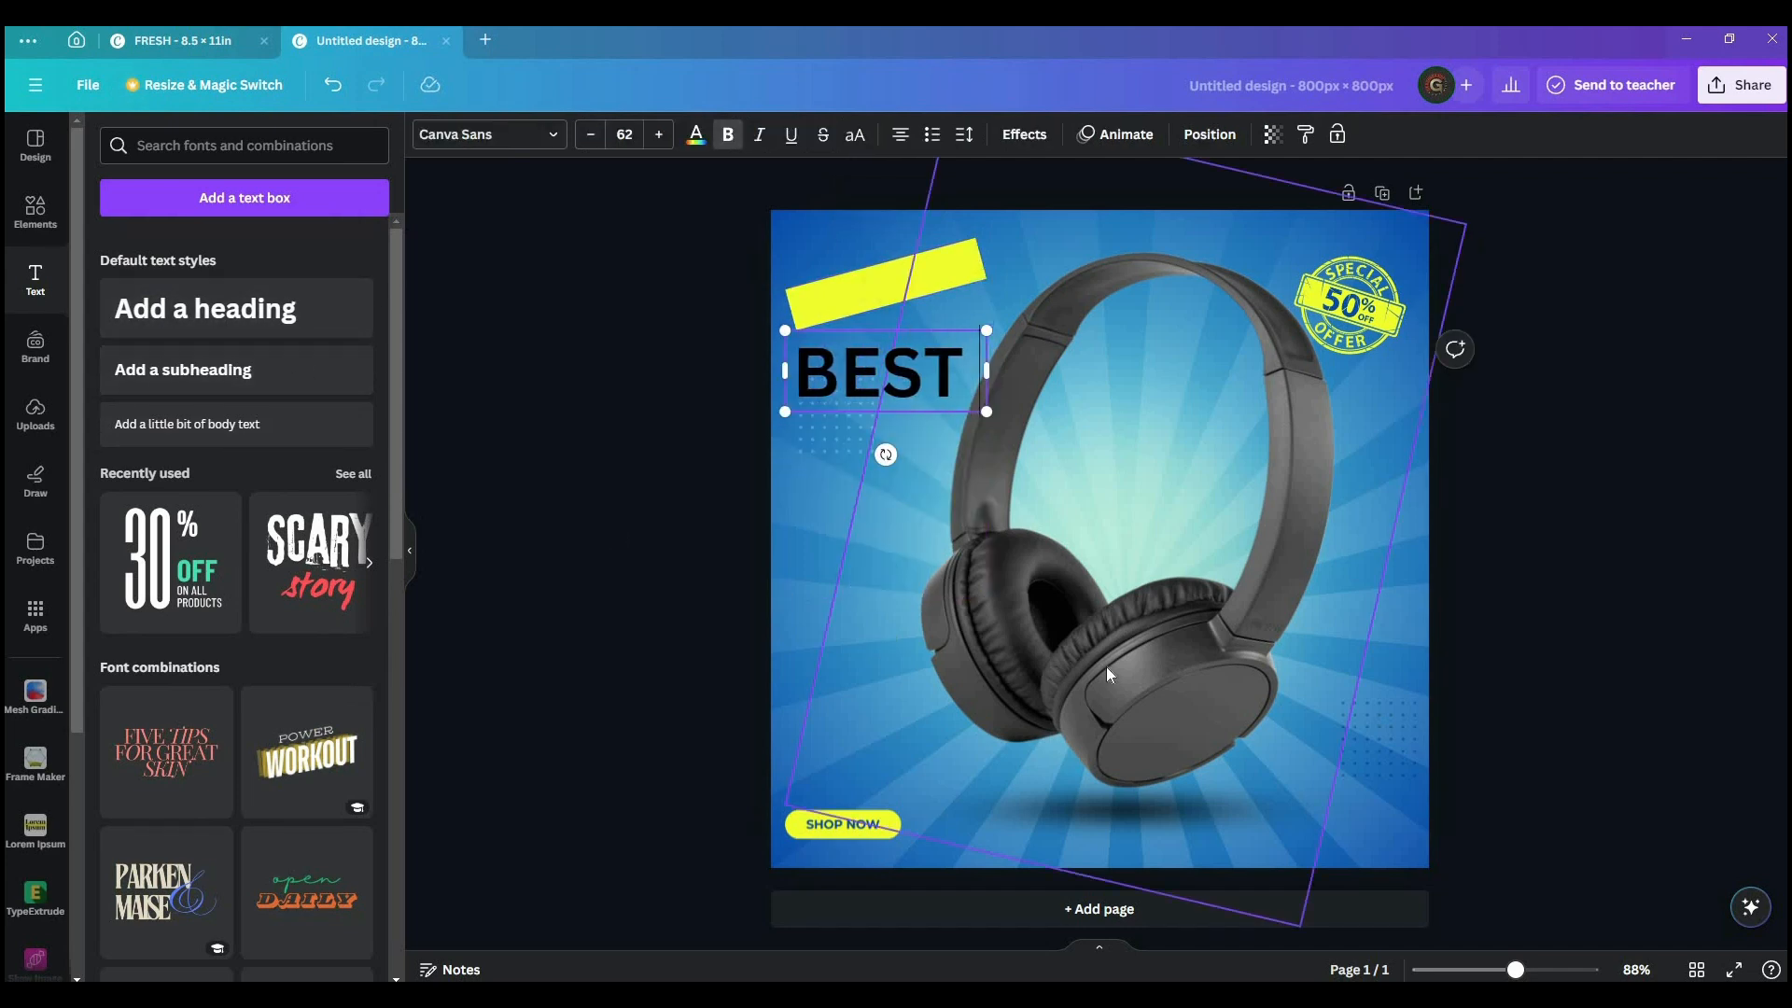
key(Return)
text(GA)
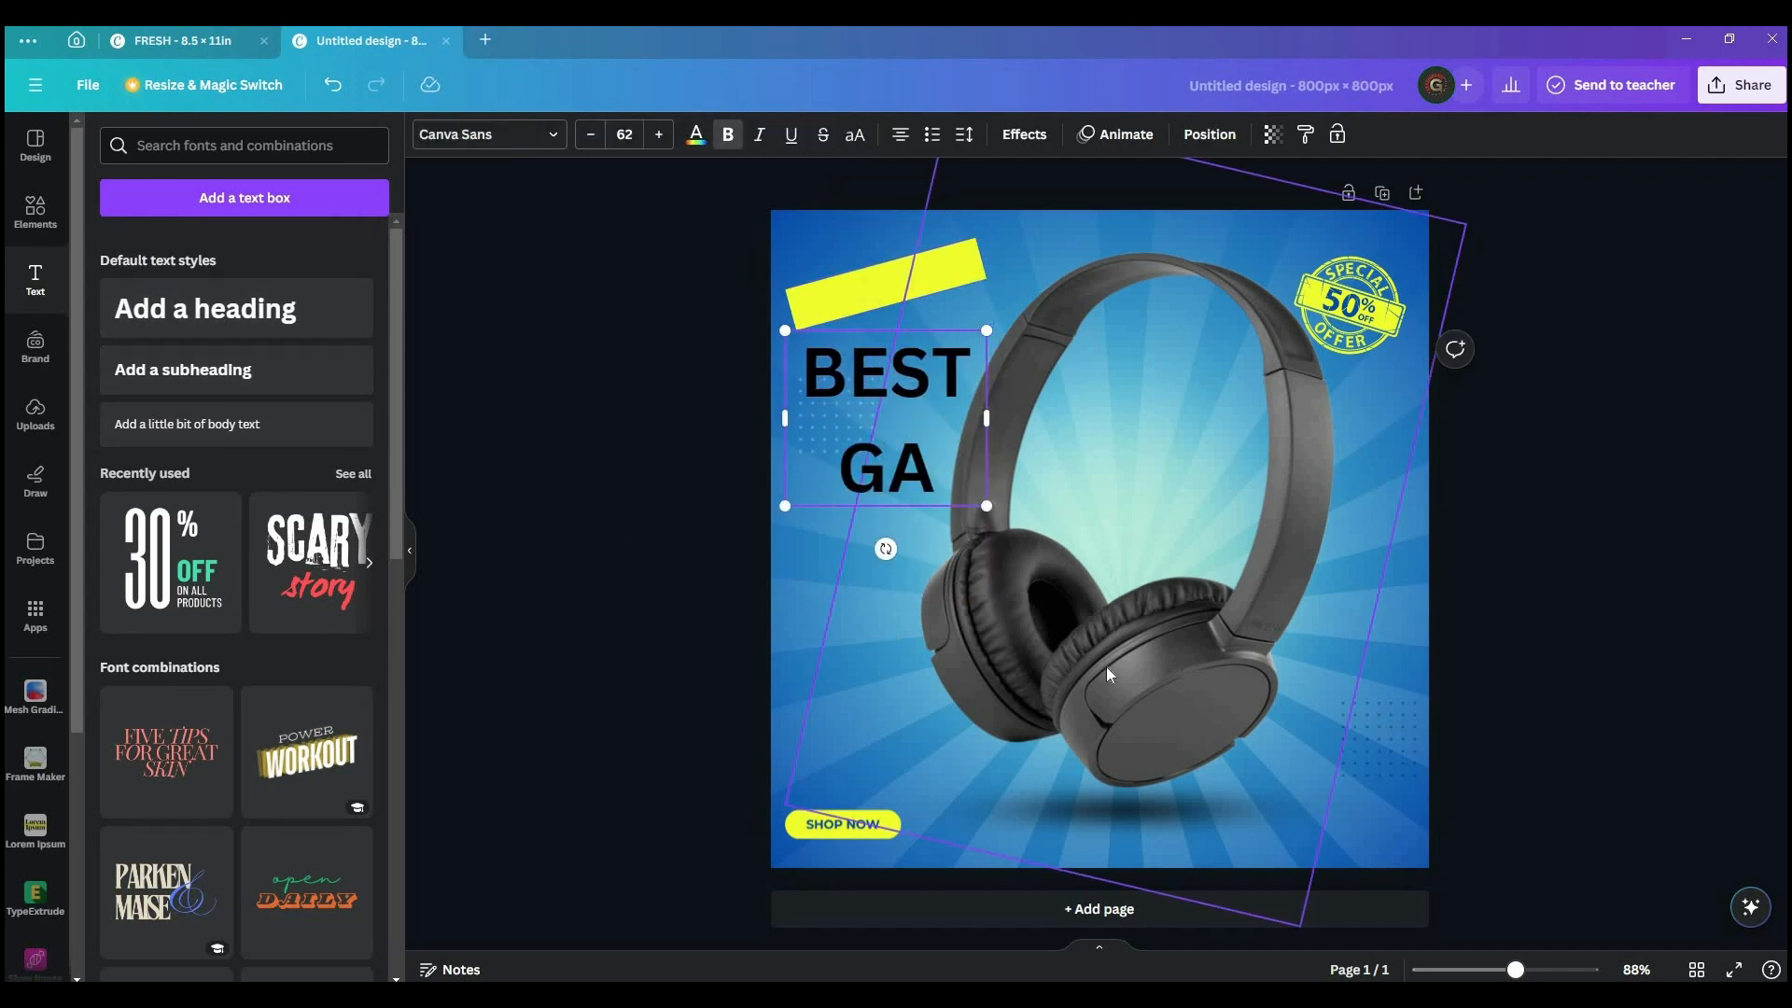
text(DGET)
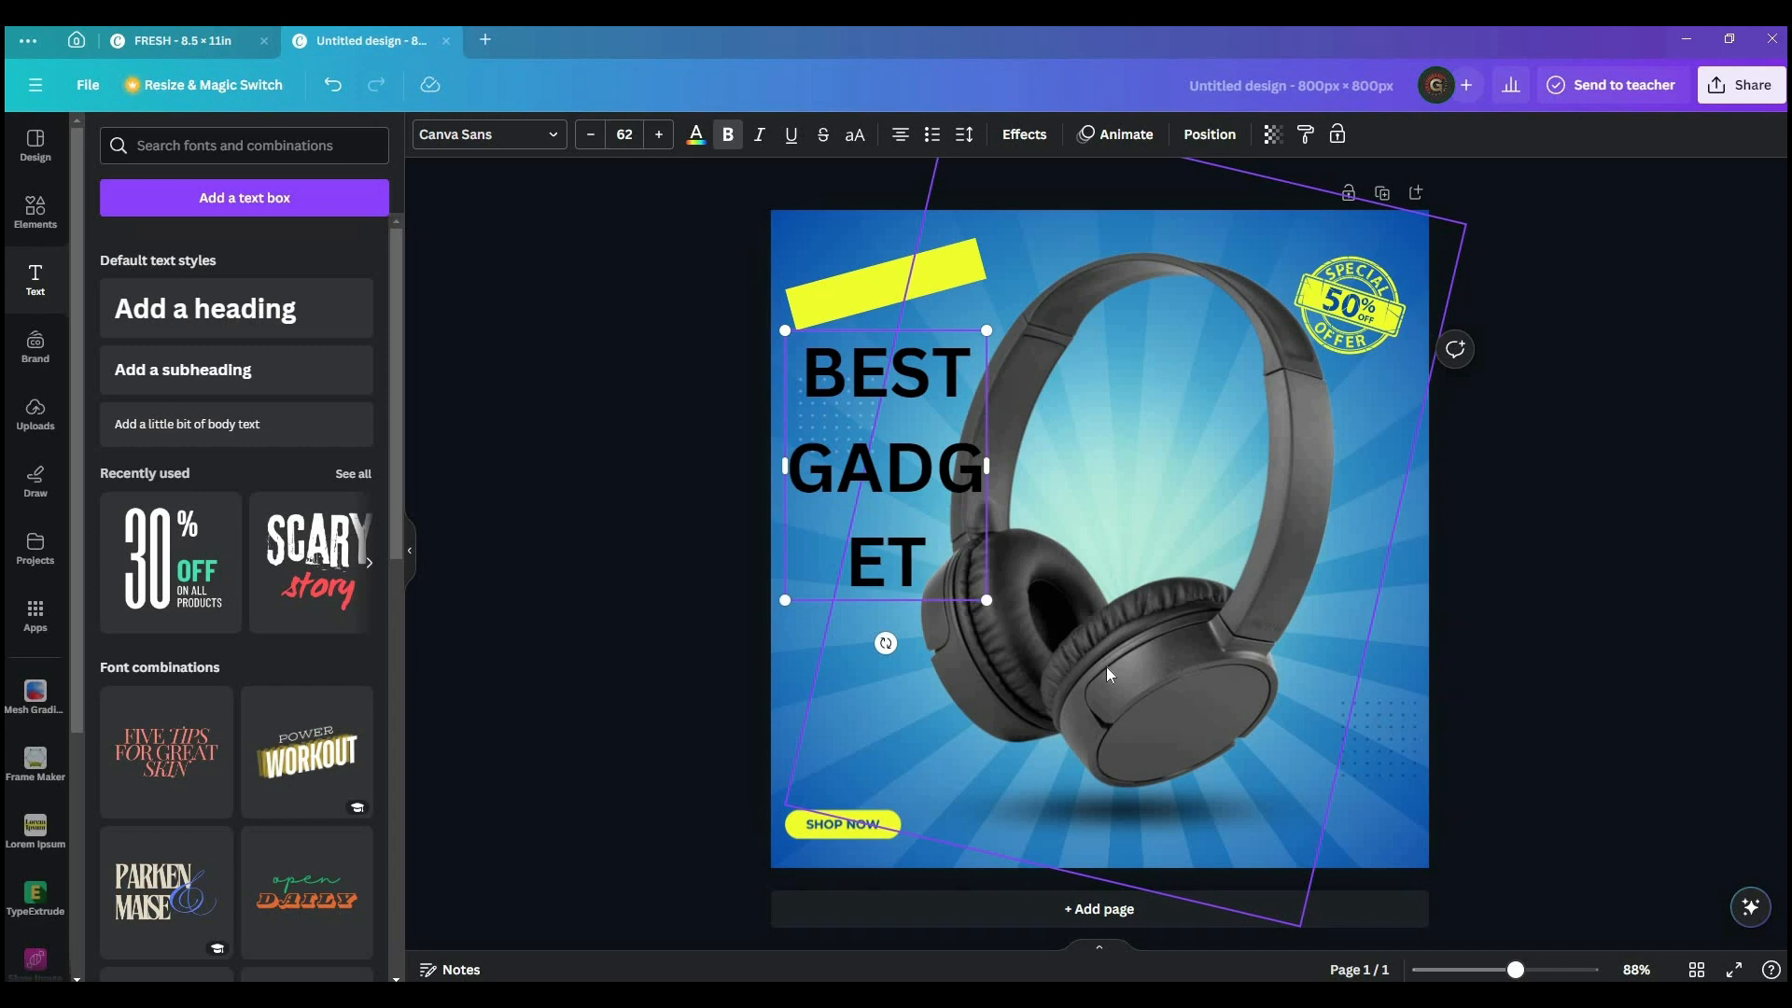
- Set the BEST GADGET heading's font size to 50
key(ctrl+a)
click(625, 135)
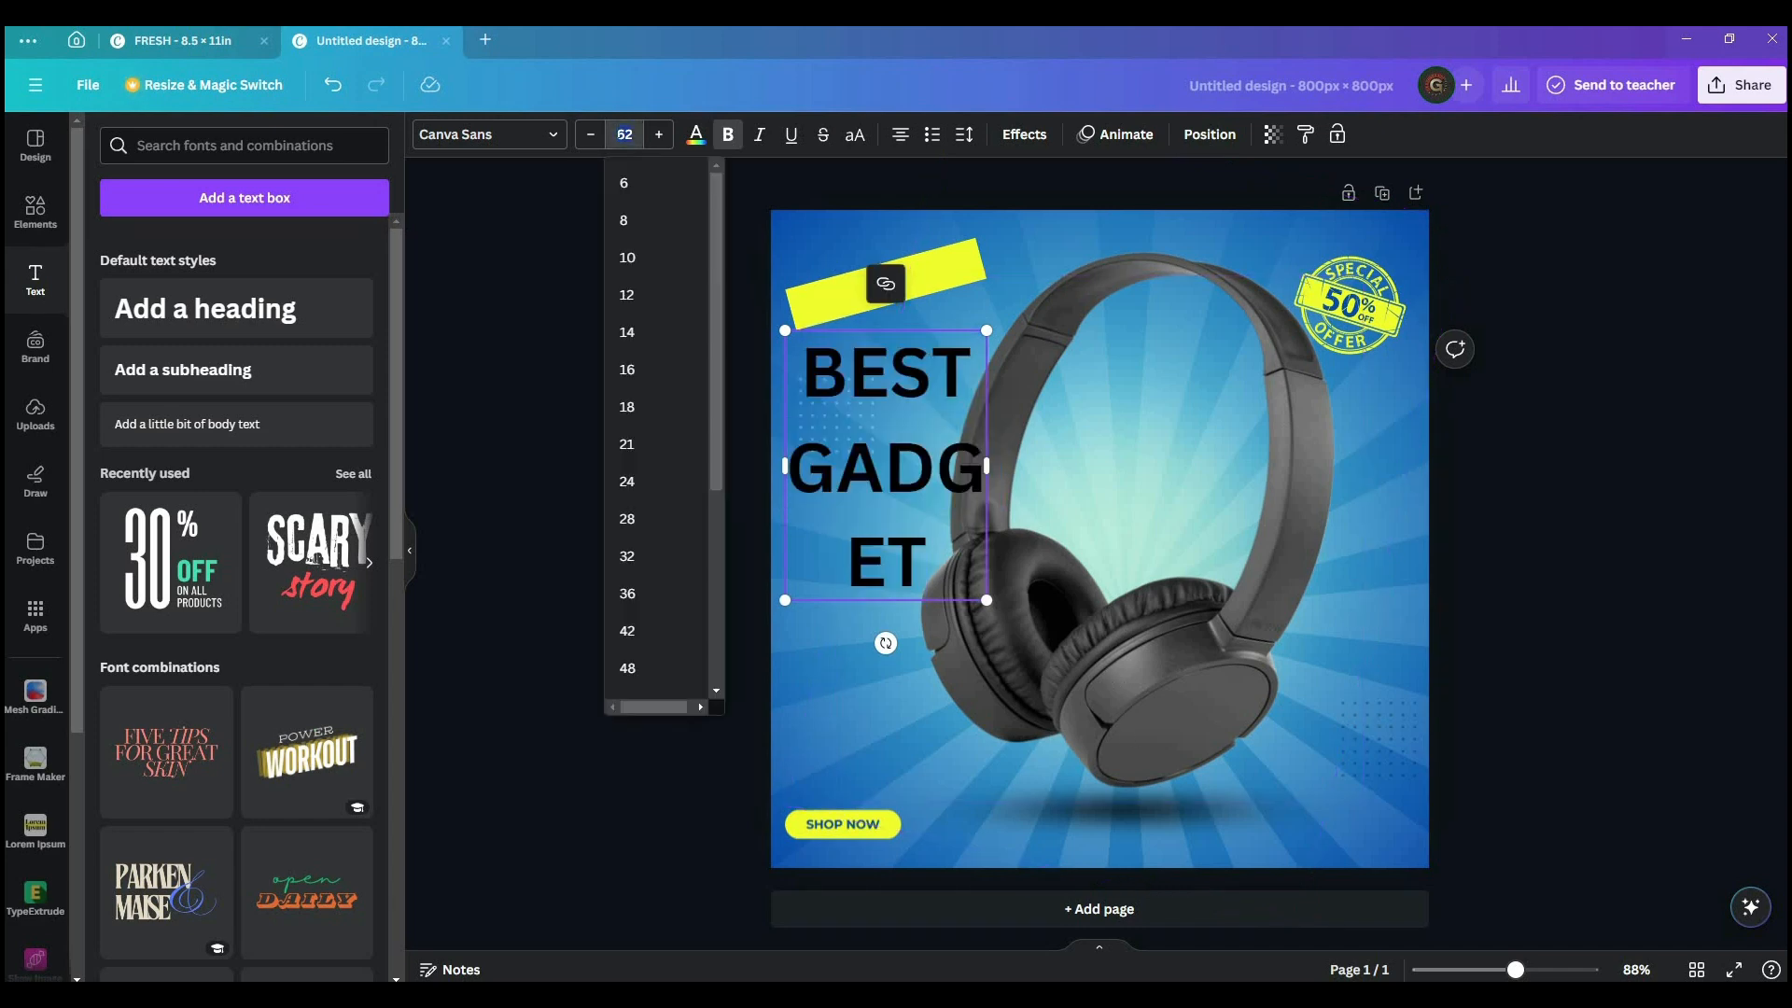
text(50)
key(Return)
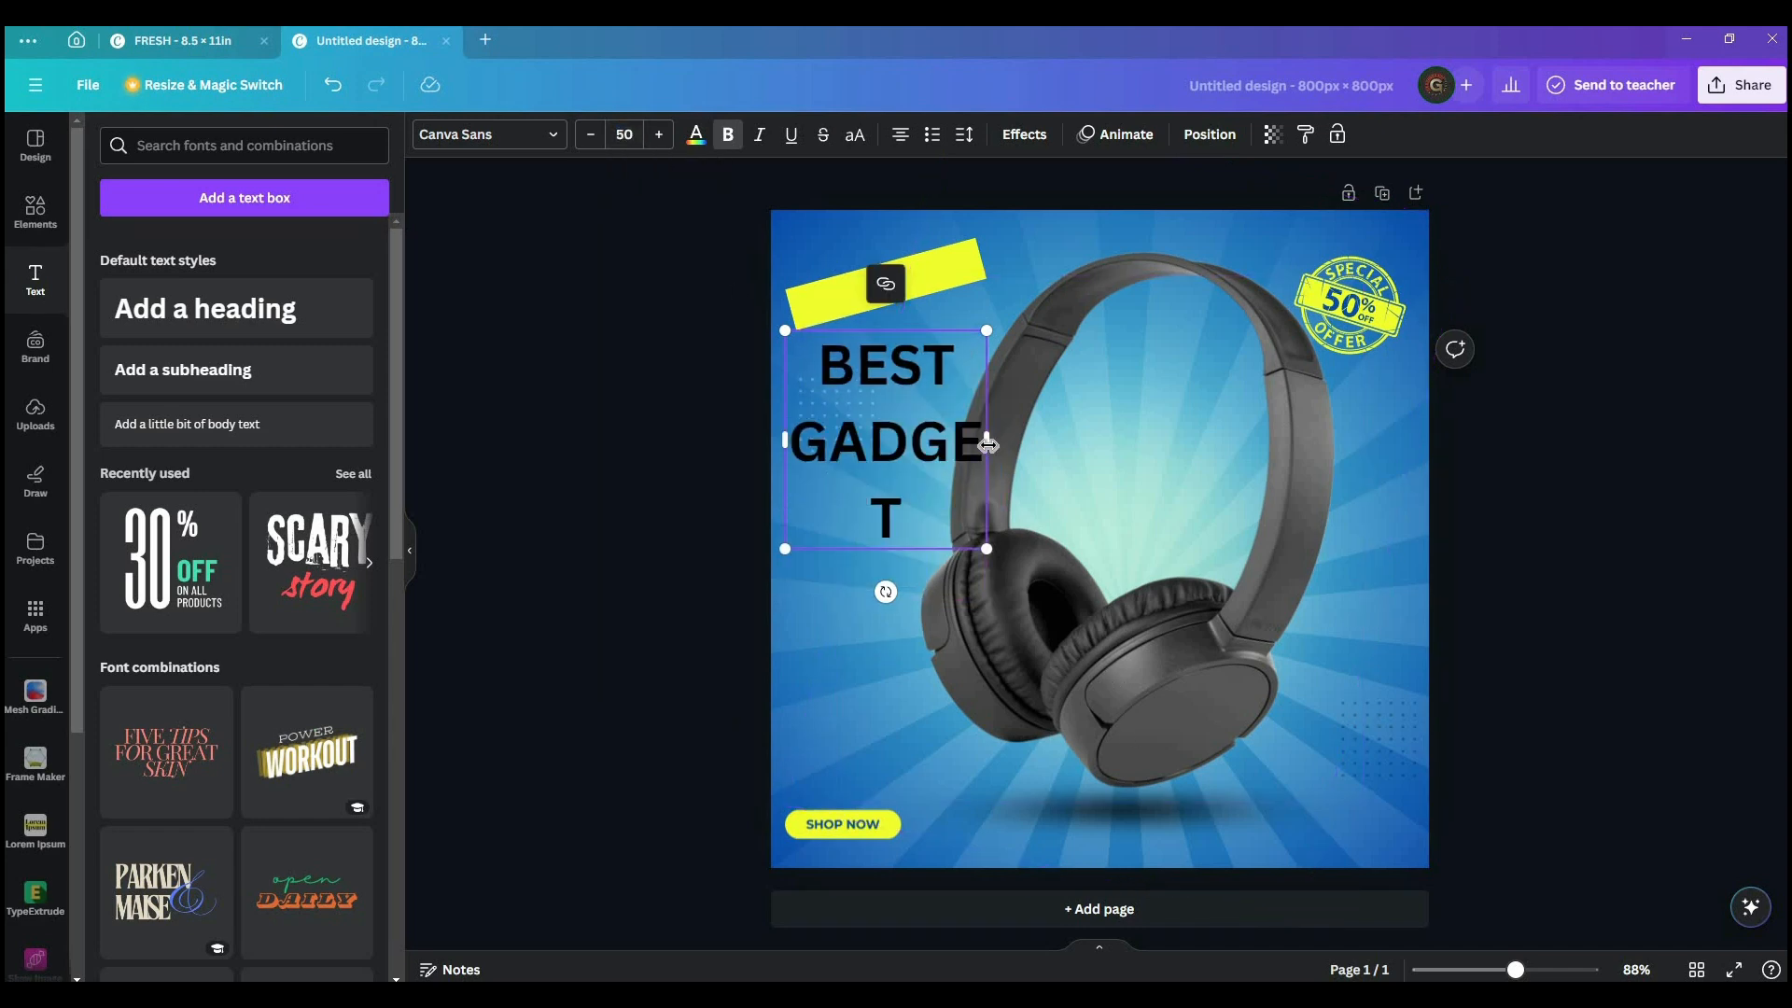
- Fit the BEST GADGET heading on one line at font size 24.4, tilt it to match the yellow bar and place it on the bar
drag(987, 440, 989, 331)
drag(869, 405, 884, 352)
click(868, 387)
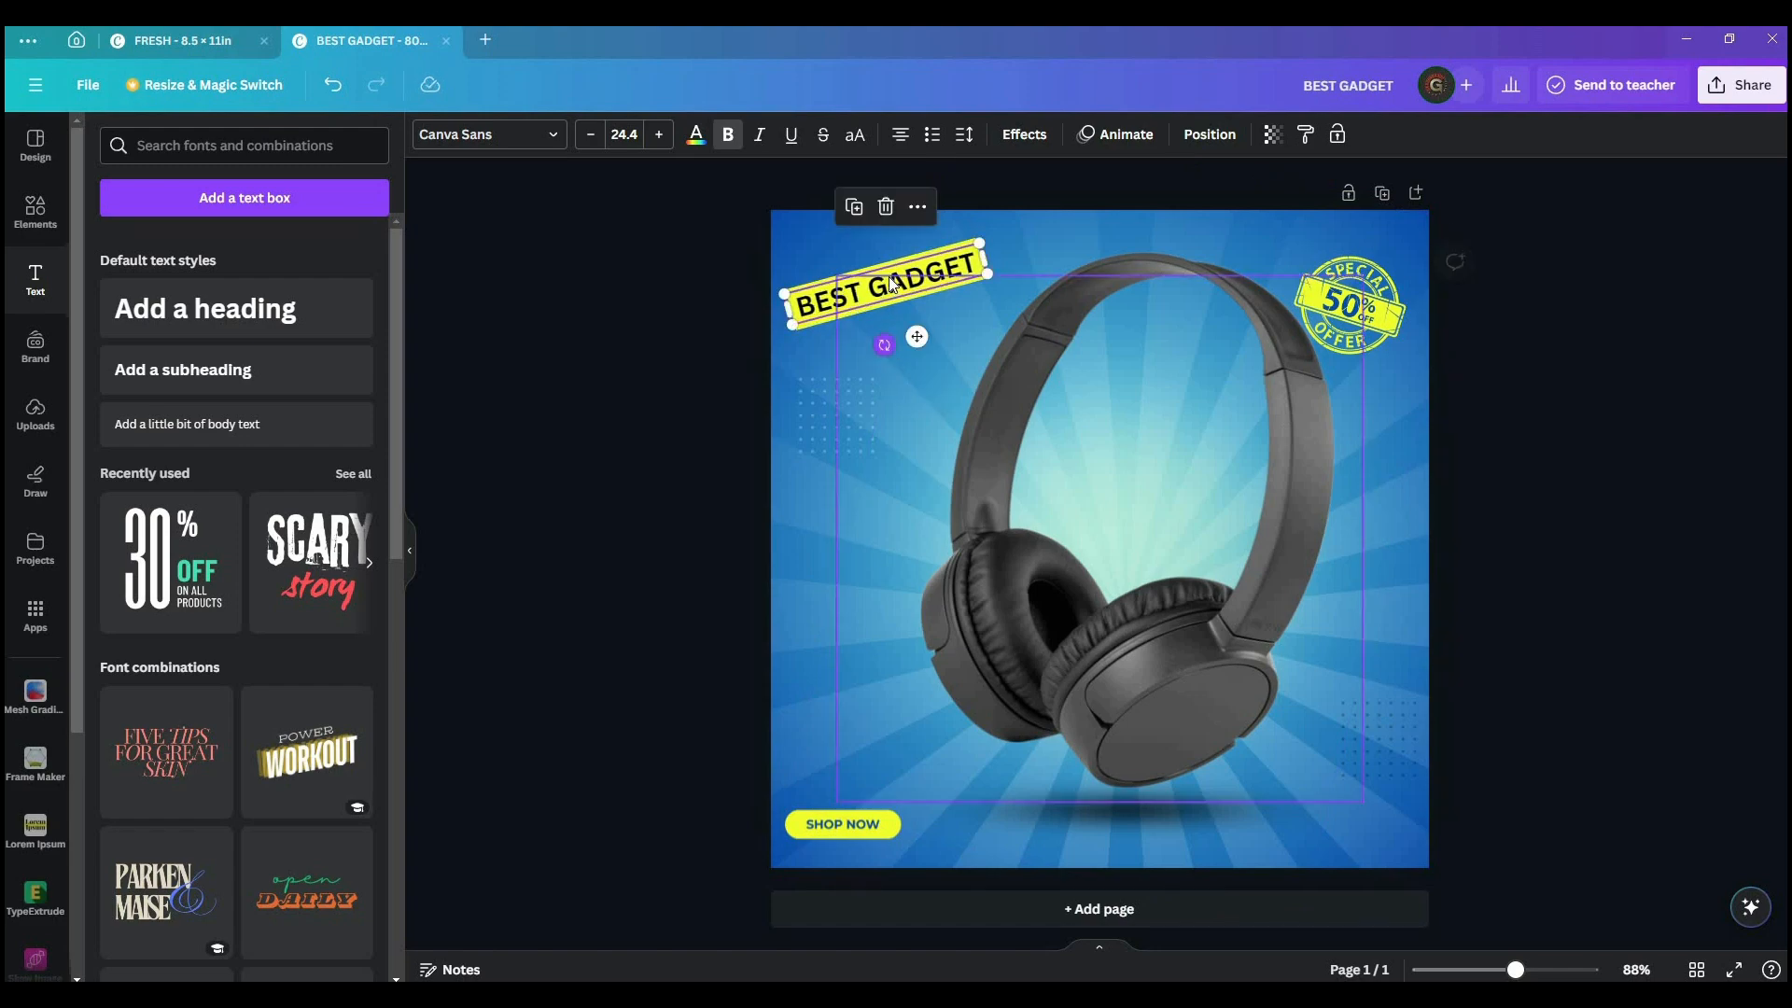
scroll(668, 372, up, 6)
drag(628, 385, 631, 388)
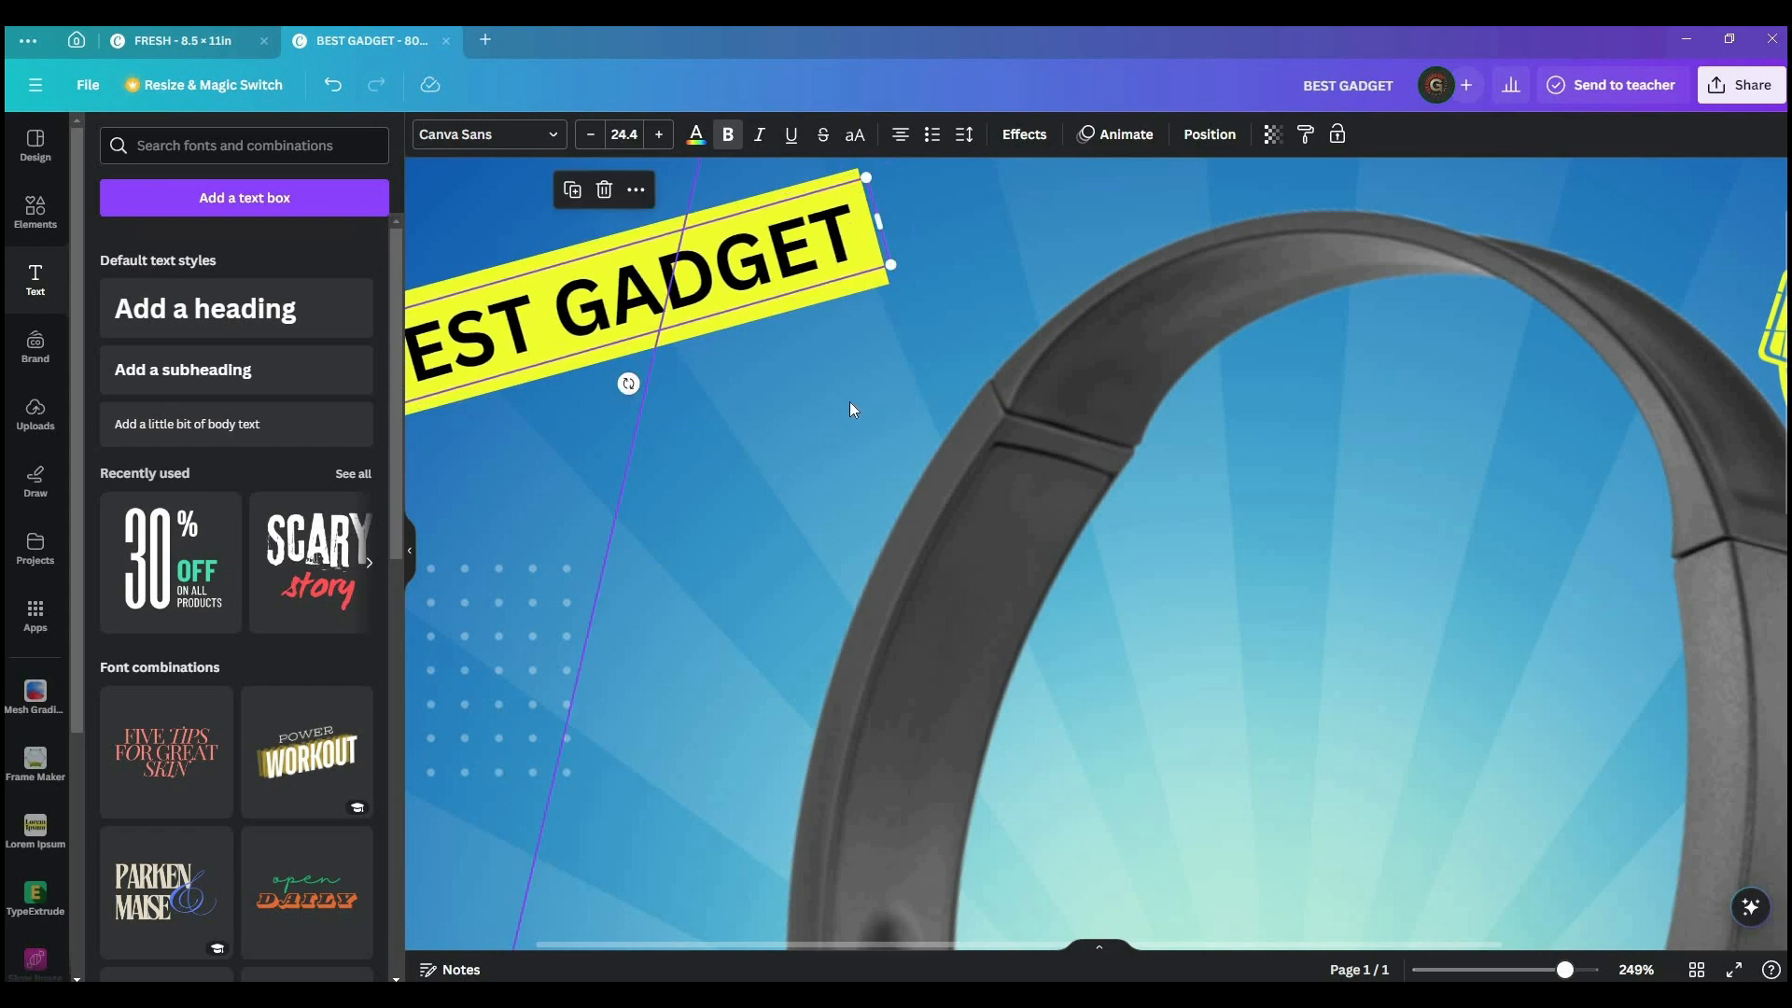
- Change the BEST GADGET heading's text color to white
scroll(842, 390, down, 2)
scroll(829, 390, up, 3)
scroll(816, 390, down, 1)
scroll(827, 396, down, 2)
scroll(829, 395, up, 1)
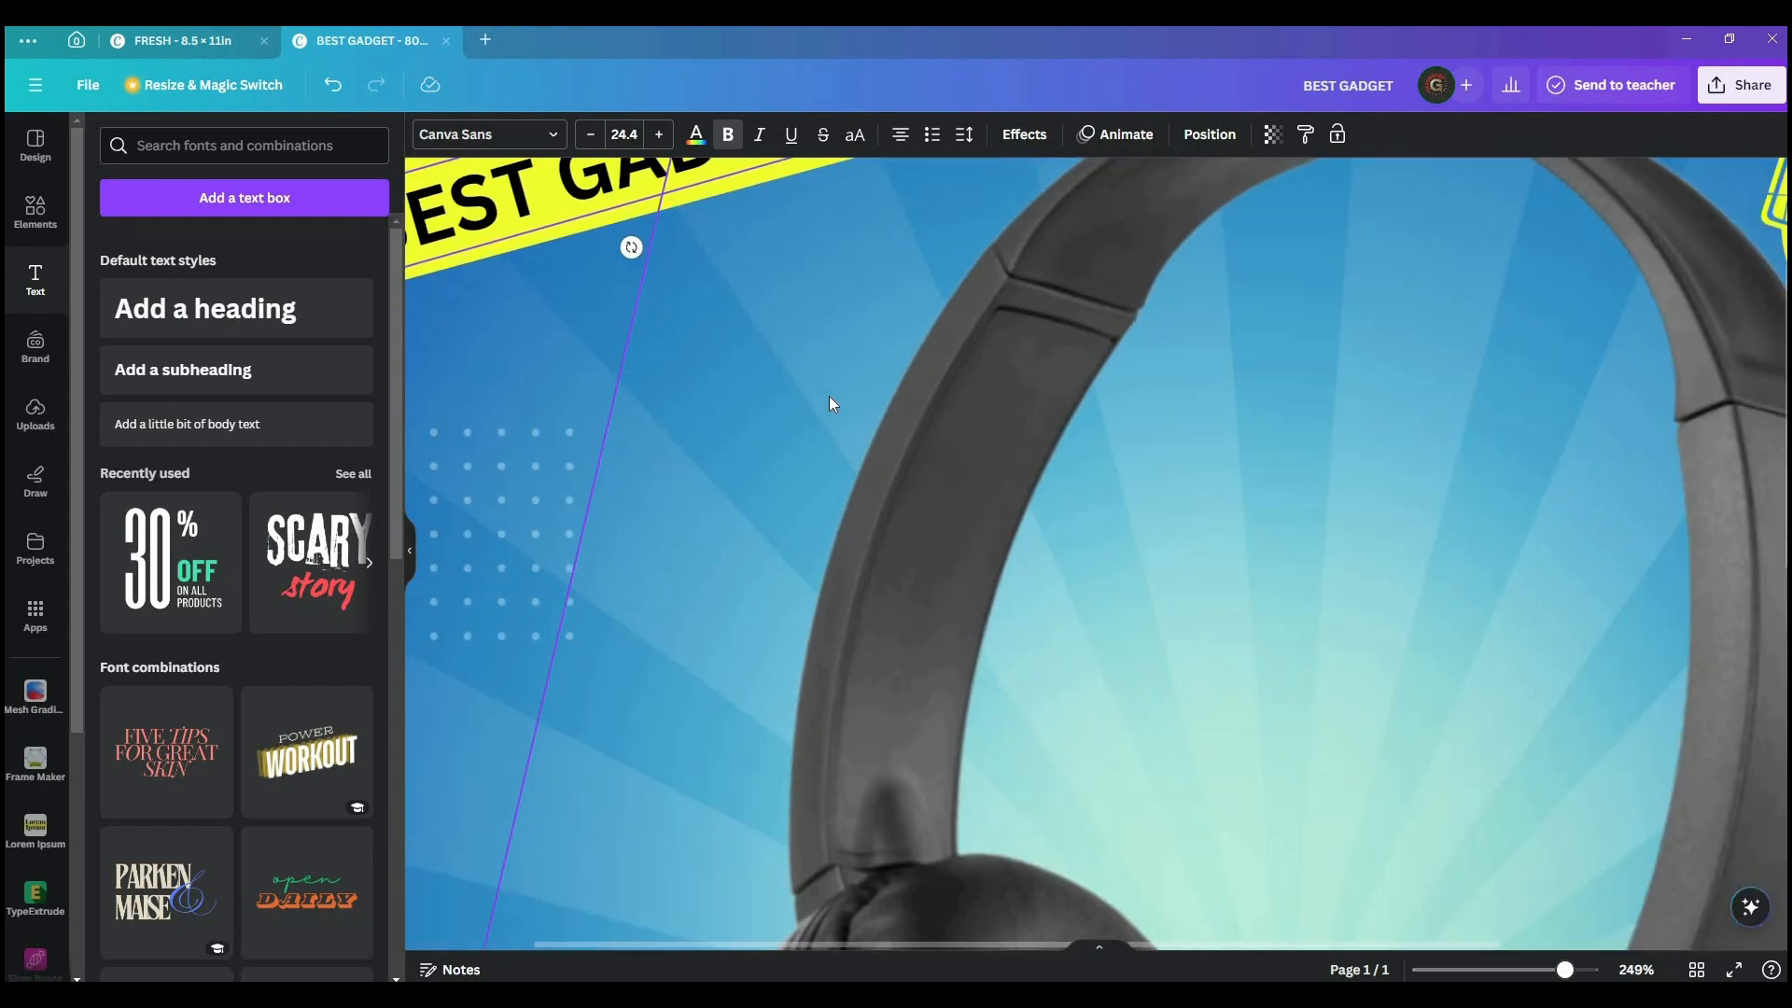
scroll(829, 396, down, 3)
scroll(794, 406, up, 2)
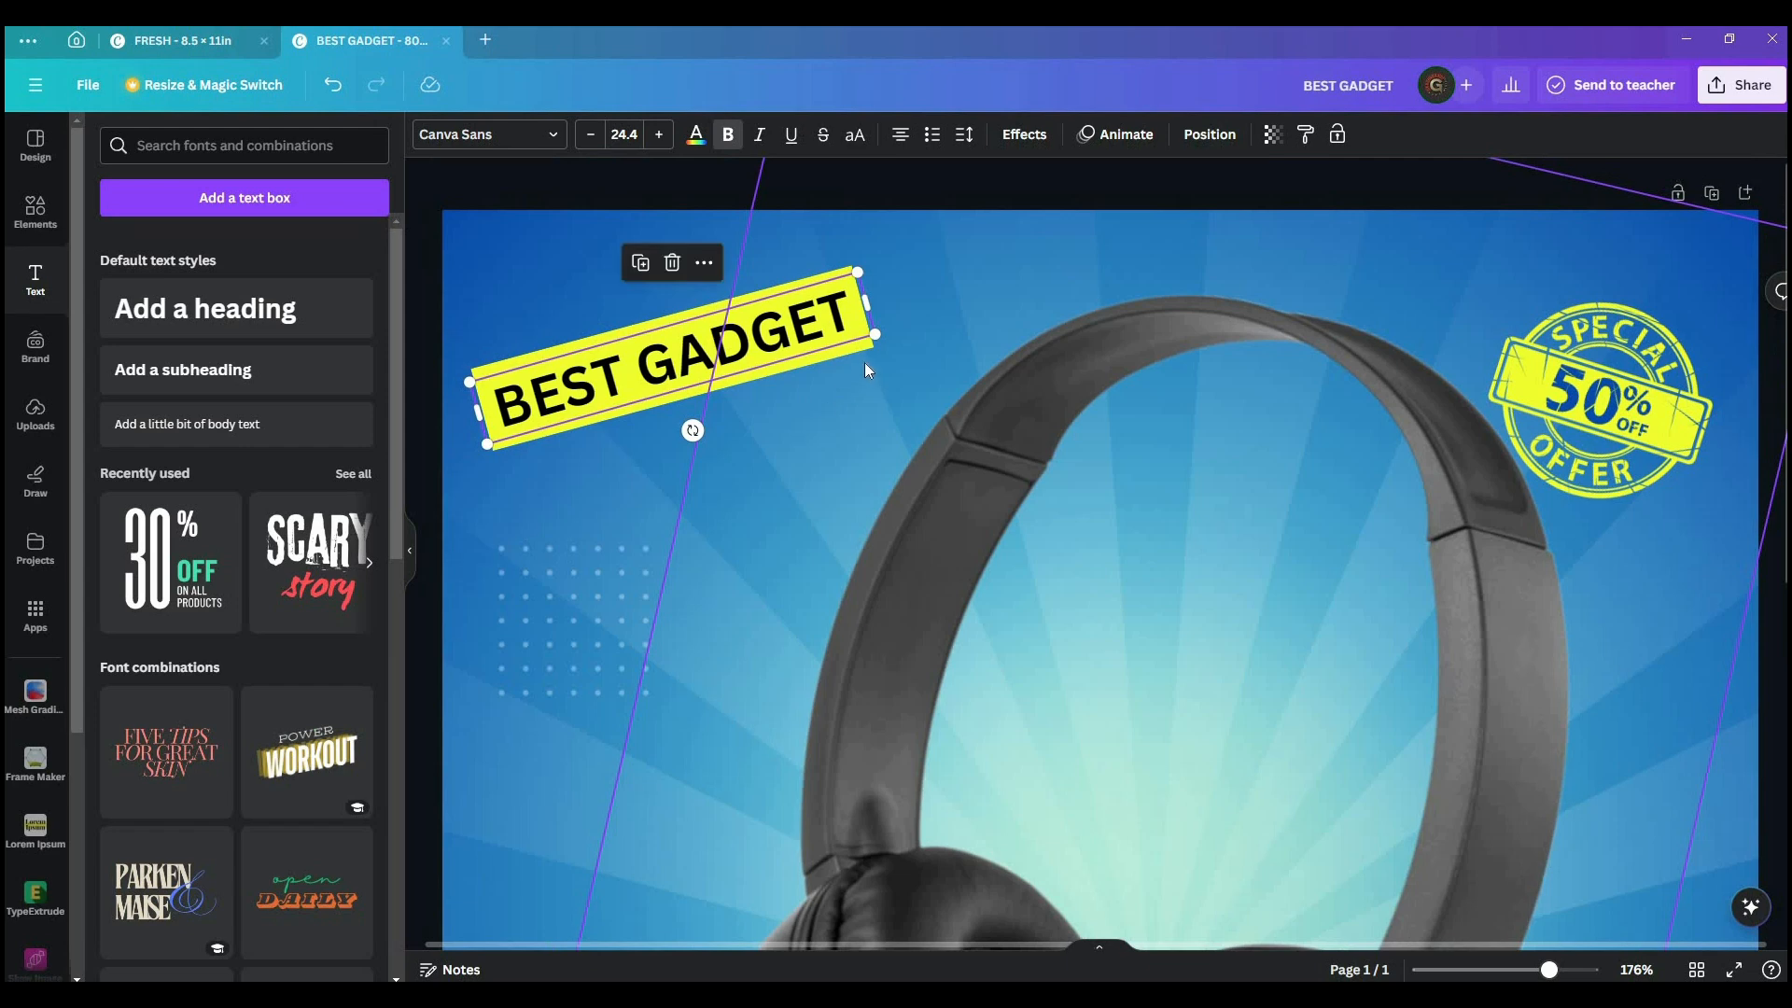
click(695, 134)
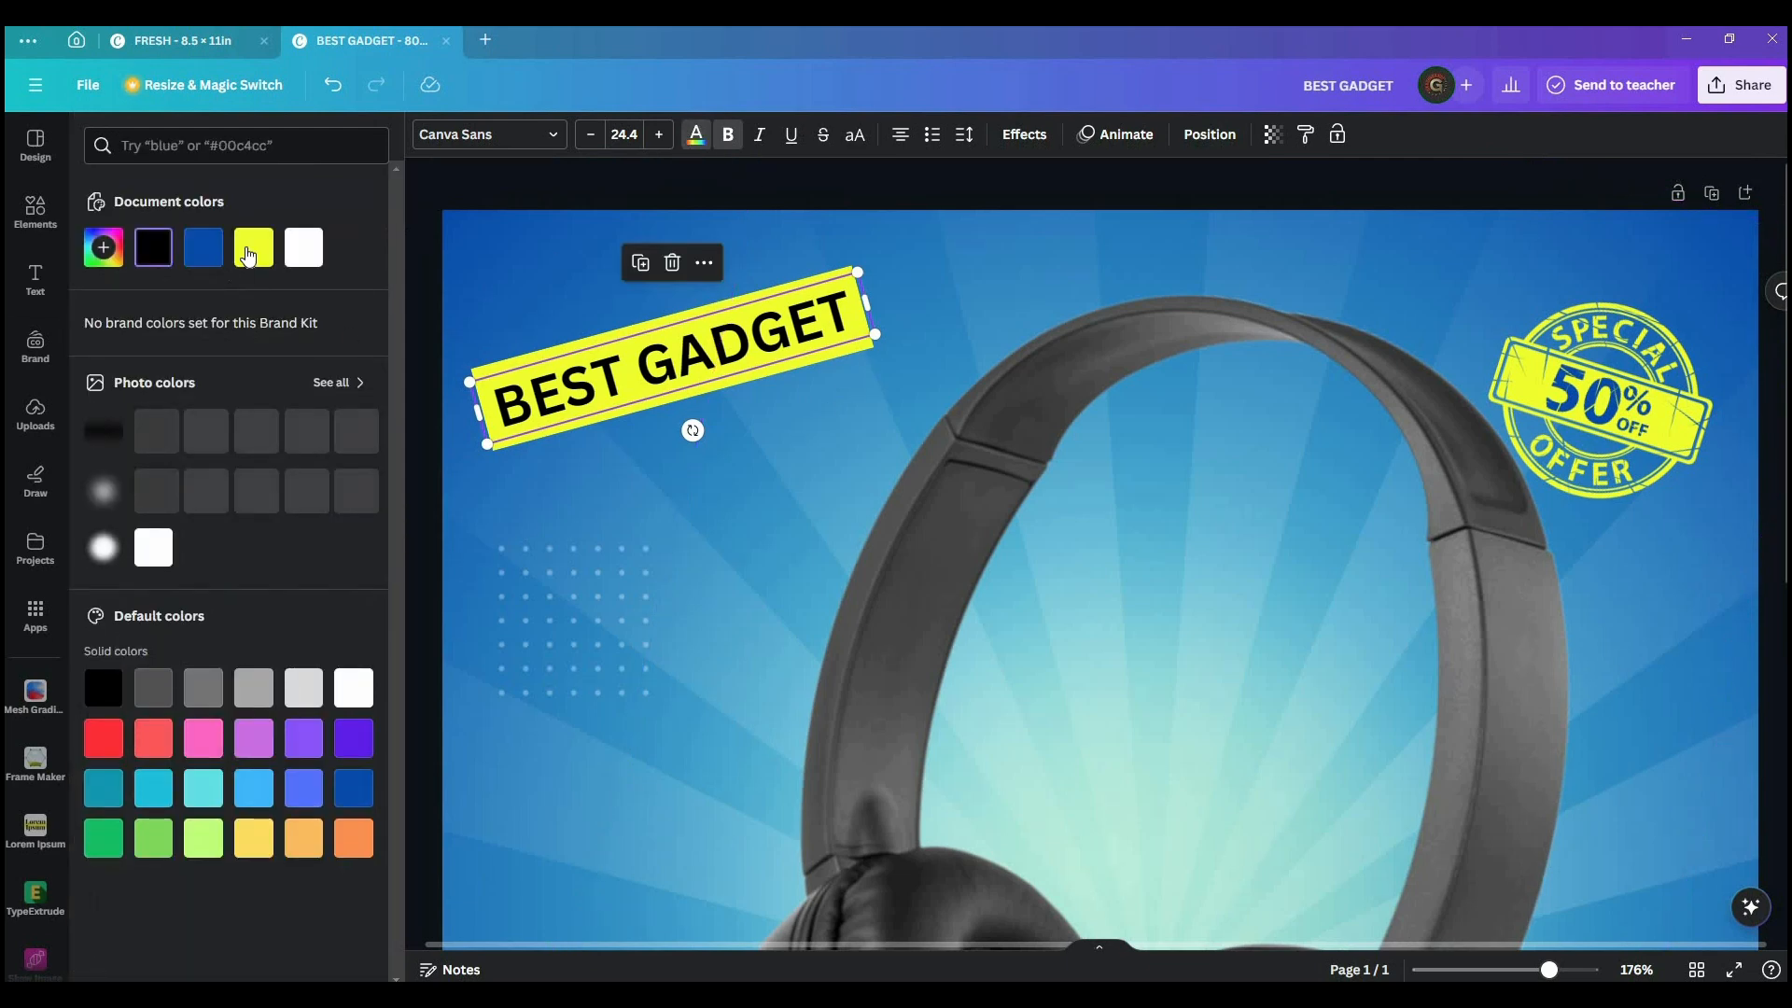
click(303, 247)
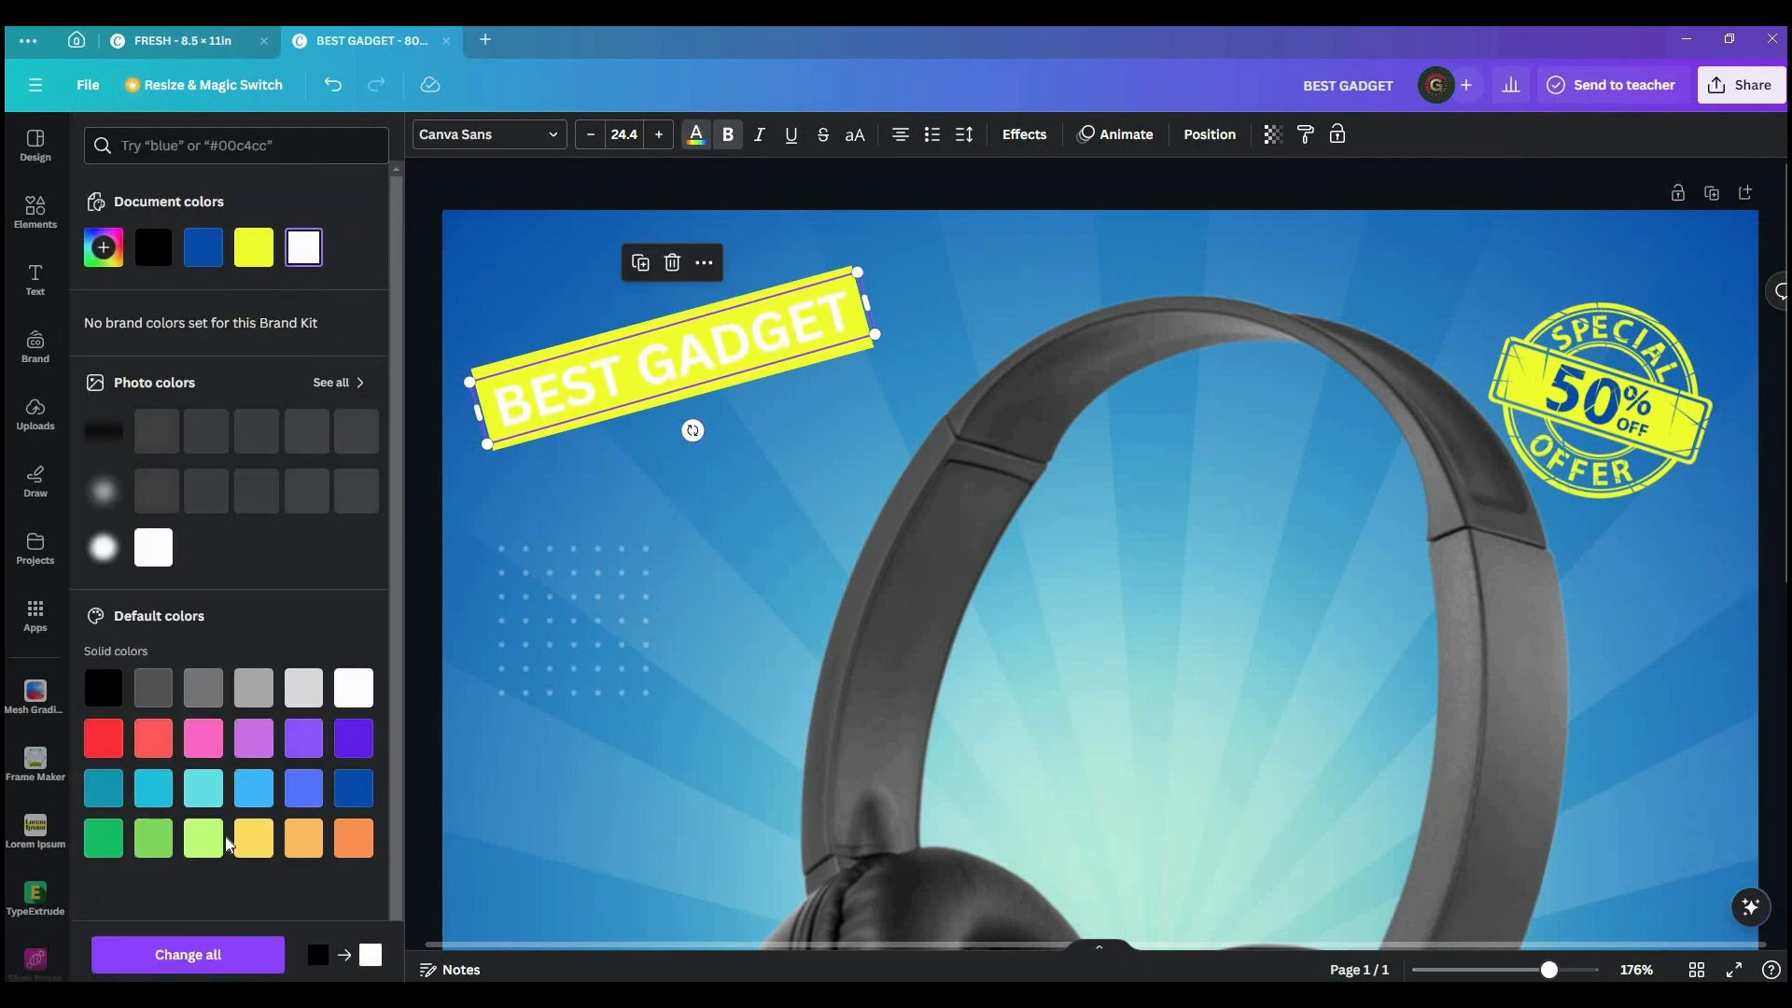
- Change the BEST GADGET heading's text color to dark blue and its font to Lovelo
click(354, 790)
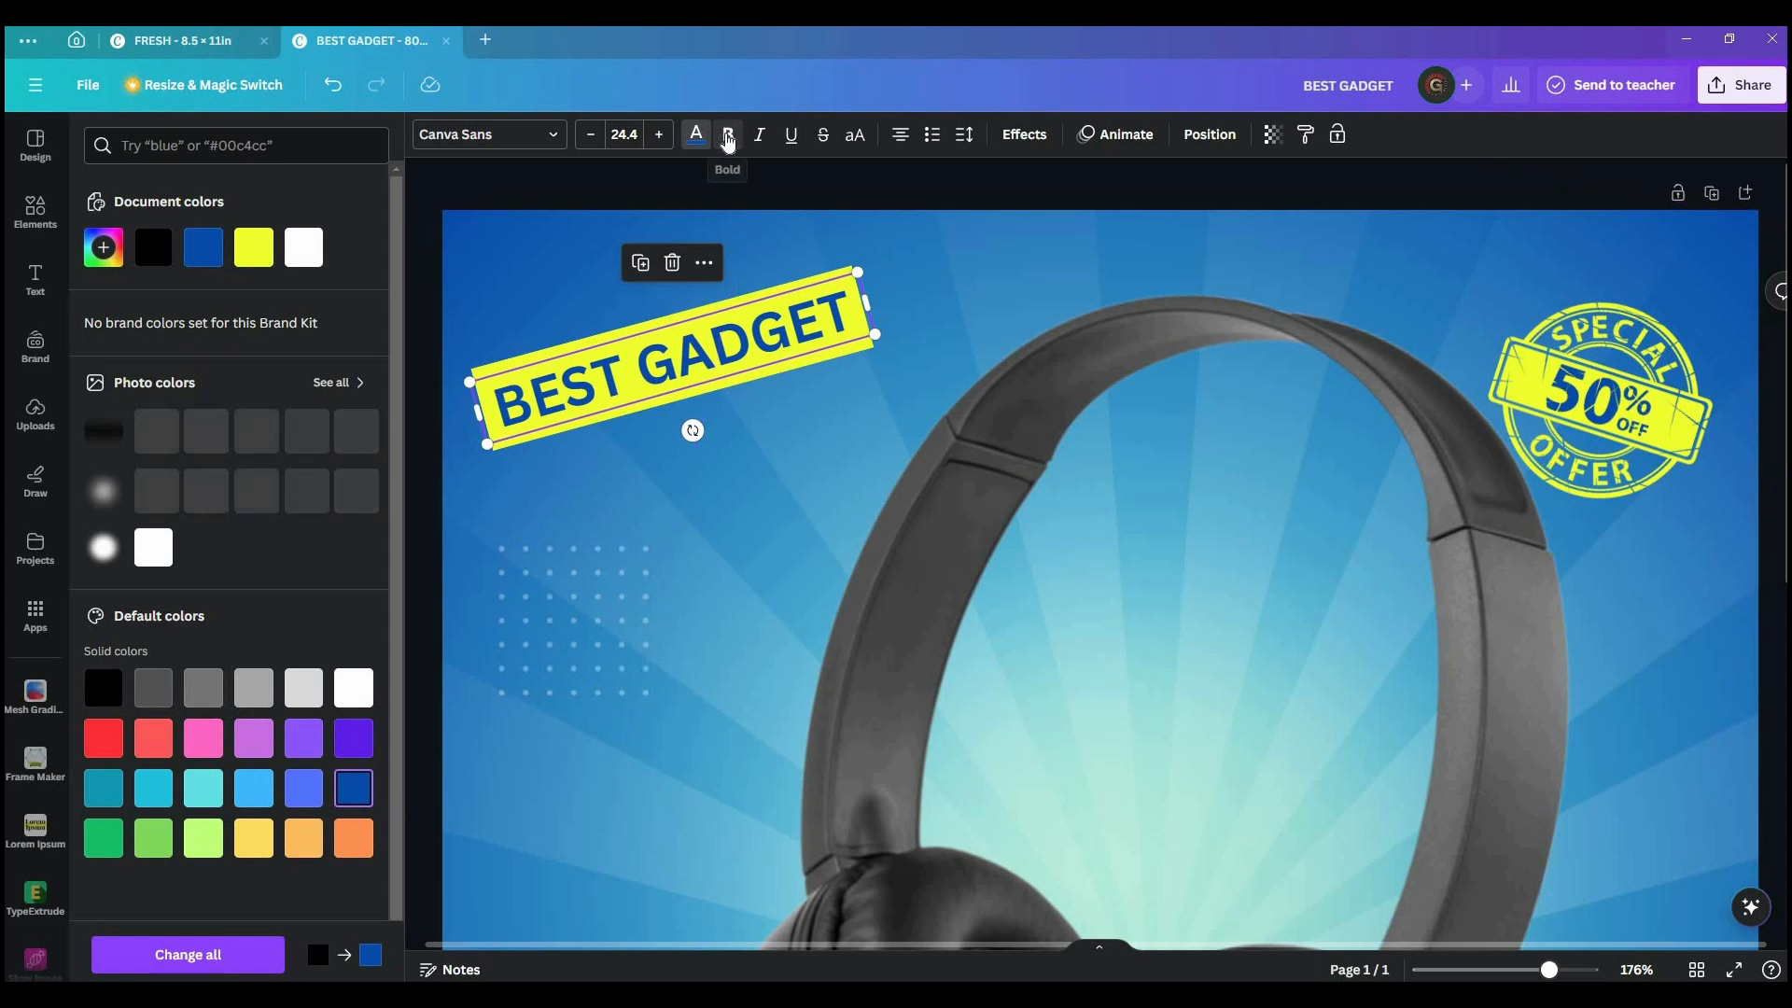
click(728, 141)
click(728, 138)
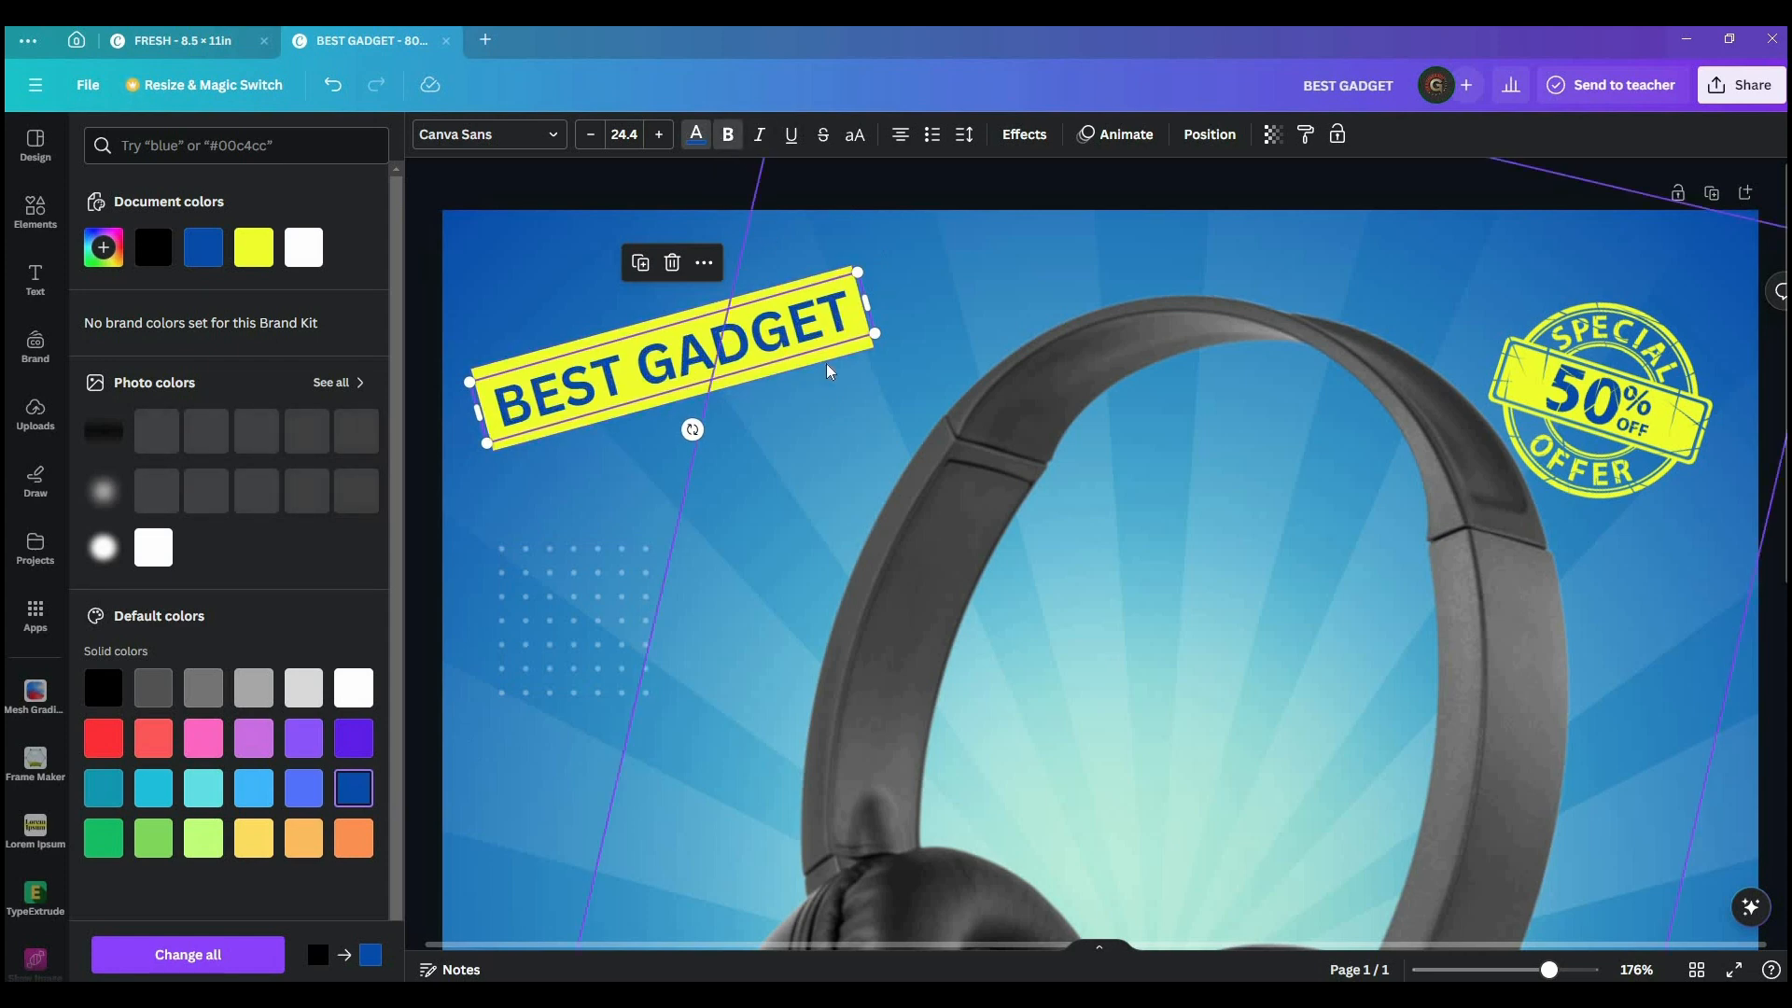
click(549, 135)
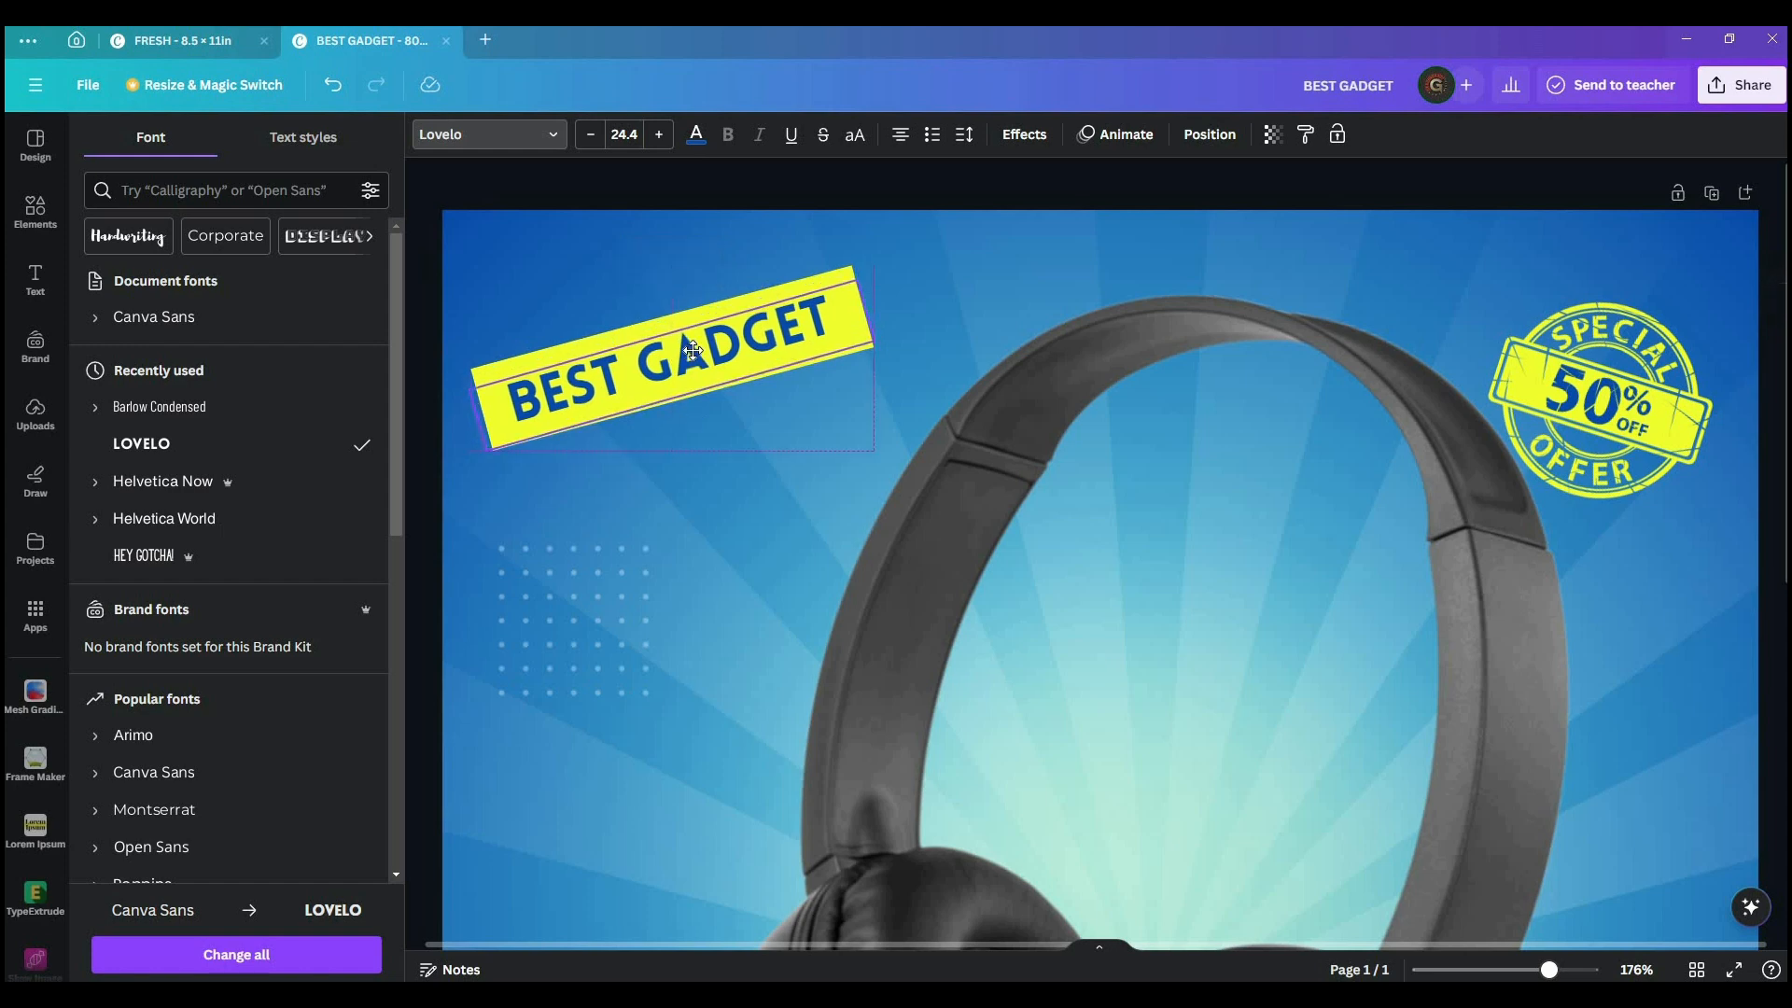
click(659, 135)
click(659, 134)
click(659, 135)
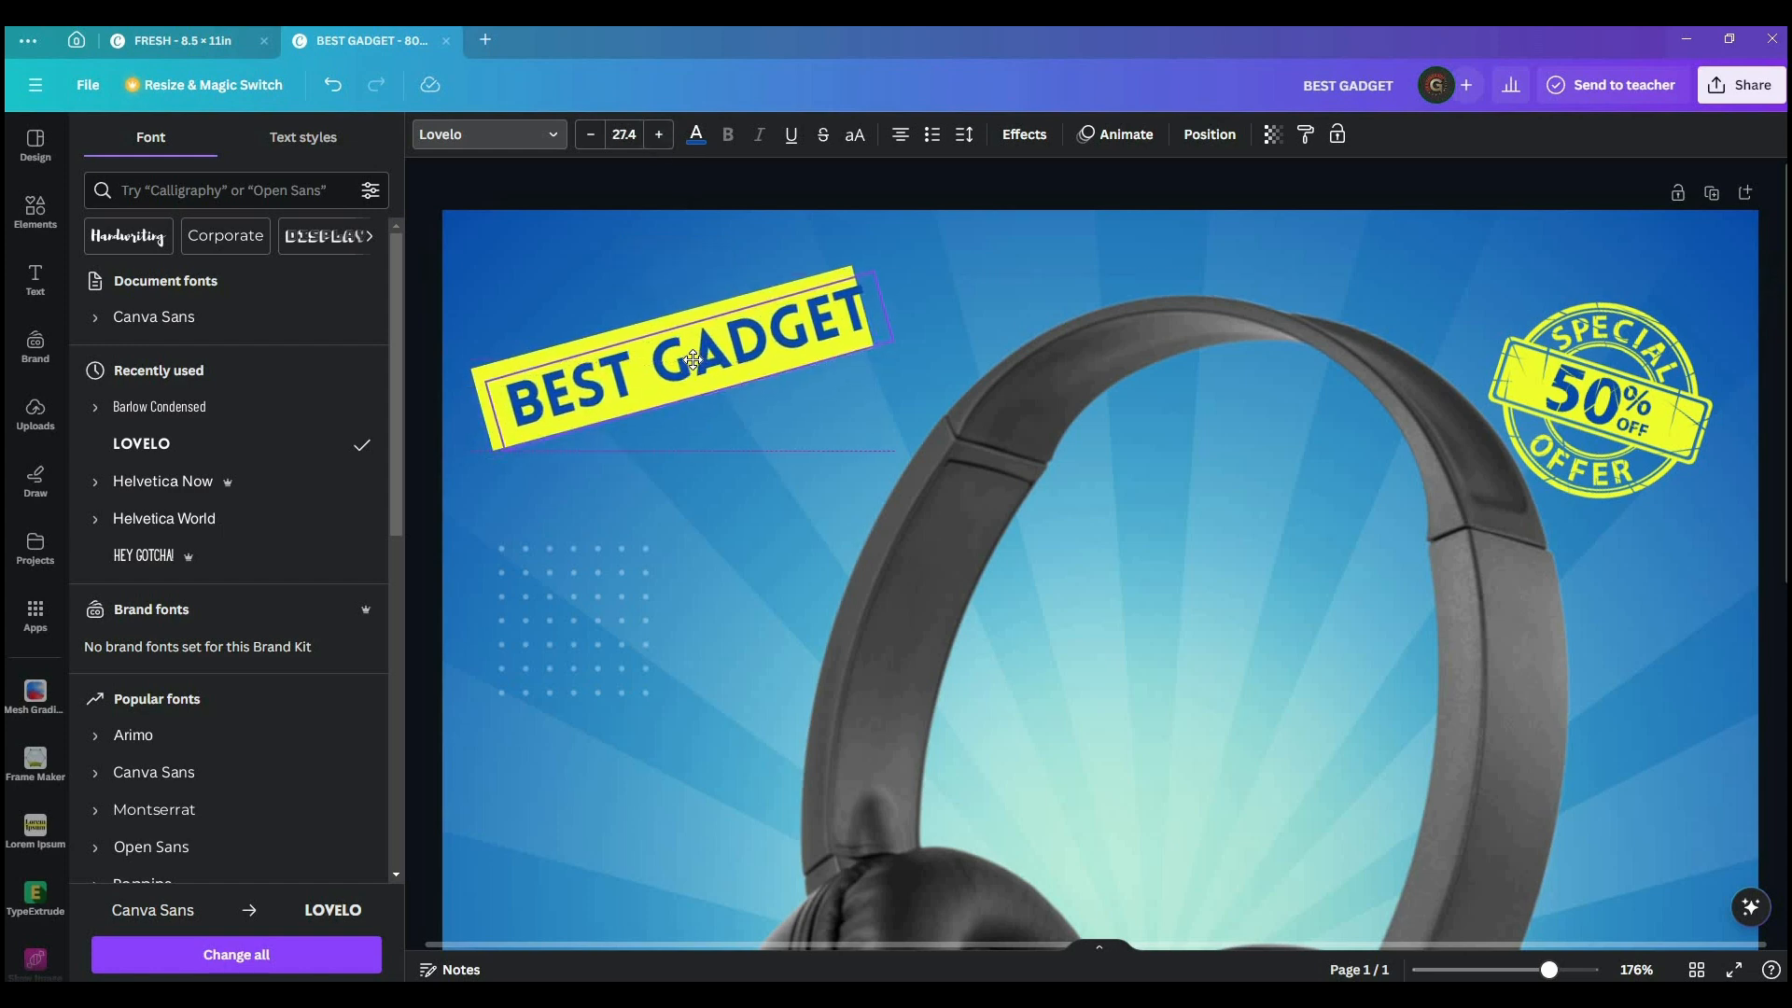
key(ctrl+z)
key(ctrl+z)
key(ctrl+z)
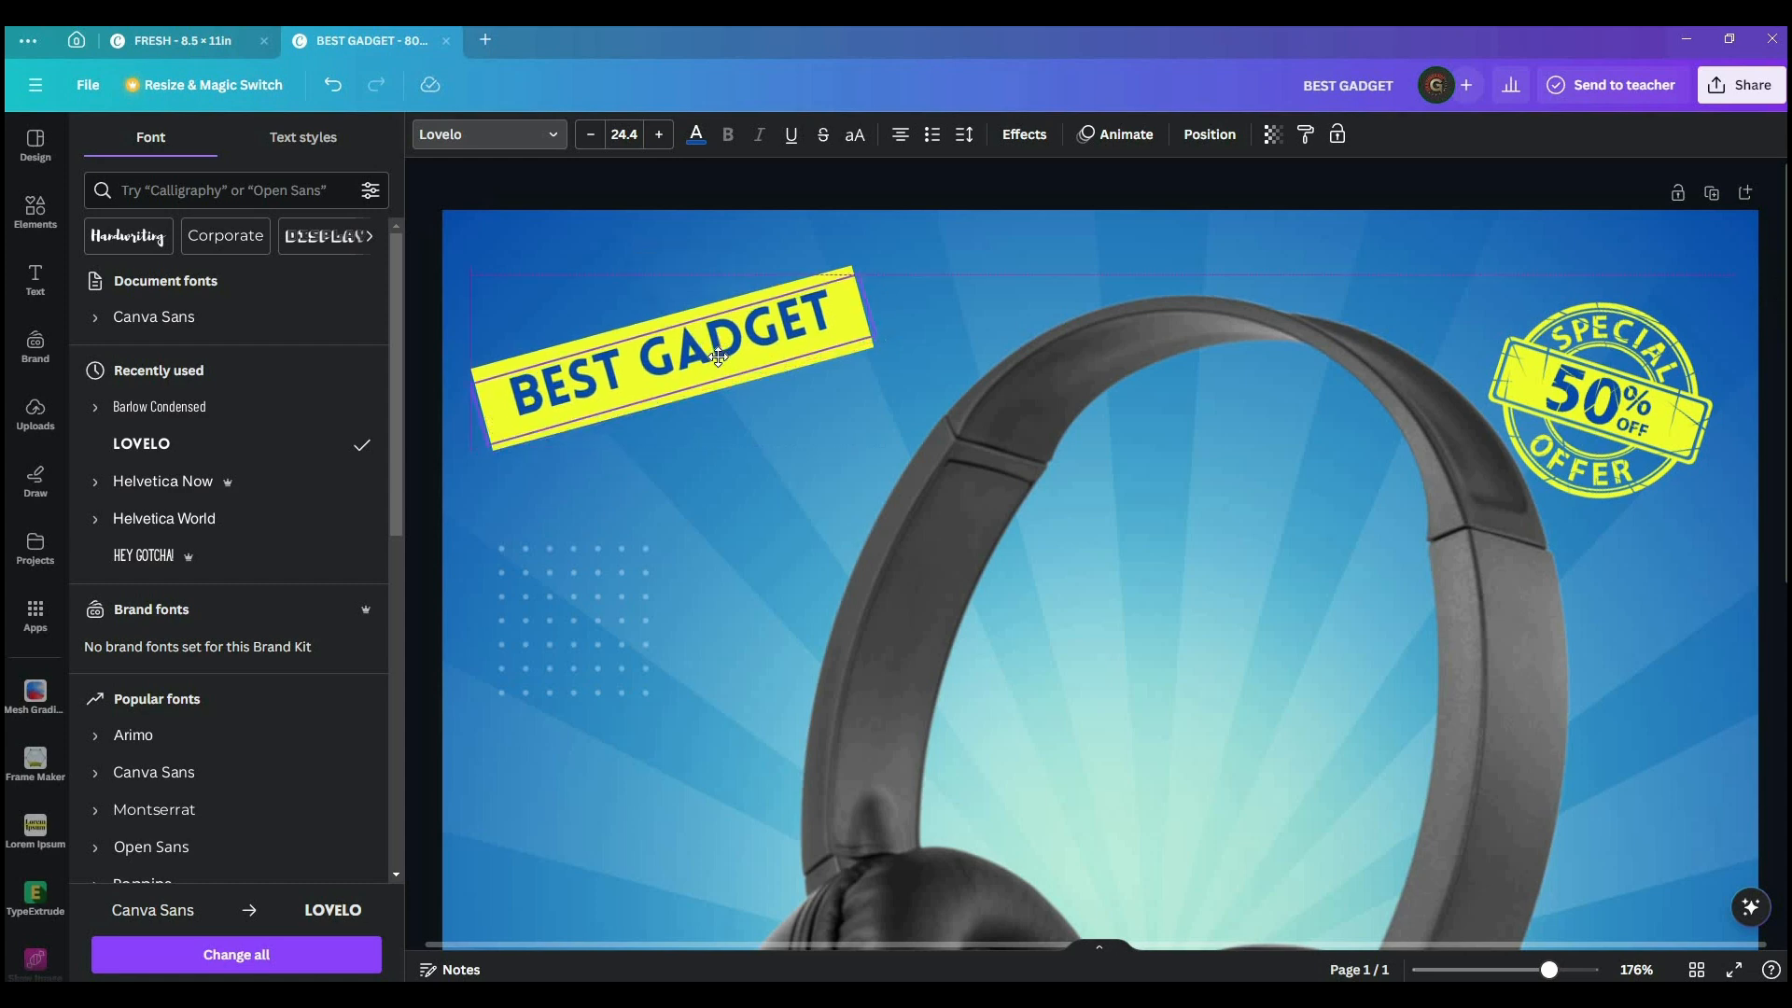
- Center the BEST GADGET text on its yellow bar, and duplicate the bar with its text just below and to the right
drag(869, 302, 823, 316)
mouse_move(719, 330)
mouse_down()
mouse_move(741, 322)
mouse_move(737, 358)
mouse_up()
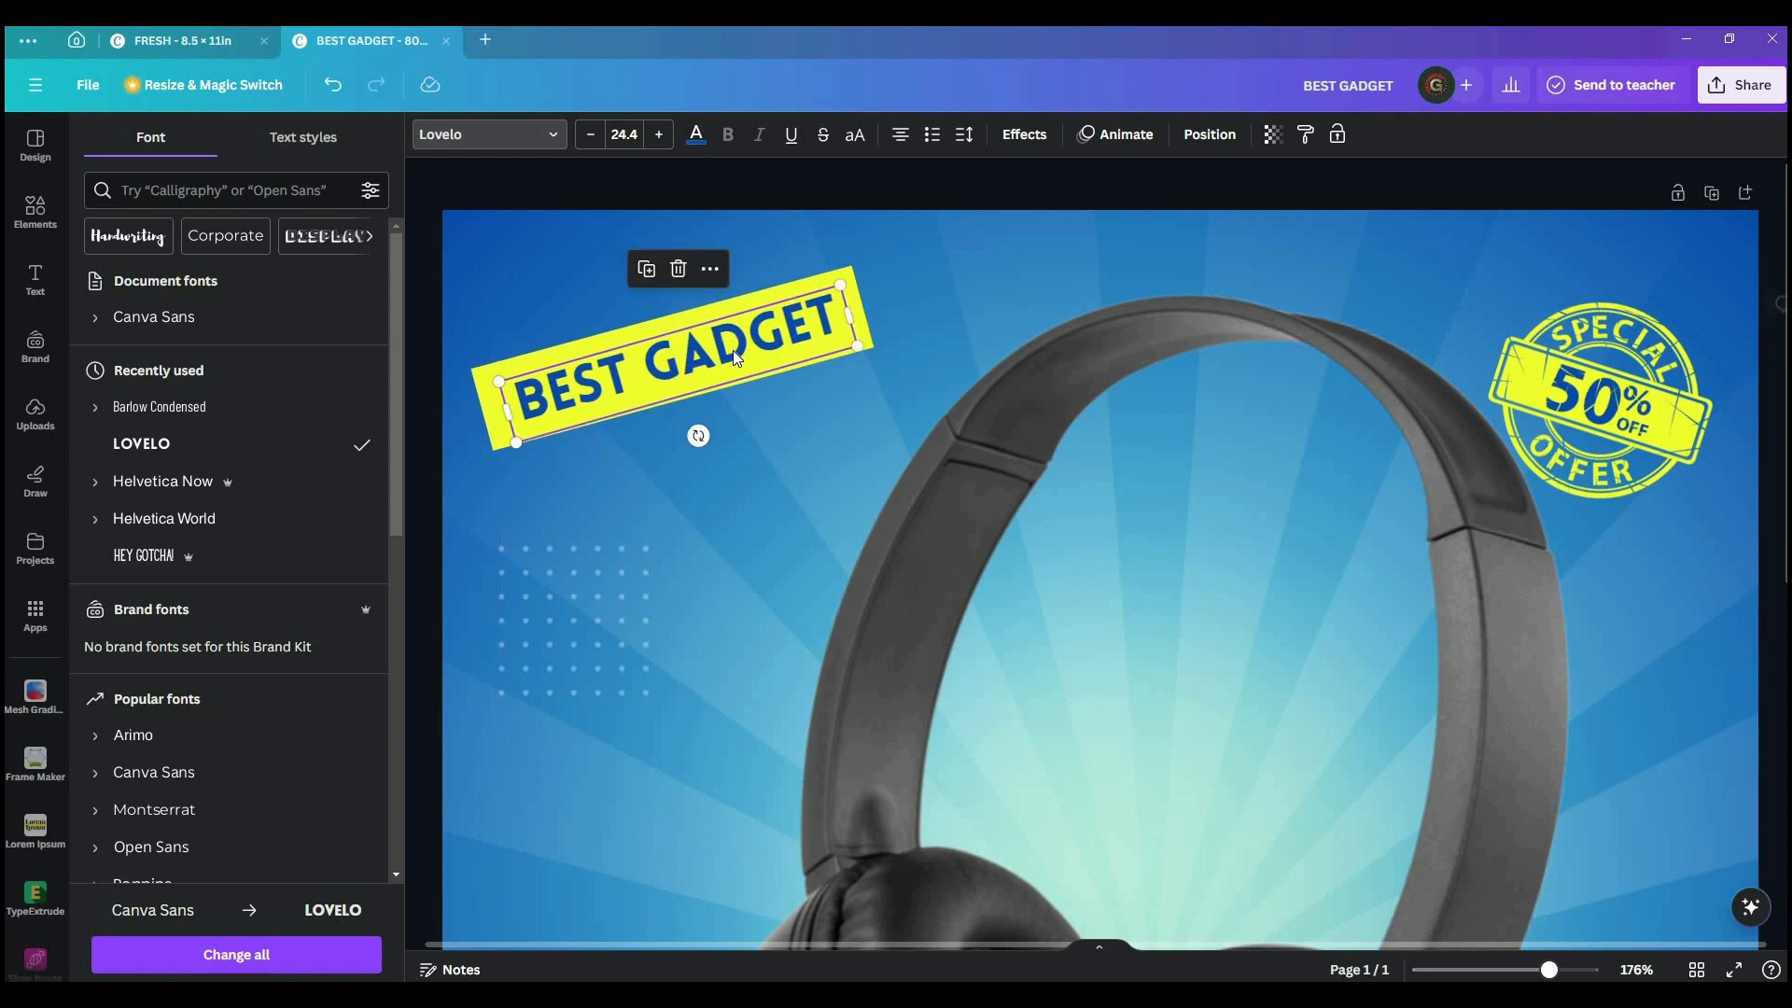
shift+click(605, 343)
drag(605, 376, 698, 437)
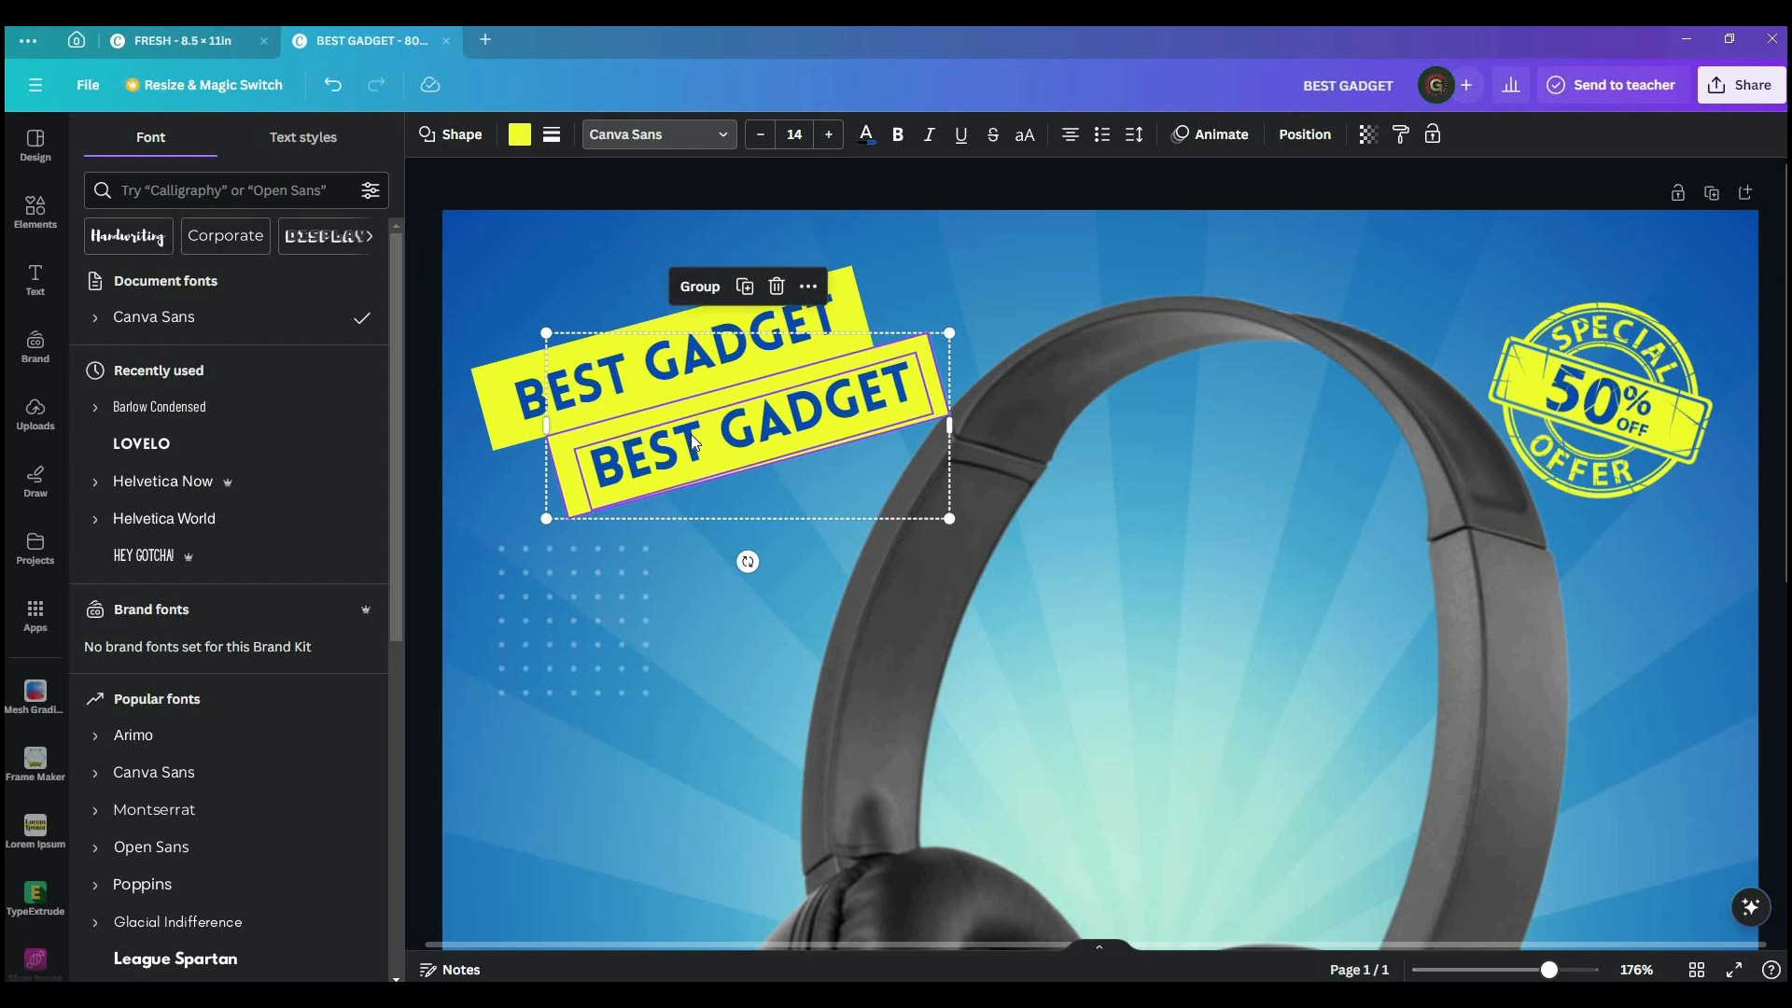
drag(546, 519, 507, 521)
click(506, 521)
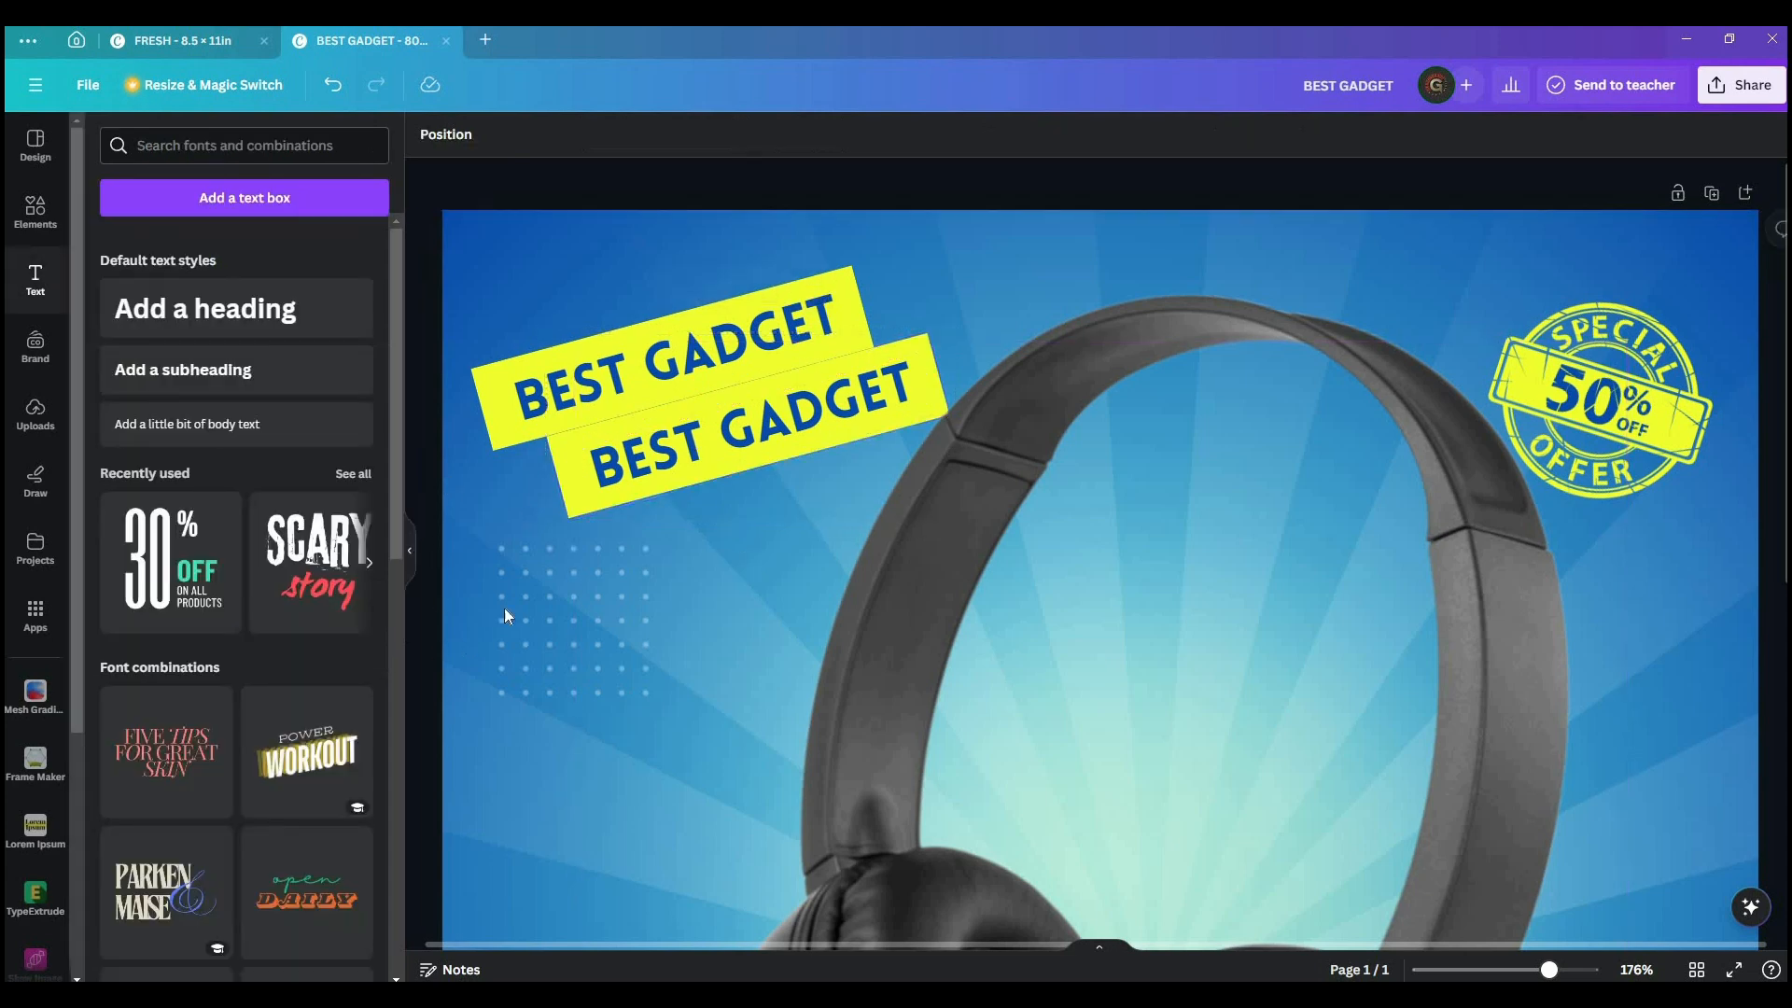
- Change the fill color of the lower, duplicated banner bar to black
click(575, 495)
click(560, 468)
click(520, 134)
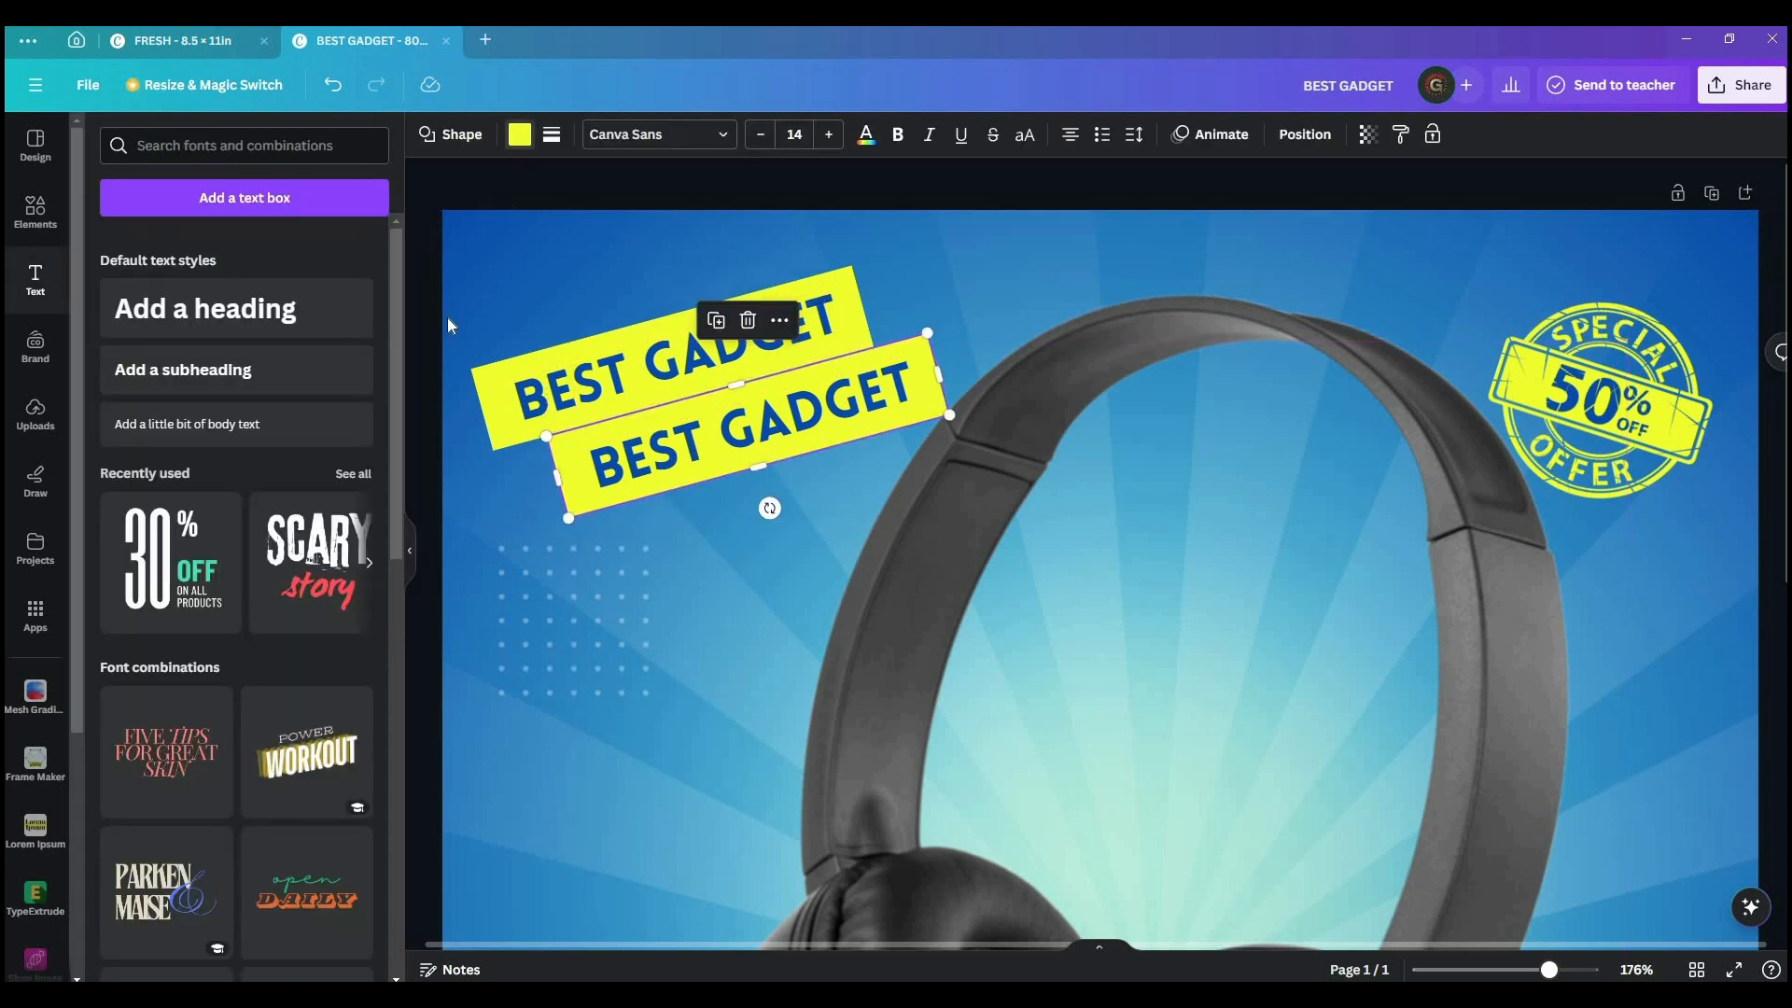
click(103, 739)
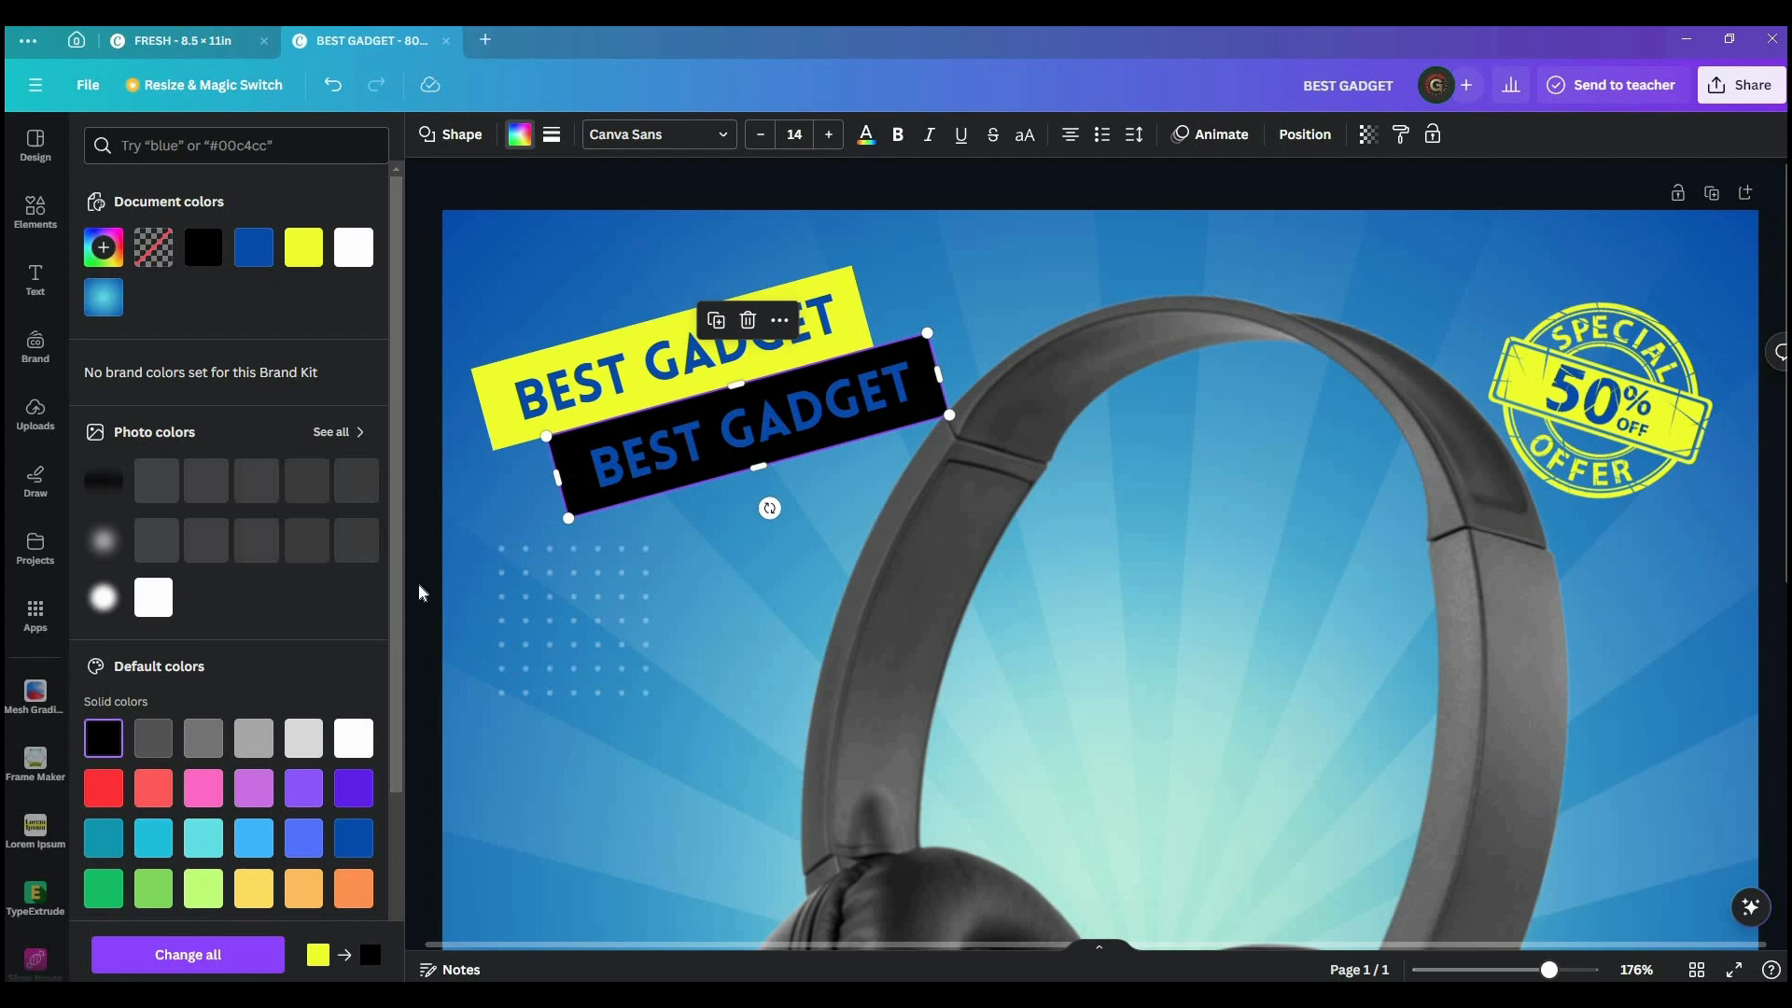
- Change the text color on the black bar to white
click(672, 444)
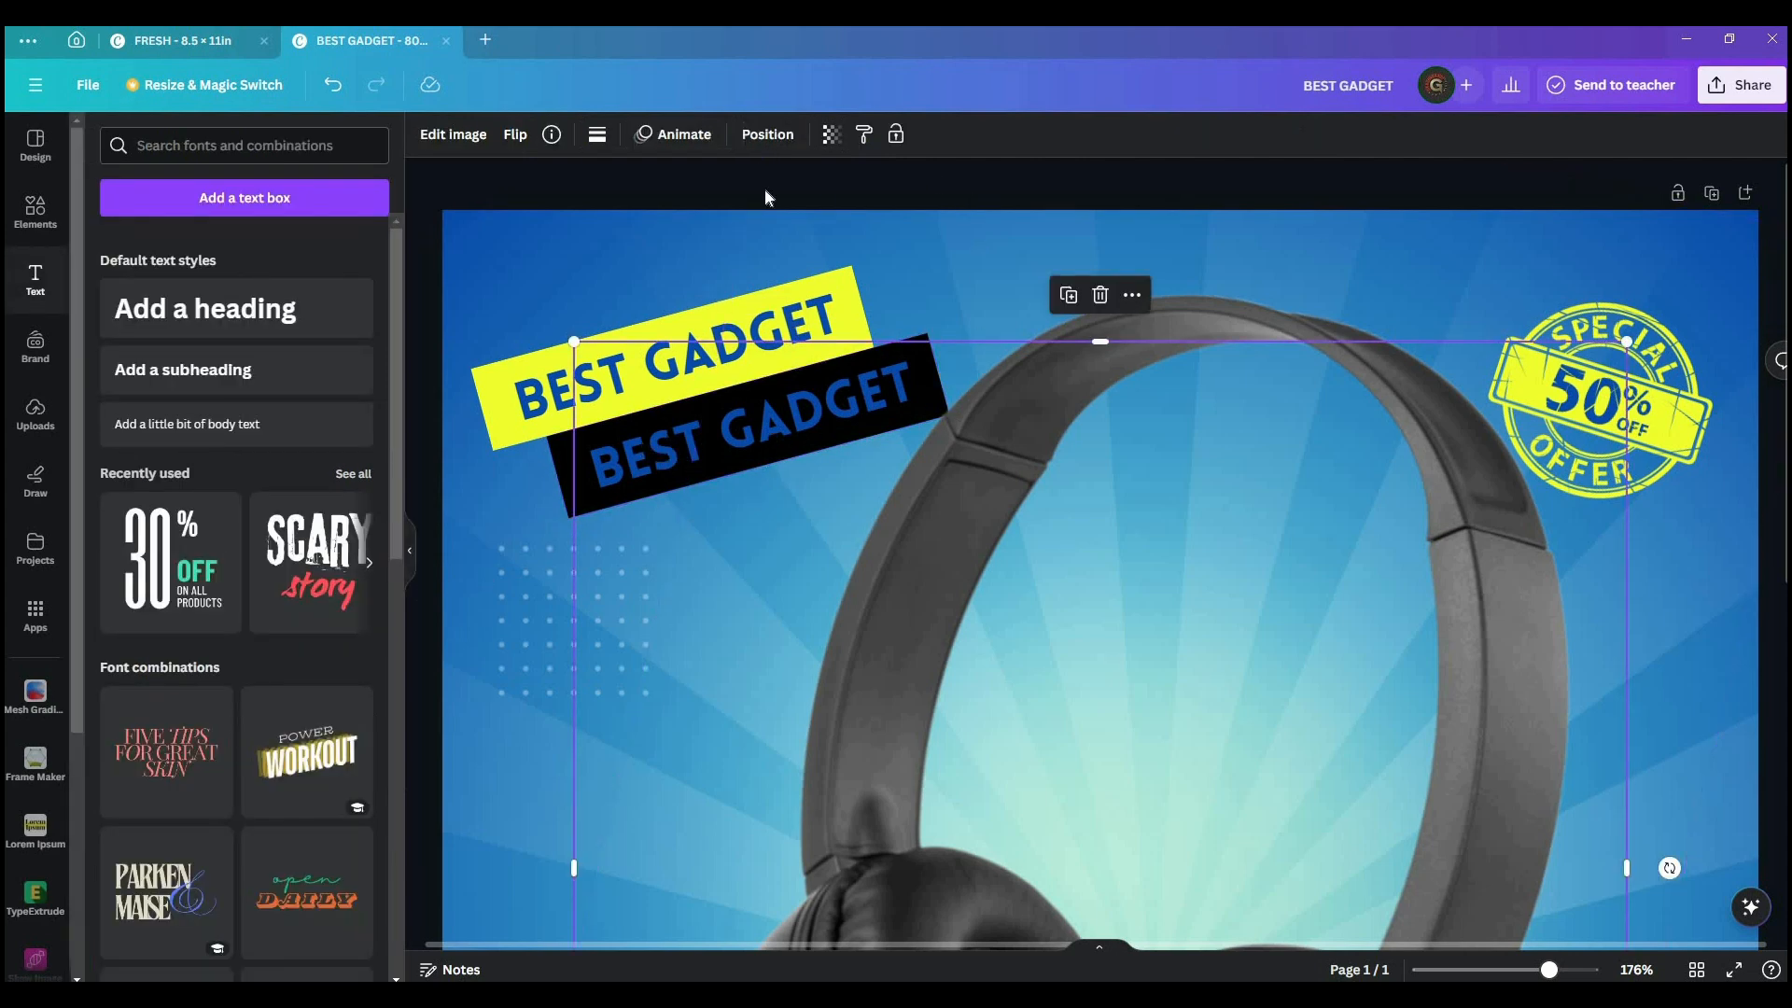
click(433, 560)
drag(652, 465, 815, 598)
click(642, 469)
click(696, 140)
click(303, 247)
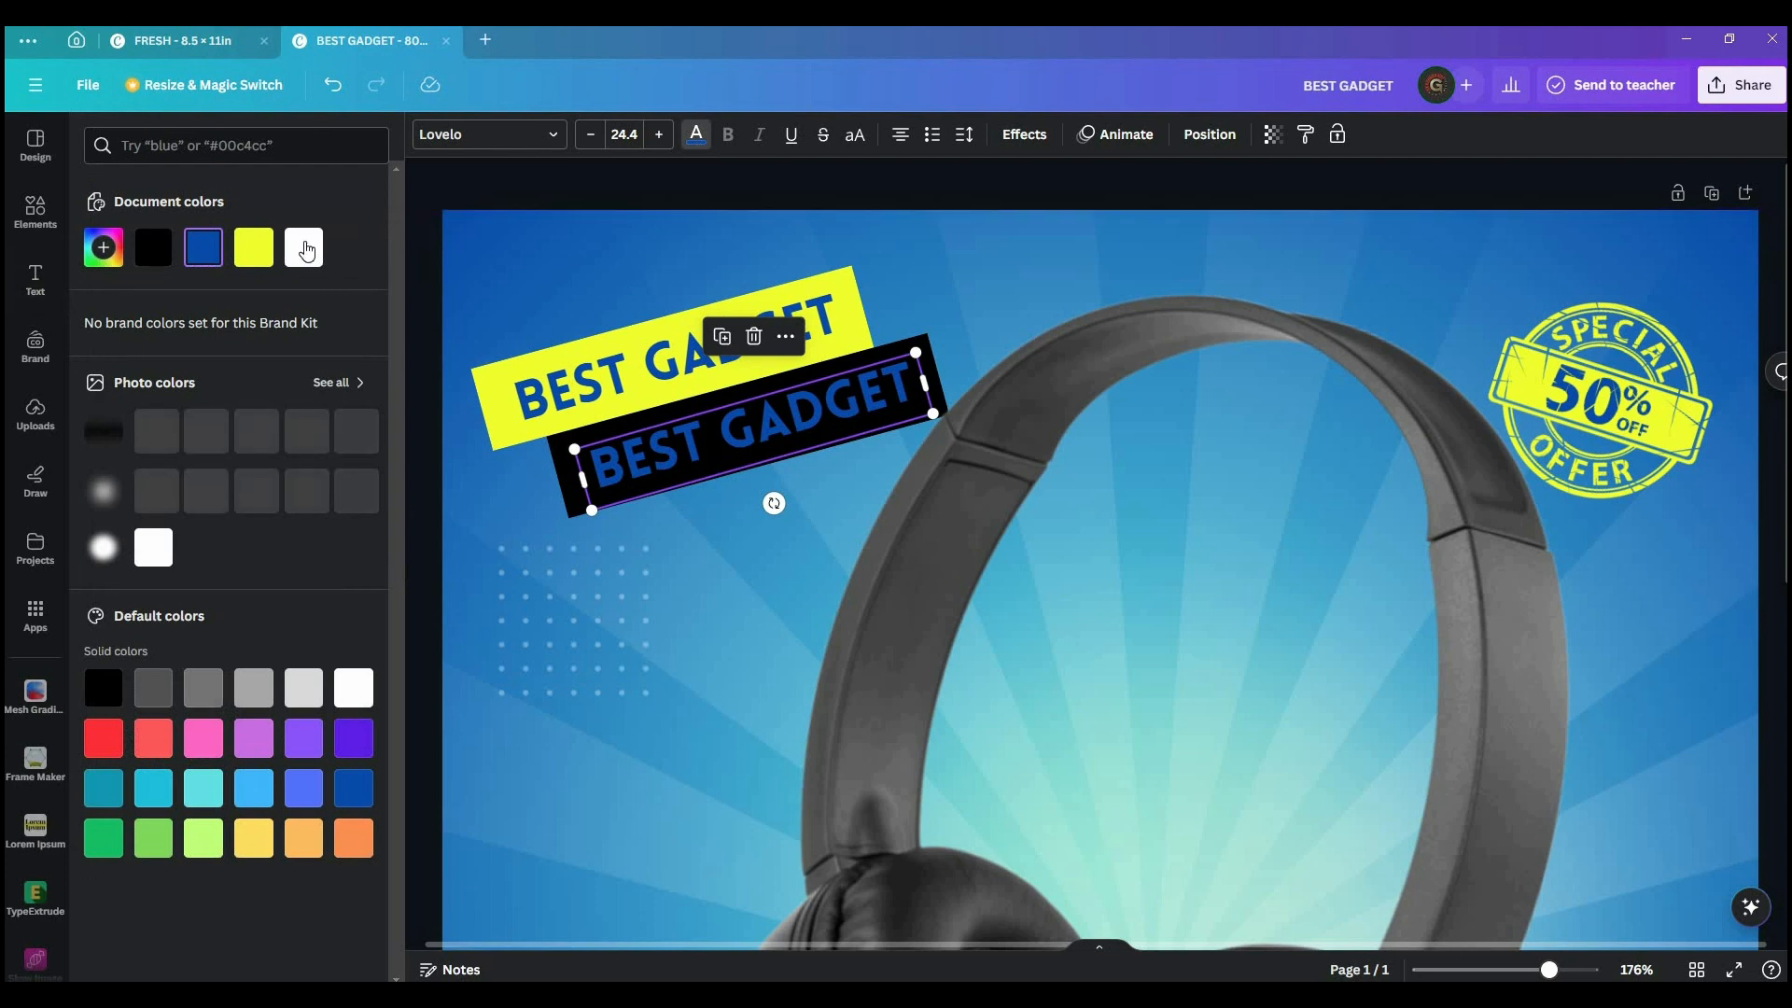
- Replace the white text on the black bar with "FLASH SALE"
double_click(628, 478)
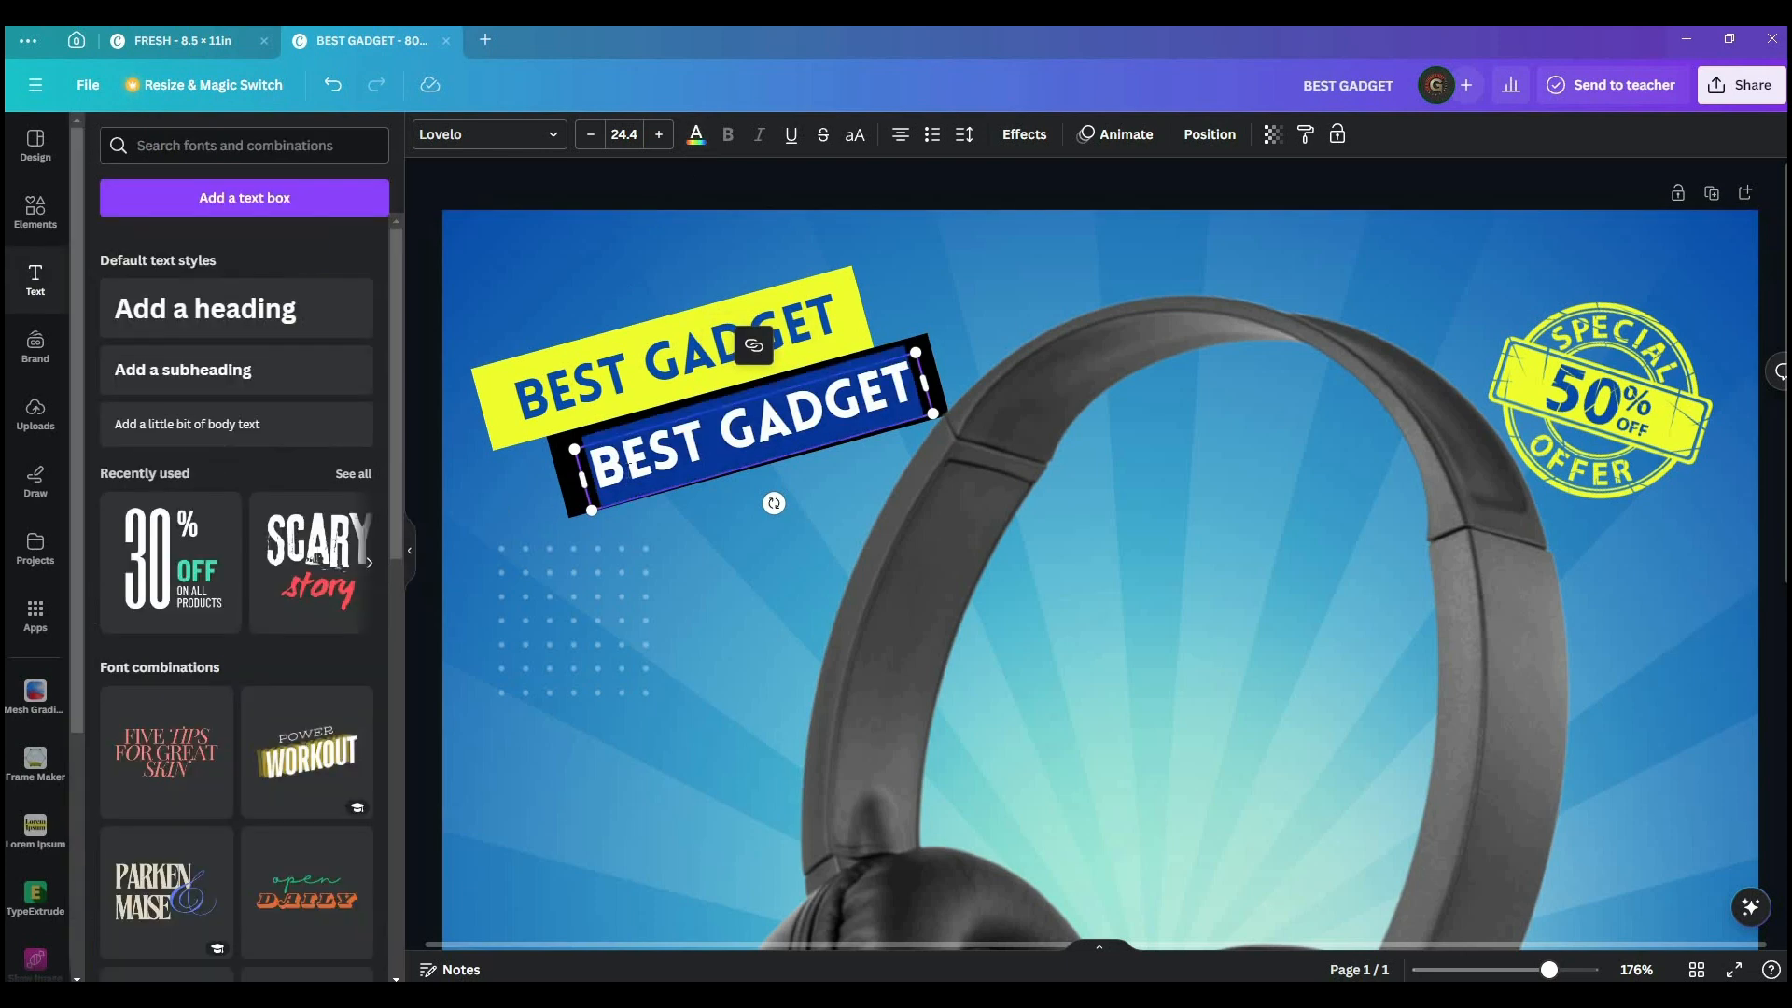
text(FLA)
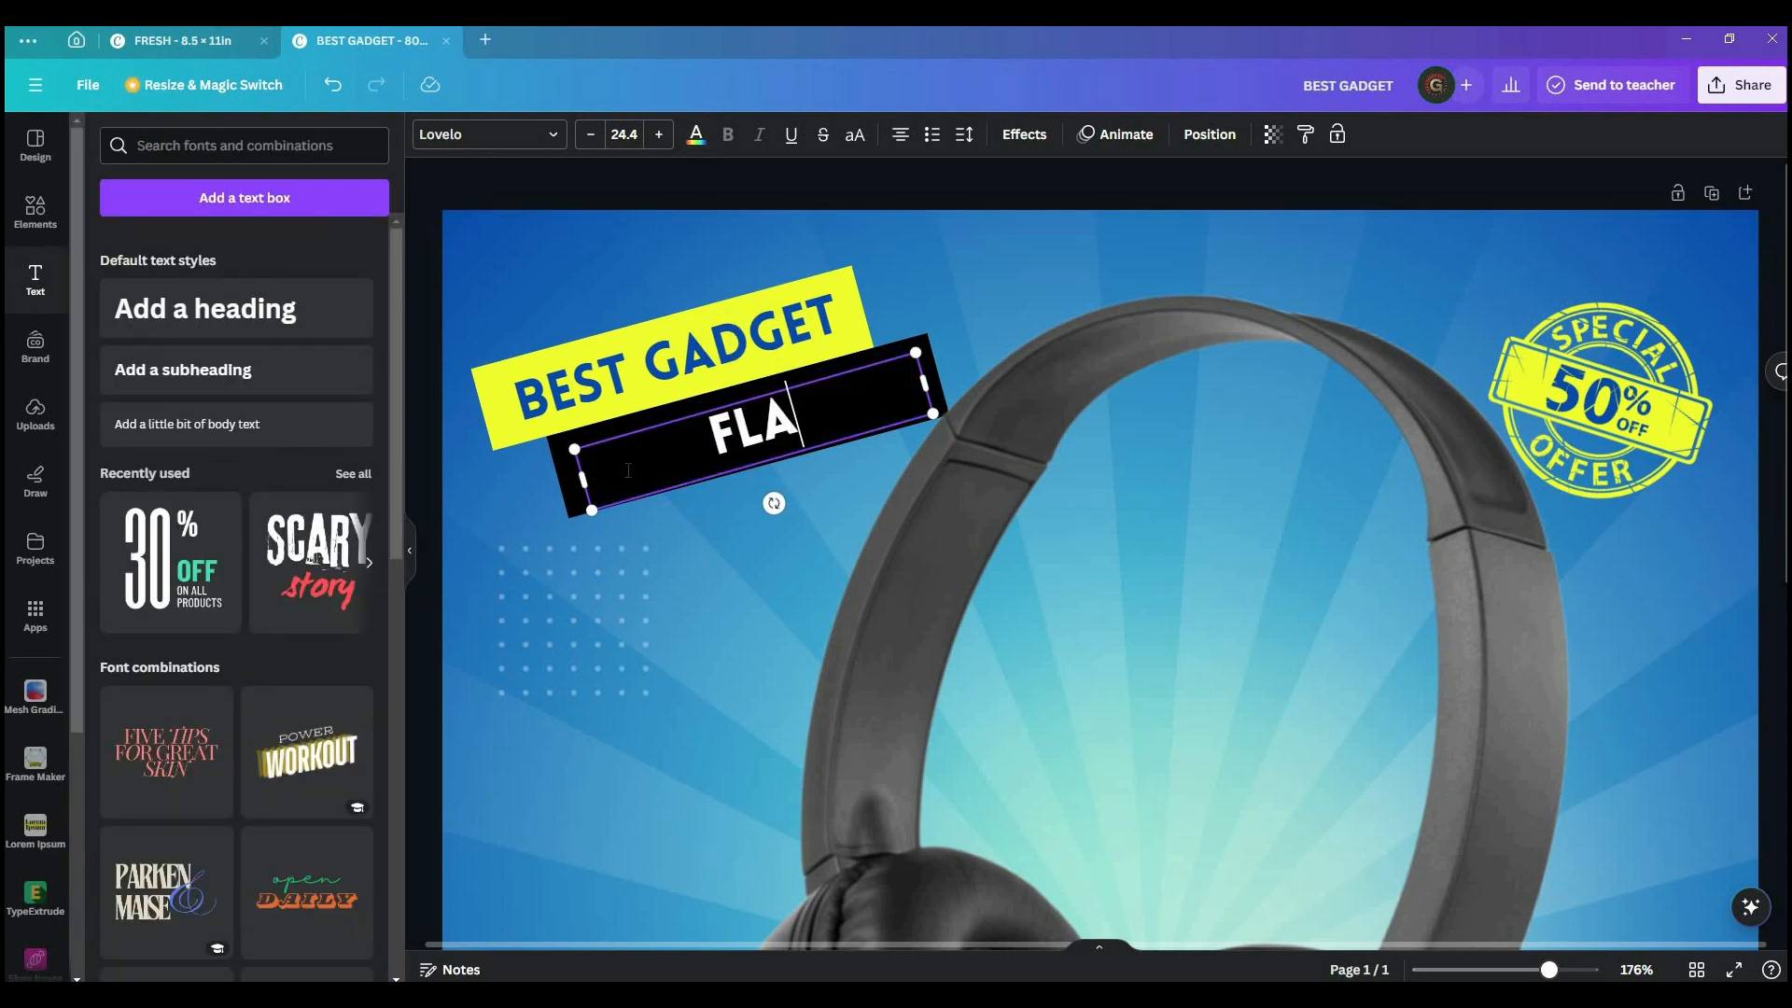
text(SH SALE)
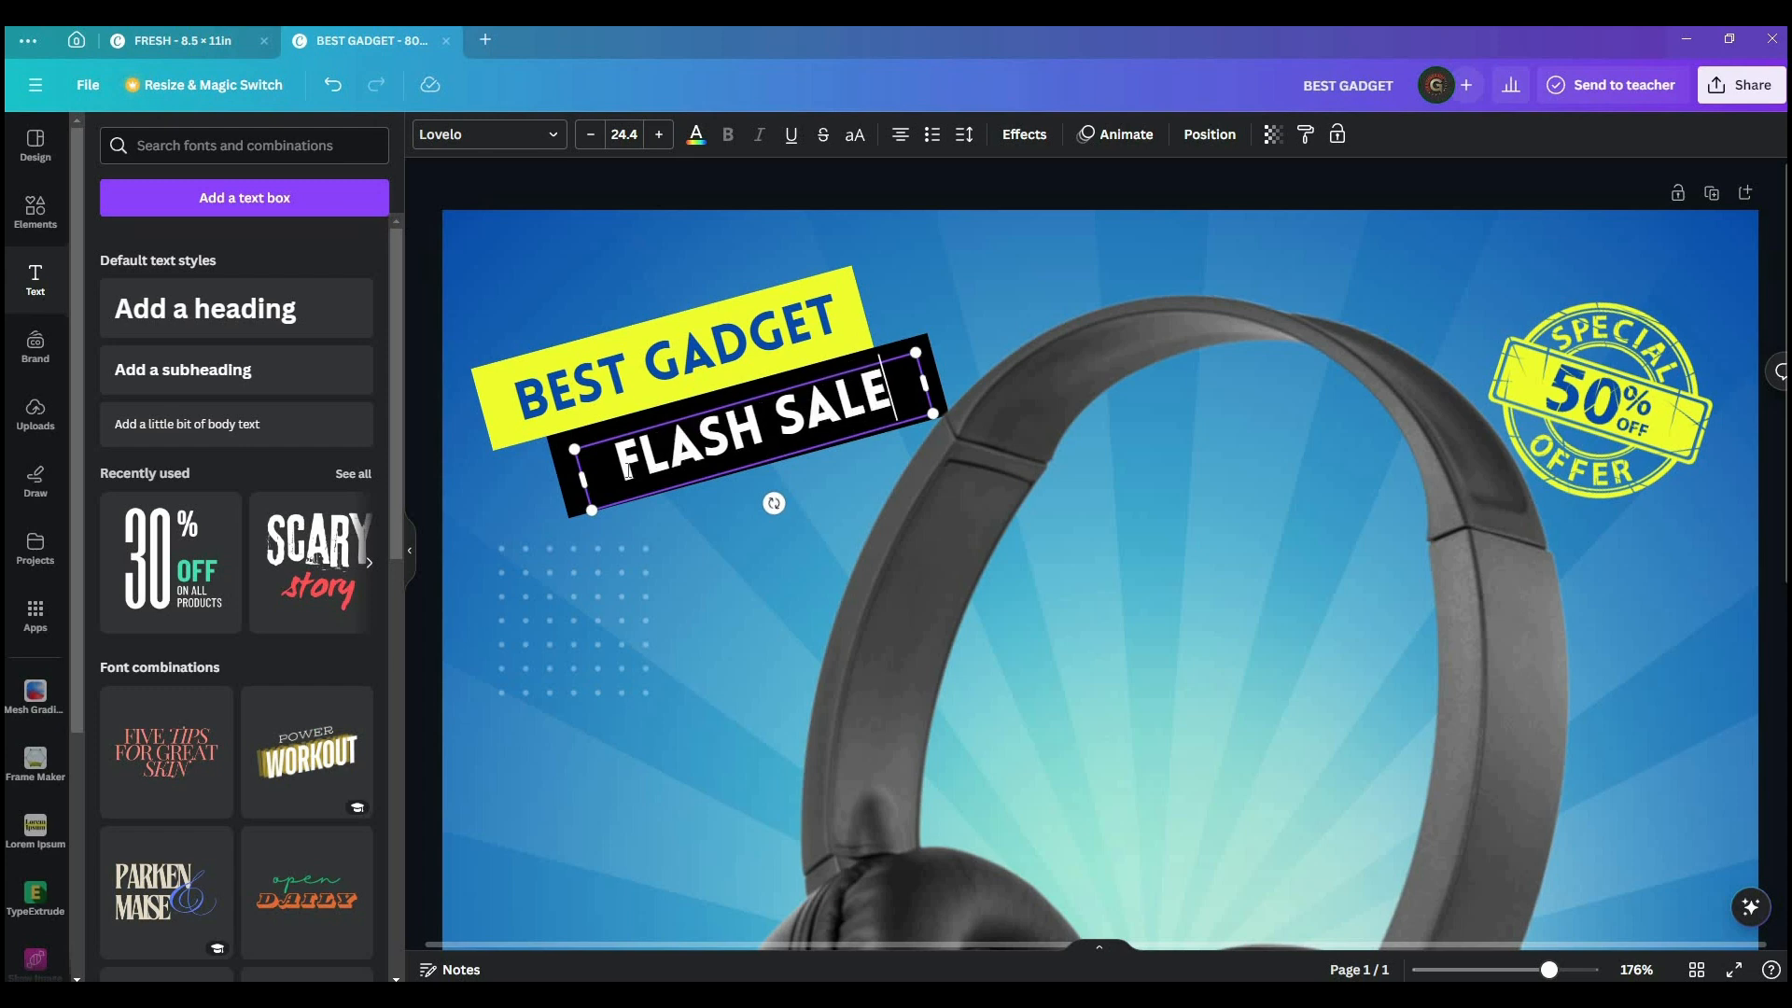
click(429, 452)
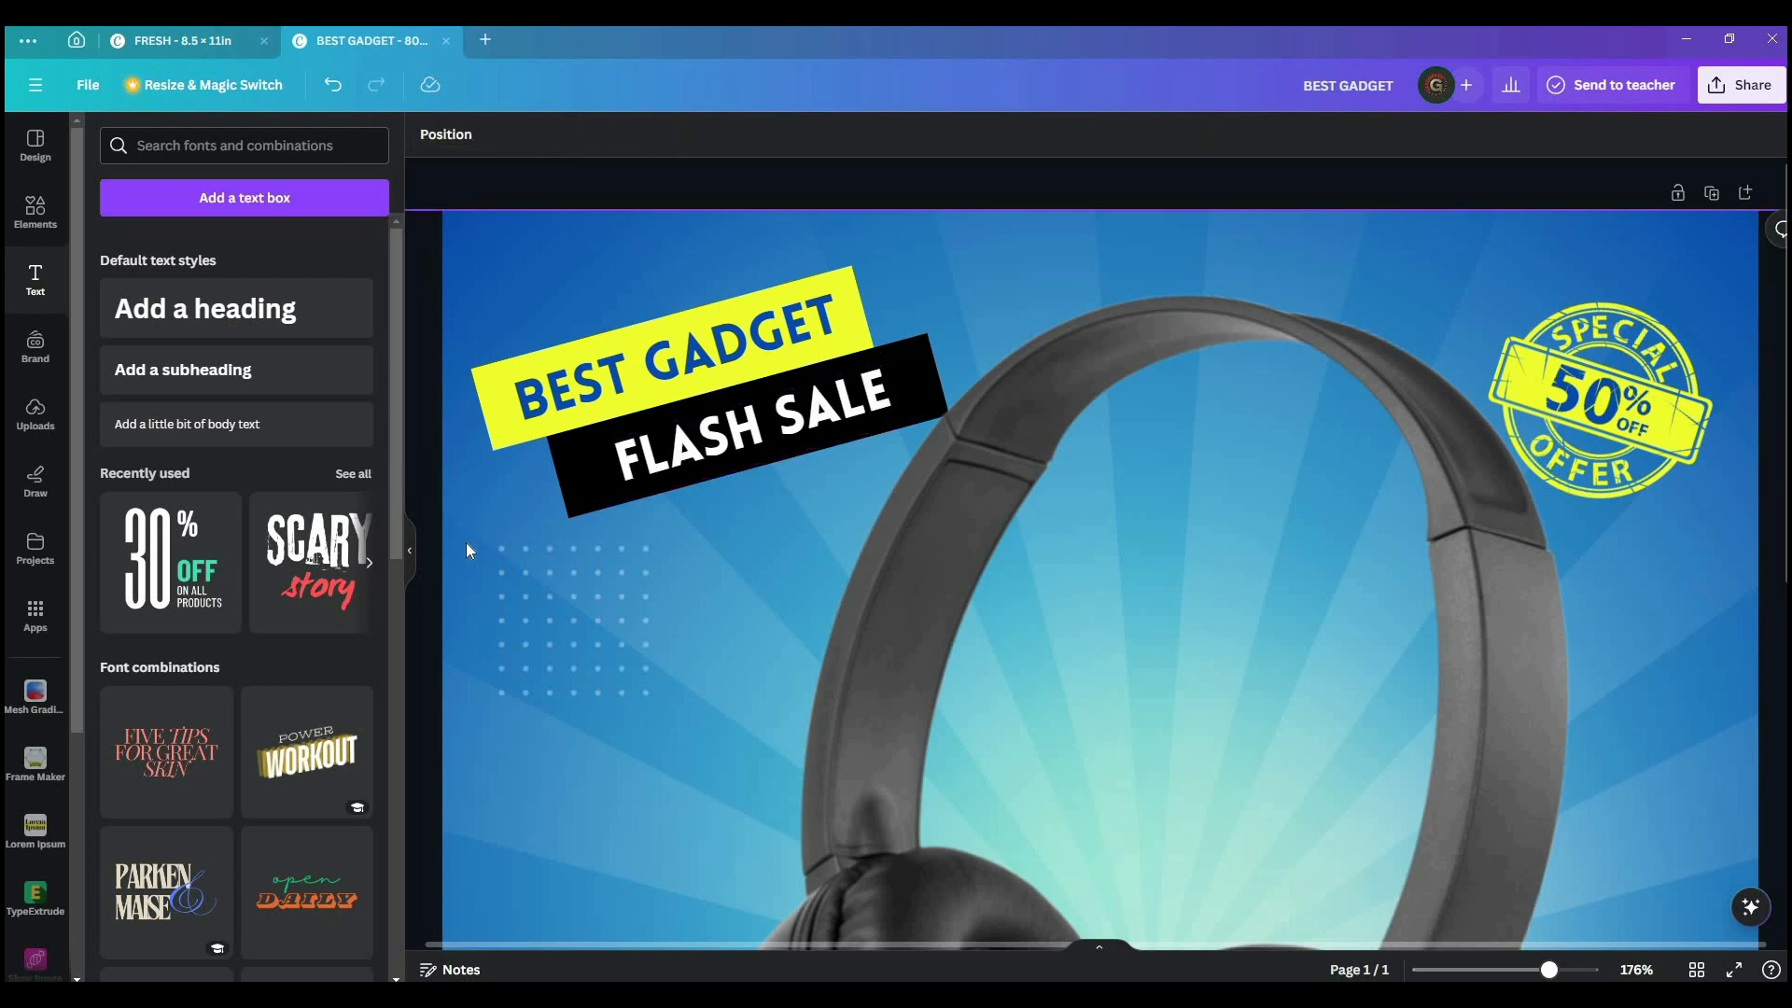
- Move the black bar up slightly so it overlaps the yellow bar, and recenter the FLASH SALE text on it
drag(910, 382, 912, 364)
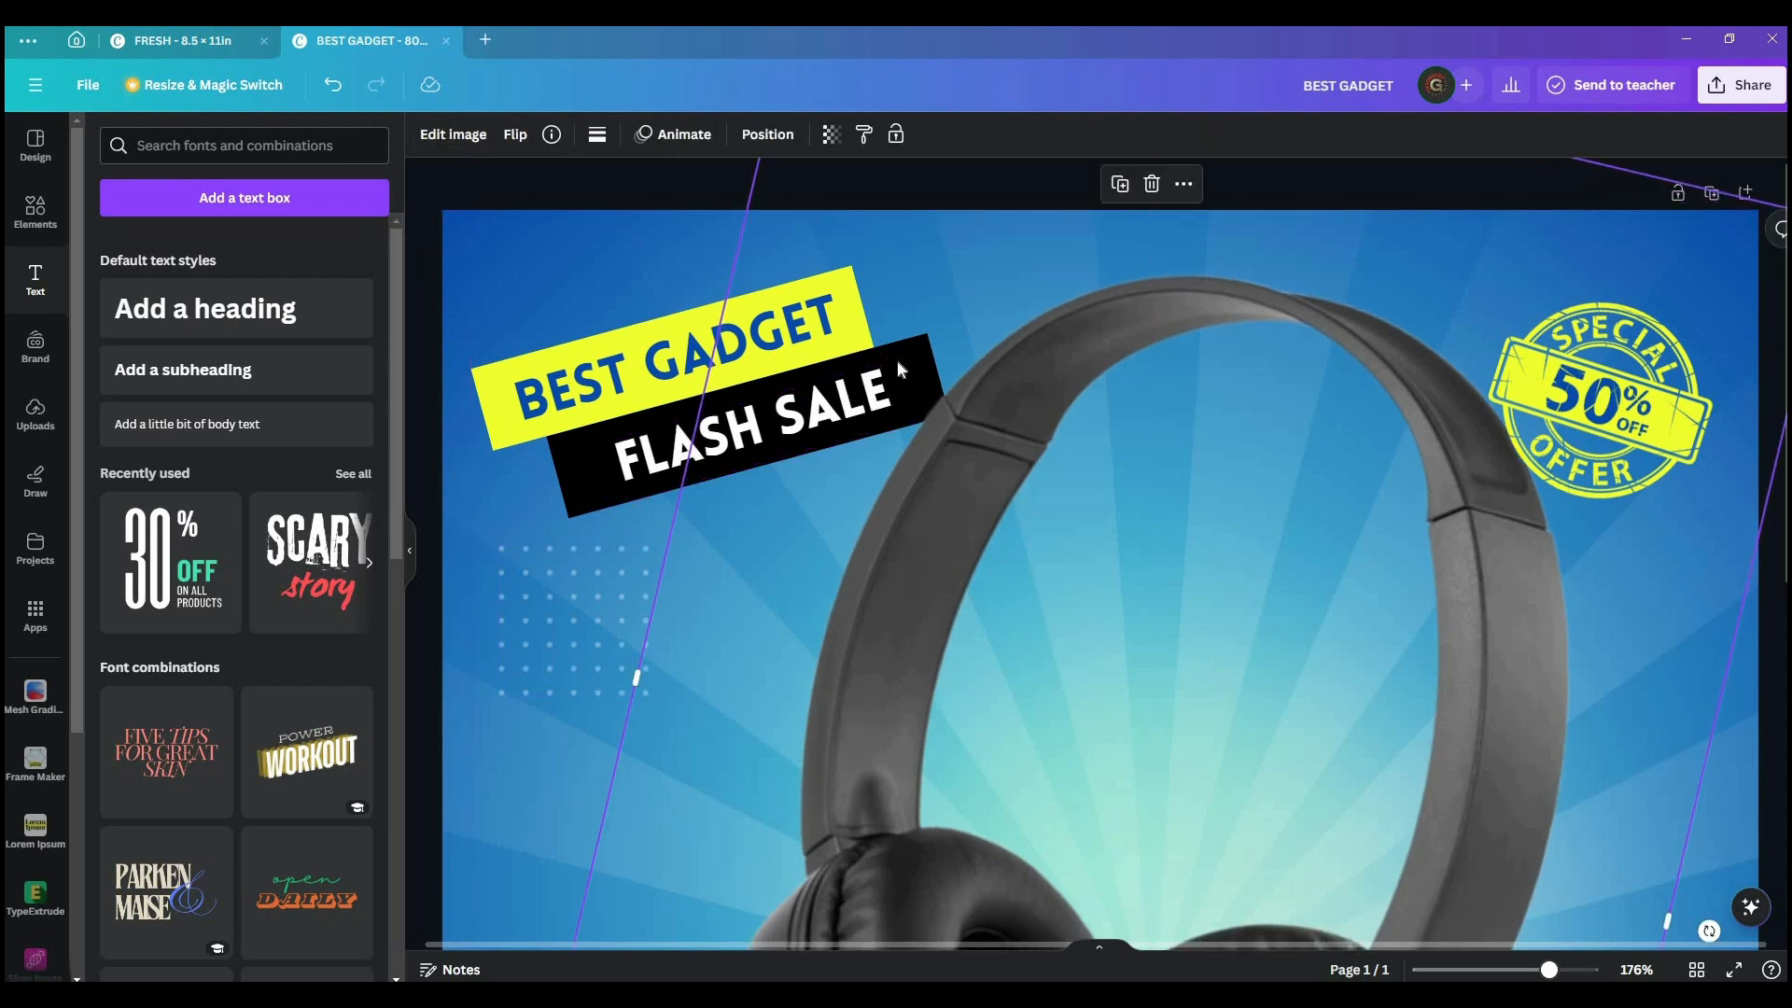
key(ctrl+z)
click(569, 474)
drag(573, 477, 582, 450)
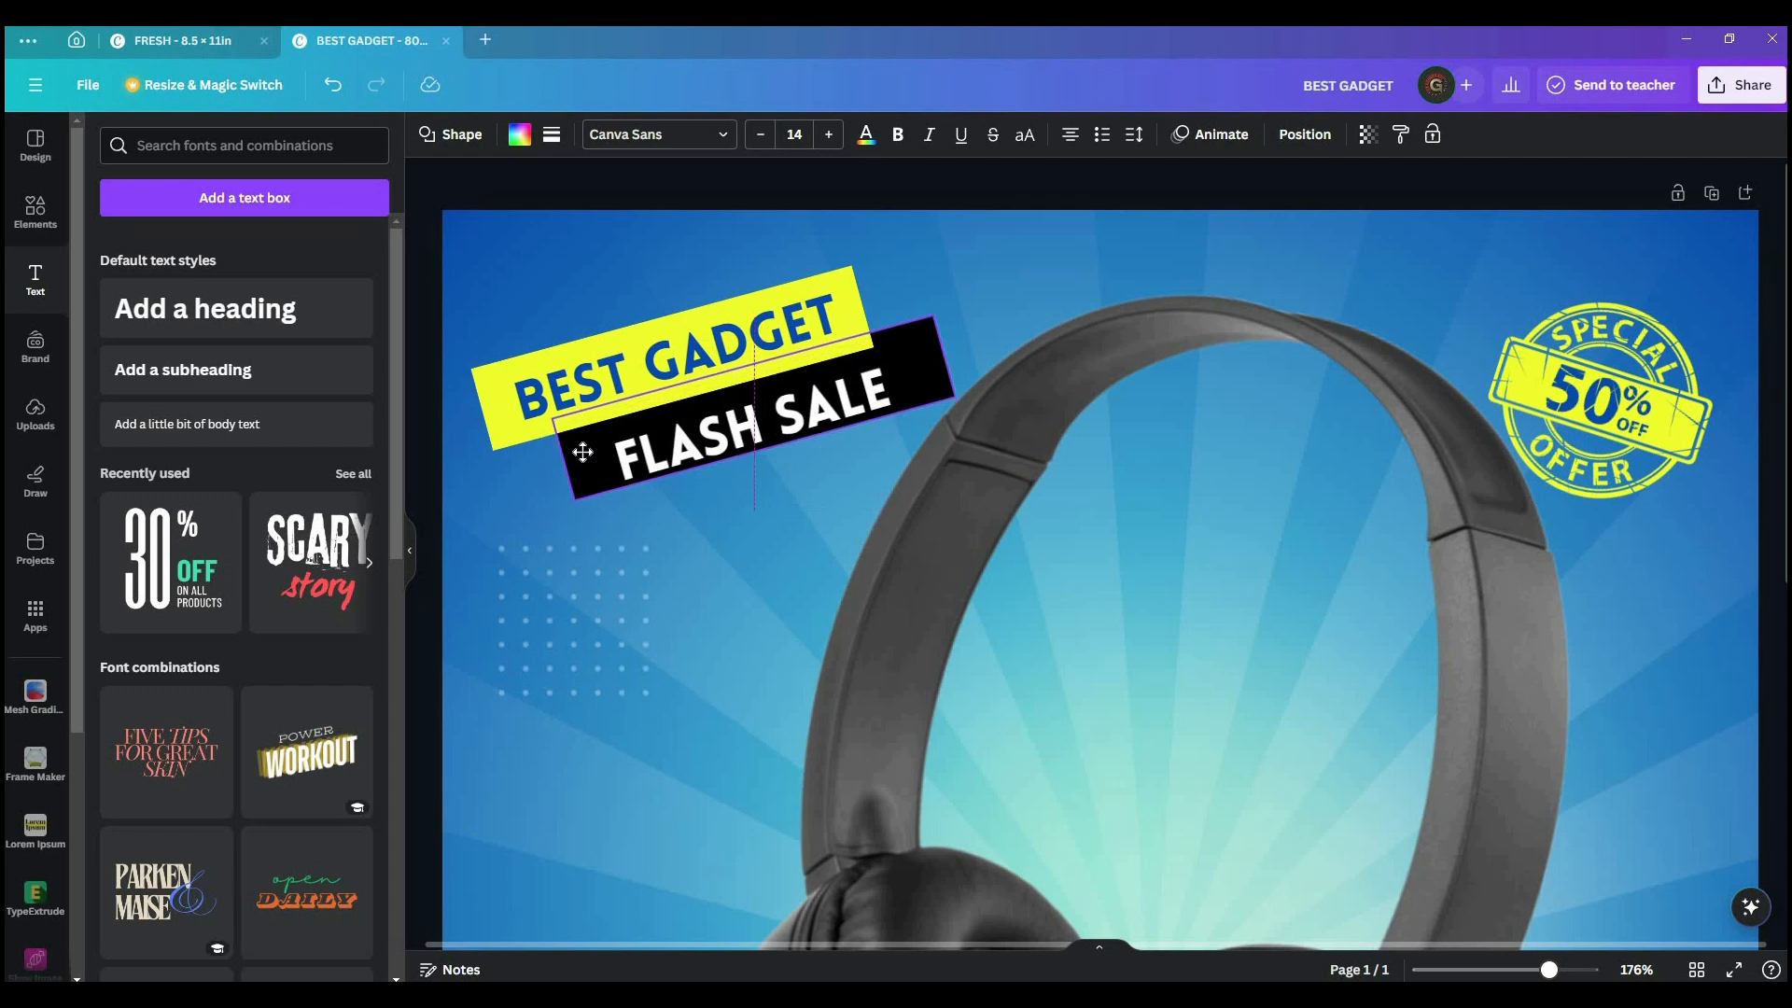
click(679, 440)
drag(677, 436, 696, 438)
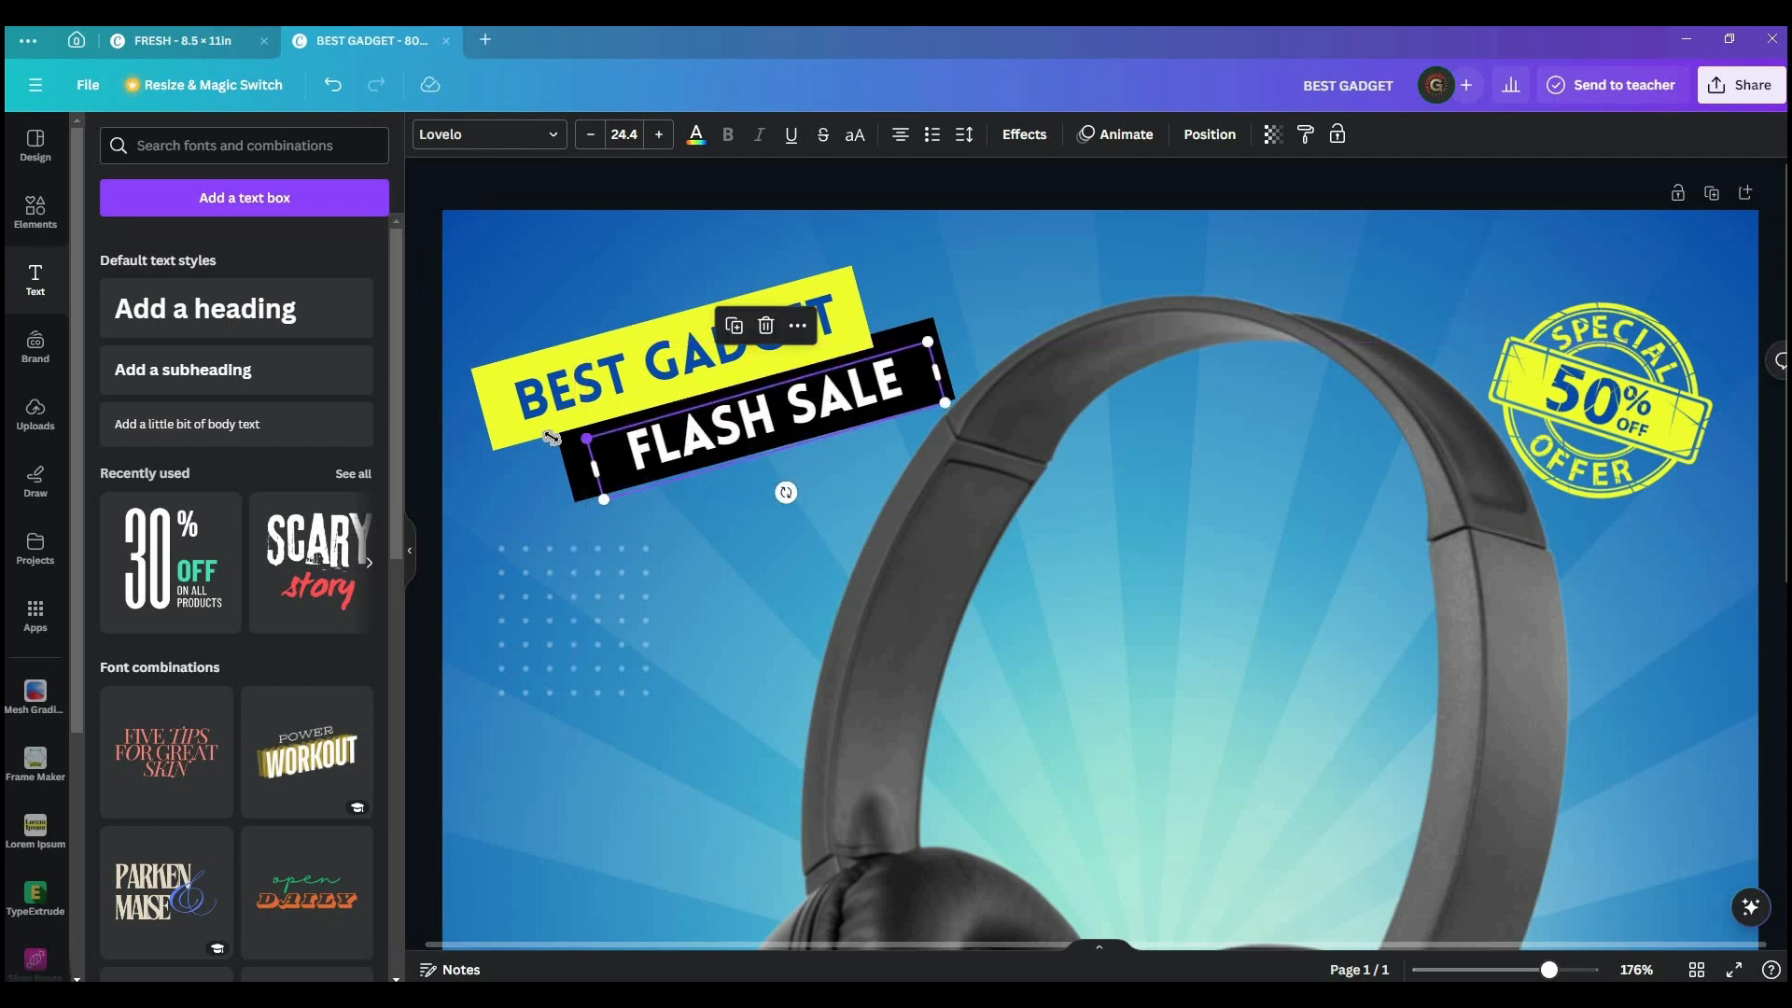
- Widen the FLASH SALE text box and slightly enlarge its text to fit the black bar
drag(586, 438, 544, 441)
drag(927, 335, 891, 375)
click(591, 137)
click(591, 138)
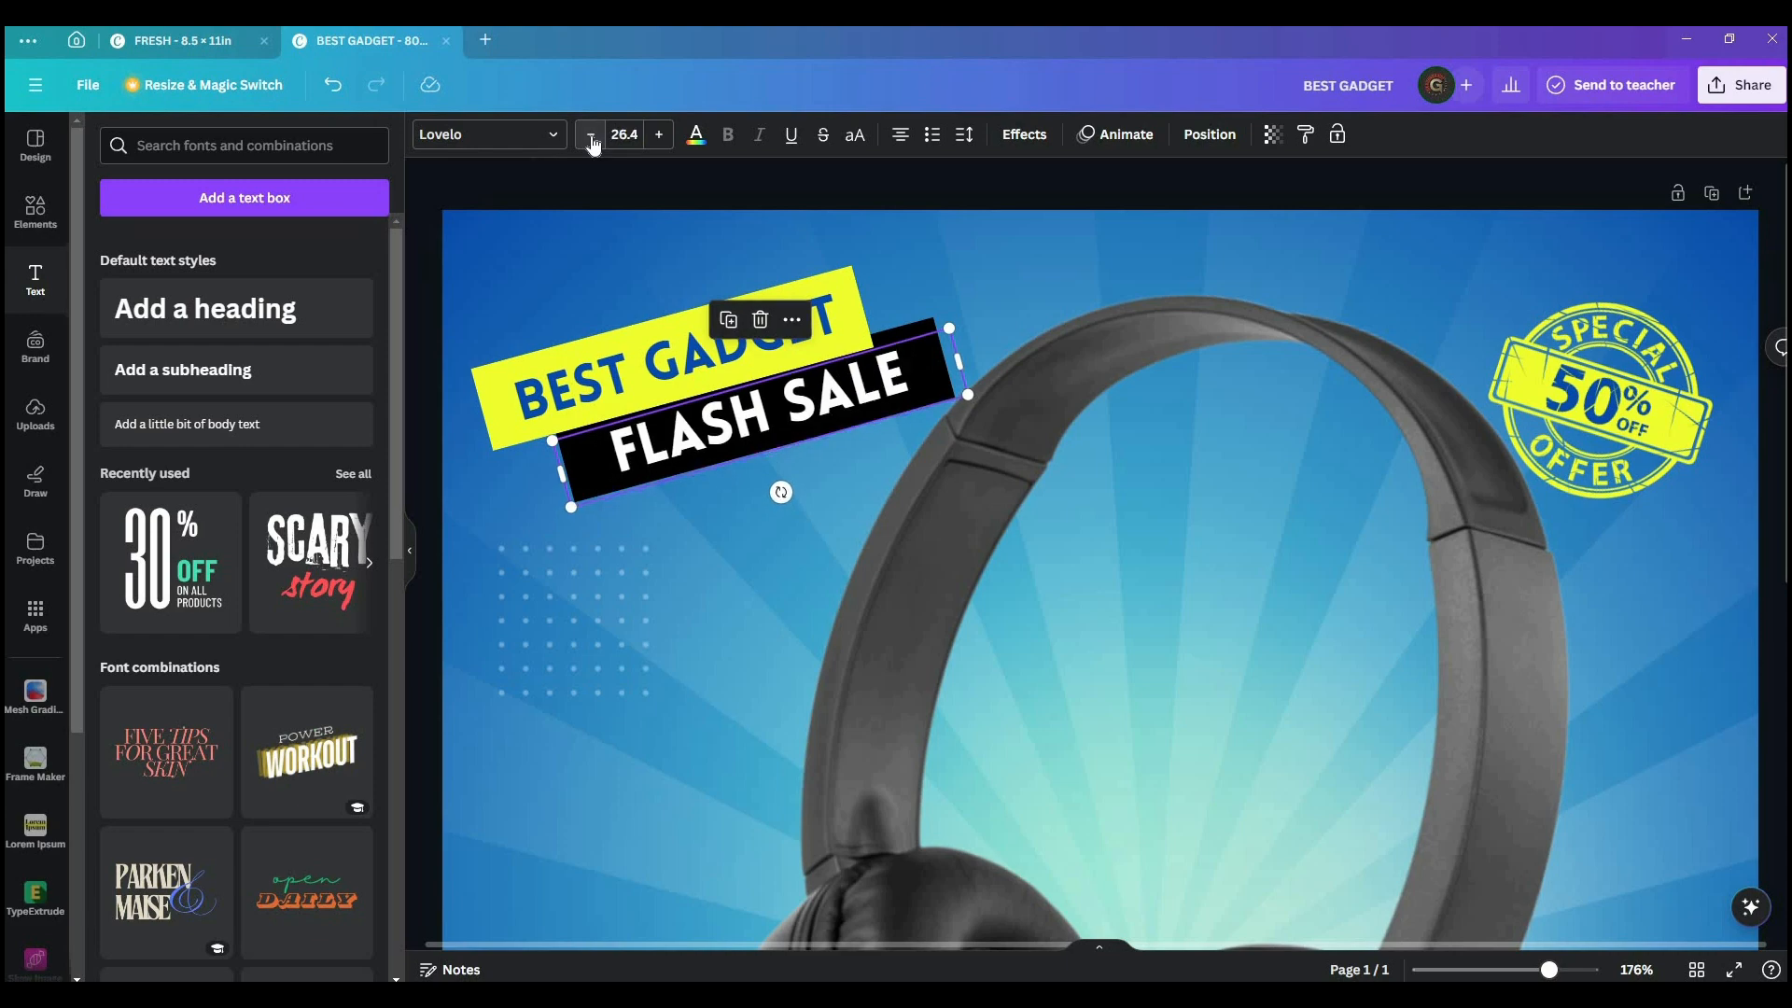
click(590, 137)
click(429, 241)
- Add a body text line containing the contact phone number
scroll(1130, 578, down, 4)
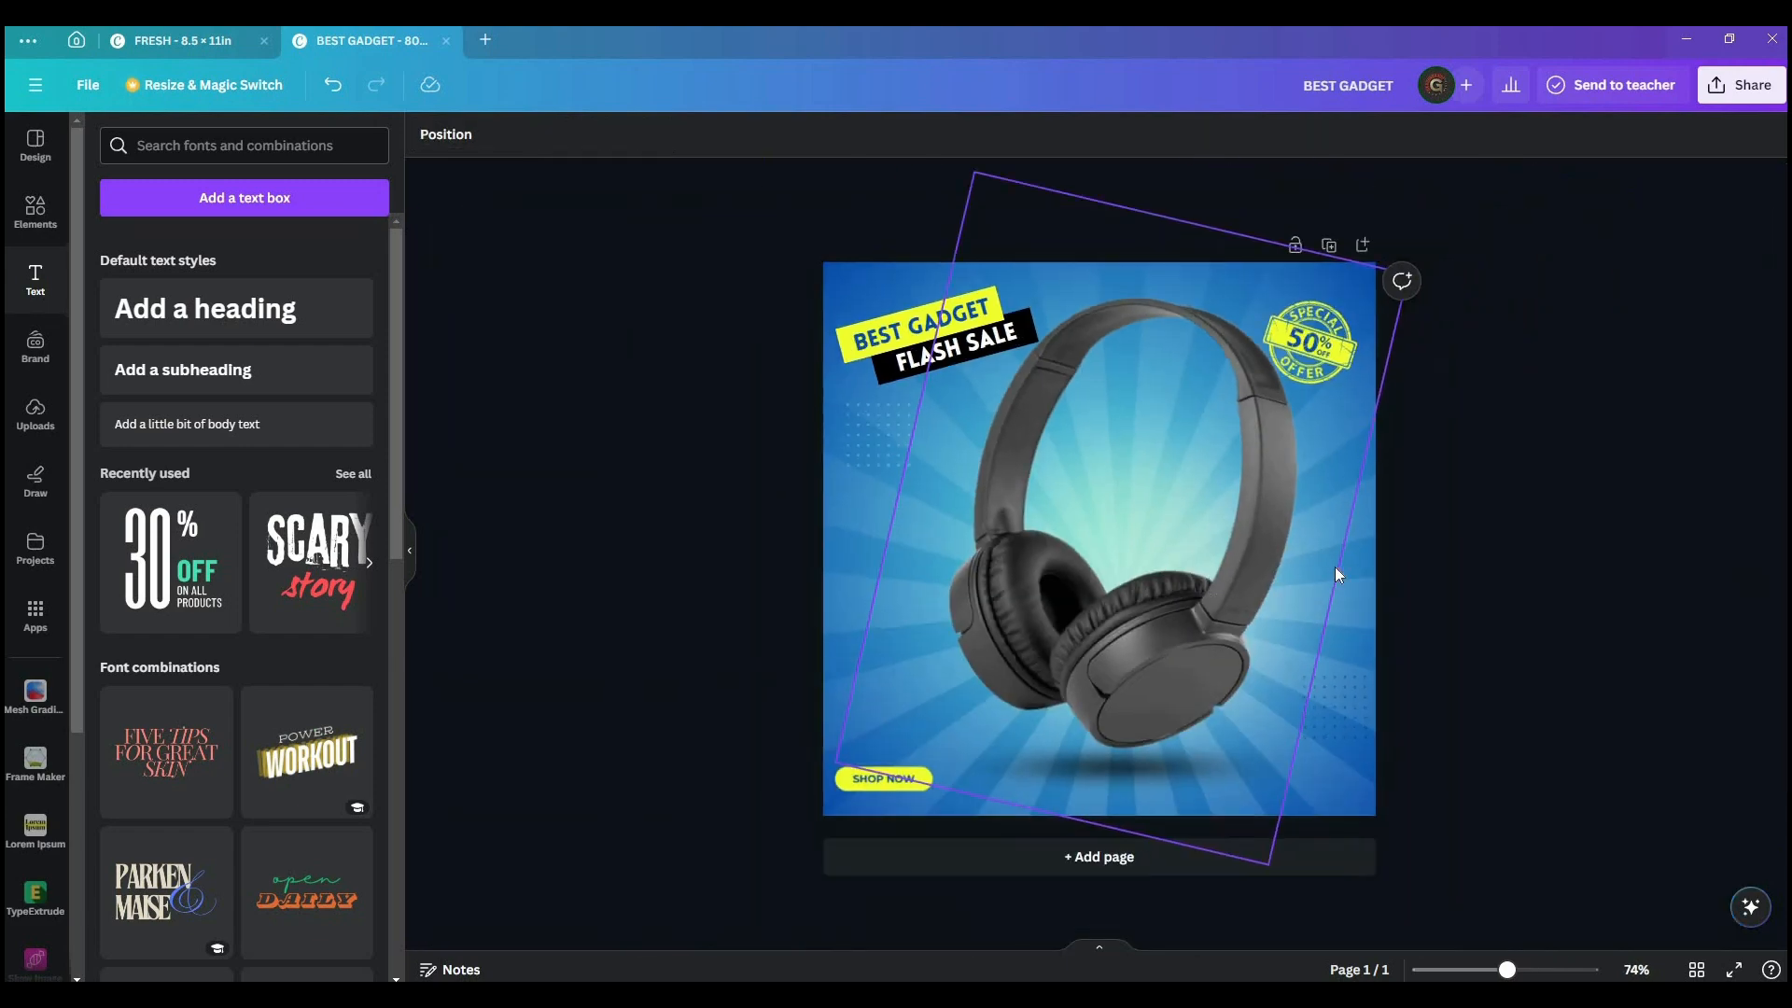
scroll(1335, 567, up, 1)
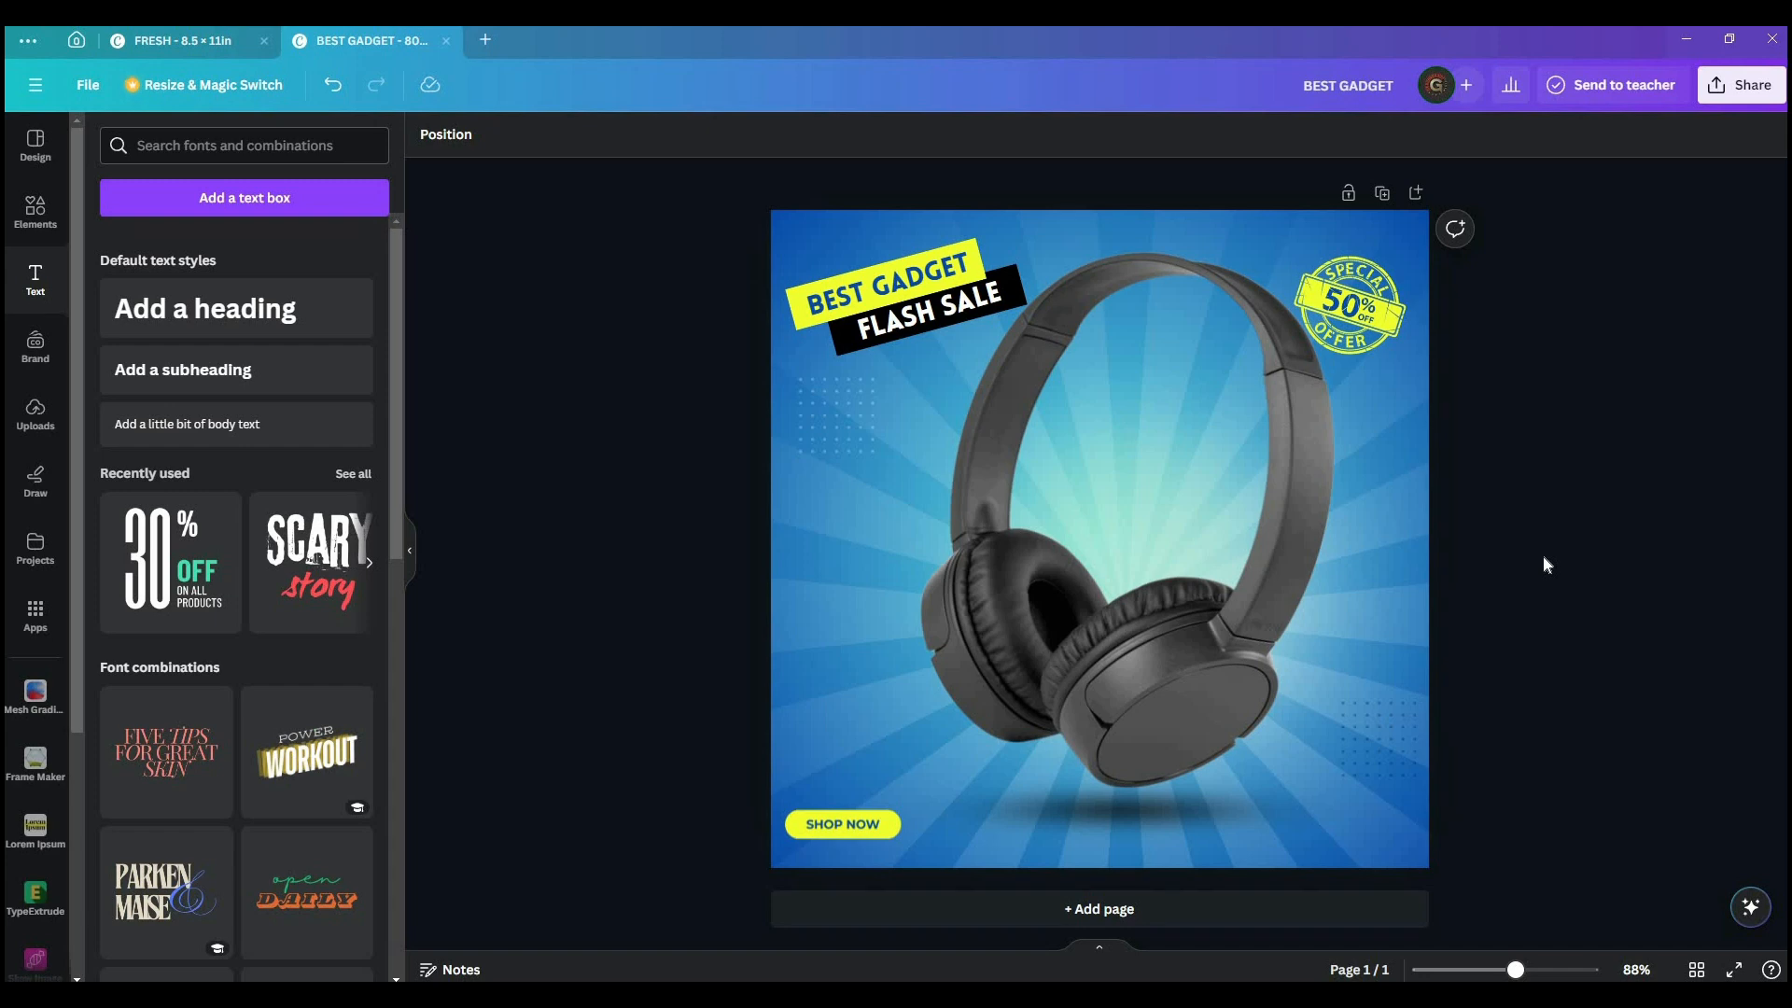
click(235, 426)
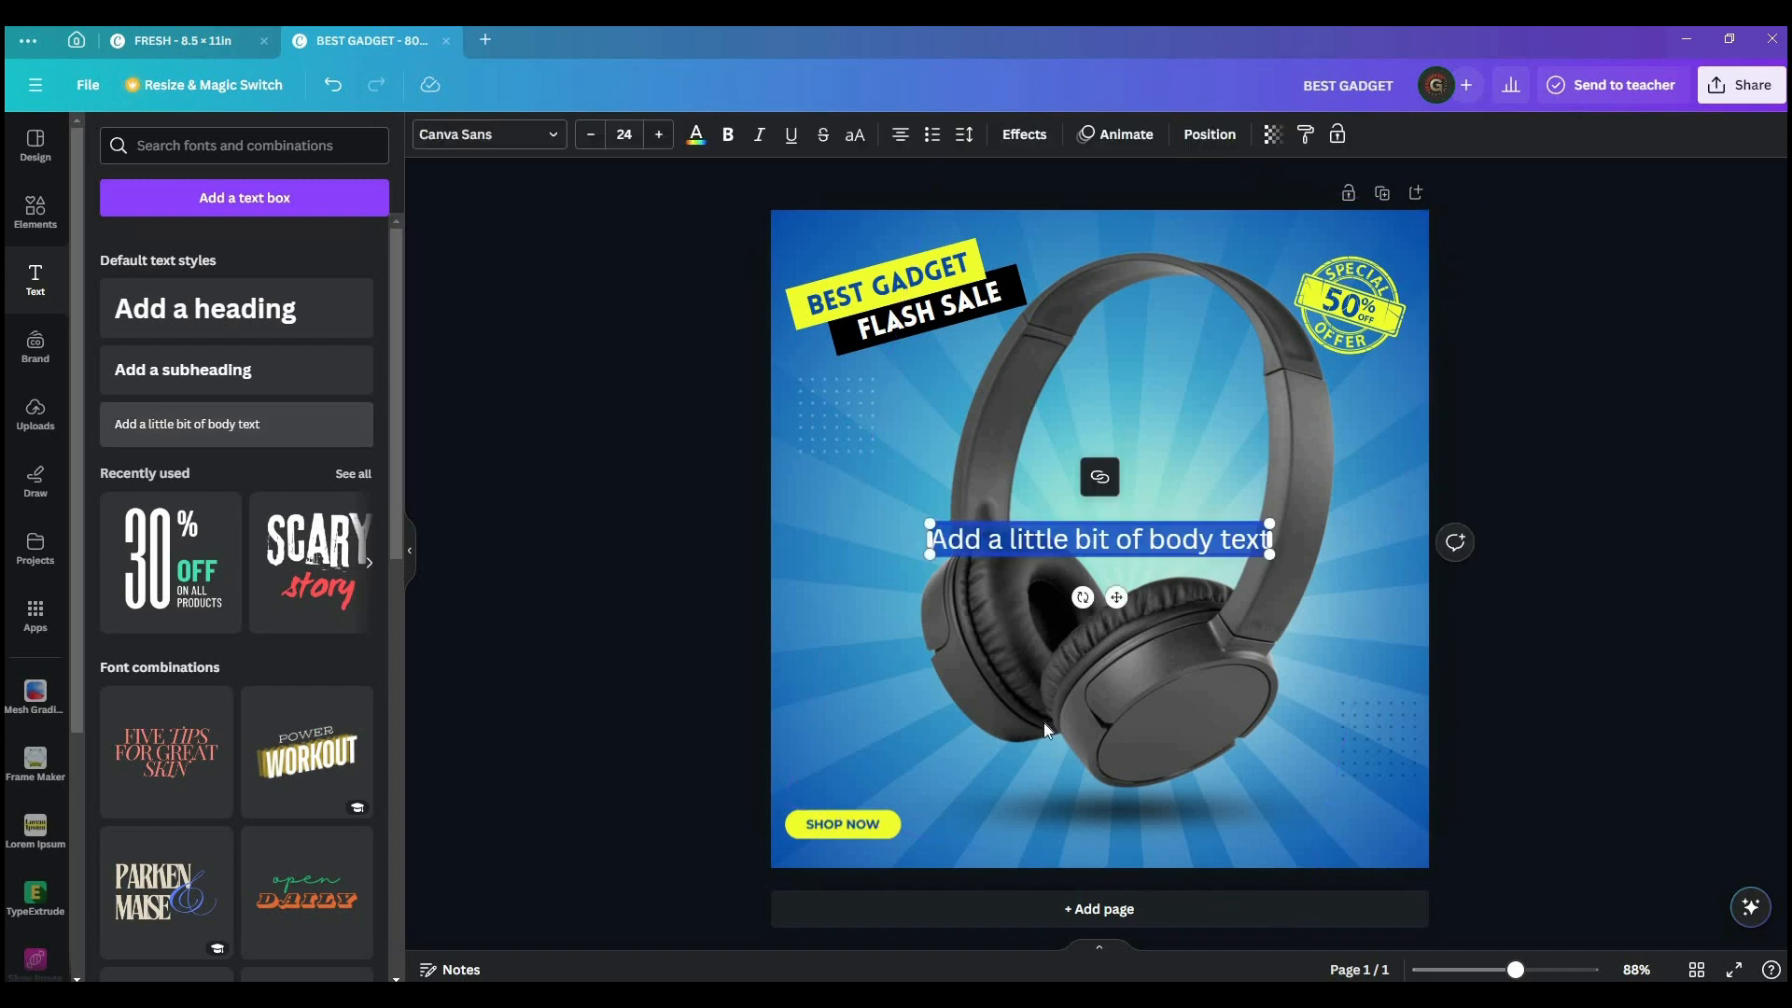
text(123)
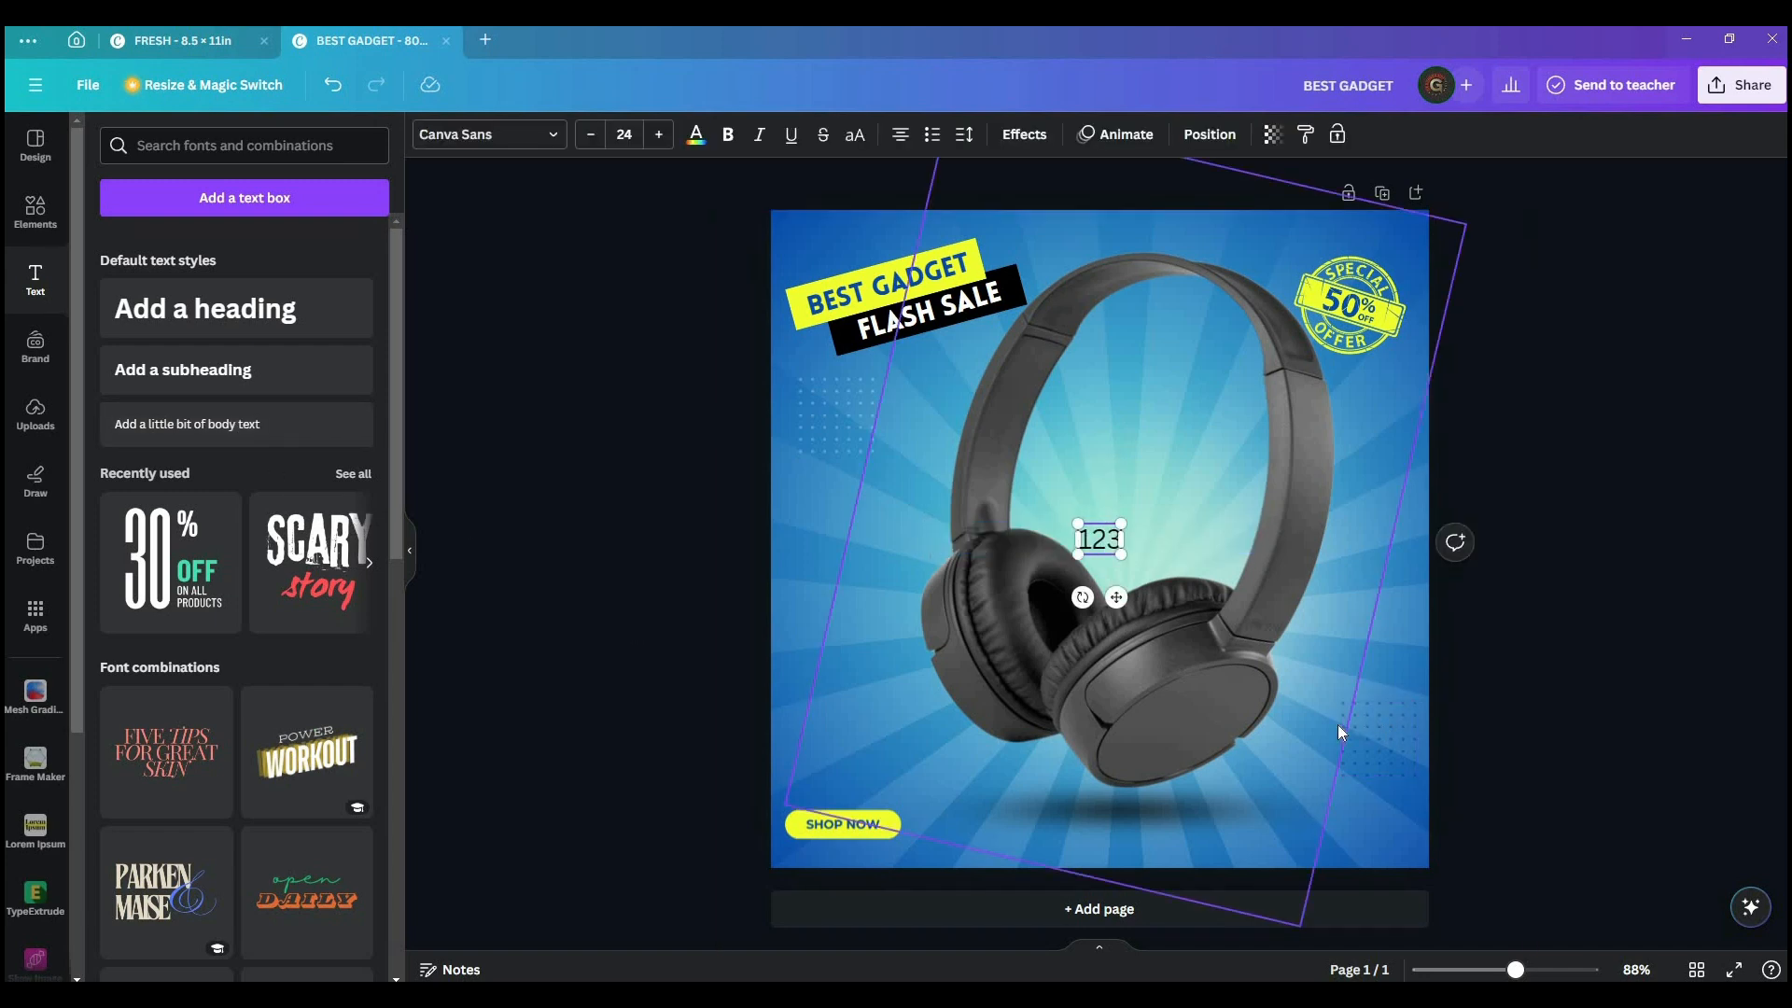
text(-123-123)
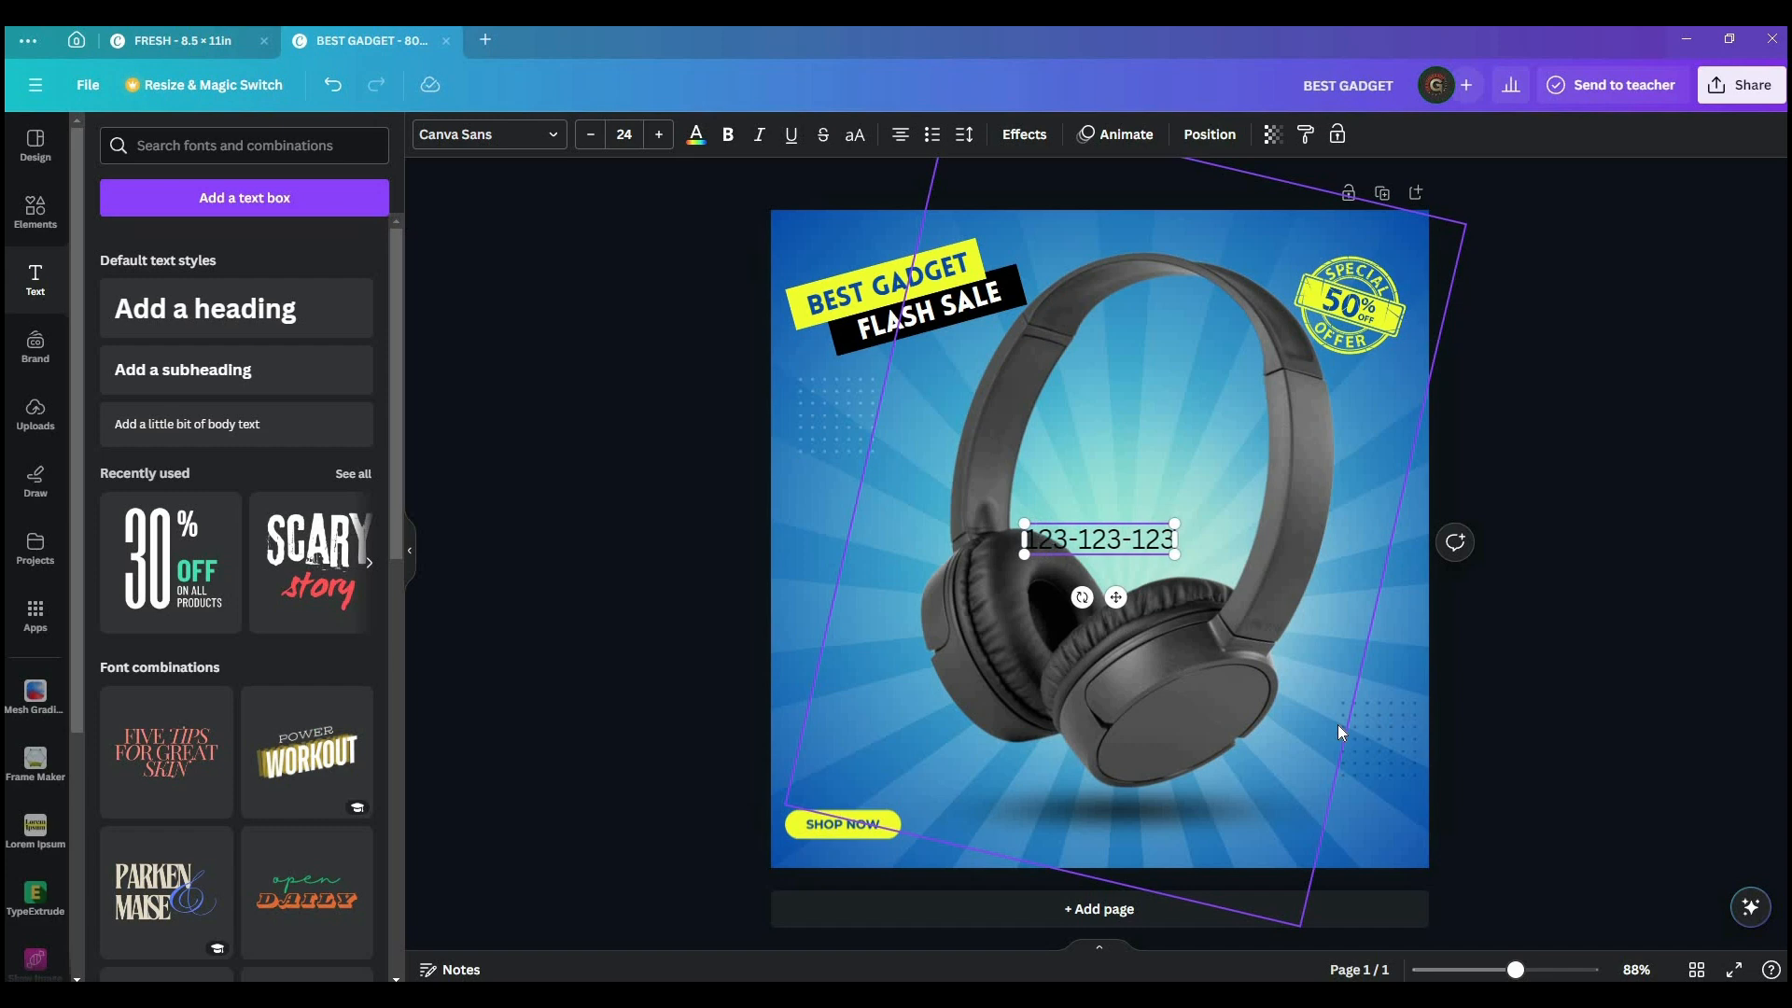
- Set the font of the whole phone number text to Lovelo
key(ctrl+a)
click(523, 134)
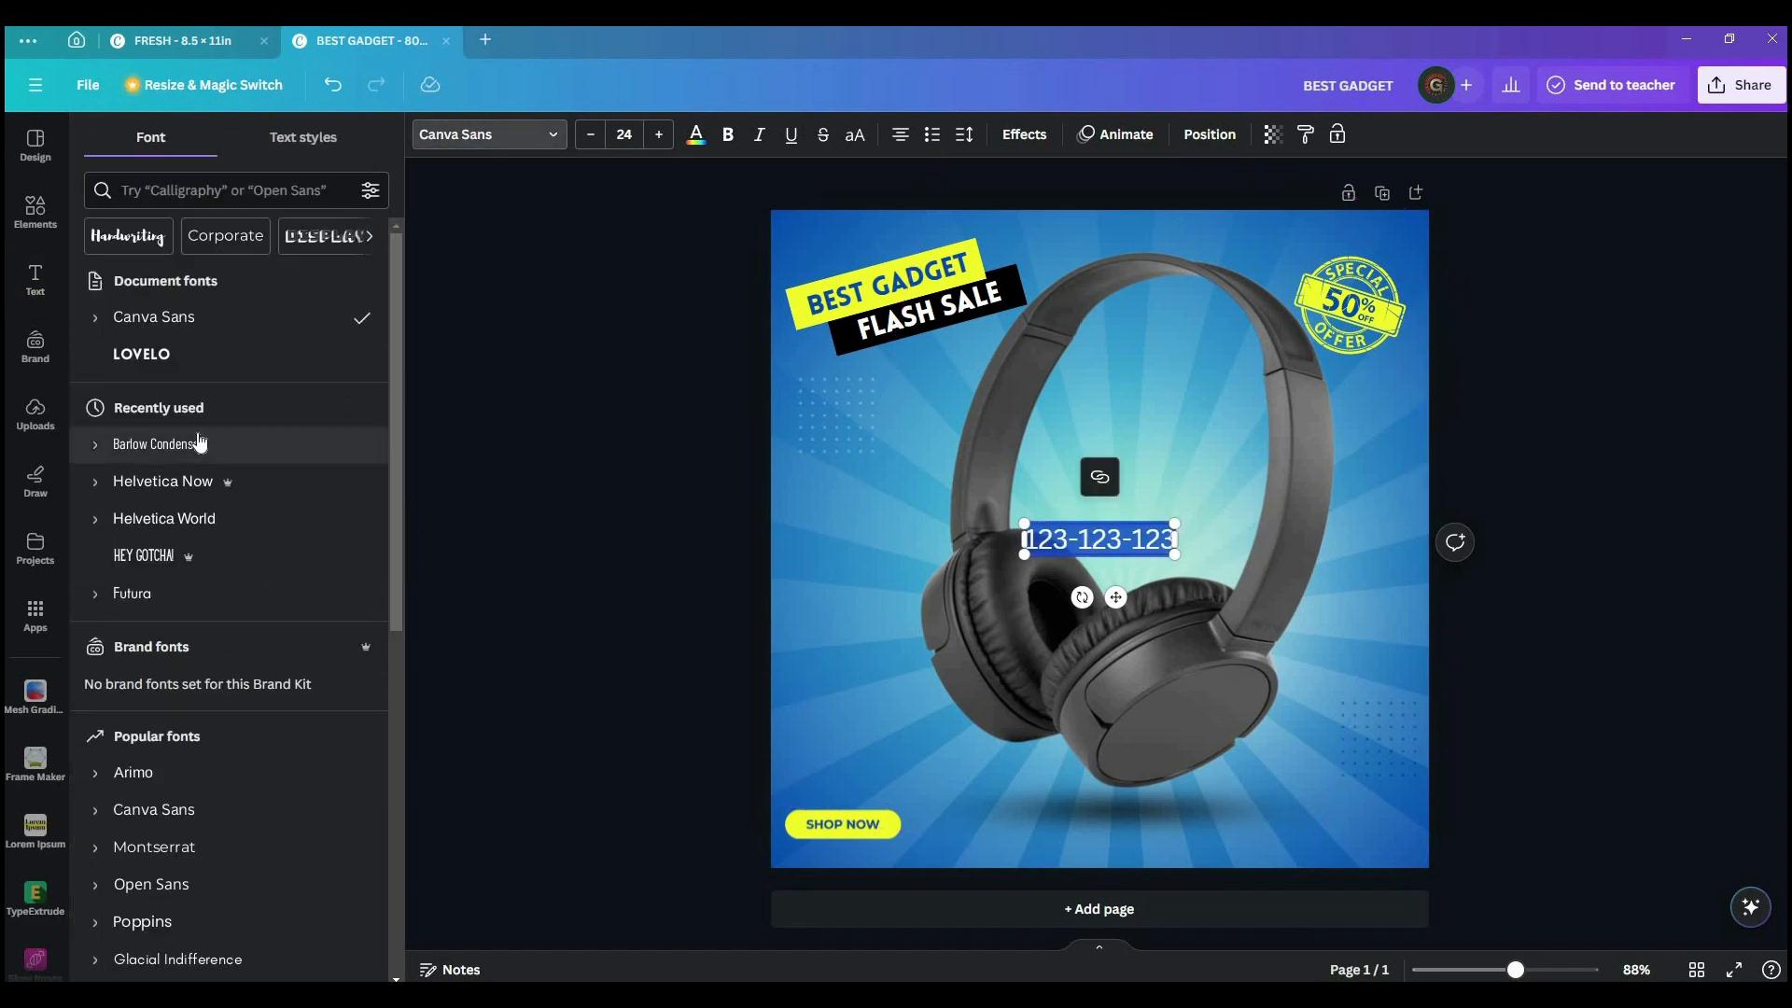
click(191, 355)
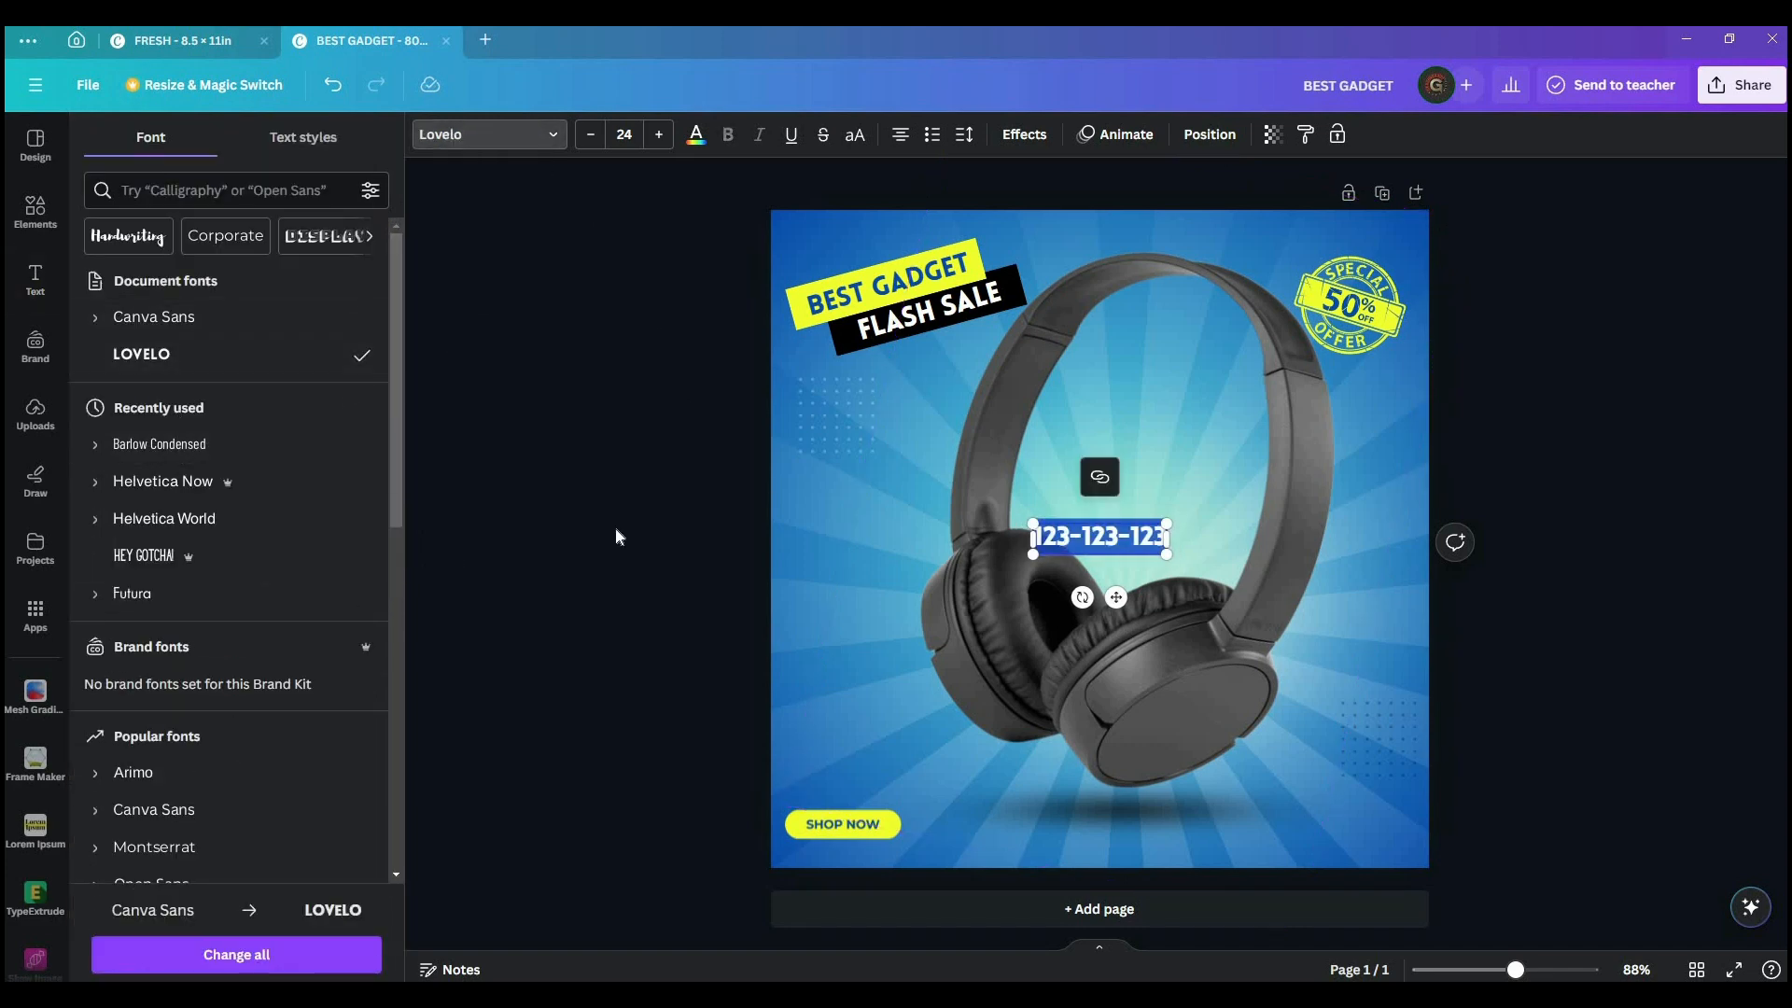
- Move the phone number to the ad's bottom-right corner and change its text color to white
click(1101, 537)
drag(1107, 551, 1333, 816)
click(695, 135)
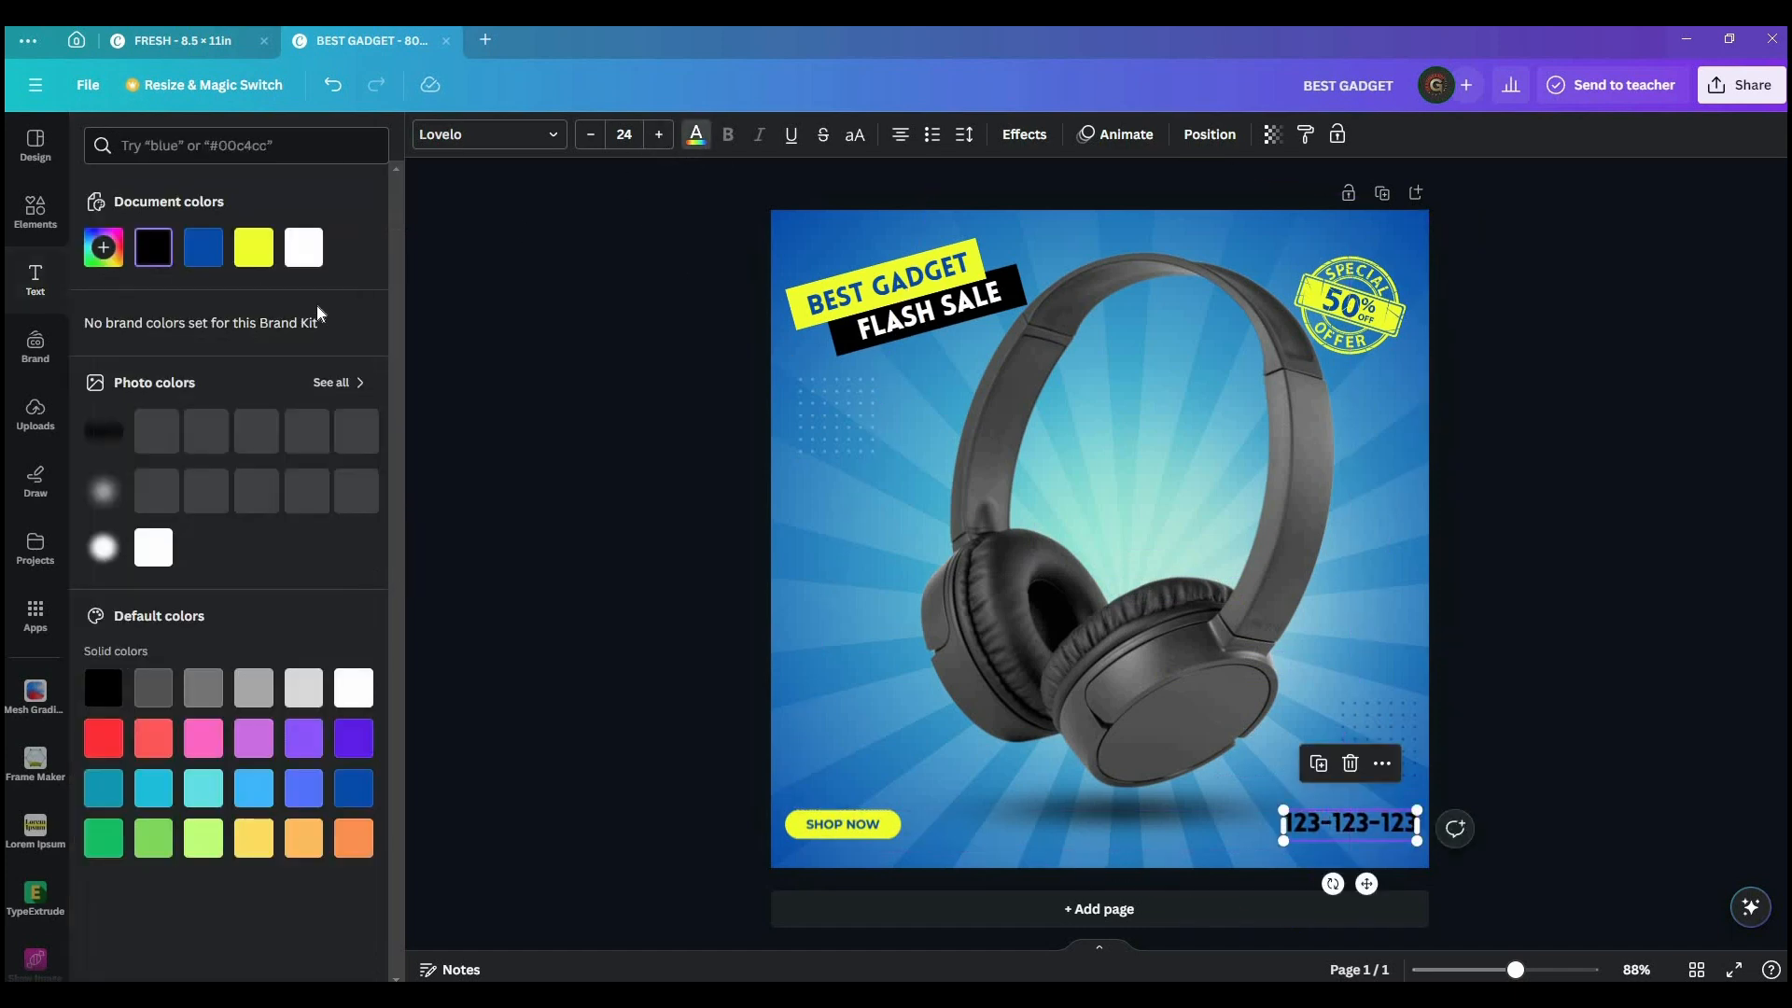
click(478, 595)
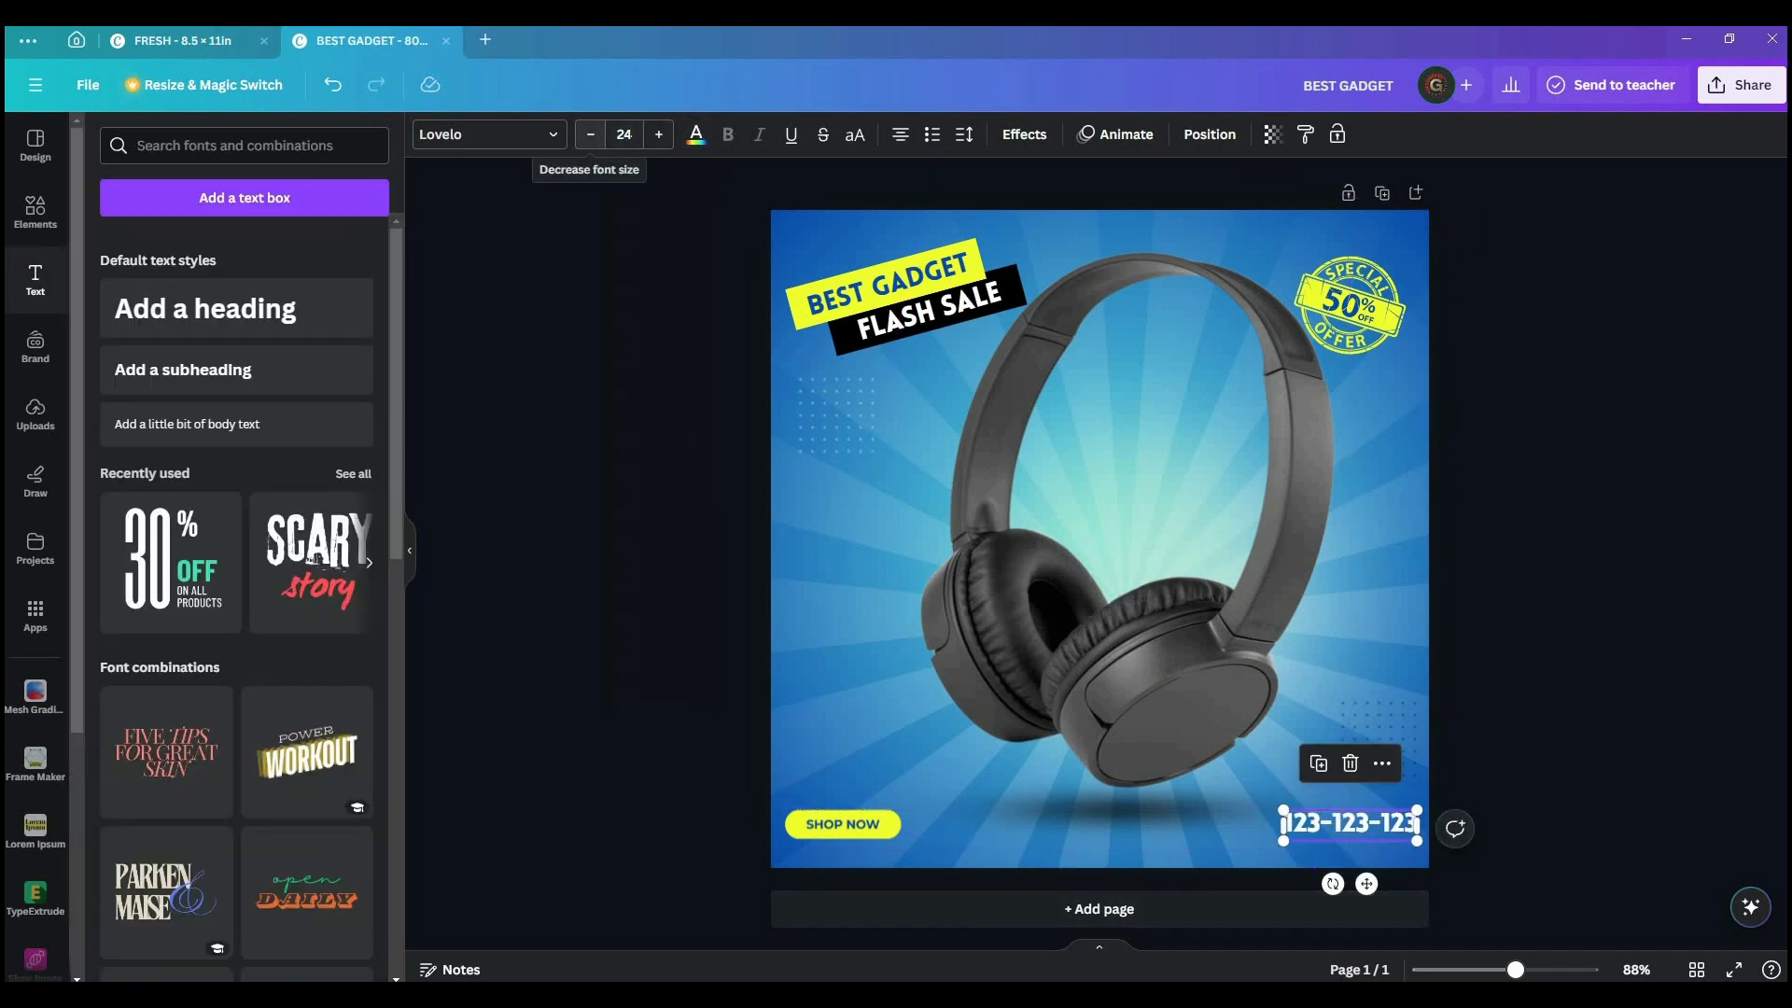
- Set the phone number's font size to 12
click(624, 135)
text(12)
key(Return)
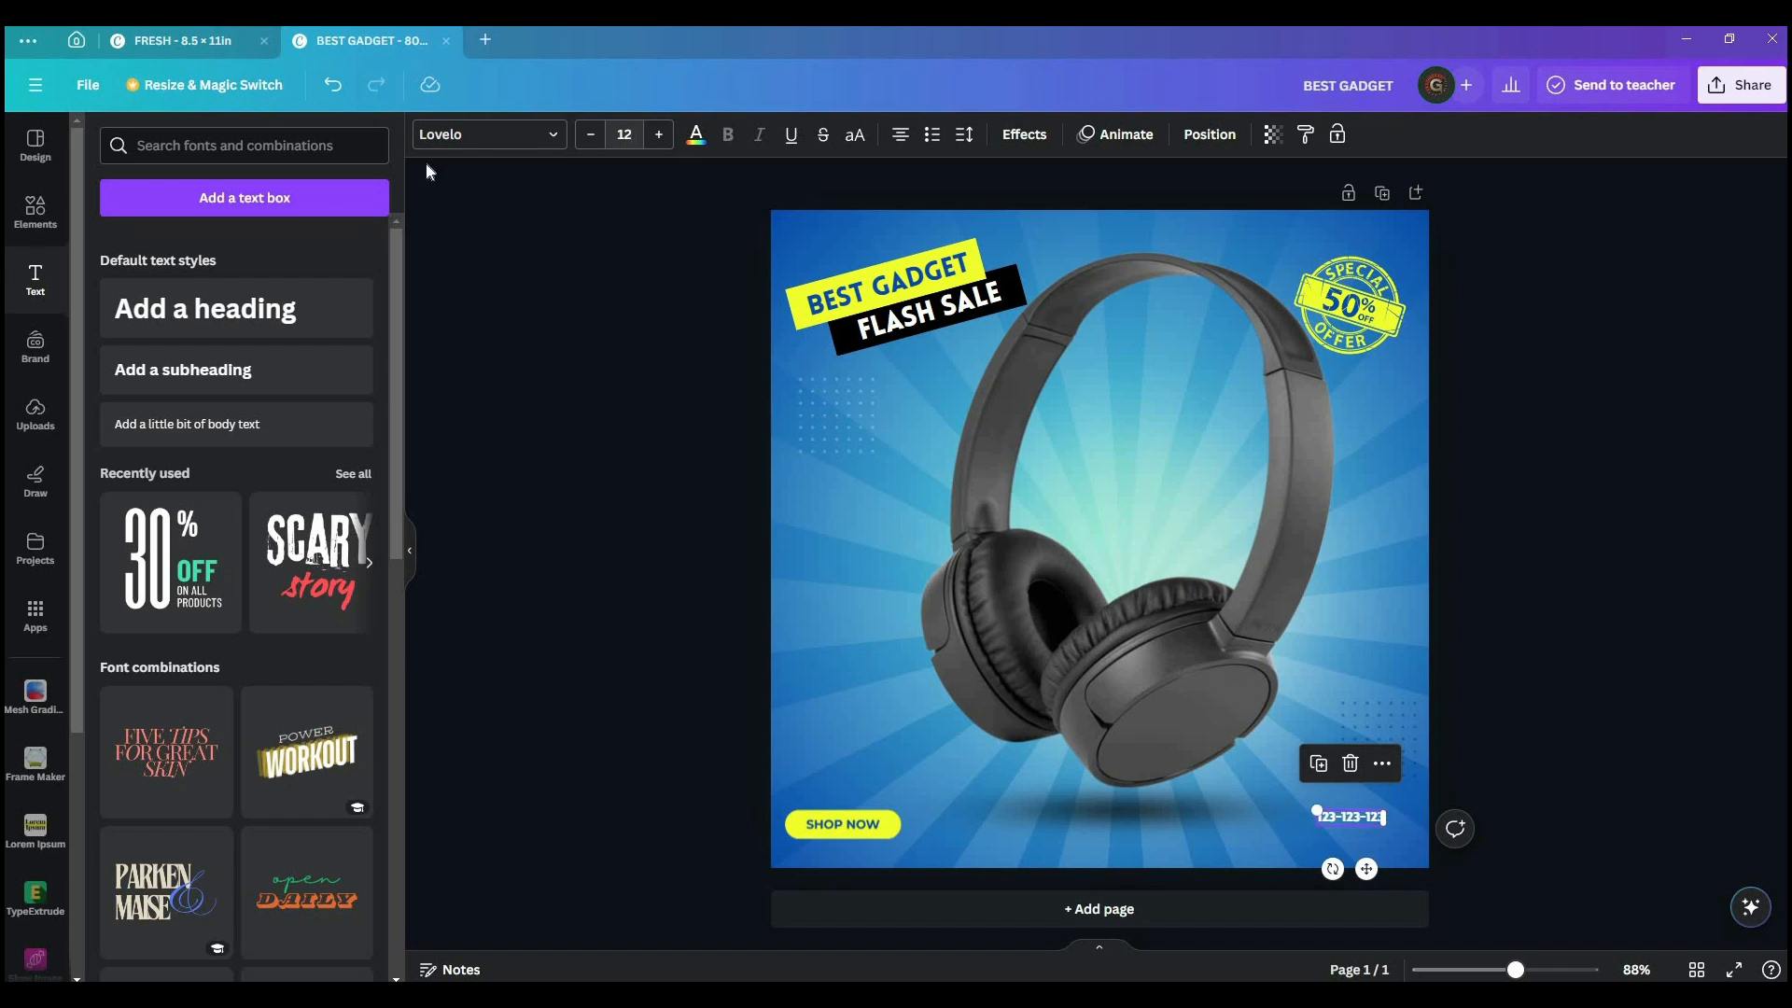
- Duplicate the phone number directly beneath the original and move both lines up level with the SHOP NOW button
click(1266, 898)
drag(1370, 820, 1371, 842)
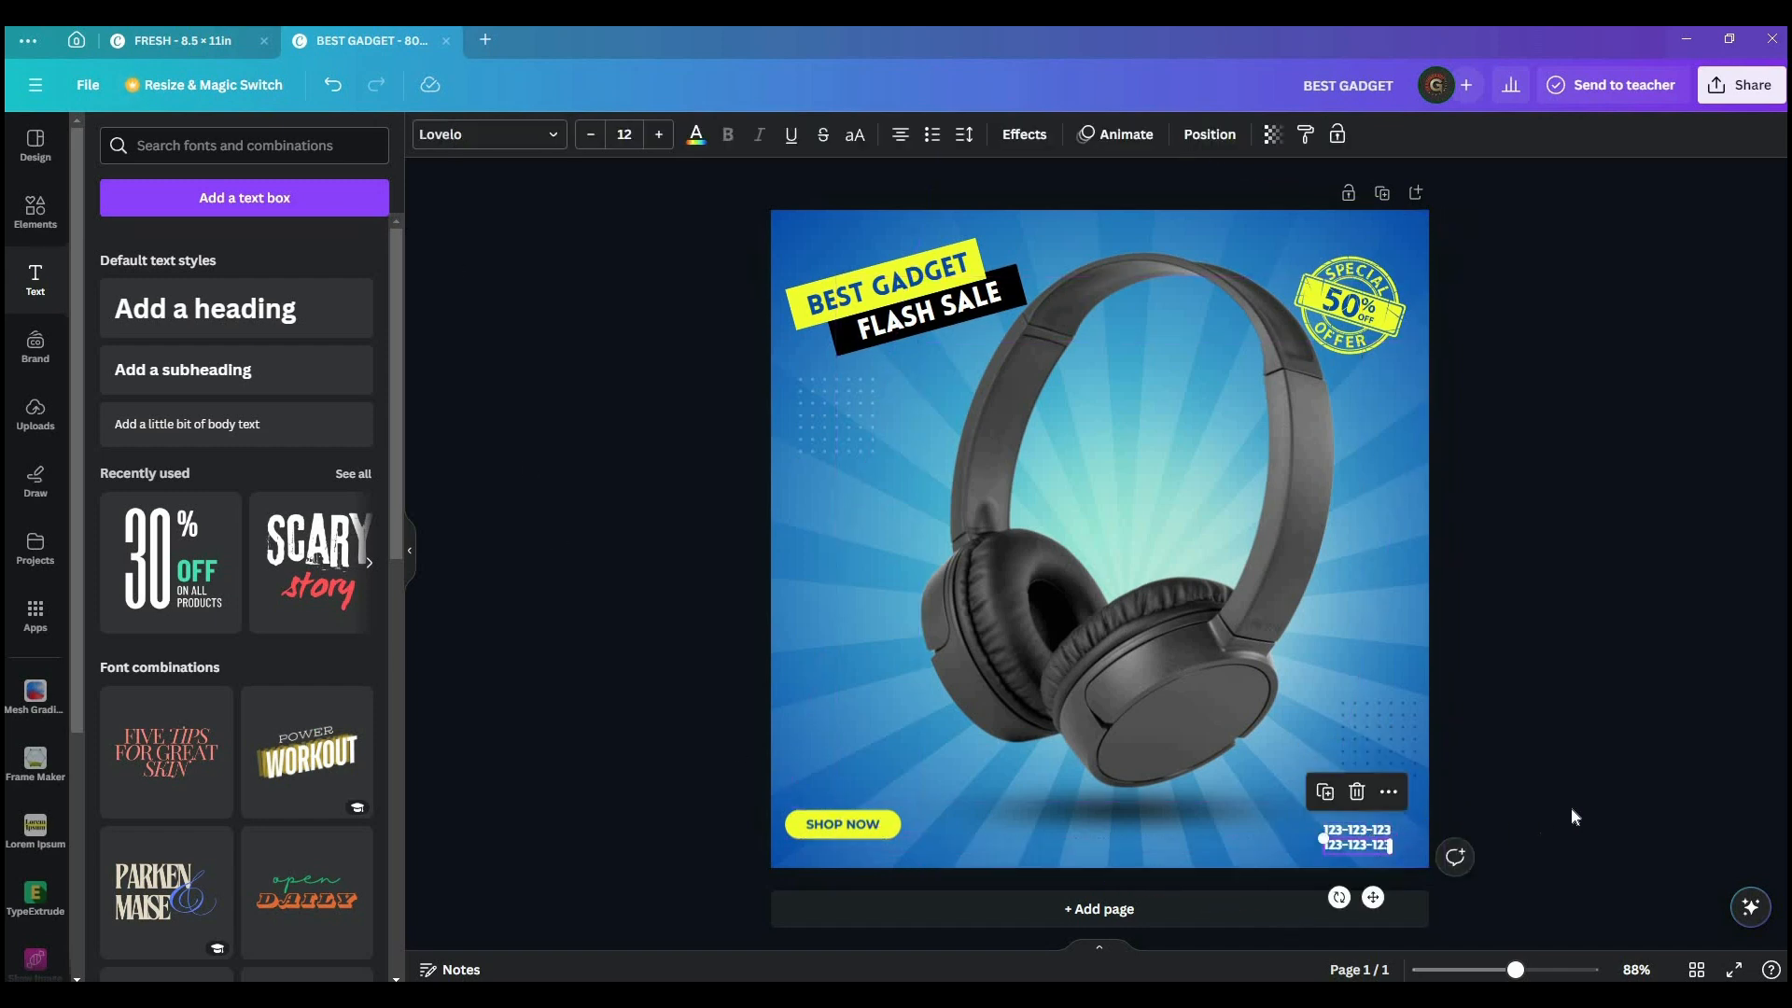
click(1565, 796)
click(1380, 832)
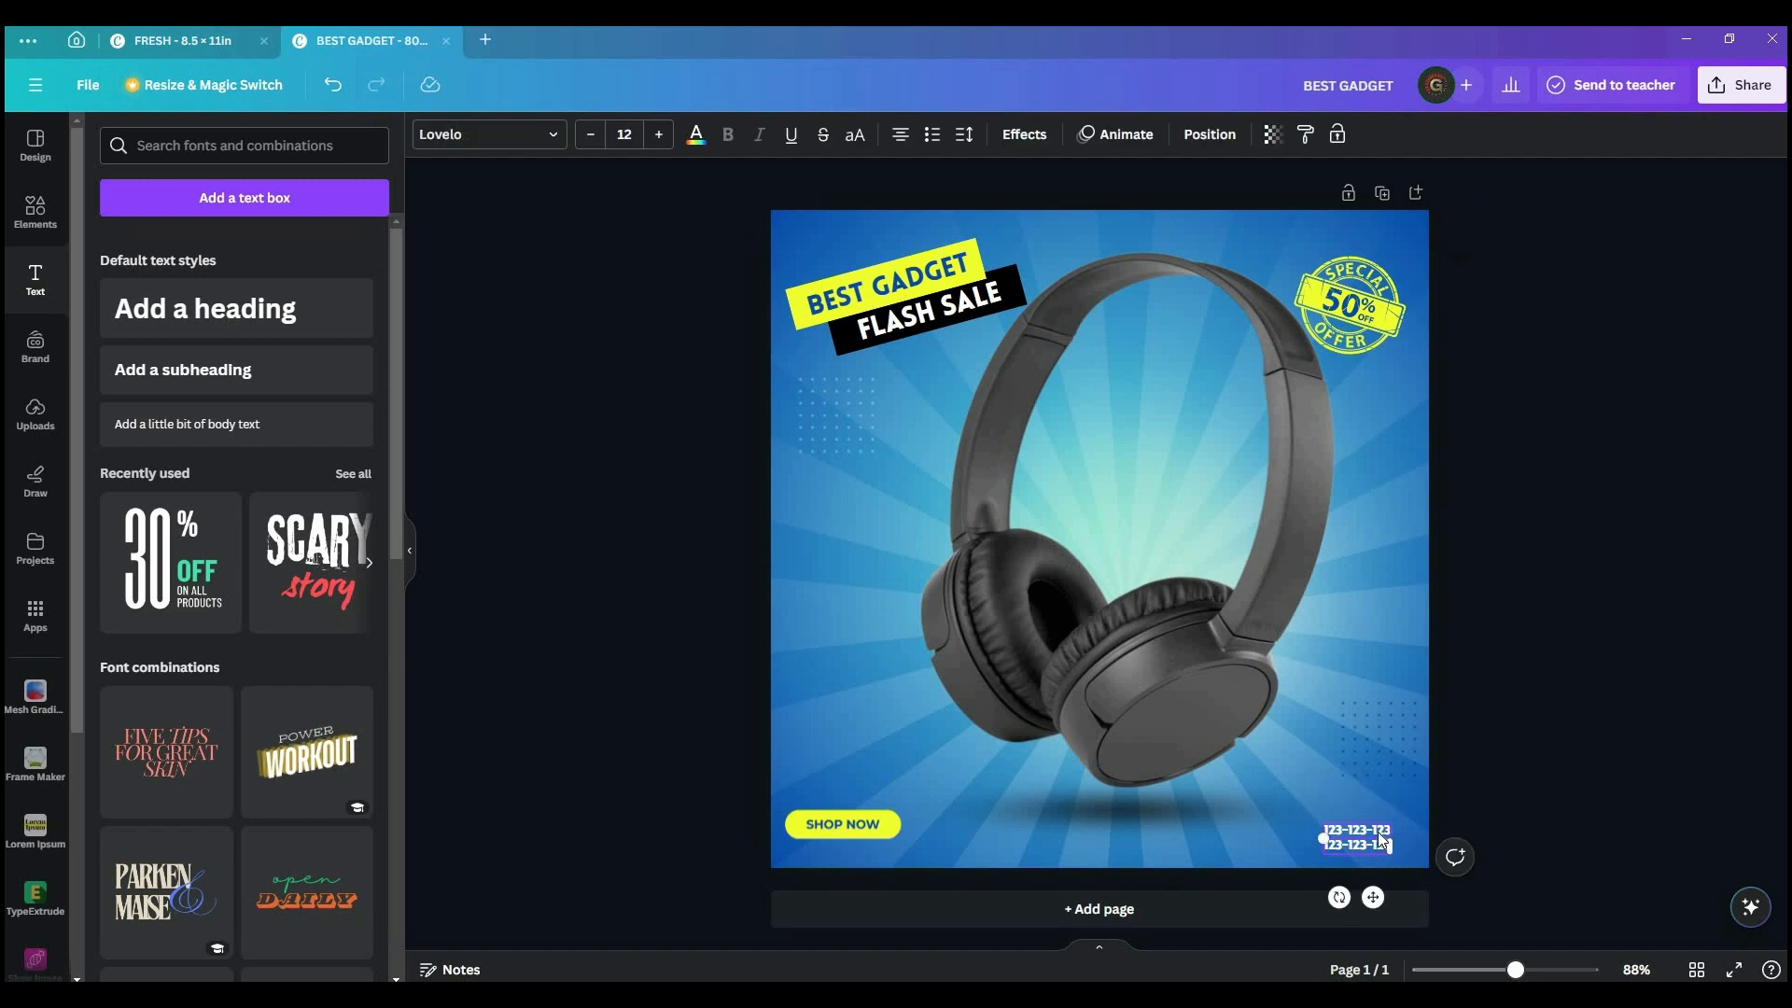
drag(1377, 831, 1377, 819)
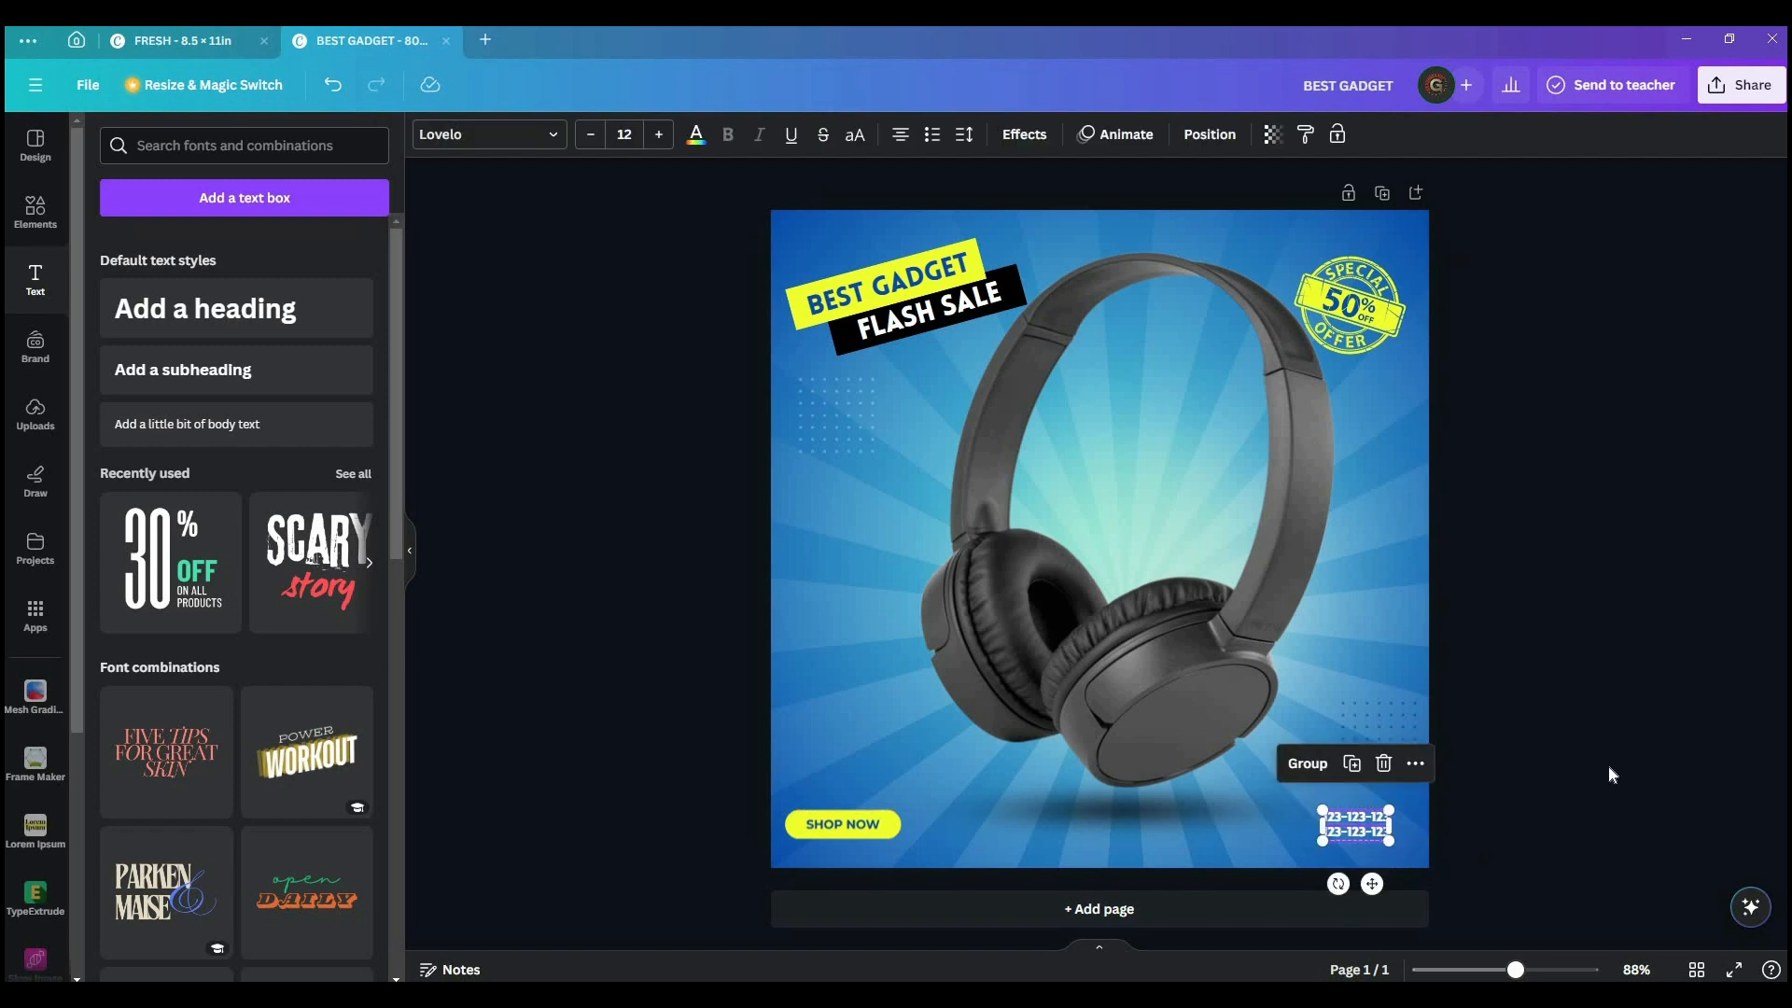
click(1563, 800)
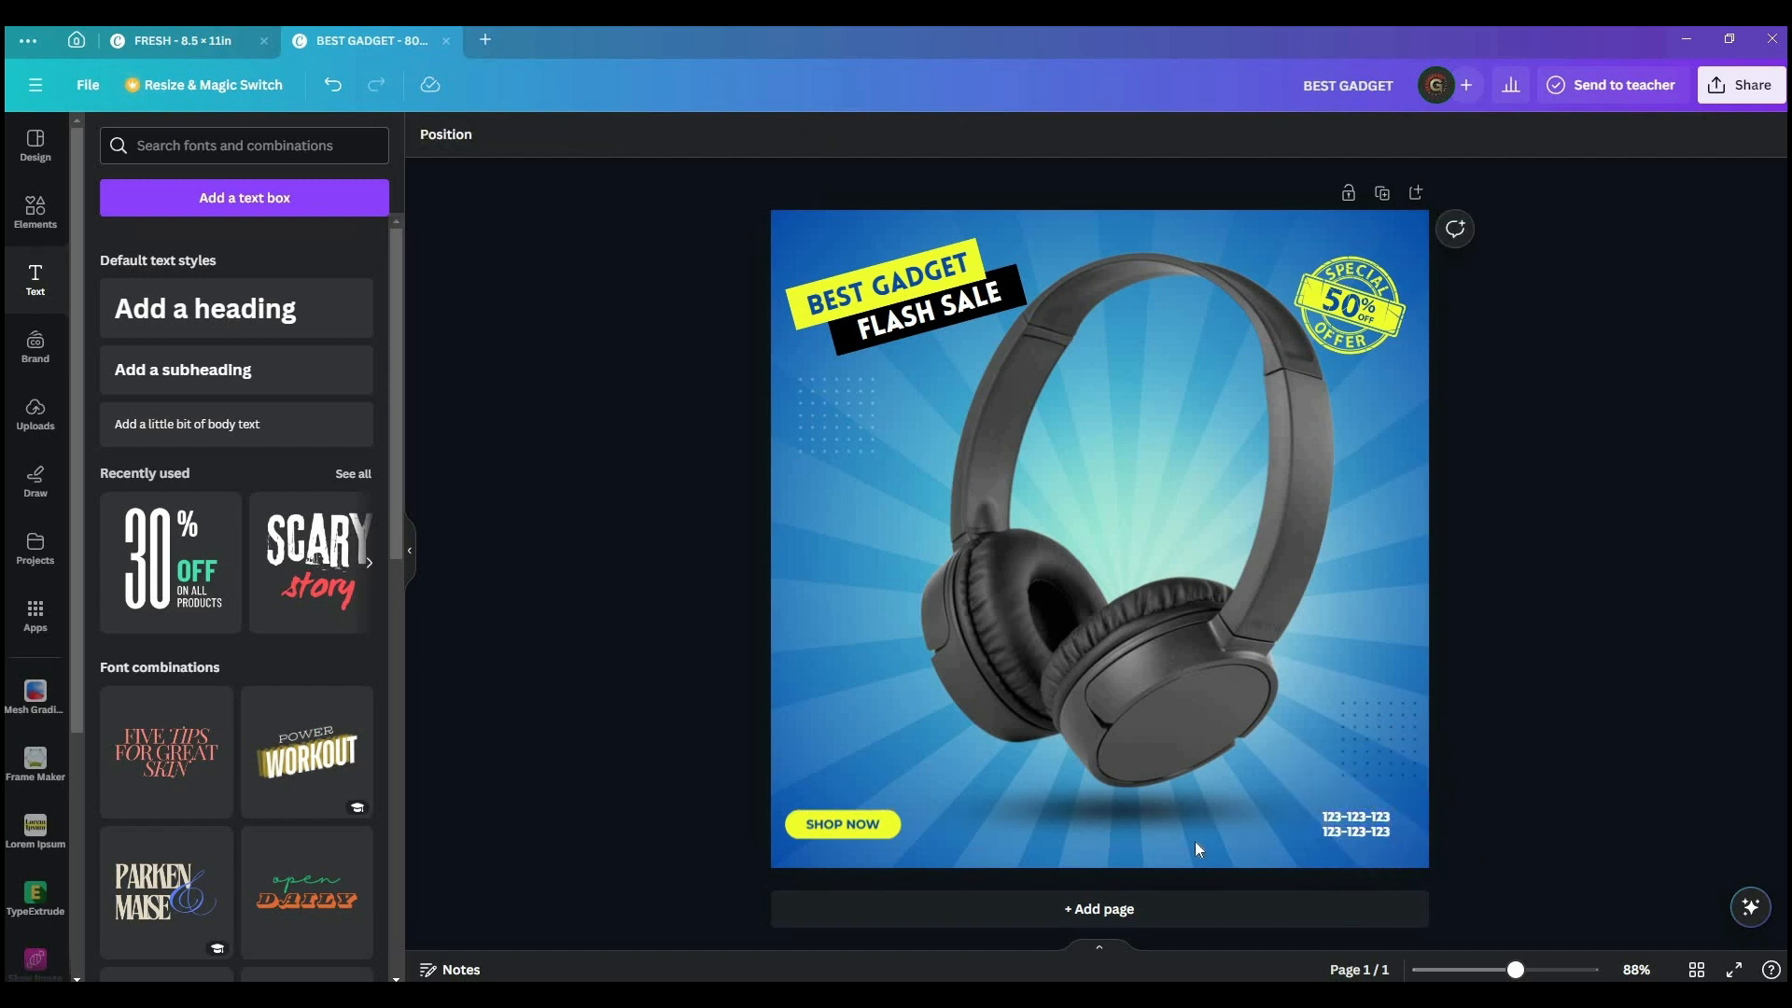
click(1133, 836)
key(Escape)
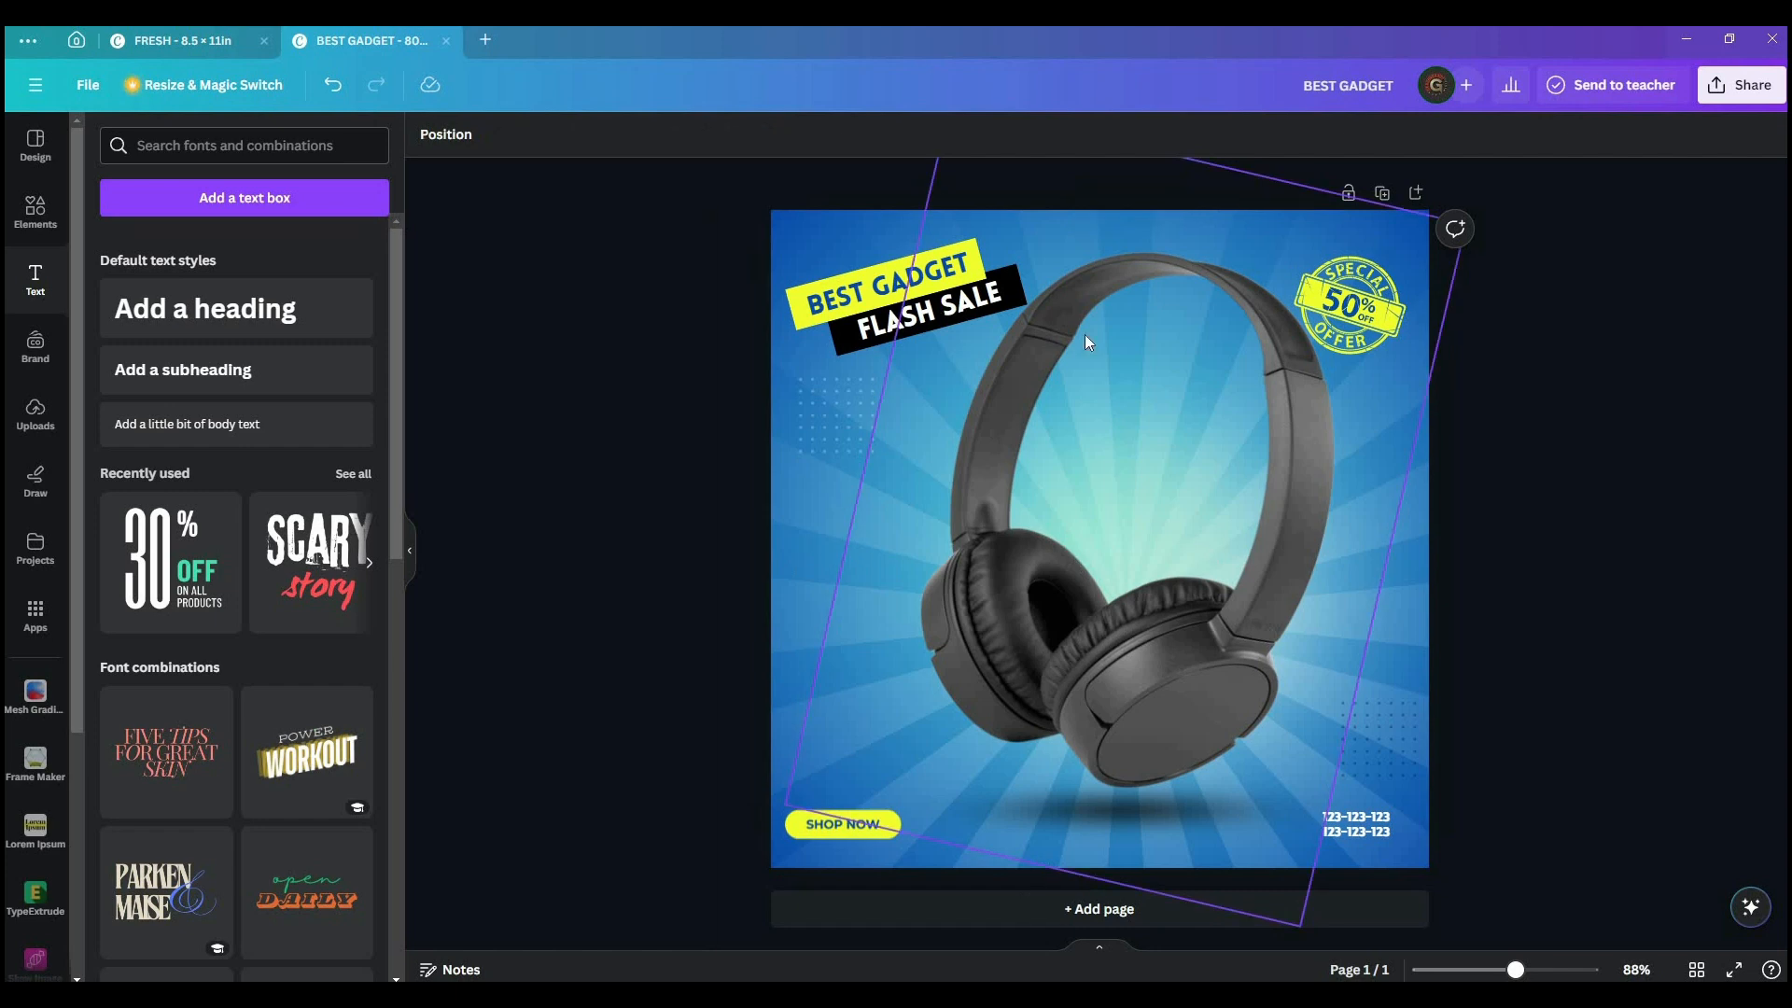
click(1402, 603)
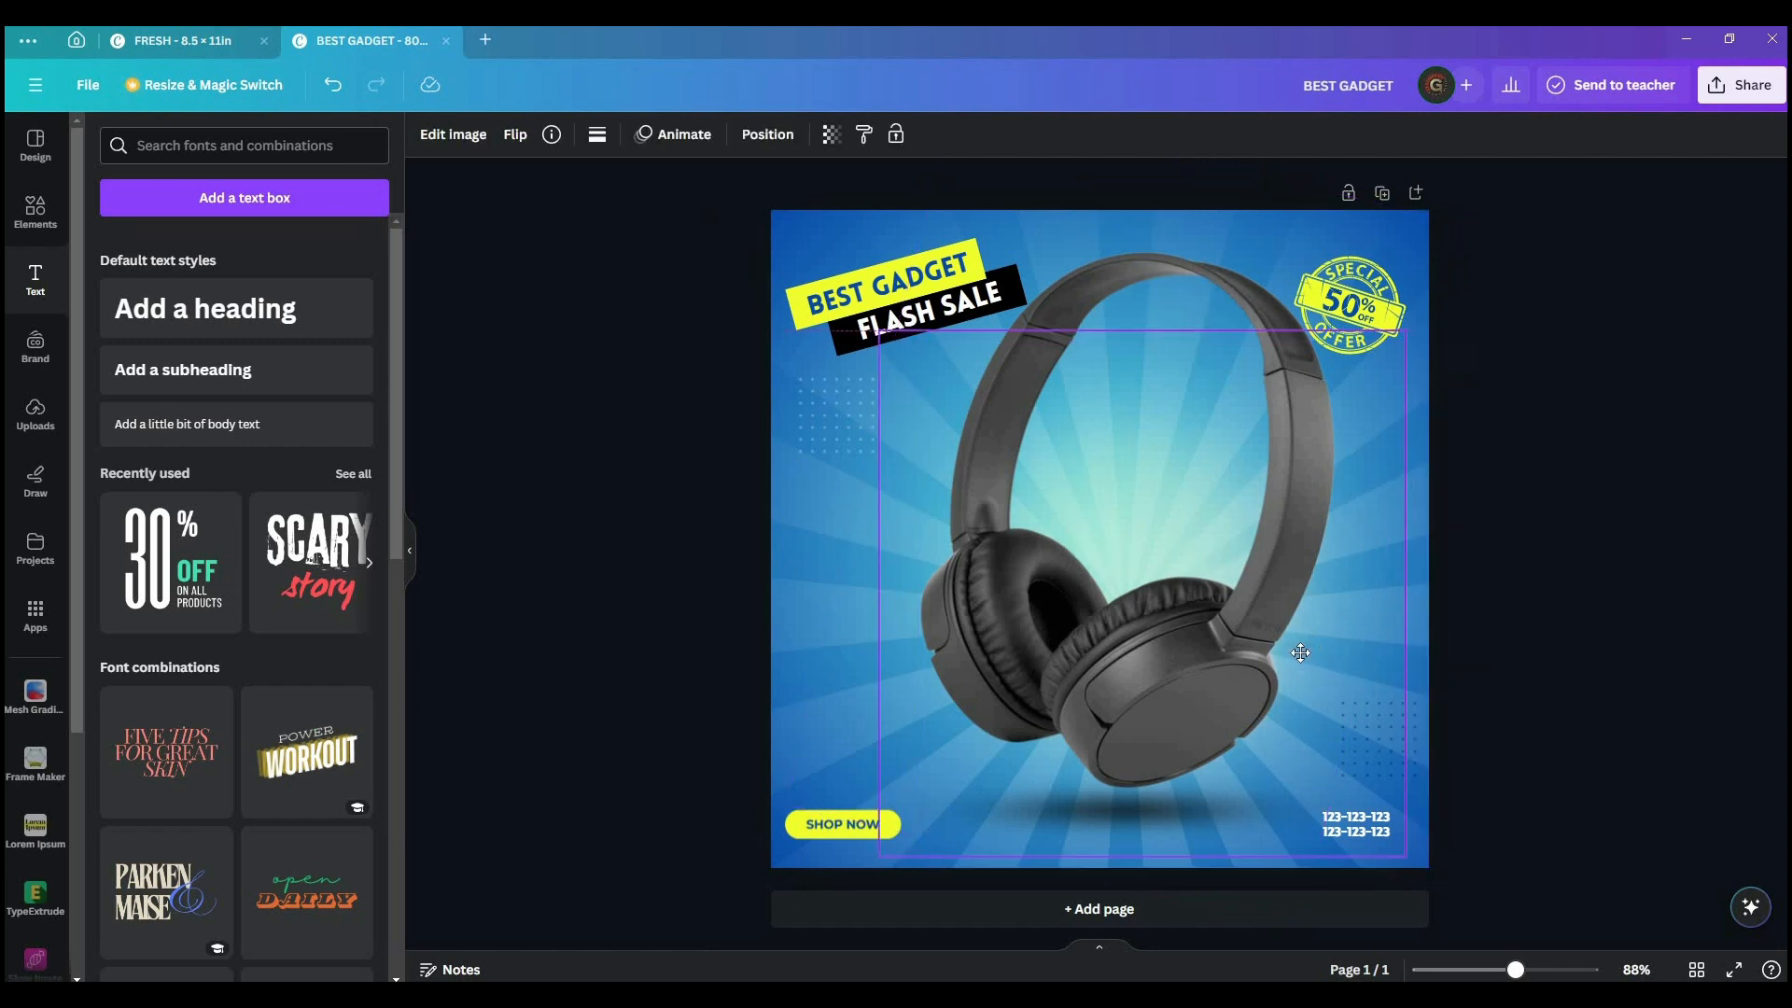
drag(1270, 659, 1278, 605)
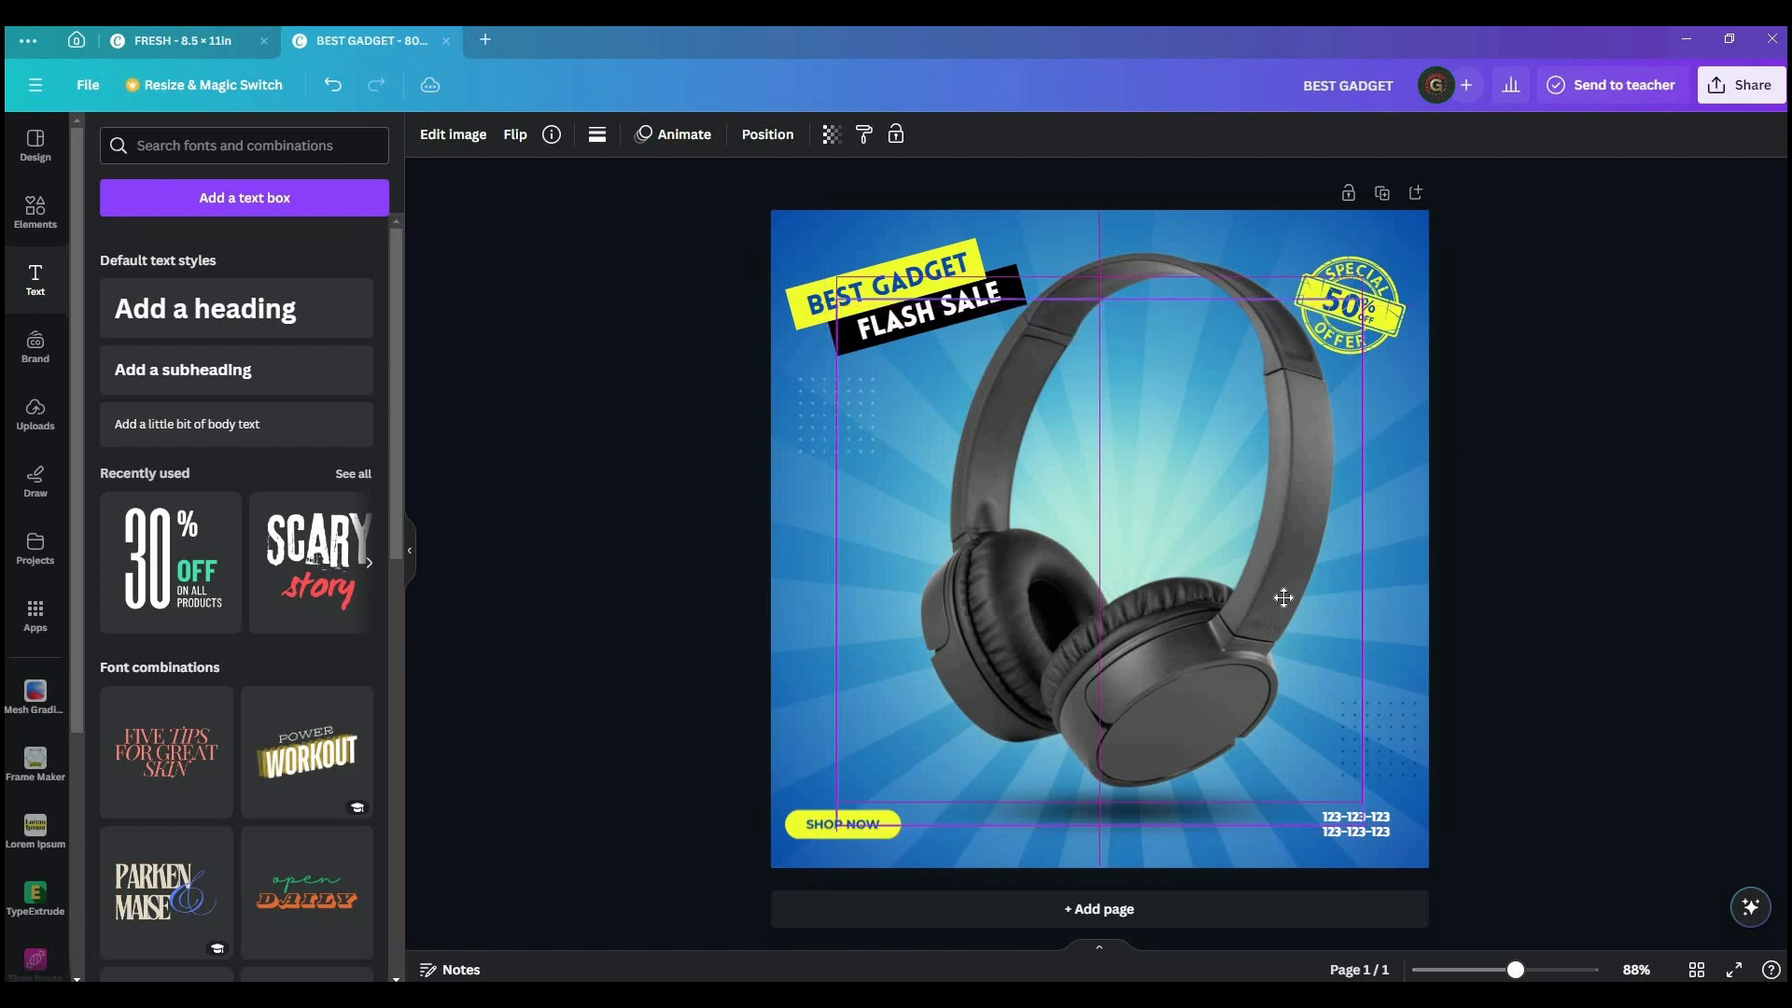
click(1558, 541)
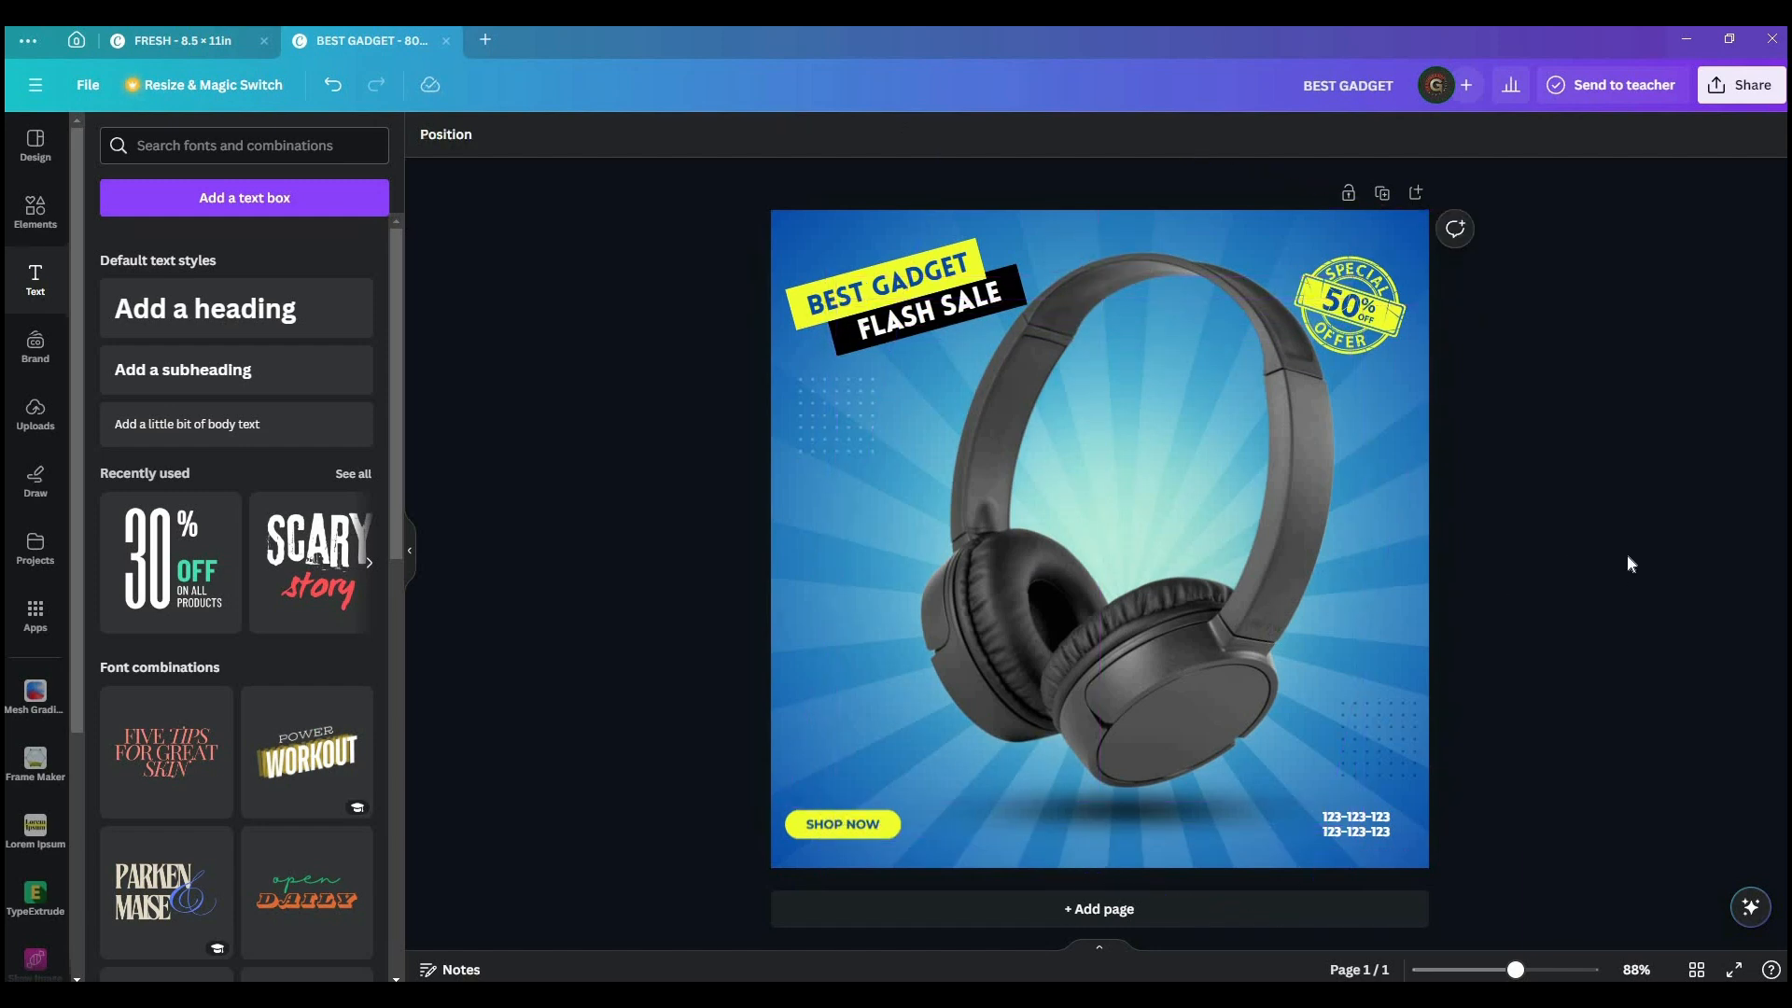
- Shift the headphones image slightly left to balance it on the sunburst background
drag(1285, 573, 1263, 572)
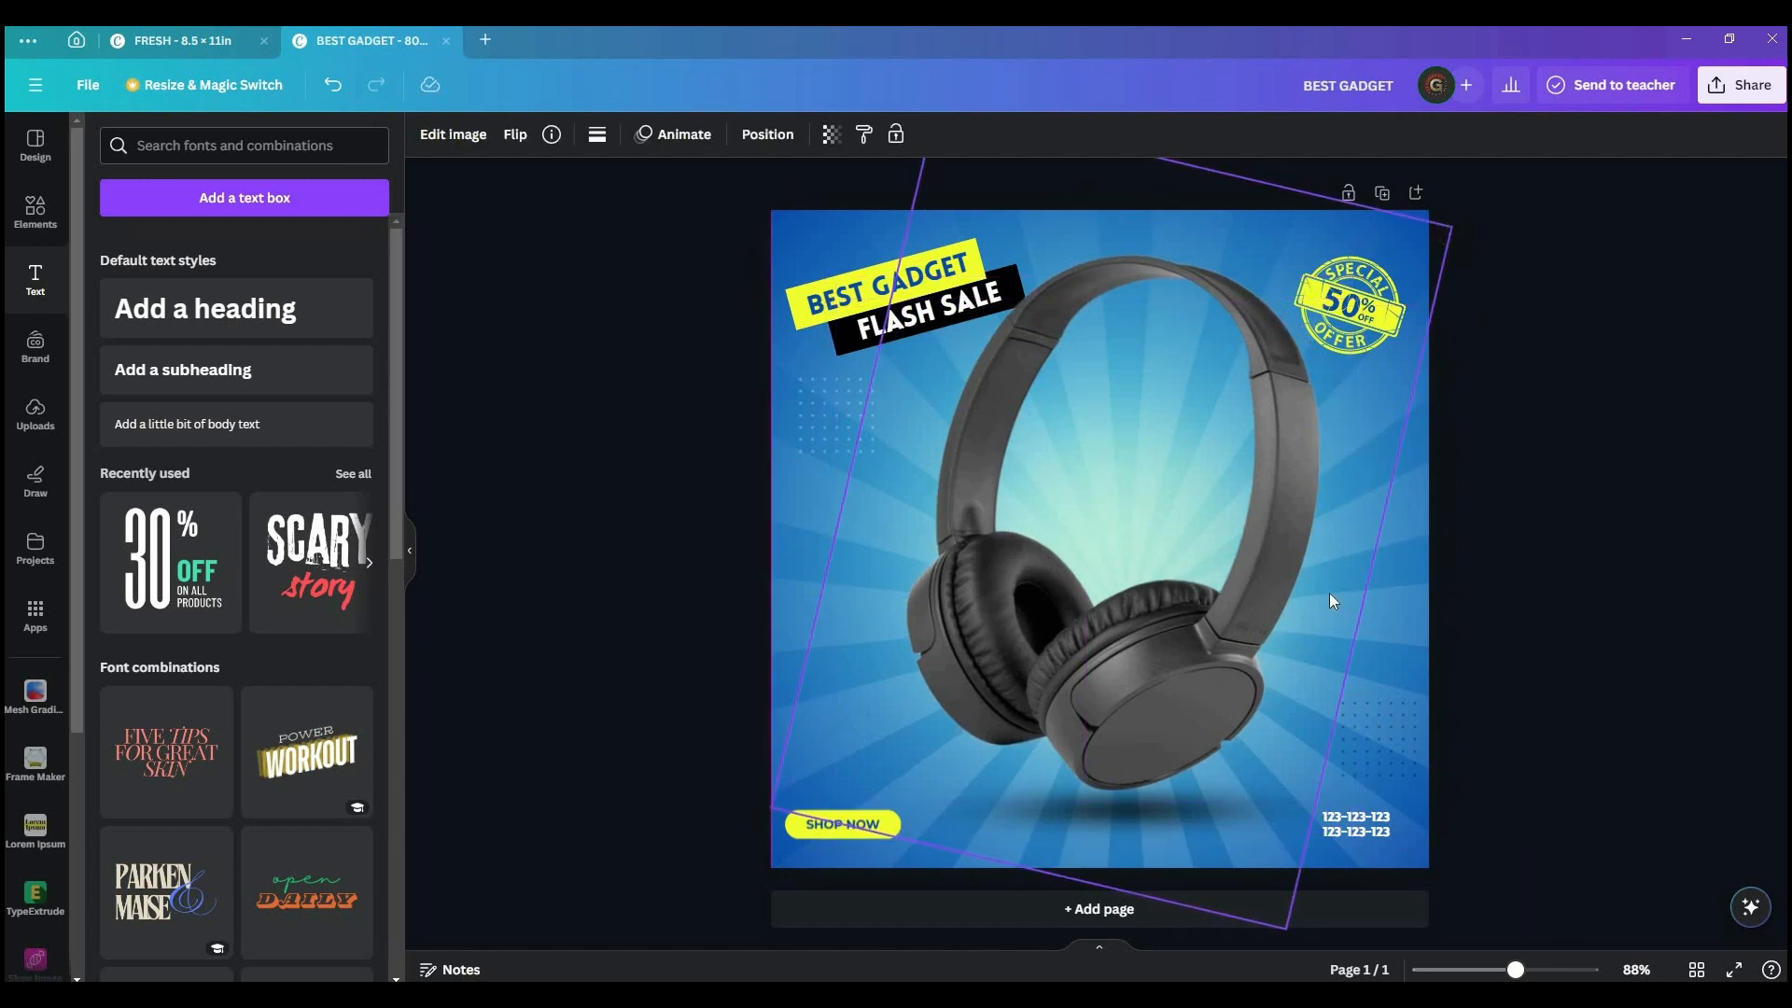
click(1654, 535)
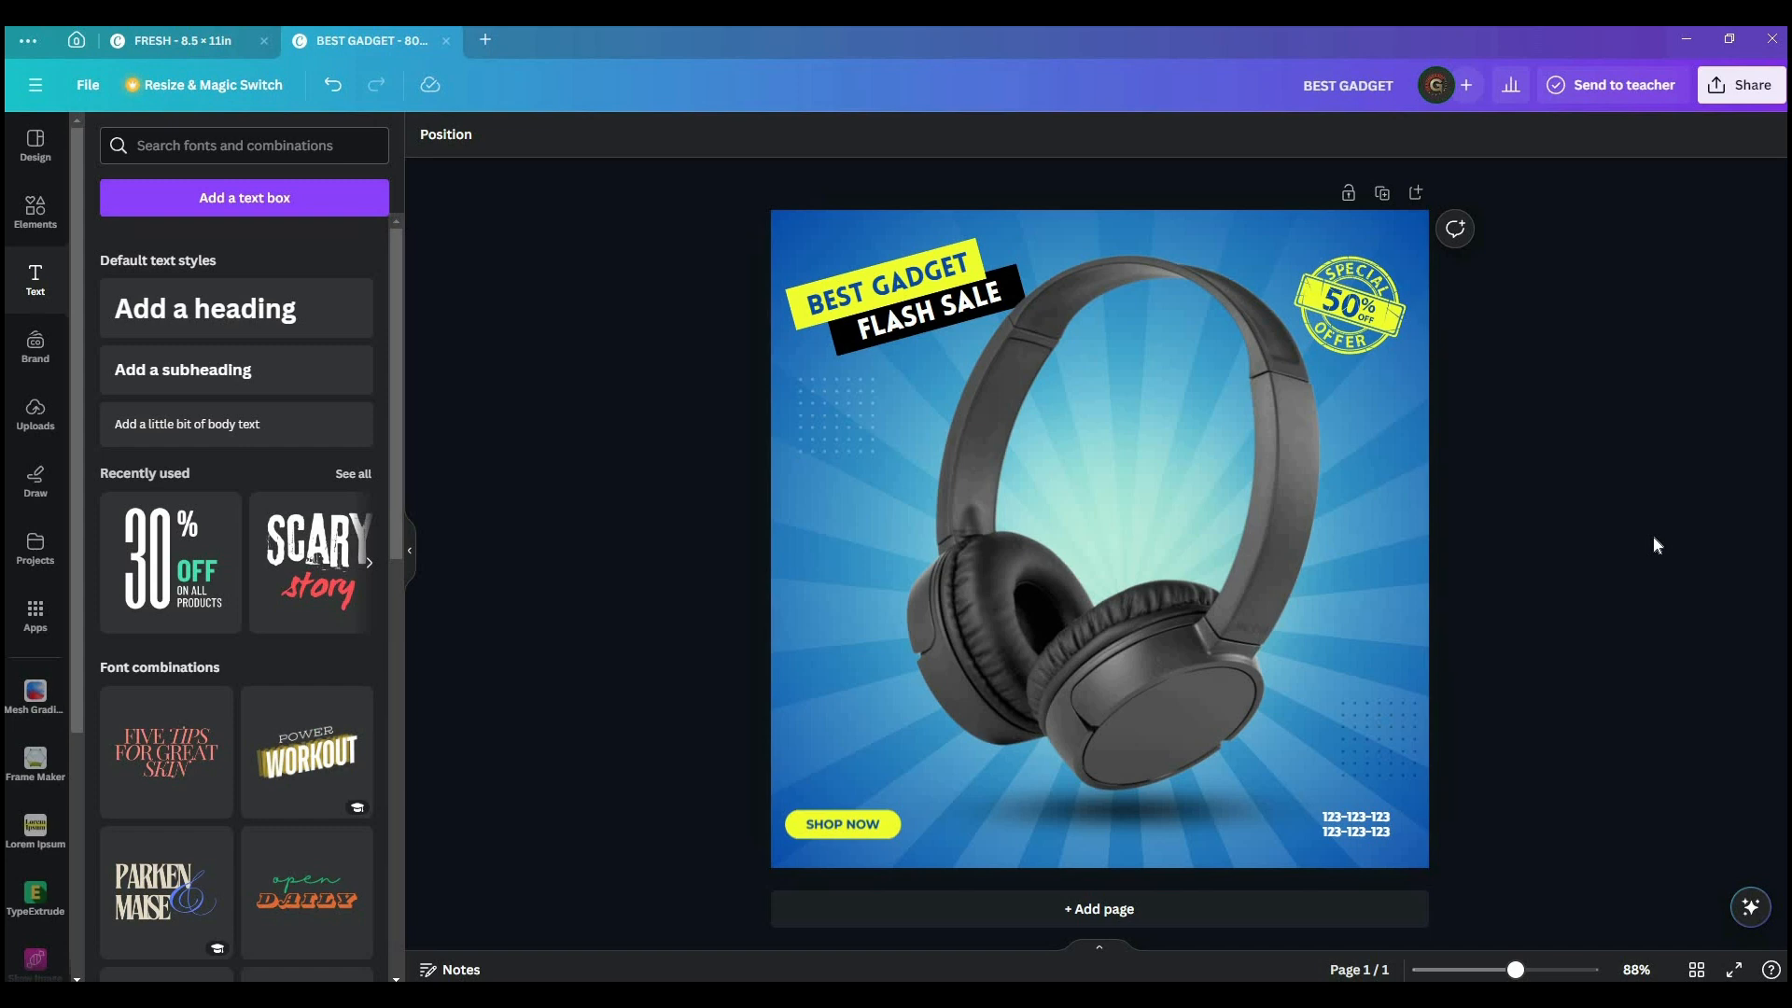